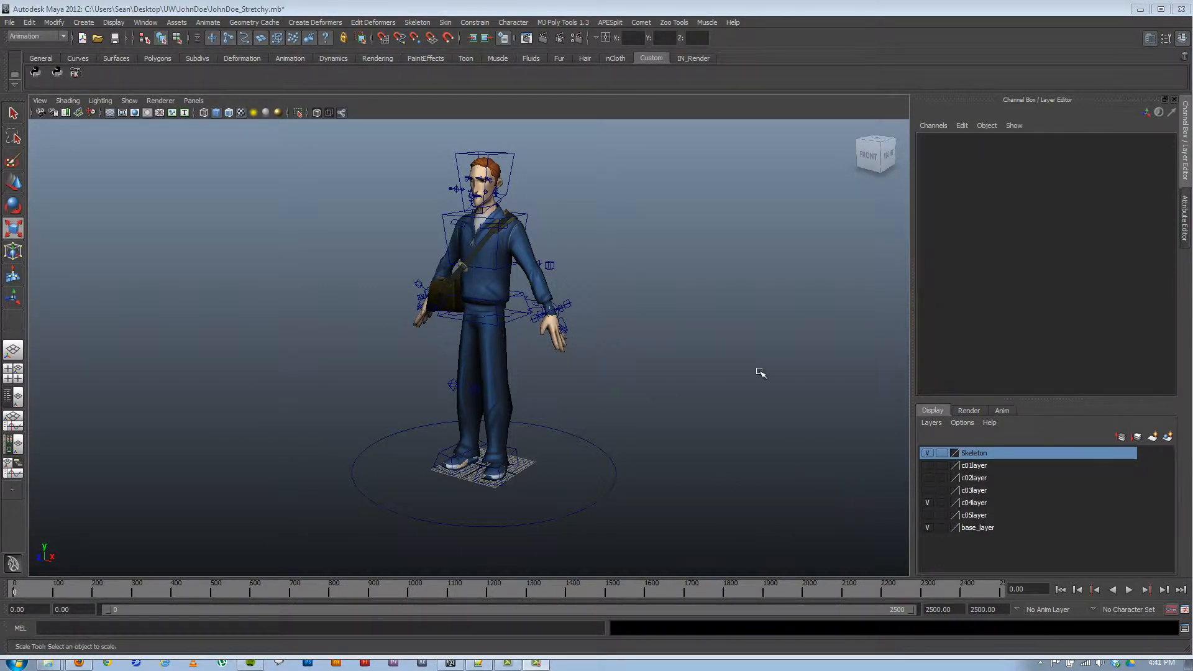
# Step: Examine the rigged character and its control curves from several angles
pyautogui.keyDown('alt'); pyautogui.moveTo(583, 331); pyautogui.dragTo(607, 328); pyautogui.keyUp('alt')
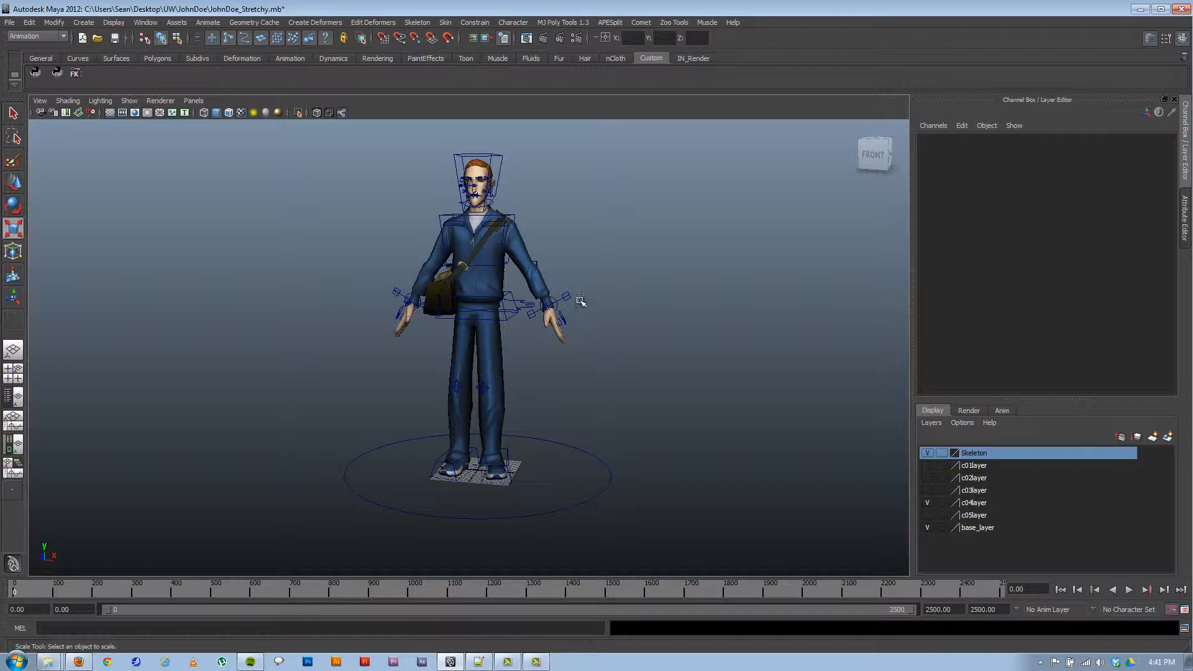
pyautogui.keyDown('alt'); pyautogui.moveTo(470, 308); pyautogui.dragTo(575, 309, button='right'); pyautogui.keyUp('alt')
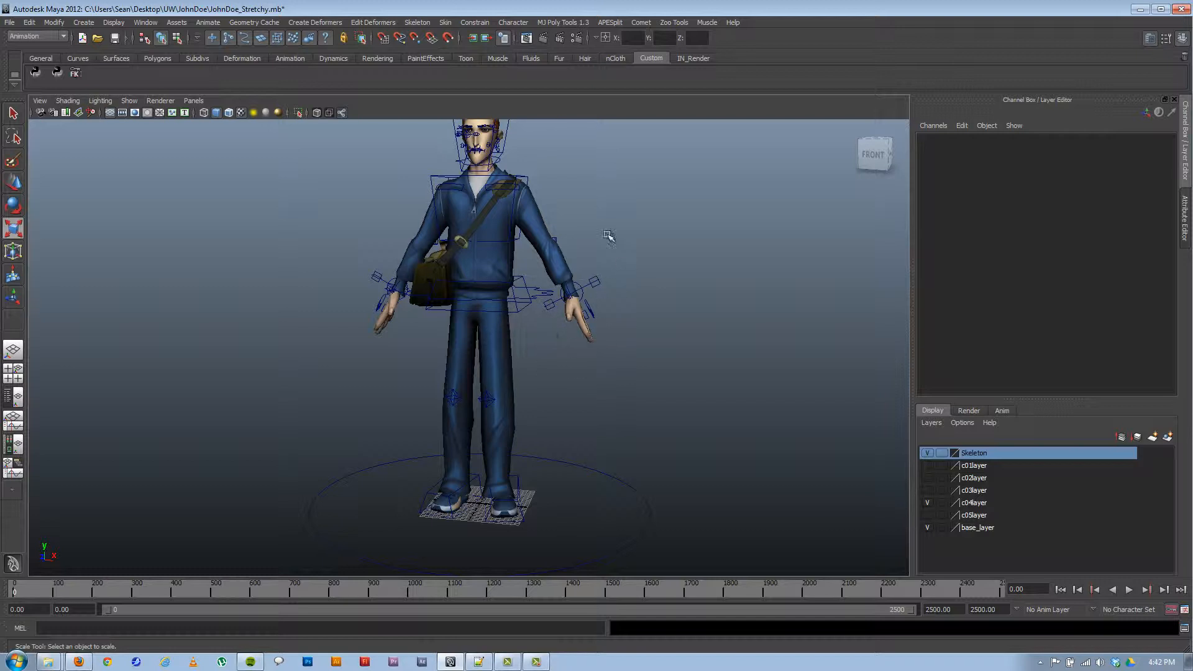
pyautogui.keyDown('alt'); pyautogui.moveTo(581, 323); pyautogui.dragTo(648, 292); pyautogui.keyUp('alt')
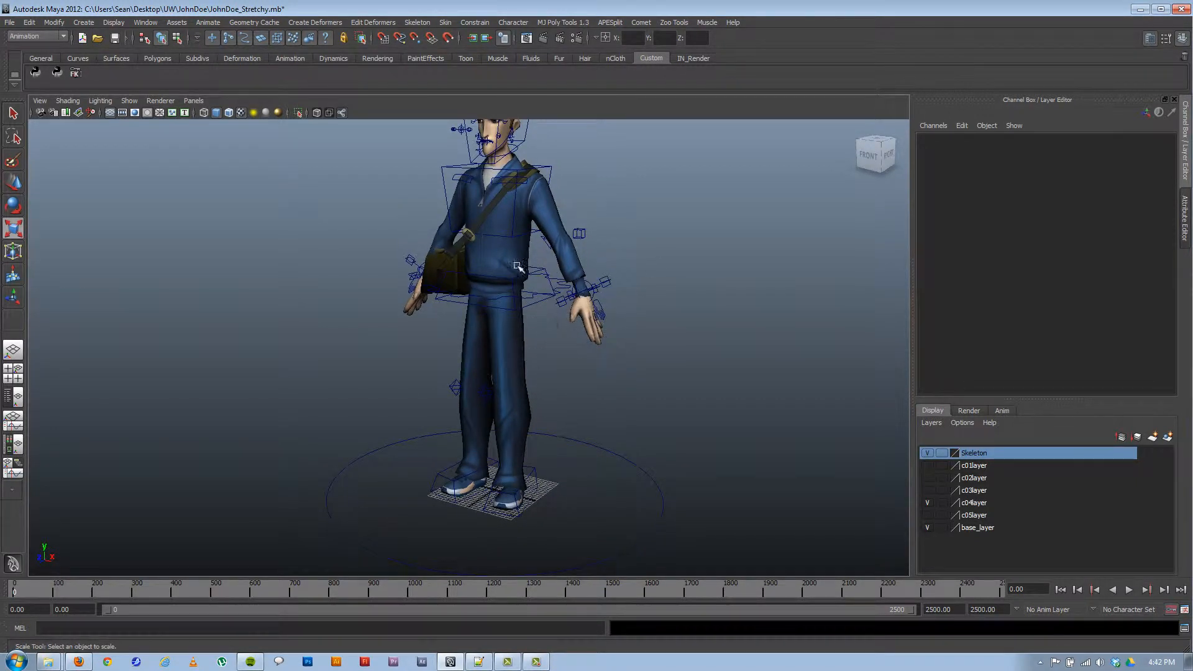
pyautogui.keyDown('alt'); pyautogui.moveTo(538, 341); pyautogui.dragTo(446, 332); pyautogui.keyUp('alt')
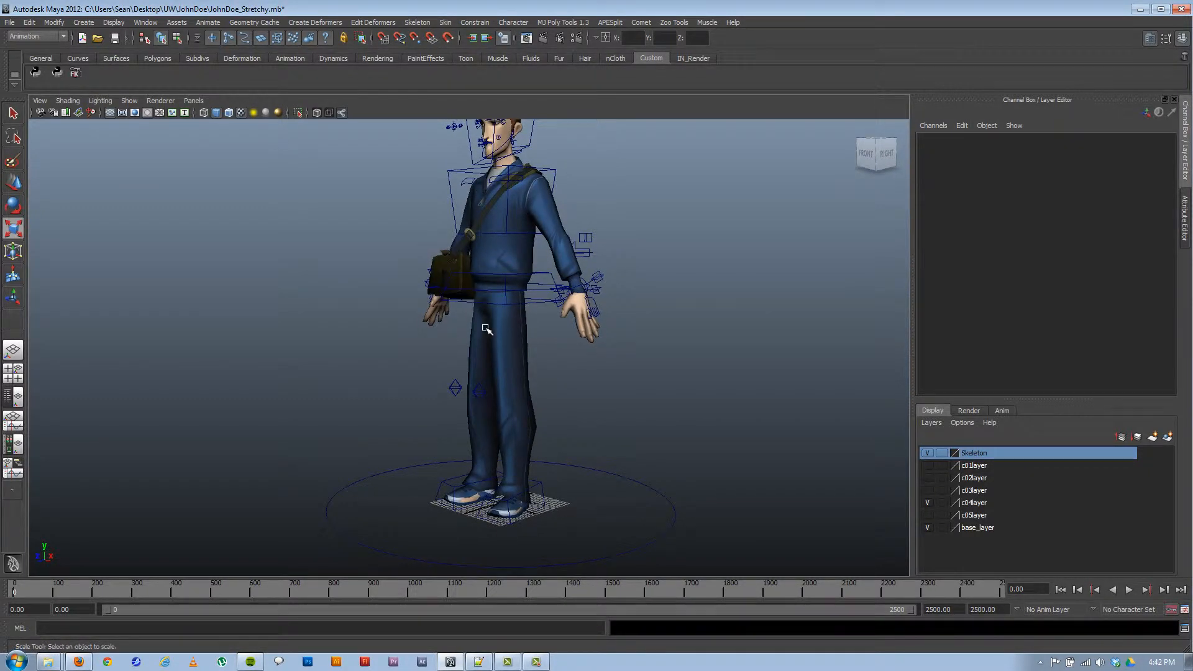
pyautogui.keyDown('alt'); pyautogui.moveTo(555, 329); pyautogui.dragTo(518, 313, button='right'); pyautogui.keyUp('alt')
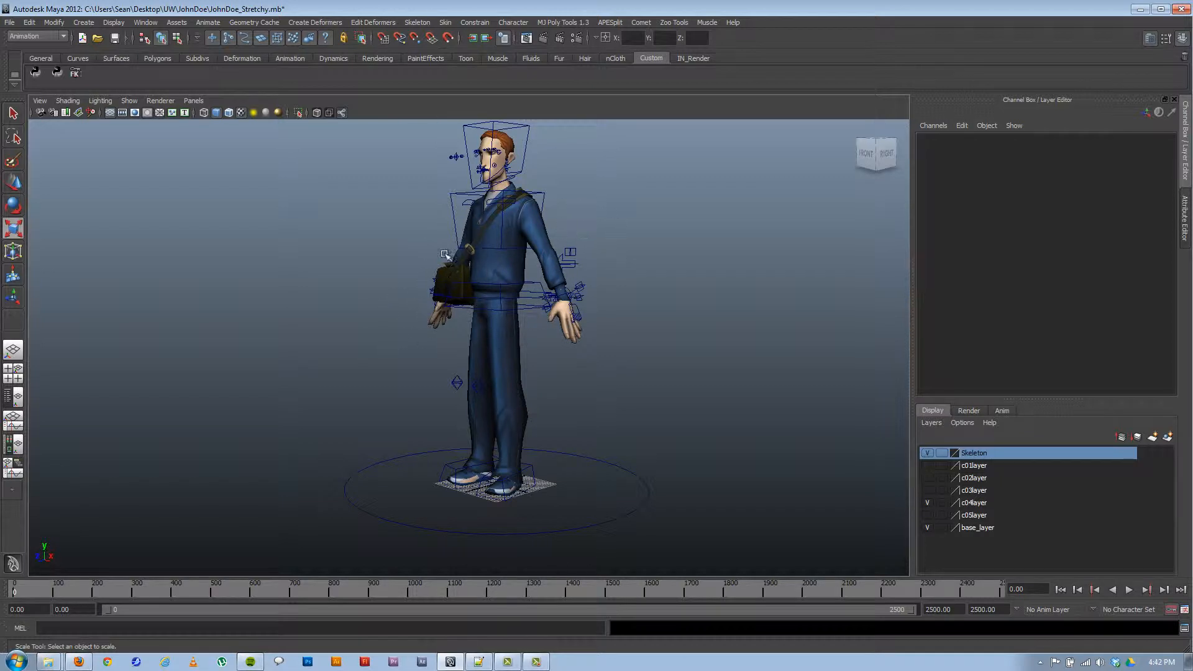
pyautogui.moveTo(442, 269)
pyautogui.keyDown('alt'); pyautogui.mouseDown()
pyautogui.moveTo(474, 271)
pyautogui.moveTo(448, 267)
pyautogui.mouseUp(); pyautogui.keyUp('alt')
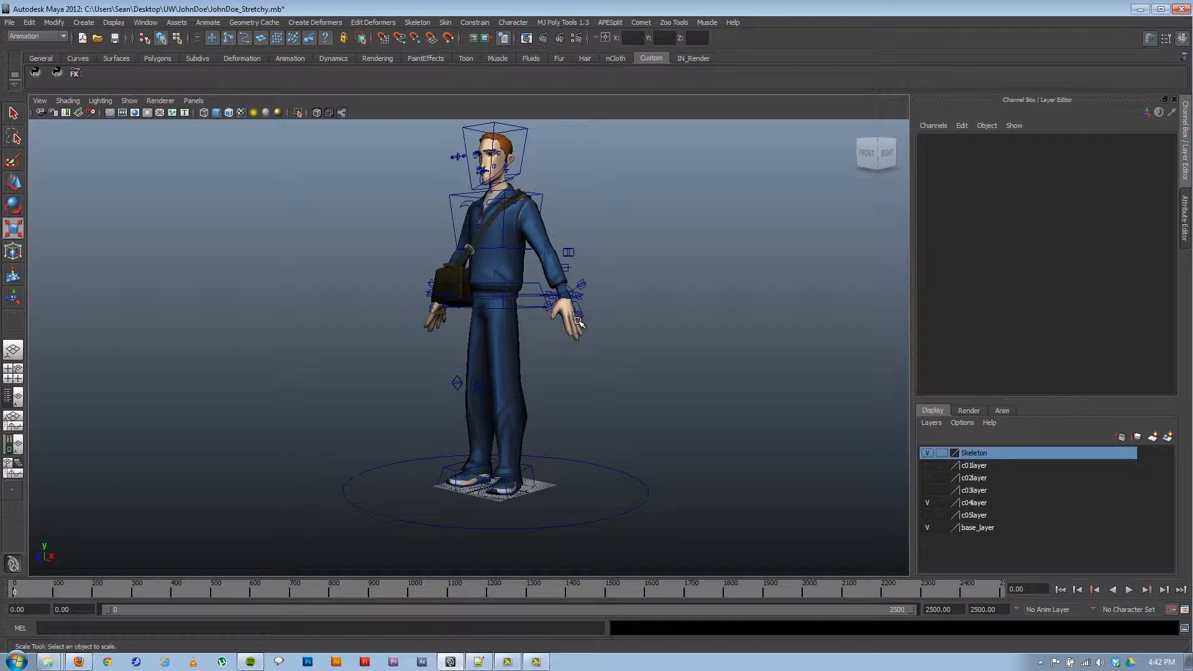
pyautogui.moveTo(530, 348)
pyautogui.keyDown('alt'); pyautogui.mouseDown()
pyautogui.moveTo(567, 344)
pyautogui.moveTo(553, 357)
pyautogui.moveTo(550, 348)
pyautogui.mouseUp(); pyautogui.keyUp('alt')
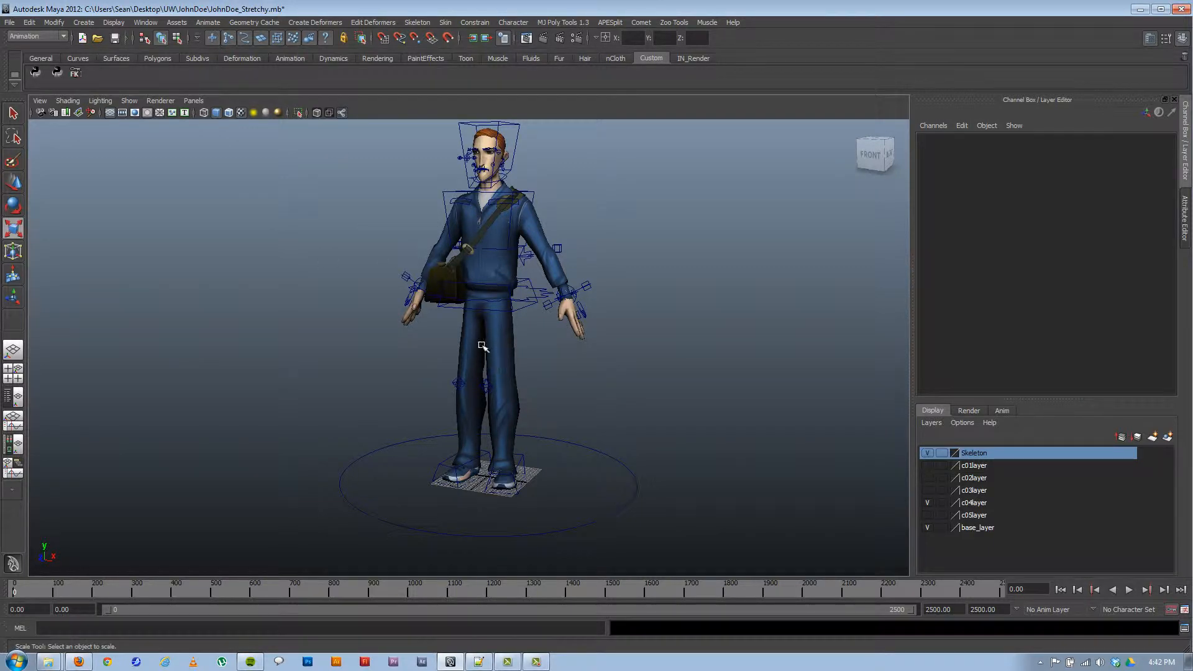
pyautogui.keyDown('alt'); pyautogui.moveTo(482, 347); pyautogui.dragTo(432, 342); pyautogui.keyUp('alt')
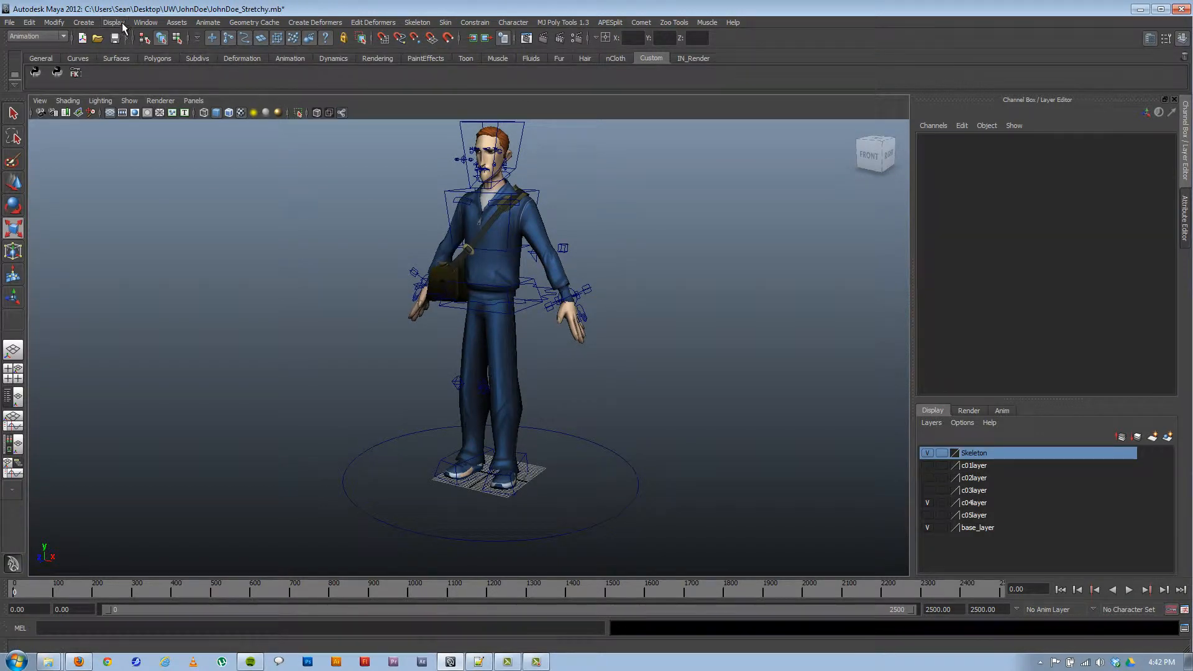
# Step: Create a polygon cube at the origin between the character's feet and switch to the Move tool
pyautogui.click(84, 23)
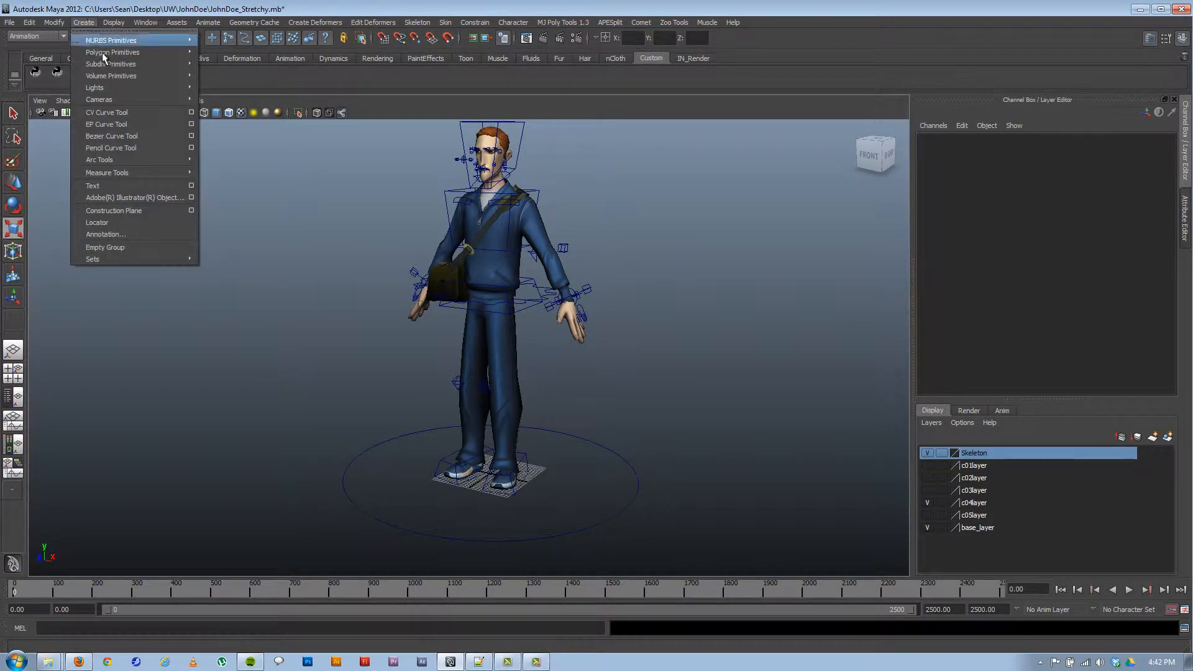
pyautogui.moveTo(109, 51)
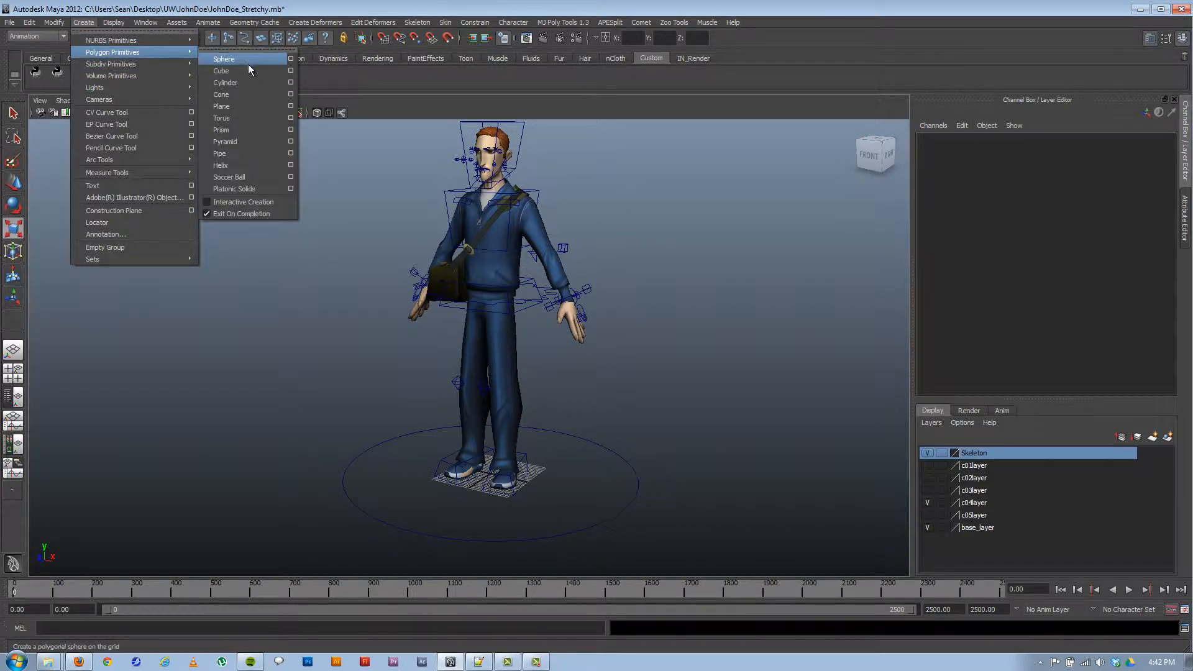
pyautogui.click(248, 69)
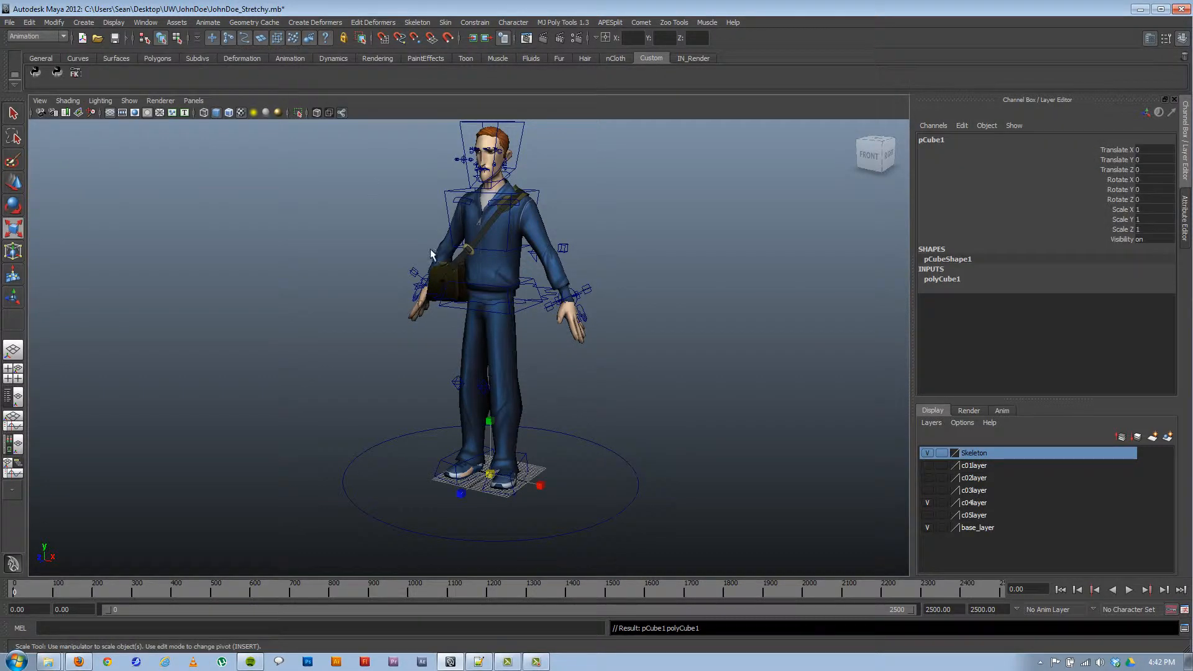
pyautogui.keyDown('alt'); pyautogui.moveTo(541, 446); pyautogui.dragTo(529, 388, button='middle'); pyautogui.keyUp('alt')
pyautogui.keyDown('alt'); pyautogui.moveTo(530, 398); pyautogui.dragTo(590, 456, button='right'); pyautogui.keyUp('alt')
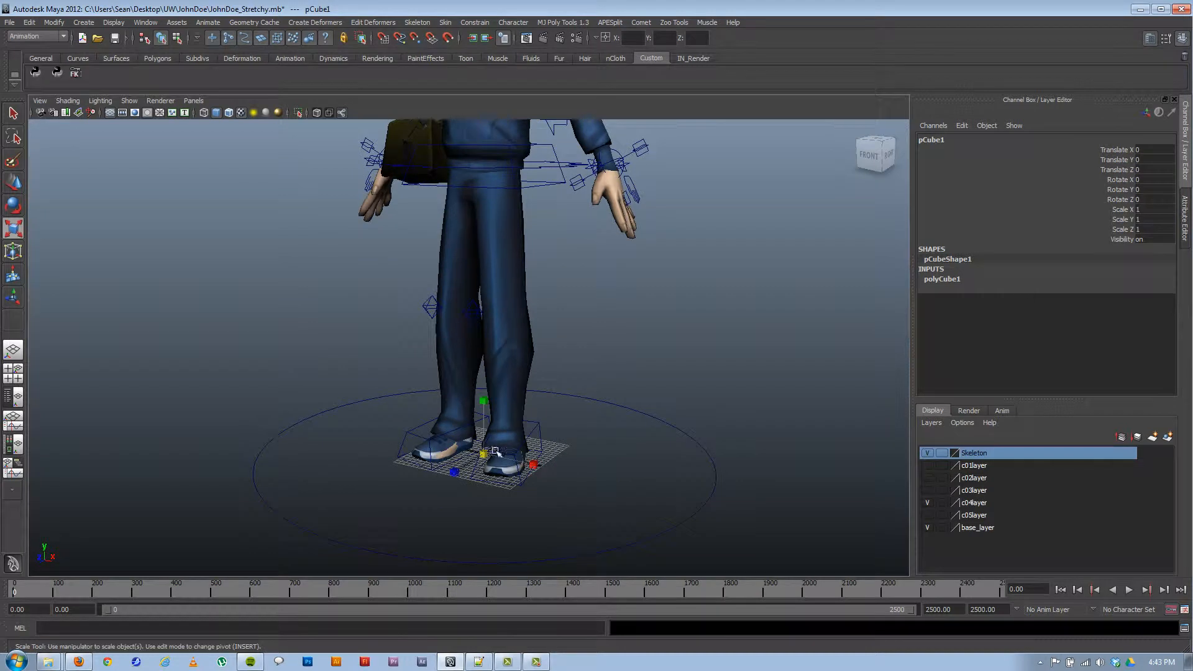
pyautogui.press('w')
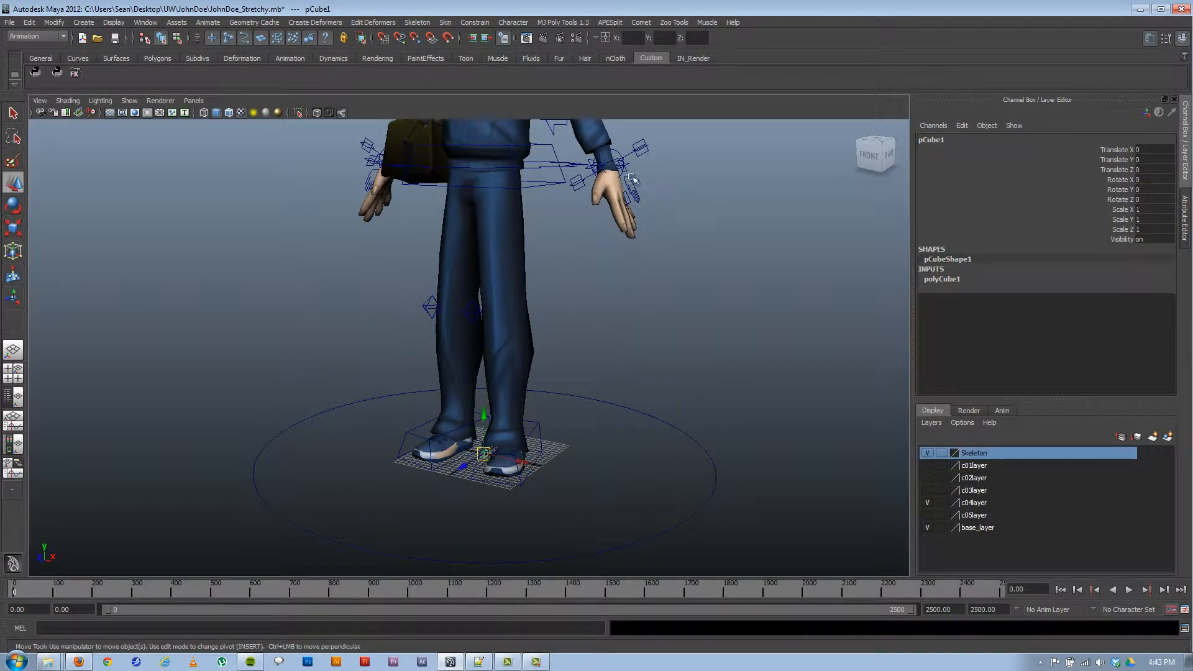
# Step: Select the left hand IK control and inspect the space options of its Orient attribute
pyautogui.click(640, 149)
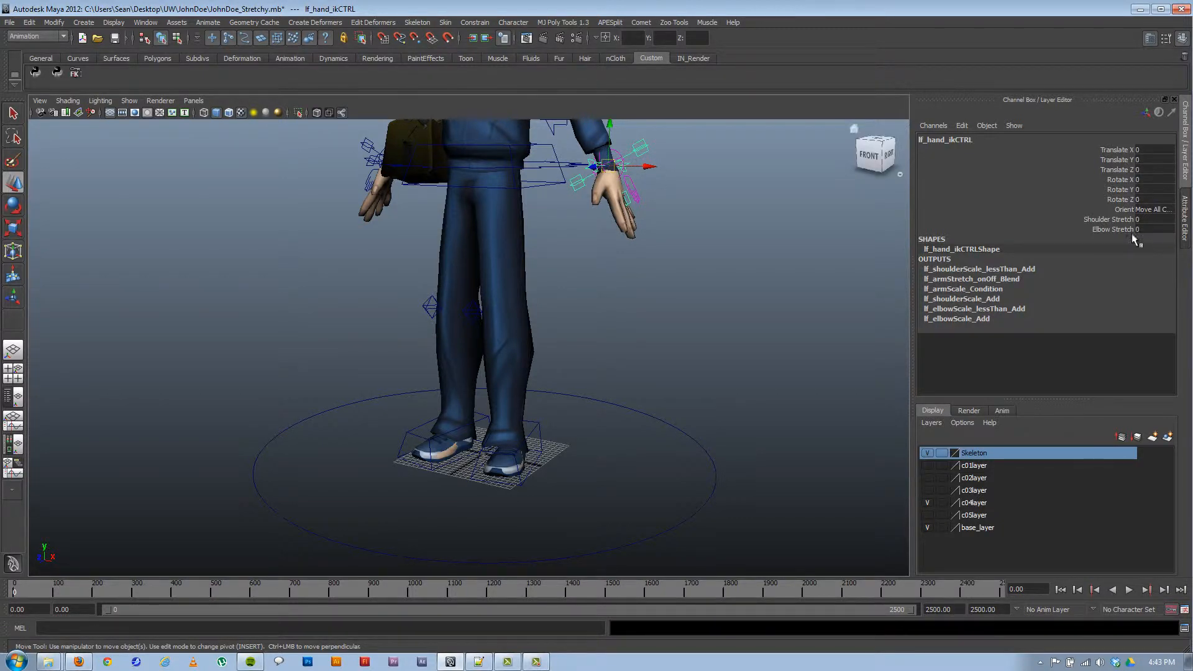
pyautogui.click(1153, 209)
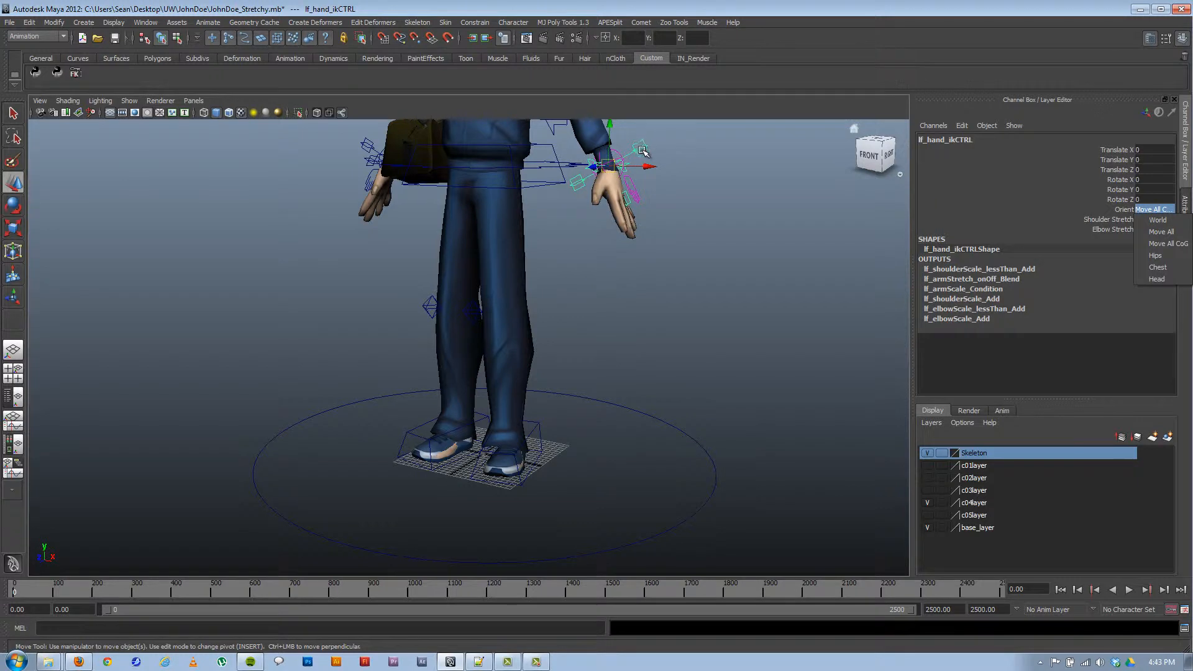
pyautogui.click(1119, 210)
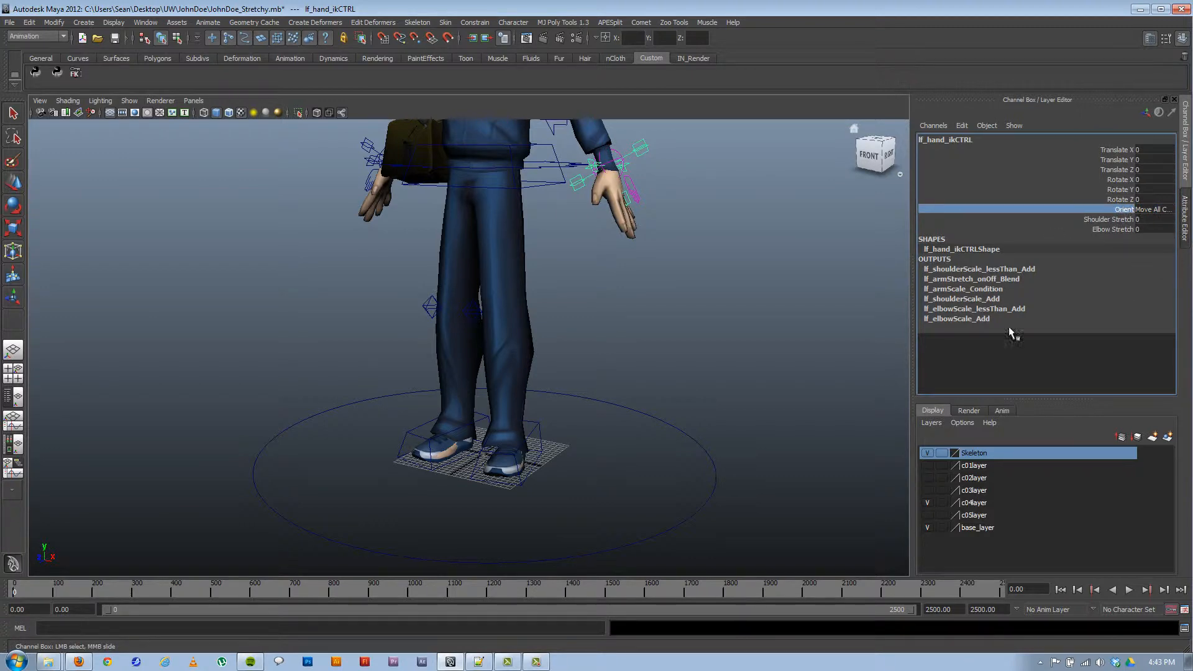
# Step: Select the cube between the character's feet and set its Translate Y to 0.5
pyautogui.keyDown('alt'); pyautogui.moveTo(628, 416); pyautogui.dragTo(561, 346); pyautogui.keyUp('alt')
pyautogui.click(518, 392)
pyautogui.keyDown('alt'); pyautogui.moveTo(561, 346); pyautogui.dragTo(687, 458, button='right'); pyautogui.keyUp('alt')
pyautogui.keyDown('alt'); pyautogui.moveTo(543, 363); pyautogui.dragTo(567, 354); pyautogui.keyUp('alt')
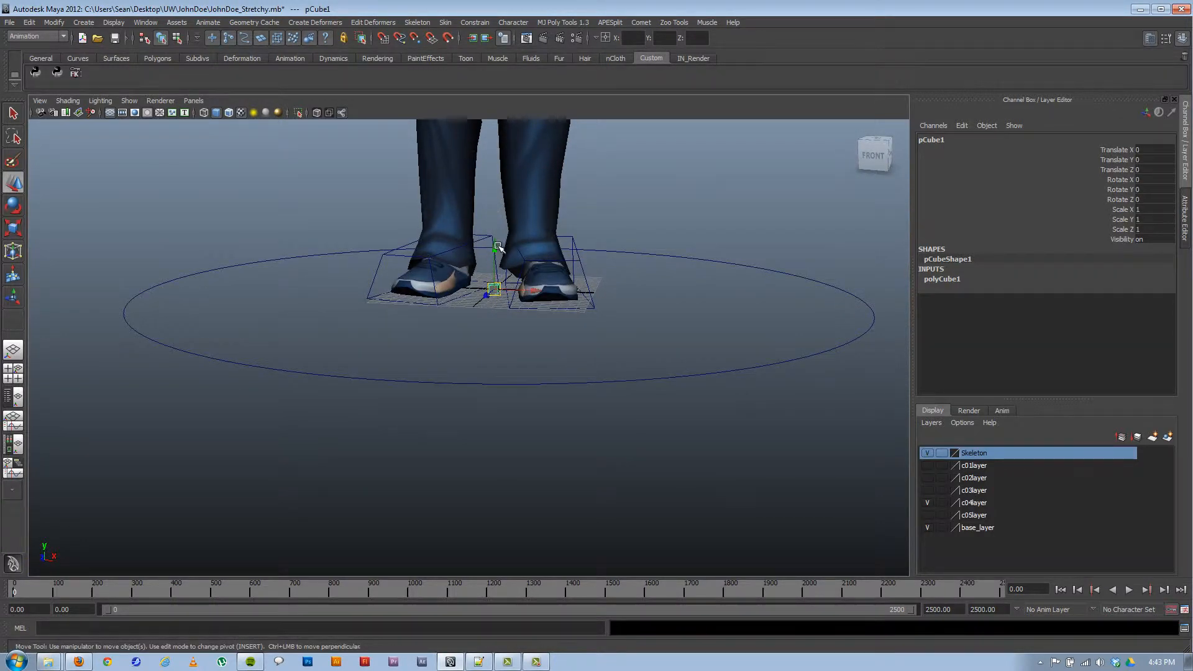
pyautogui.moveTo(497, 247); pyautogui.dragTo(498, 243)
pyautogui.click(1147, 159)
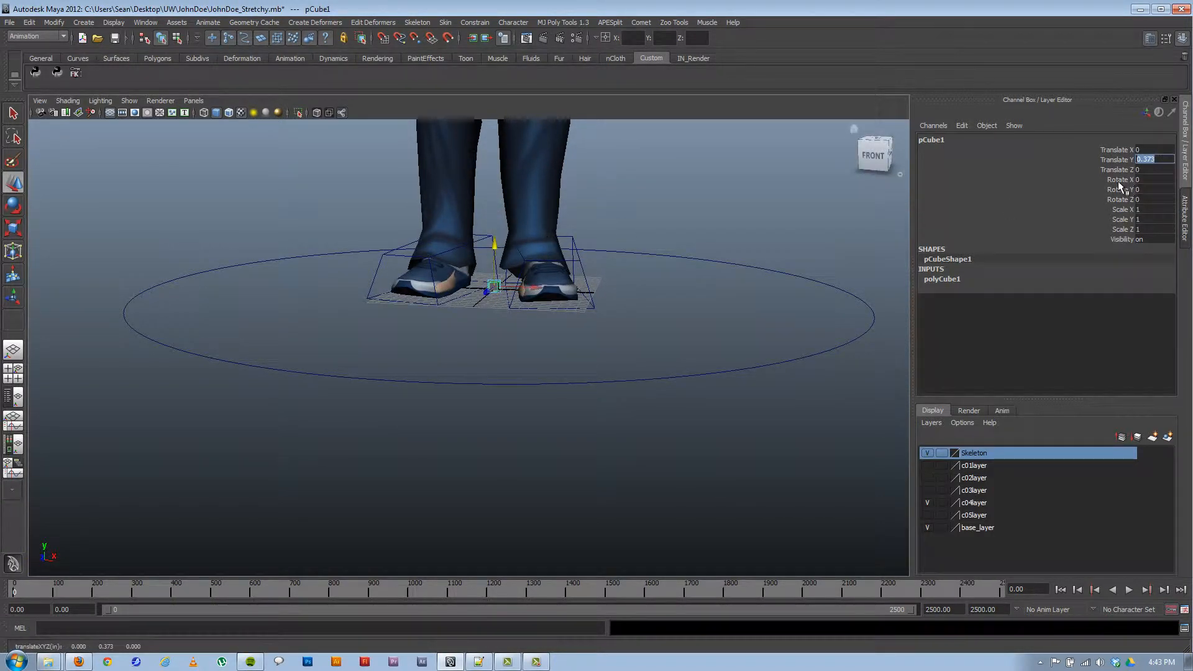
pyautogui.write('0.5')
pyautogui.press('Return')
# Step: Freeze the raised cube's transformations
pyautogui.keyDown('alt'); pyautogui.moveTo(693, 332); pyautogui.dragTo(546, 292, button='right'); pyautogui.keyUp('alt')
pyautogui.keyDown('alt'); pyautogui.moveTo(546, 292); pyautogui.dragTo(485, 311); pyautogui.keyUp('alt')
pyautogui.keyDown('alt'); pyautogui.moveTo(485, 311); pyautogui.dragTo(472, 368, button='middle'); pyautogui.keyUp('alt')
pyautogui.keyDown('alt'); pyautogui.moveTo(472, 368); pyautogui.dragTo(495, 386, button='right'); pyautogui.keyUp('alt')
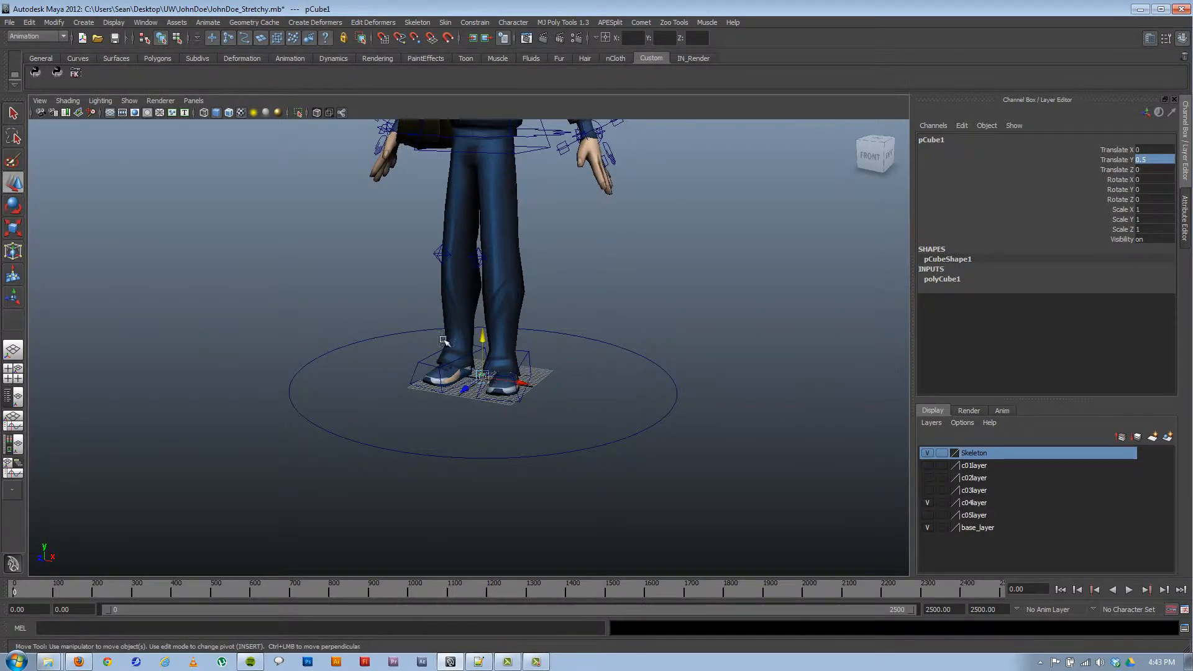
pyautogui.click(54, 22)
pyautogui.click(75, 64)
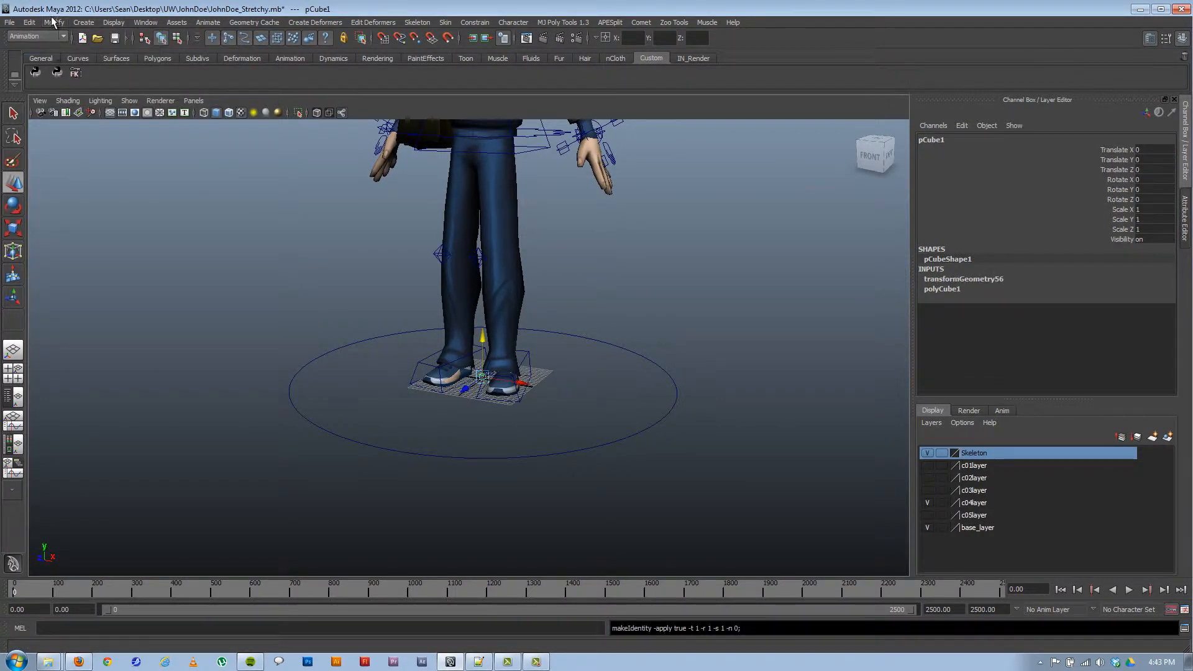
pyautogui.click(53, 22)
pyautogui.click(67, 53)
pyautogui.keyDown('alt'); pyautogui.moveTo(427, 291); pyautogui.dragTo(395, 294); pyautogui.keyUp('alt')
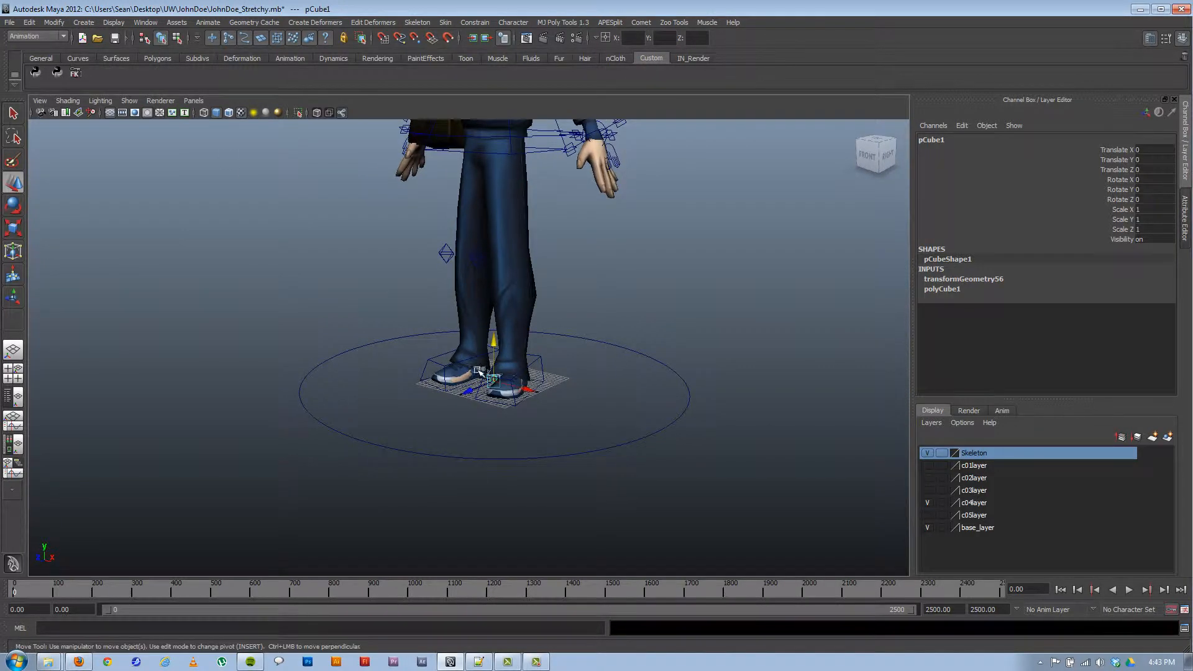
# Step: Scale the cube uniformly to about 22.8 and freeze its transformations again
pyautogui.press('r')
pyautogui.moveTo(495, 381); pyautogui.dragTo(509, 349)
pyautogui.keyDown('alt'); pyautogui.moveTo(509, 349); pyautogui.dragTo(470, 335, button='right'); pyautogui.keyUp('alt')
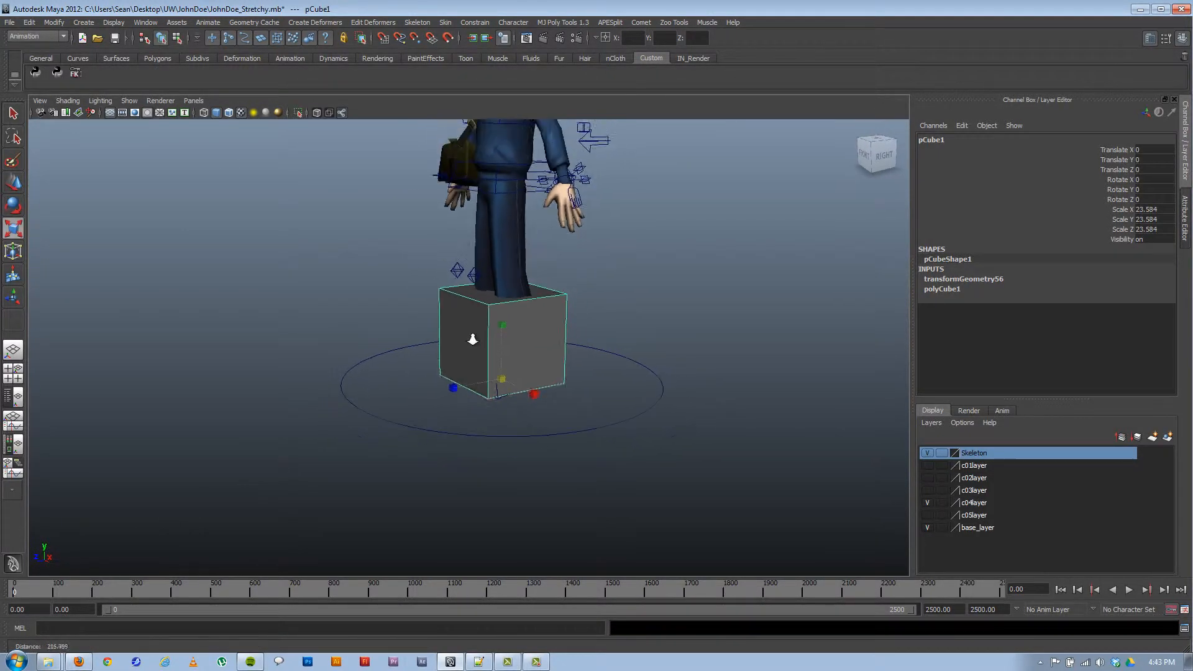
pyautogui.moveTo(500, 379); pyautogui.dragTo(493, 379)
pyautogui.keyDown('alt'); pyautogui.moveTo(492, 380); pyautogui.dragTo(506, 420, button='right'); pyautogui.keyUp('alt')
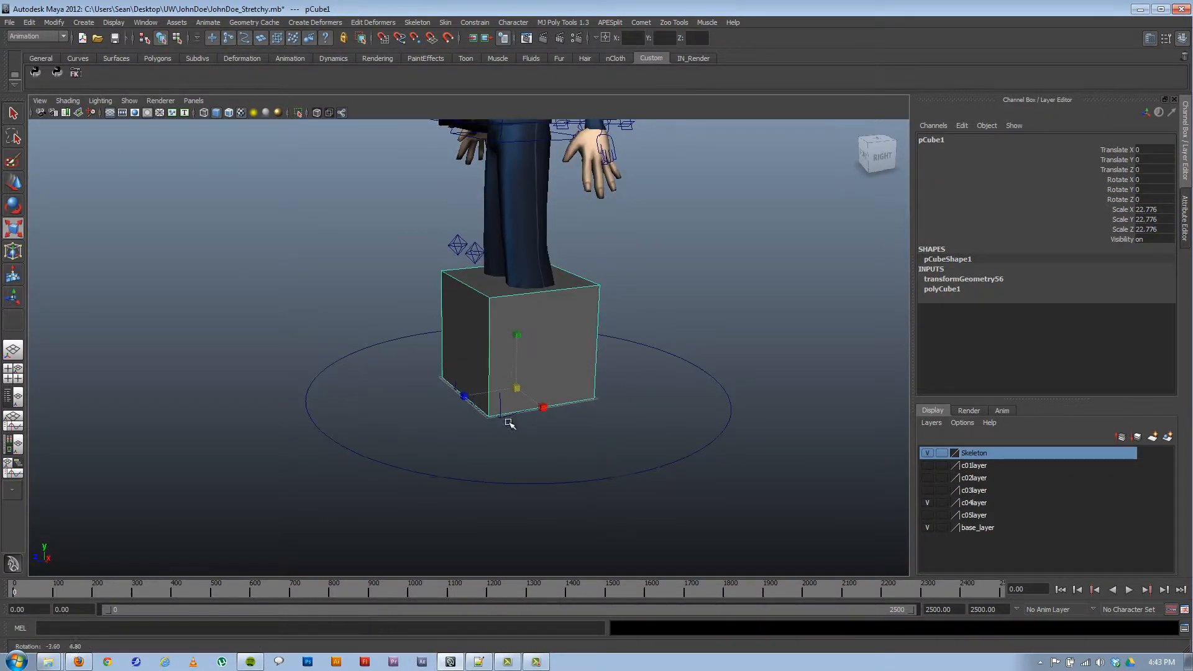
pyautogui.click(54, 22)
pyautogui.click(75, 66)
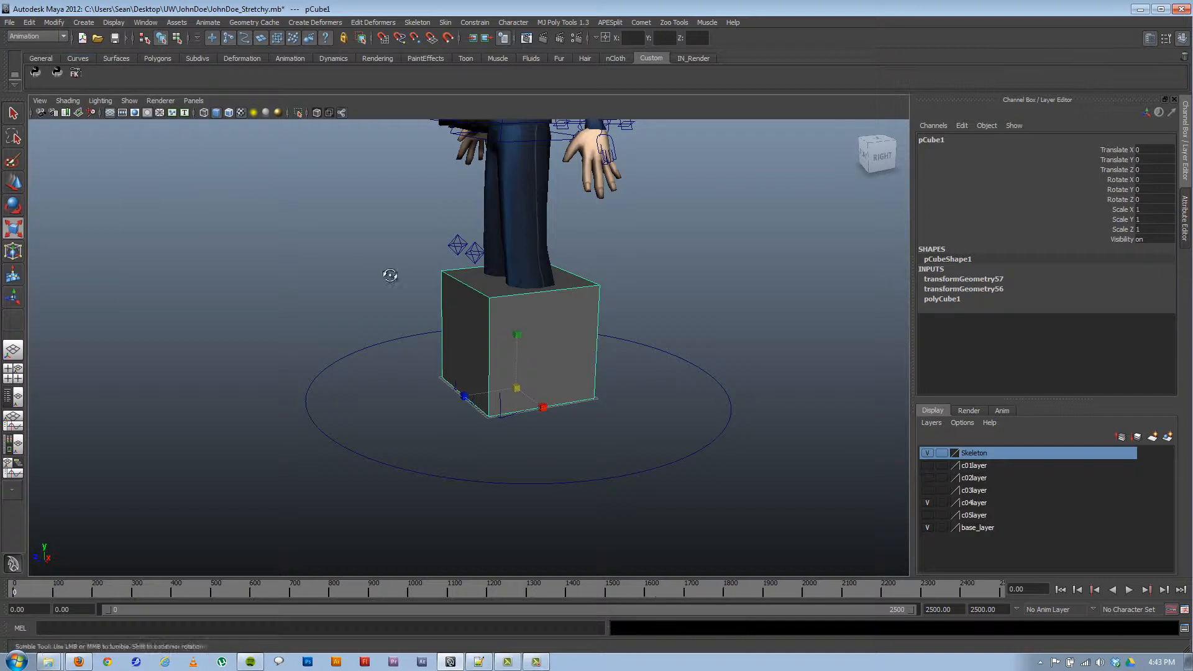
pyautogui.keyDown('alt'); pyautogui.moveTo(389, 275); pyautogui.dragTo(380, 269); pyautogui.keyUp('alt')
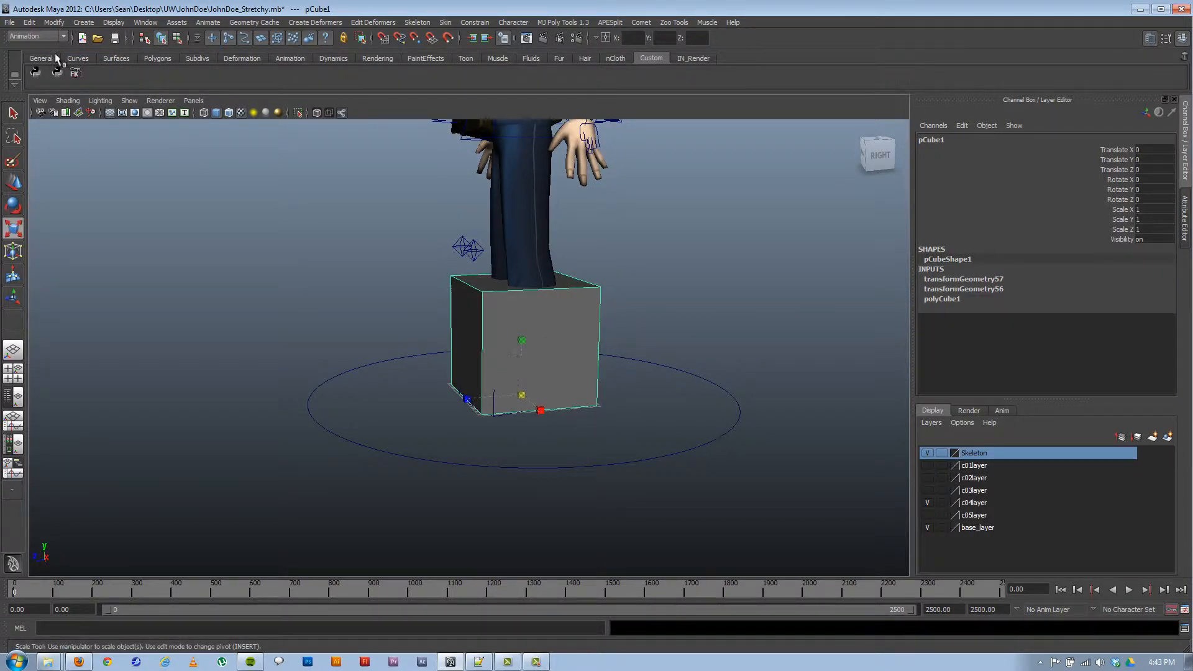
# Step: Create a NURBS circle around the cube's base and scale it uniformly to about 27.8
pyautogui.click(83, 23)
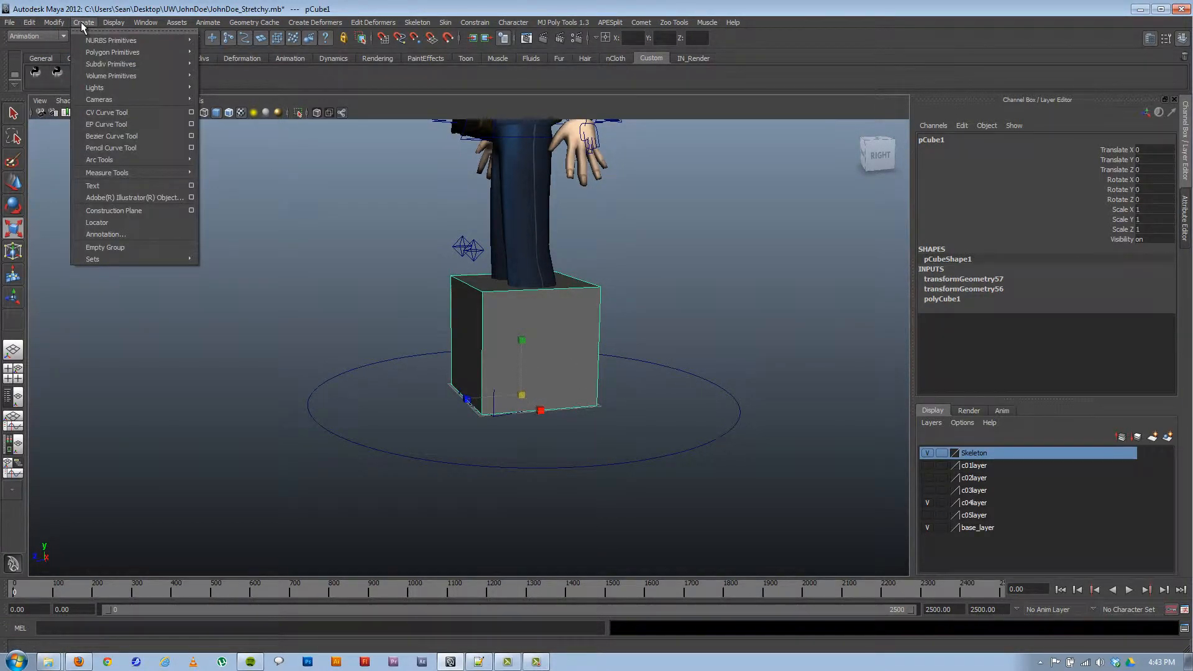
pyautogui.moveTo(90, 42)
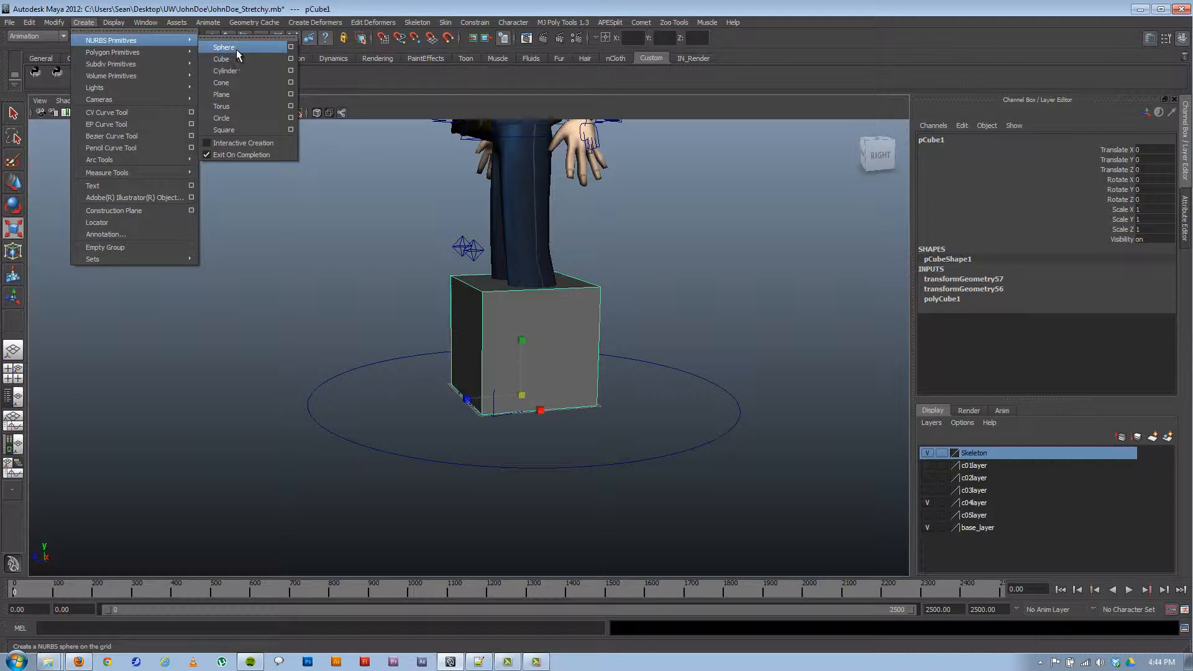
pyautogui.click(222, 118)
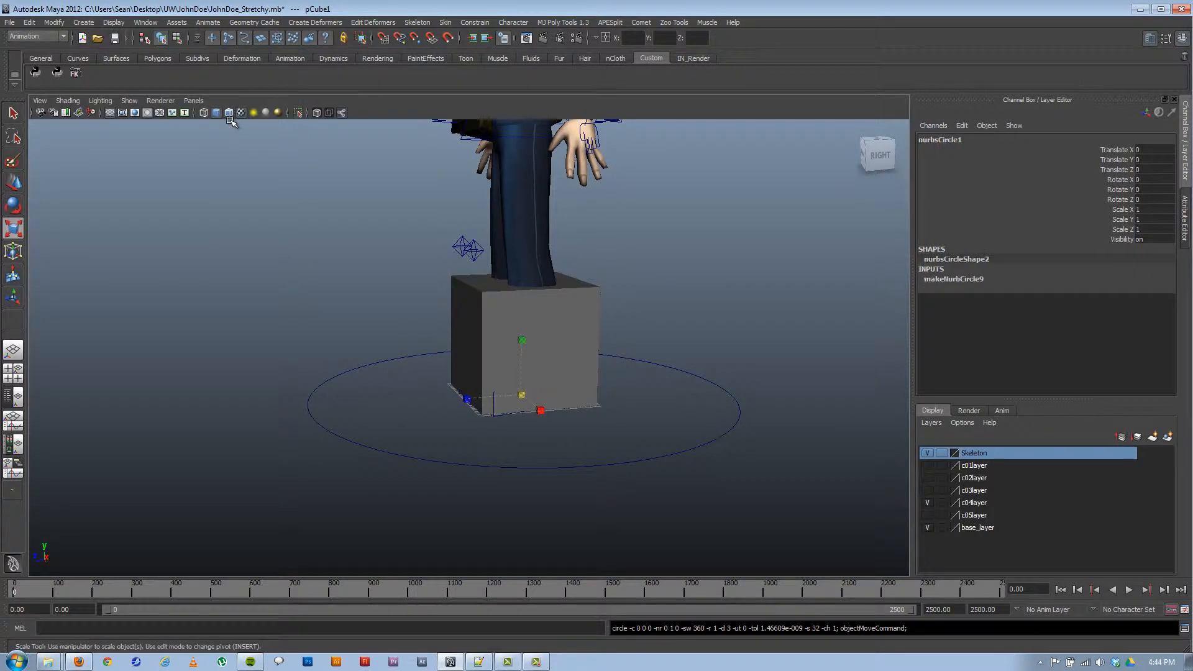
pyautogui.moveTo(522, 395); pyautogui.dragTo(716, 390)
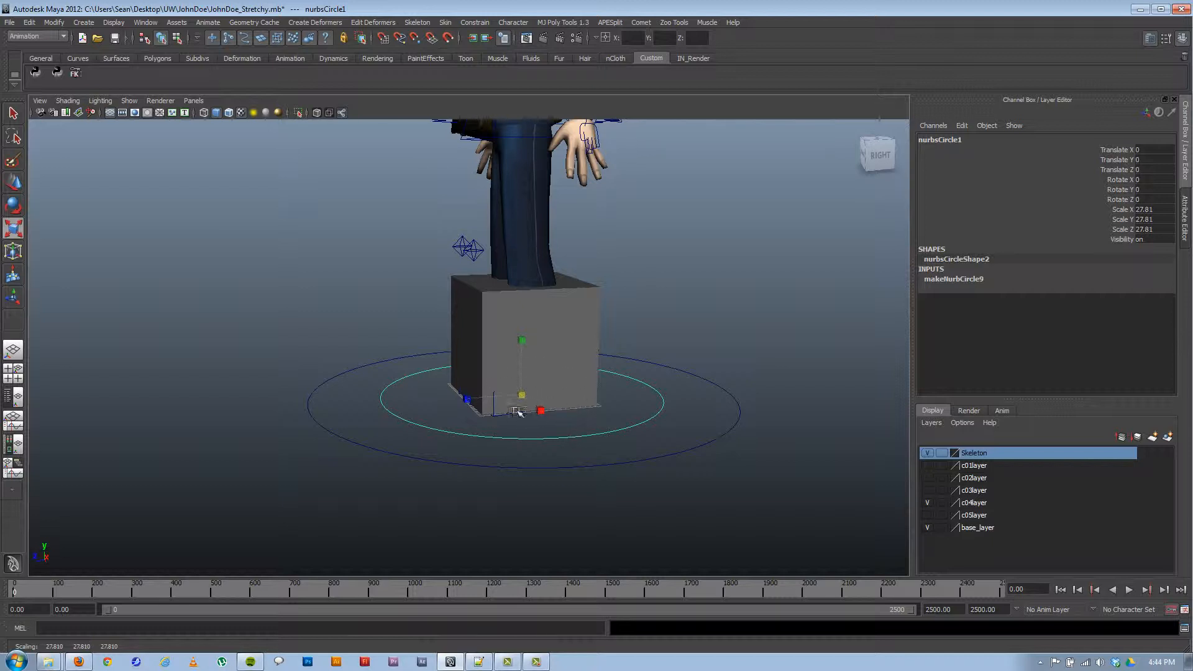
pyautogui.keyDown('alt'); pyautogui.moveTo(519, 412); pyautogui.dragTo(540, 442); pyautogui.keyUp('alt')
pyautogui.keyDown('alt'); pyautogui.moveTo(524, 399); pyautogui.dragTo(453, 378); pyautogui.keyUp('alt')
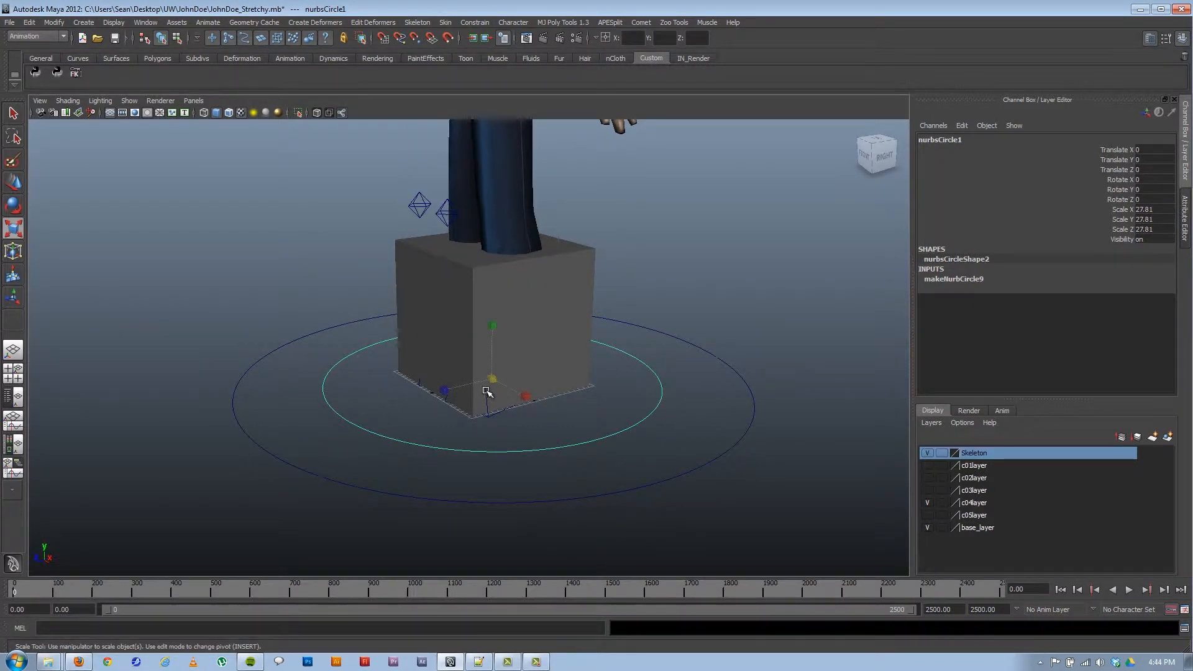
# Step: Group the NURBS circle under its own parent group and open the Outliner
pyautogui.hotkey('ctrl', 'g')
pyautogui.click(54, 23)
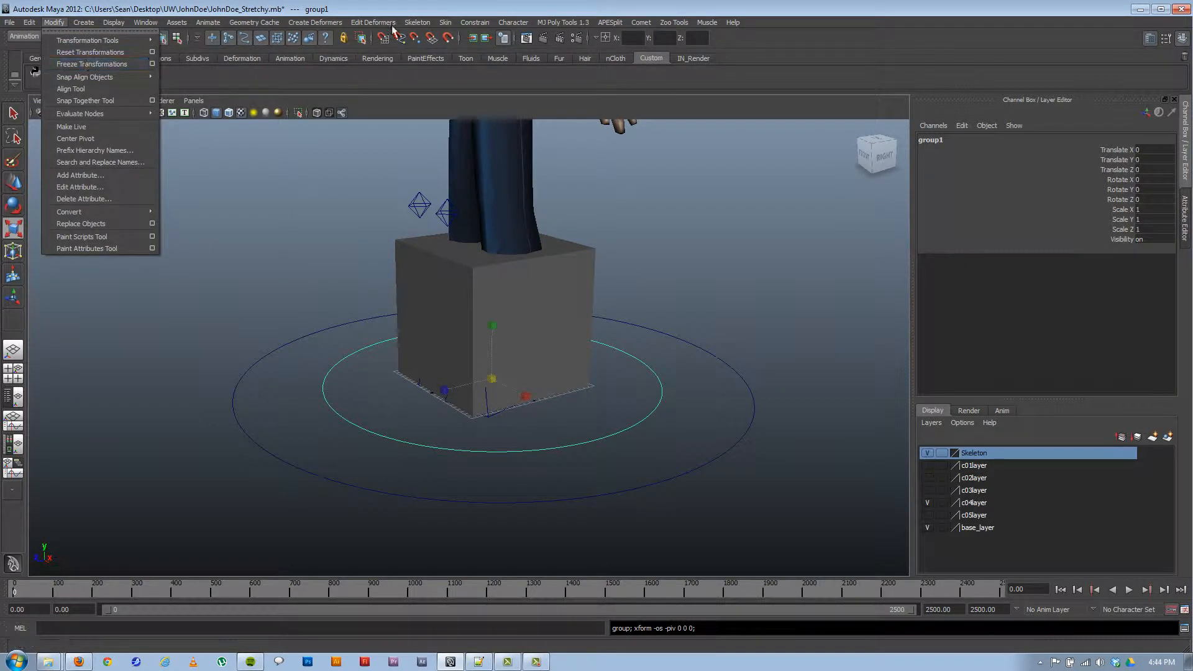
pyautogui.click(541, 3)
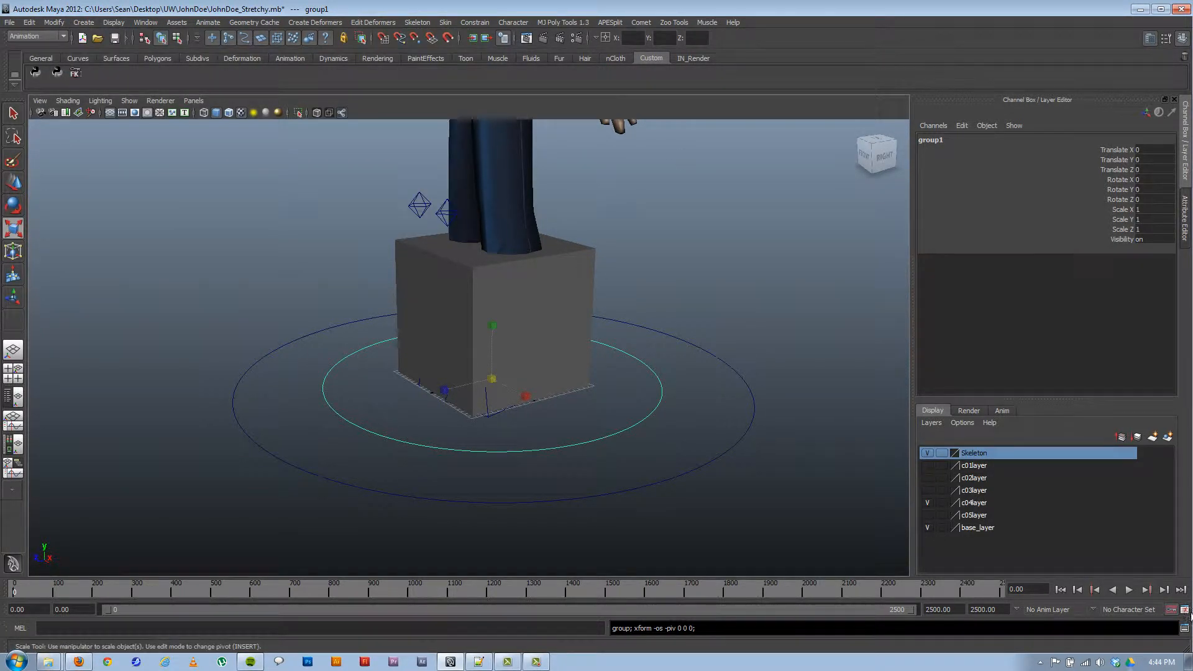
pyautogui.click(1172, 624)
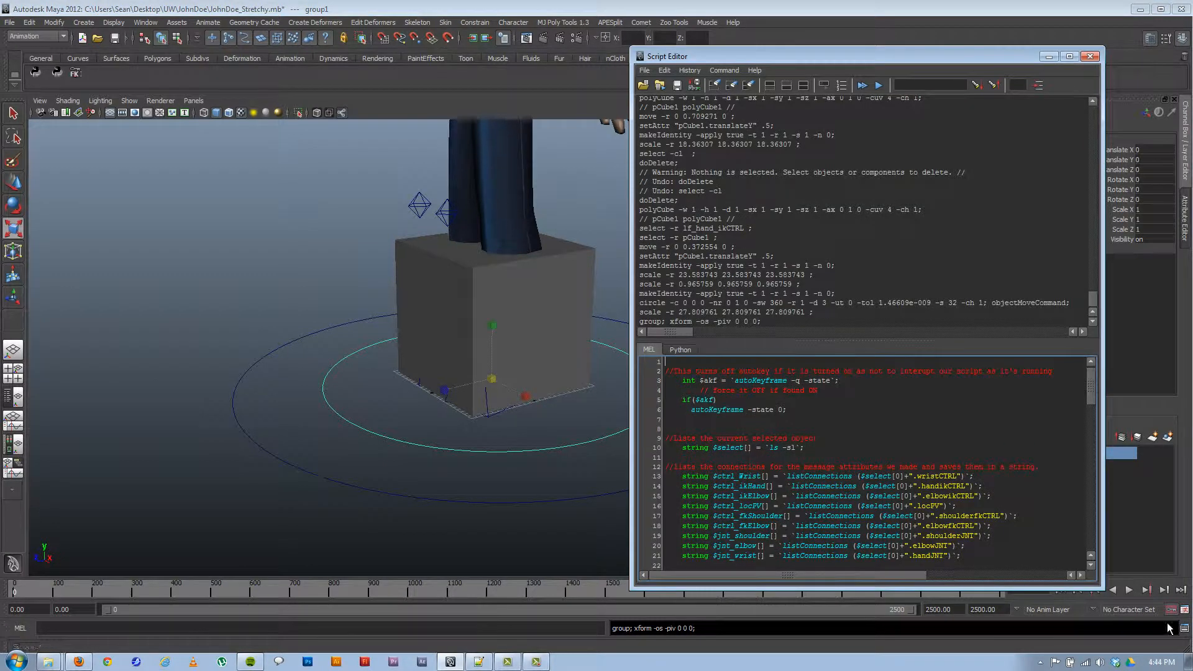
pyautogui.click(1090, 56)
pyautogui.click(138, 22)
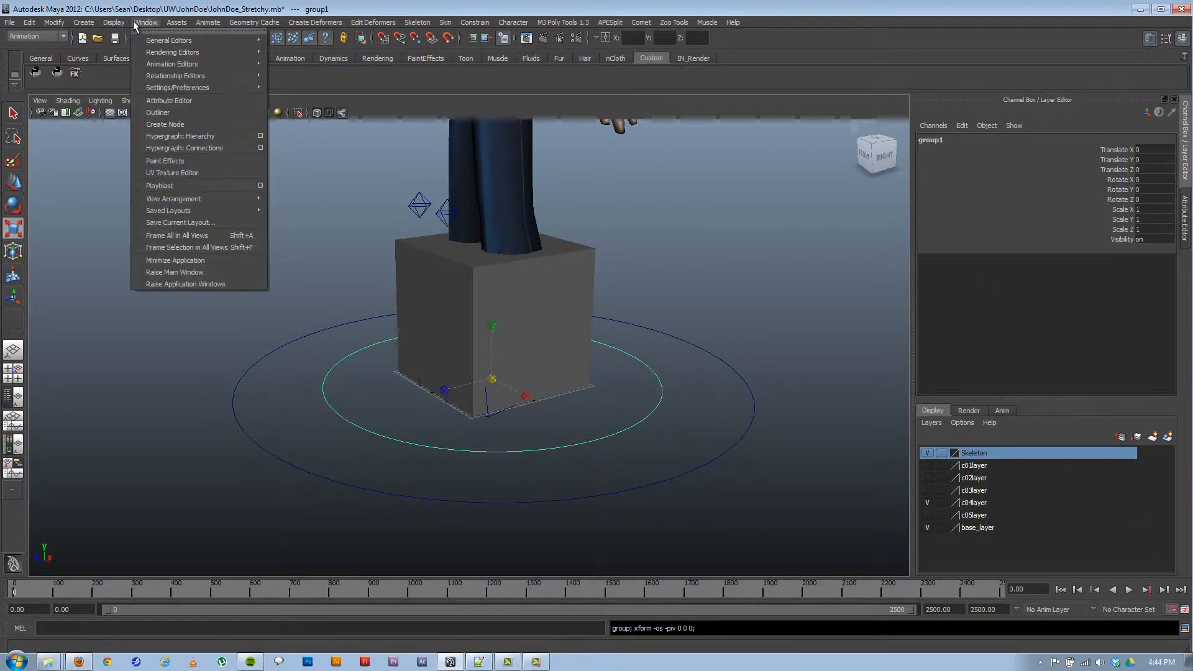
pyautogui.click(167, 106)
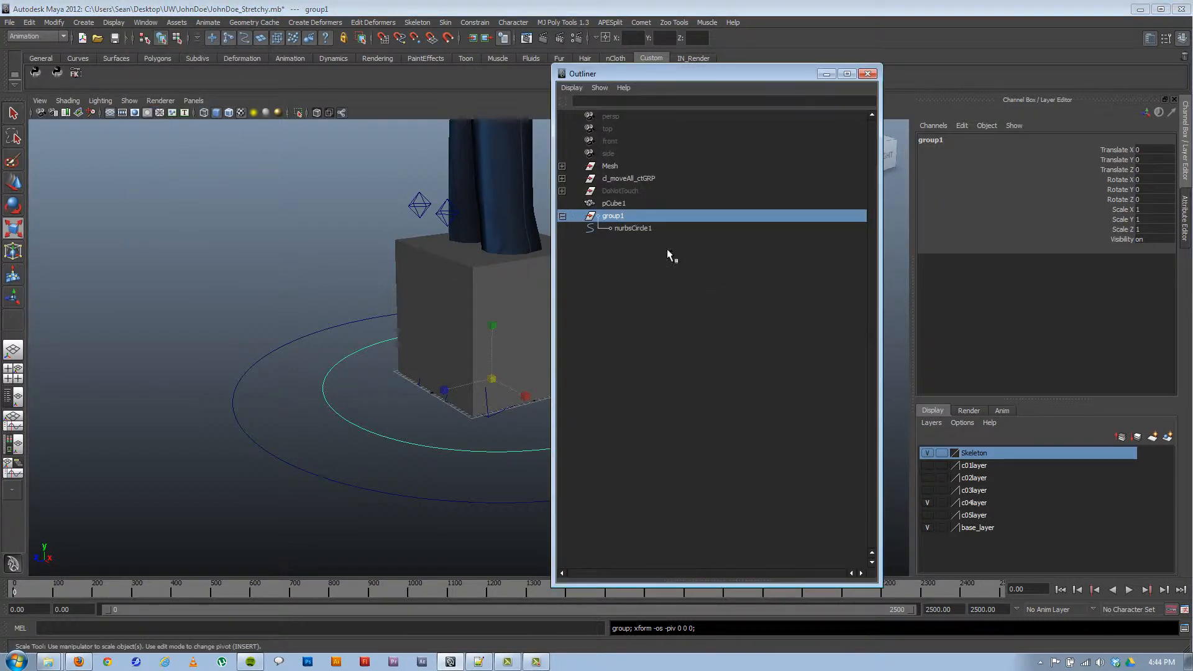
# Step: Rename the NURBS circle around the cube as box_CTRL
pyautogui.doubleClick(643, 229)
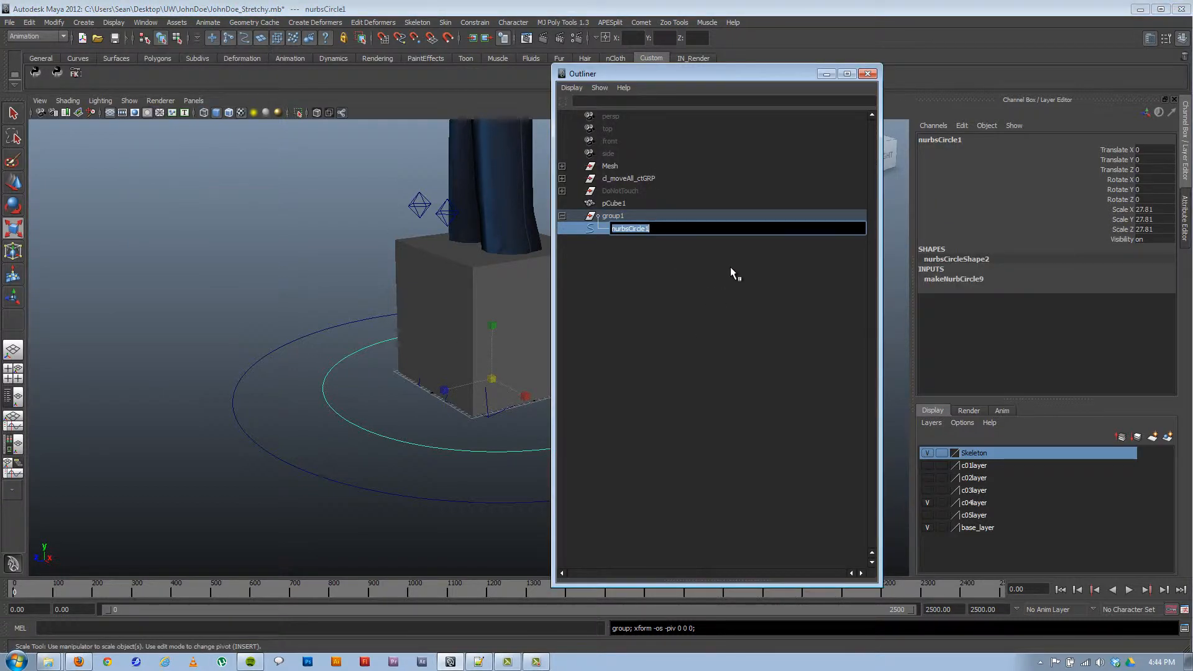
pyautogui.write('Box_CTRL')
pyautogui.press('Return')
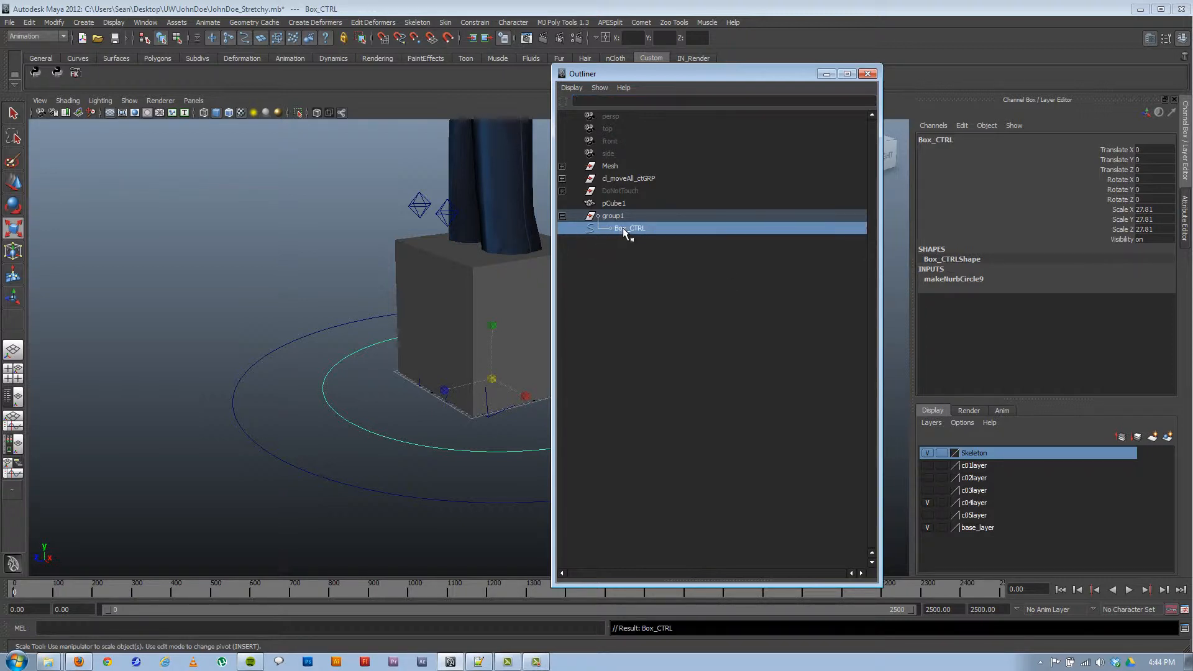
pyautogui.doubleClick(623, 228)
pyautogui.moveTo(617, 228); pyautogui.dragTo(608, 230)
pyautogui.write('b')
pyautogui.press('Return')
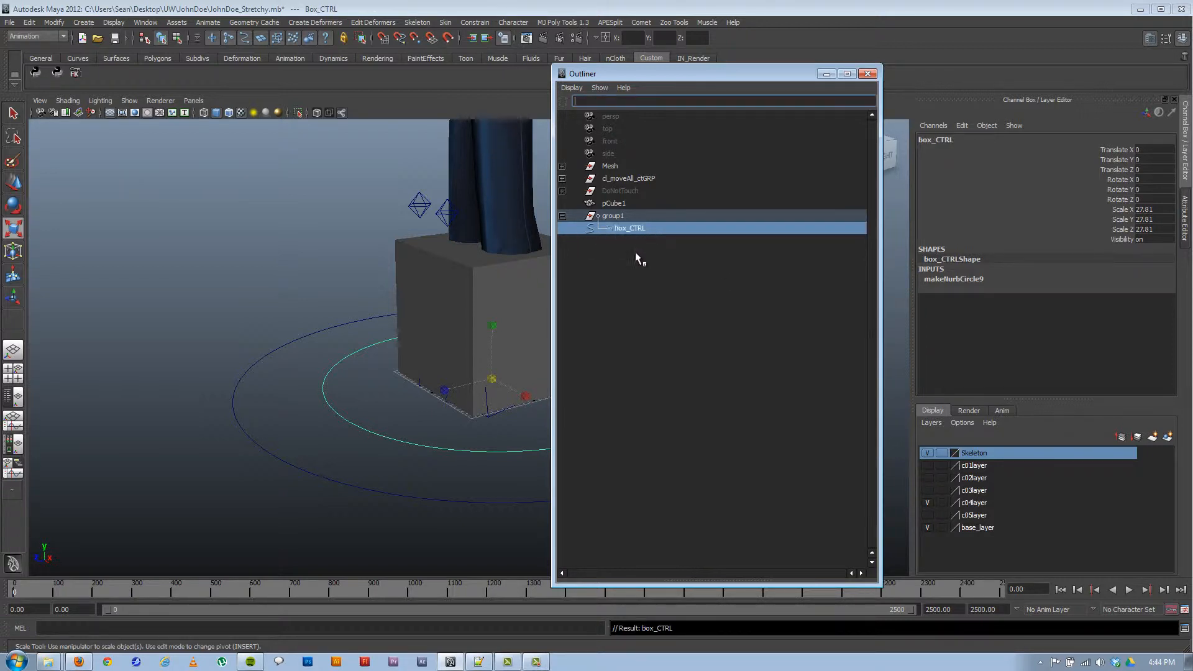
# Step: Rename the circle's parent group as box_ctGRP and minimize the Outliner
pyautogui.doubleClick(615, 216)
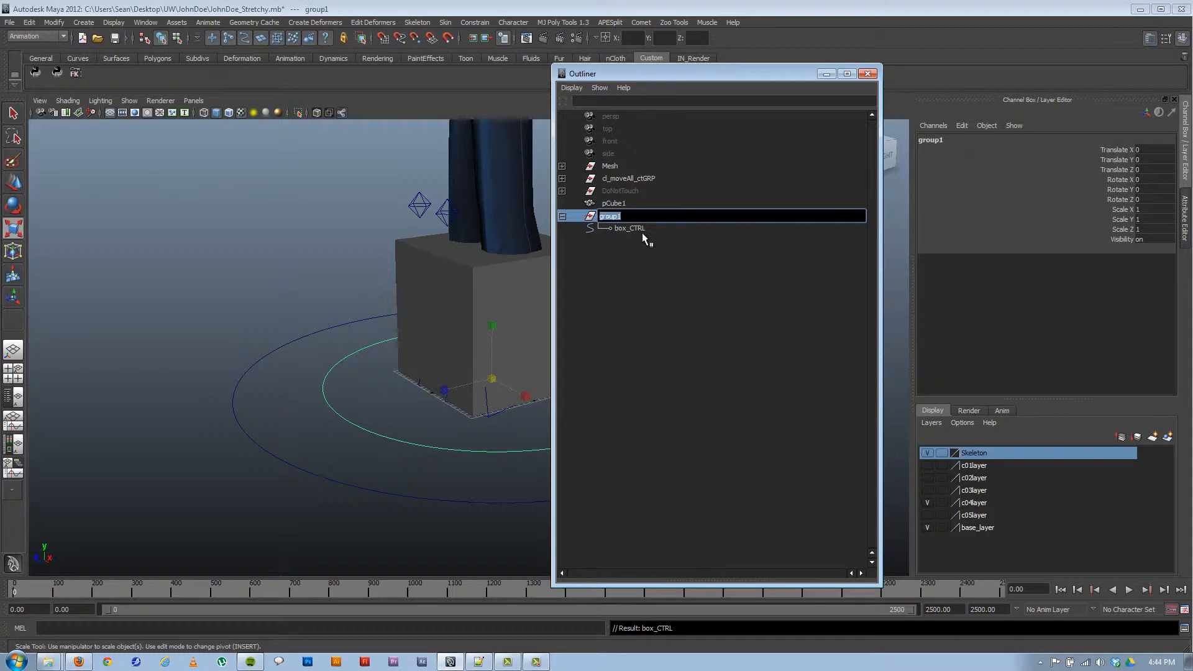
pyautogui.write('box_ctGRP')
pyautogui.press('Return')
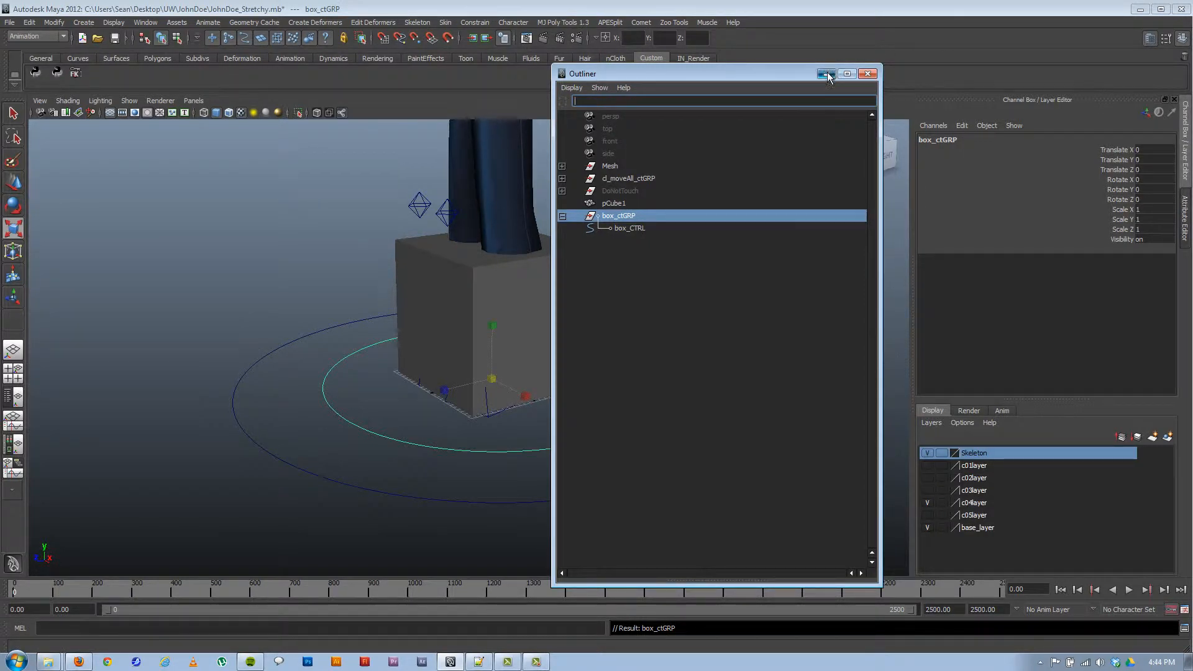
pyautogui.click(828, 77)
# Step: Parent-constrain the cube to box_CTRL, with the control as the driver
pyautogui.keyDown('alt'); pyautogui.moveTo(552, 415); pyautogui.dragTo(564, 414); pyautogui.keyUp('alt')
pyautogui.scroll(-2, 546, 412)
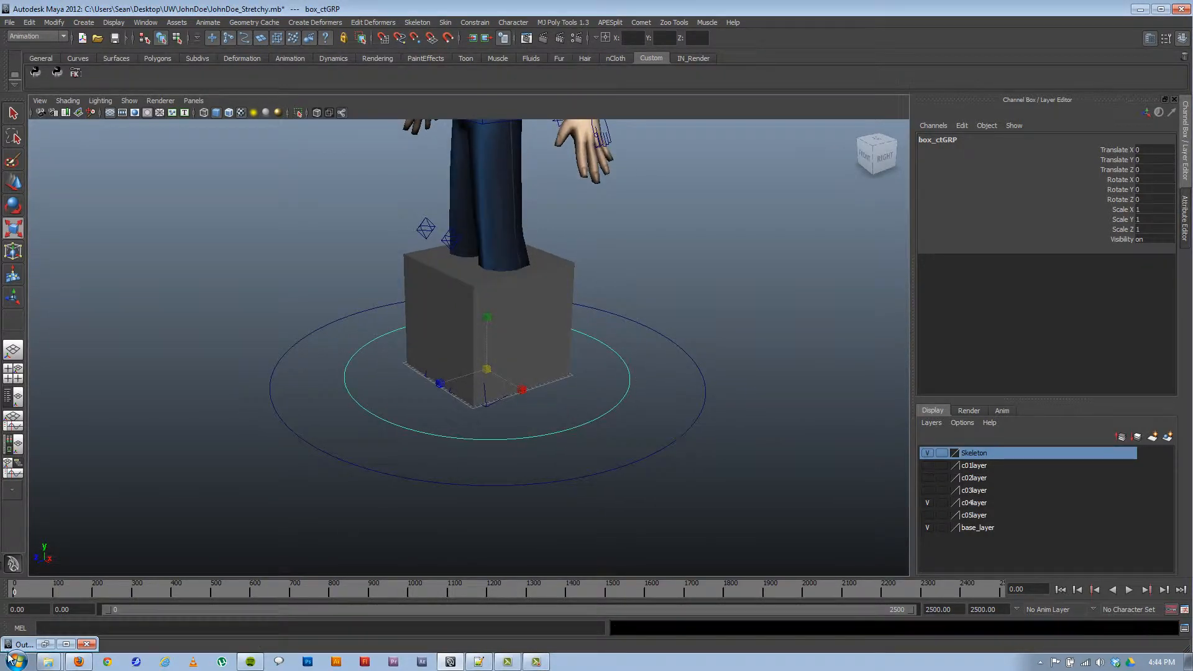
pyautogui.click(427, 328)
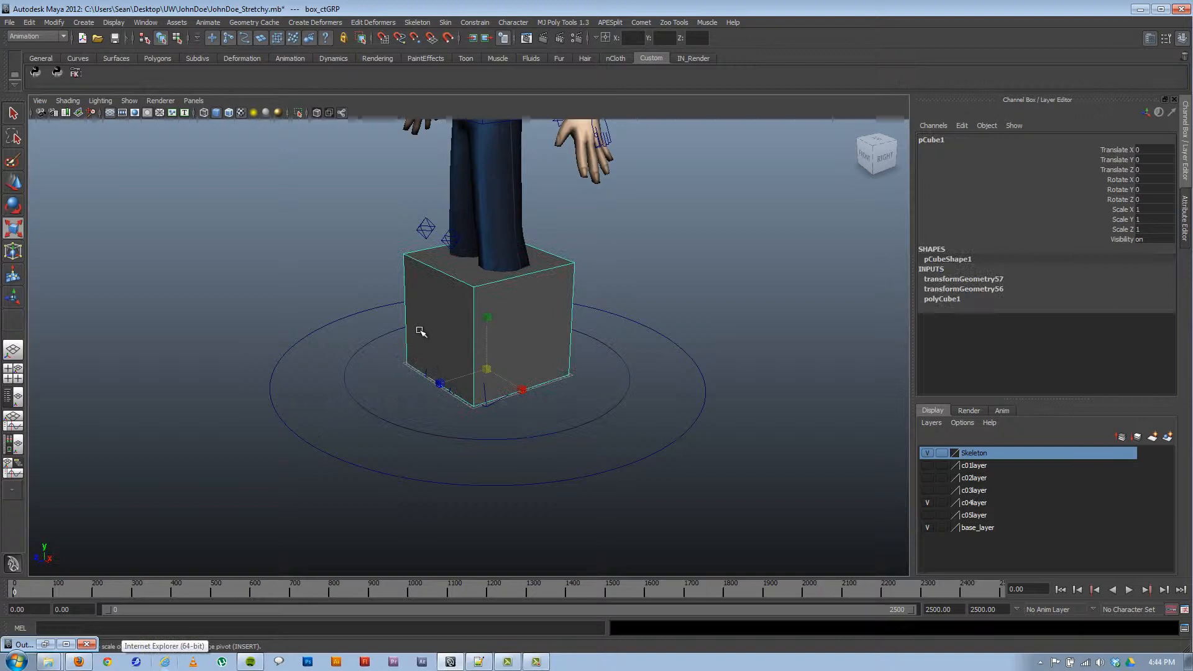
pyautogui.click(374, 405)
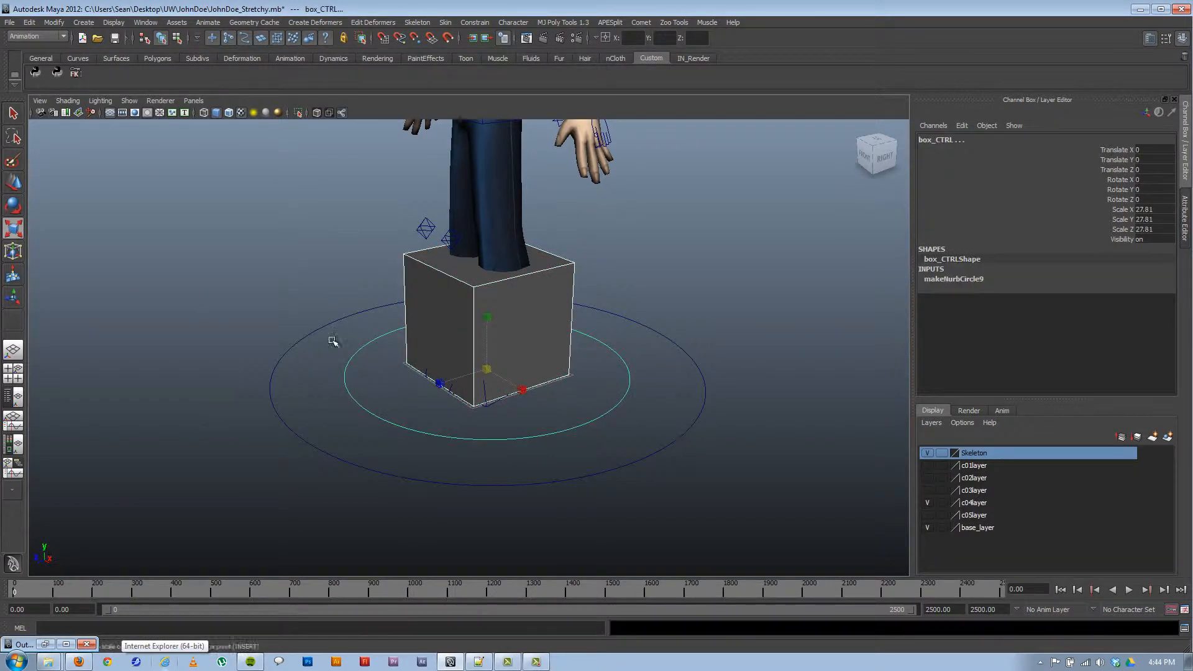
pyautogui.keyDown('shift'); pyautogui.click(424, 314); pyautogui.keyUp('shift')
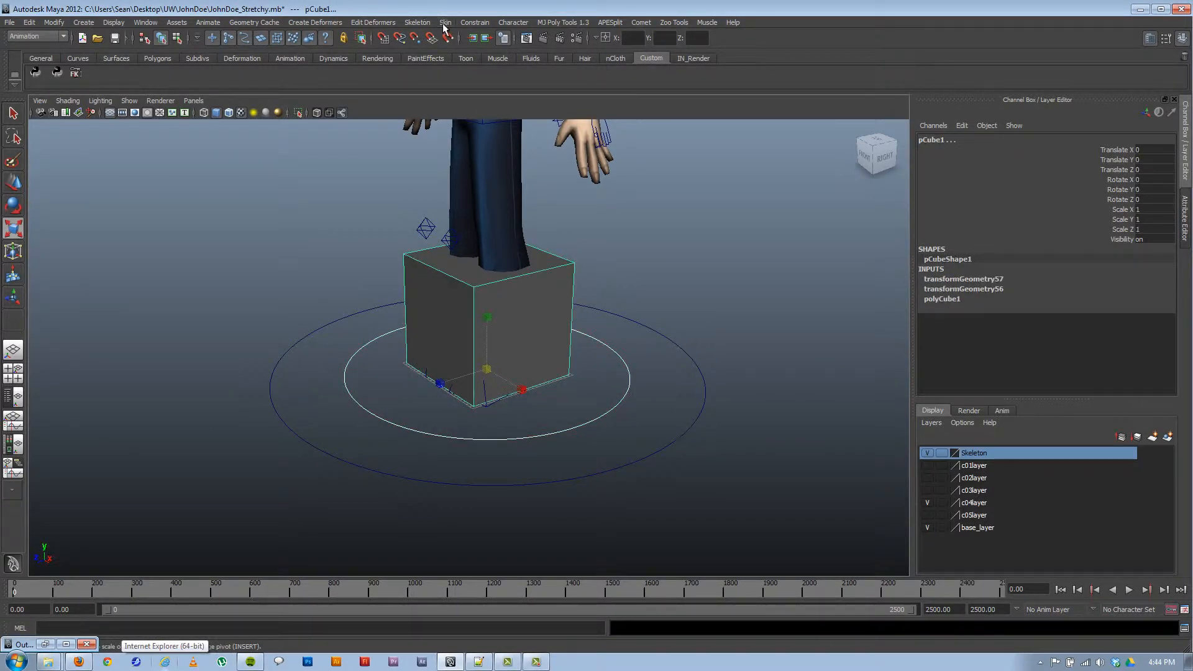
pyautogui.click(490, 23)
pyautogui.click(484, 88)
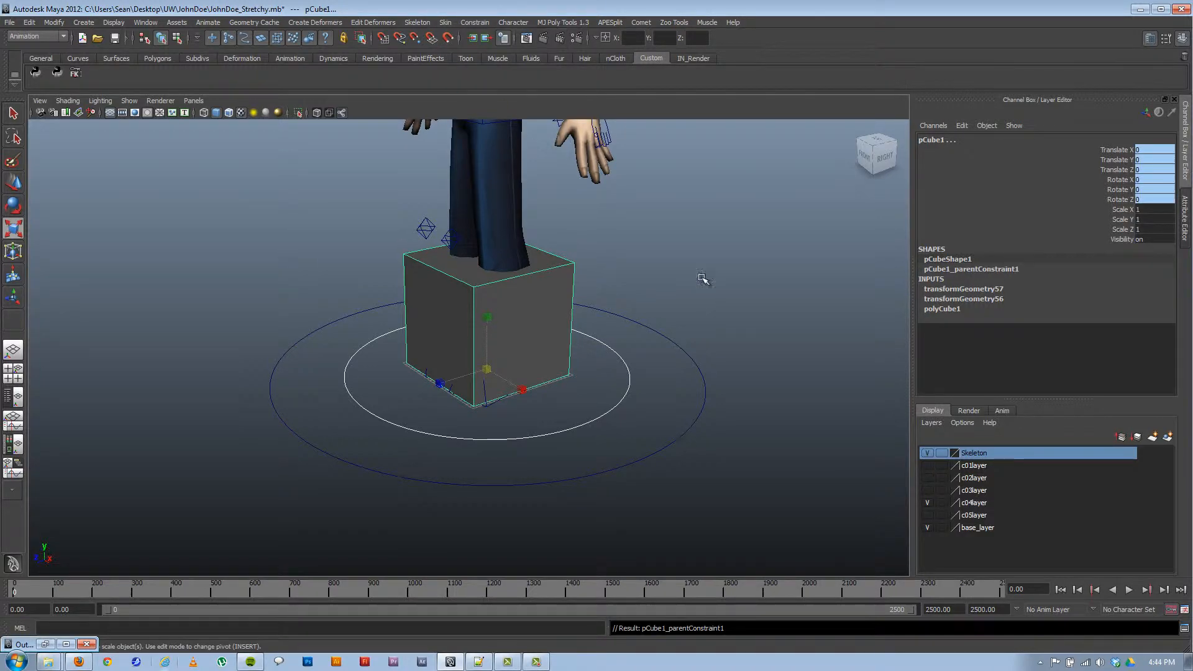
# Step: Move box_CTRL to test whether the cube follows it, and undo the move
pyautogui.click(607, 374)
pyautogui.moveTo(592, 401); pyautogui.dragTo(614, 423)
pyautogui.moveTo(488, 372); pyautogui.dragTo(534, 404)
pyautogui.hotkey('ctrl', 'z')
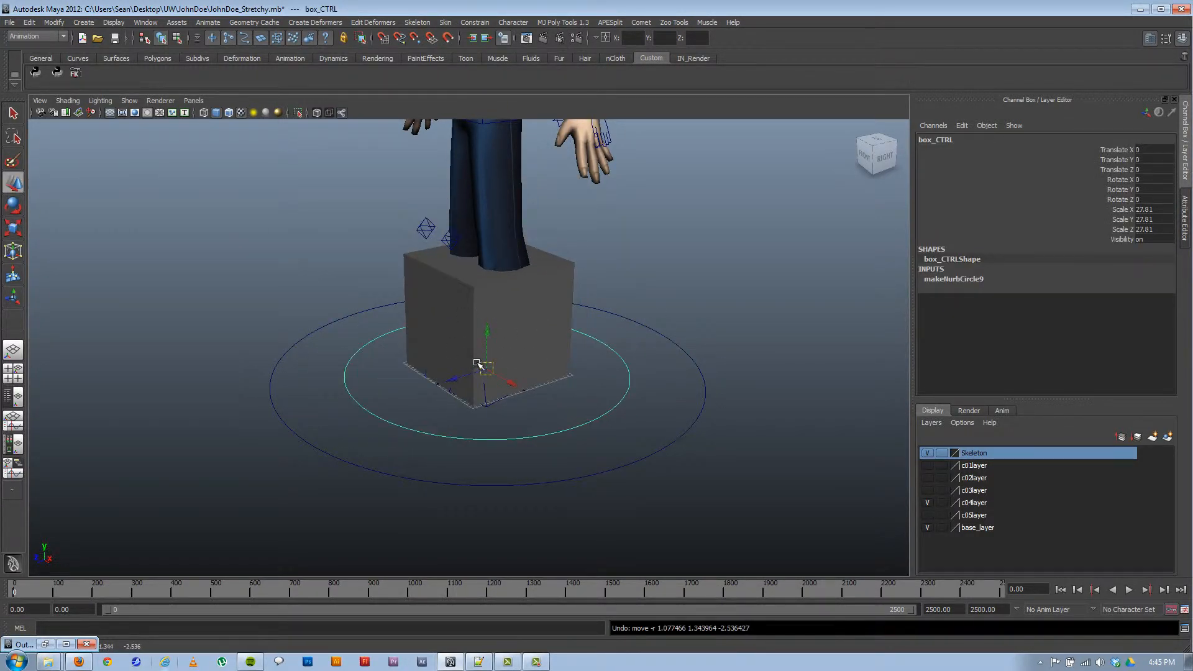
# Step: Move the outer circle control, cl_moveAll_CTRL, to test its effect on the rig and cube, and undo the move
pyautogui.keyDown('alt'); pyautogui.moveTo(508, 355); pyautogui.dragTo(457, 349); pyautogui.keyUp('alt')
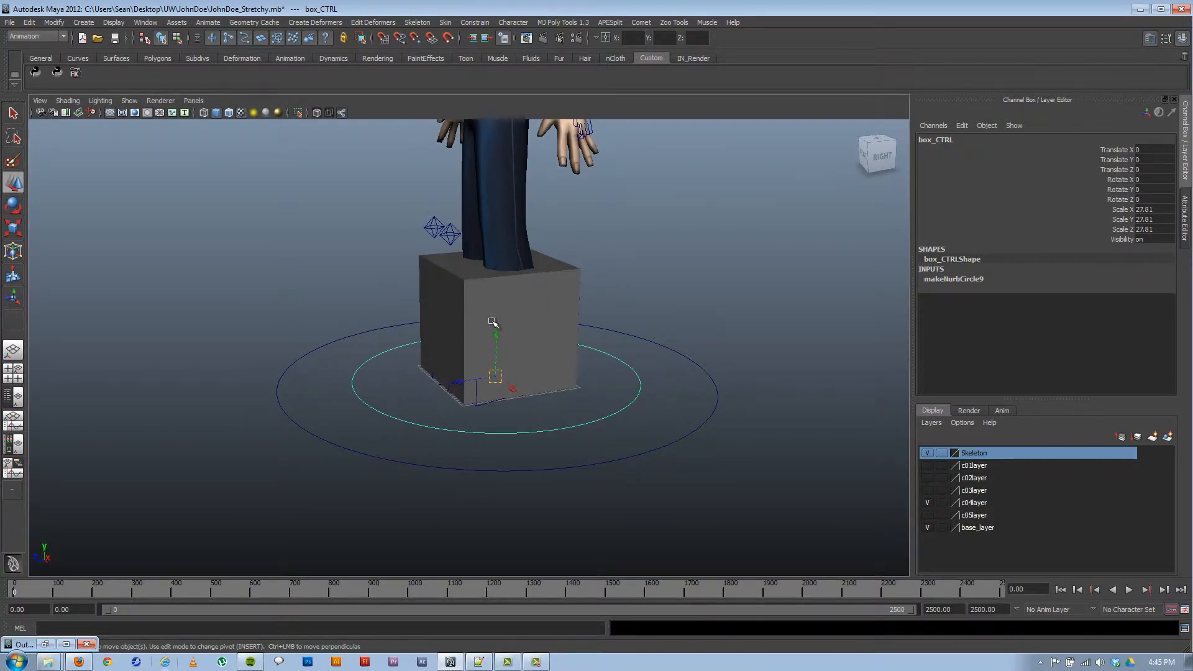
pyautogui.moveTo(235, 372); pyautogui.dragTo(333, 431)
pyautogui.moveTo(496, 376); pyautogui.dragTo(395, 310)
pyautogui.hotkey('ctrl', 'z')
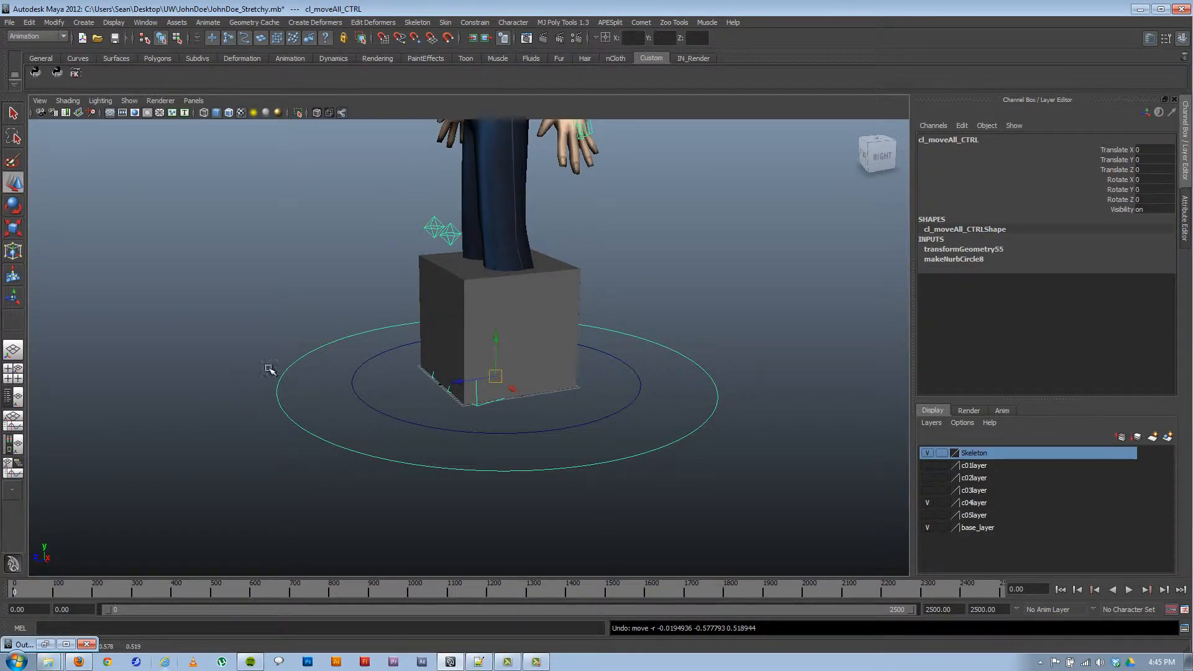
# Step: Test another small move of box_CTRL with the cube and undo it
pyautogui.moveTo(492, 376)
pyautogui.mouseDown()
pyautogui.moveTo(540, 379)
pyautogui.moveTo(487, 398)
pyautogui.mouseUp()
pyautogui.hotkey('ctrl', 'z')
pyautogui.click(398, 428)
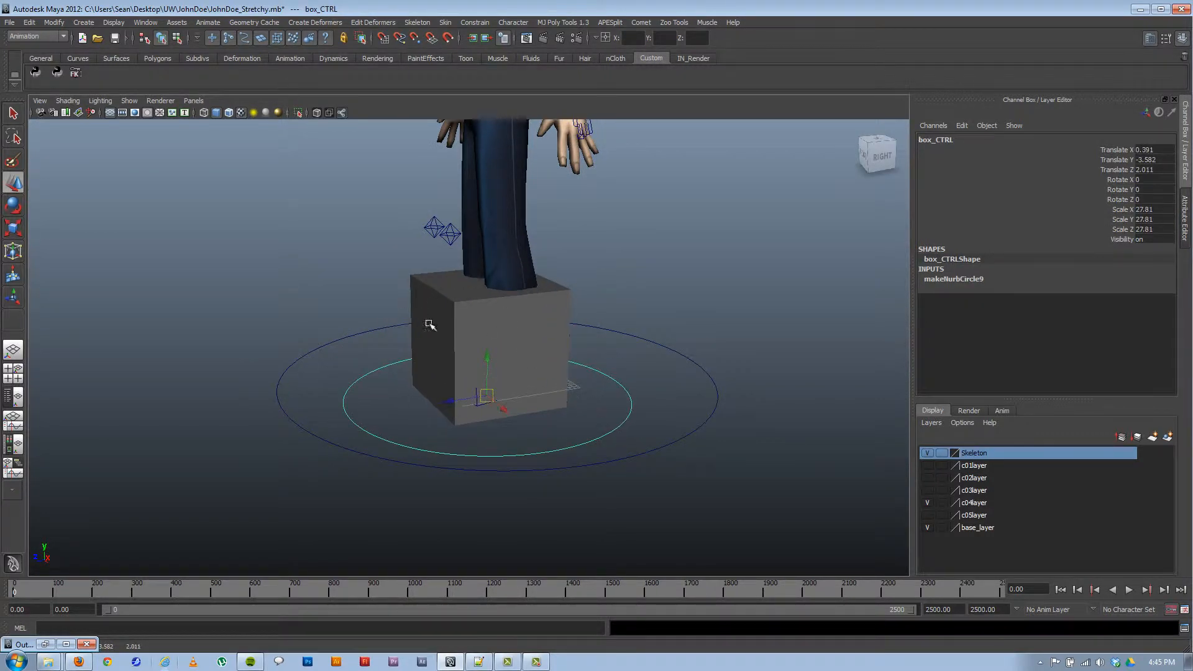
pyautogui.hotkey('ctrl', 'z')
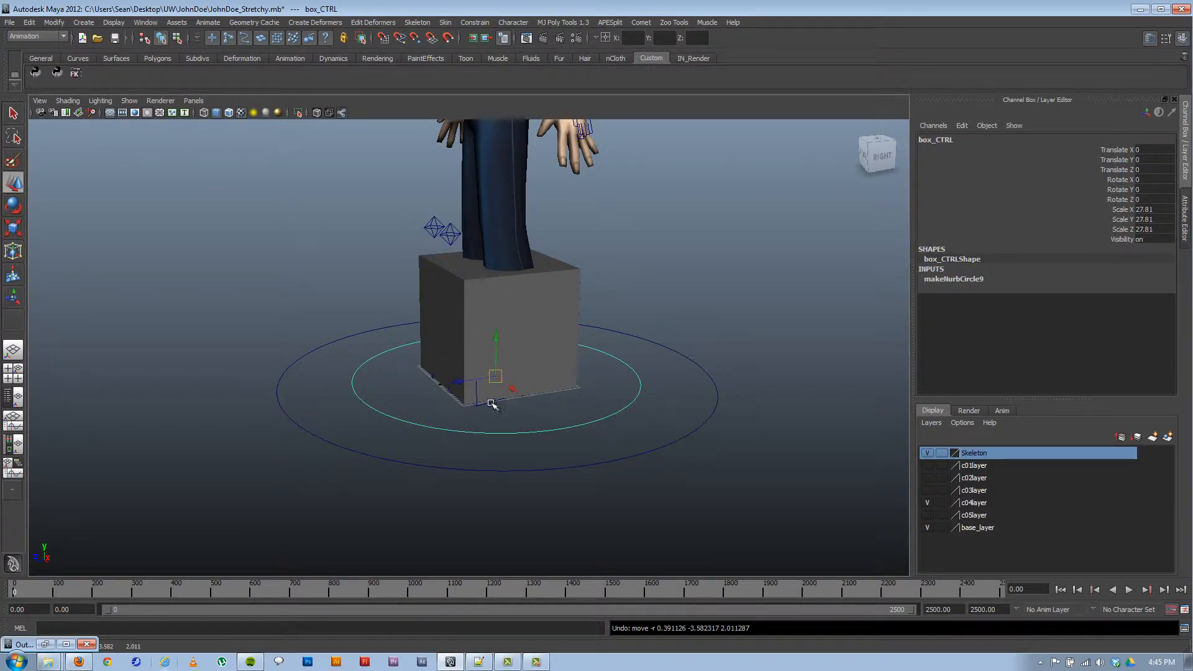
# Step: Expand the cl_moveAll_ctGRP and DoNotTouch hierarchies in the Outliner and duplicate the world_orient group
pyautogui.keyDown('alt'); pyautogui.moveTo(493, 405); pyautogui.dragTo(557, 395); pyautogui.keyUp('alt')
pyautogui.keyDown('alt'); pyautogui.moveTo(520, 321); pyautogui.dragTo(514, 409, button='middle'); pyautogui.keyUp('alt')
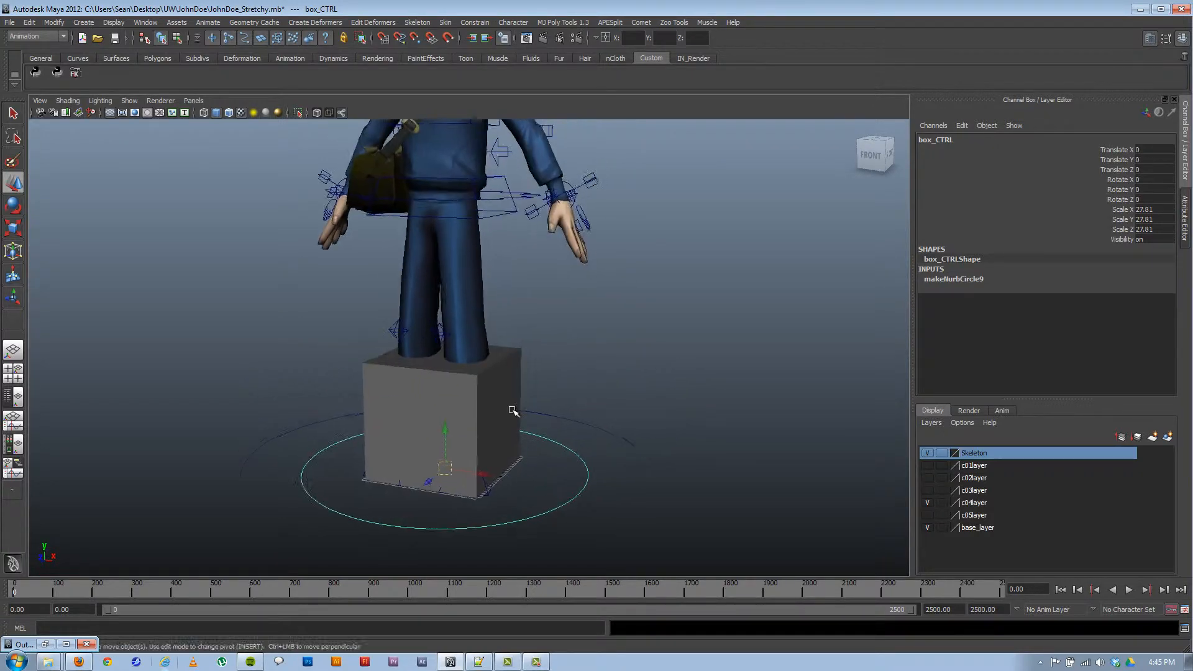
pyautogui.keyDown('alt'); pyautogui.moveTo(514, 409); pyautogui.dragTo(447, 432, button='right'); pyautogui.keyUp('alt')
pyautogui.click(45, 644)
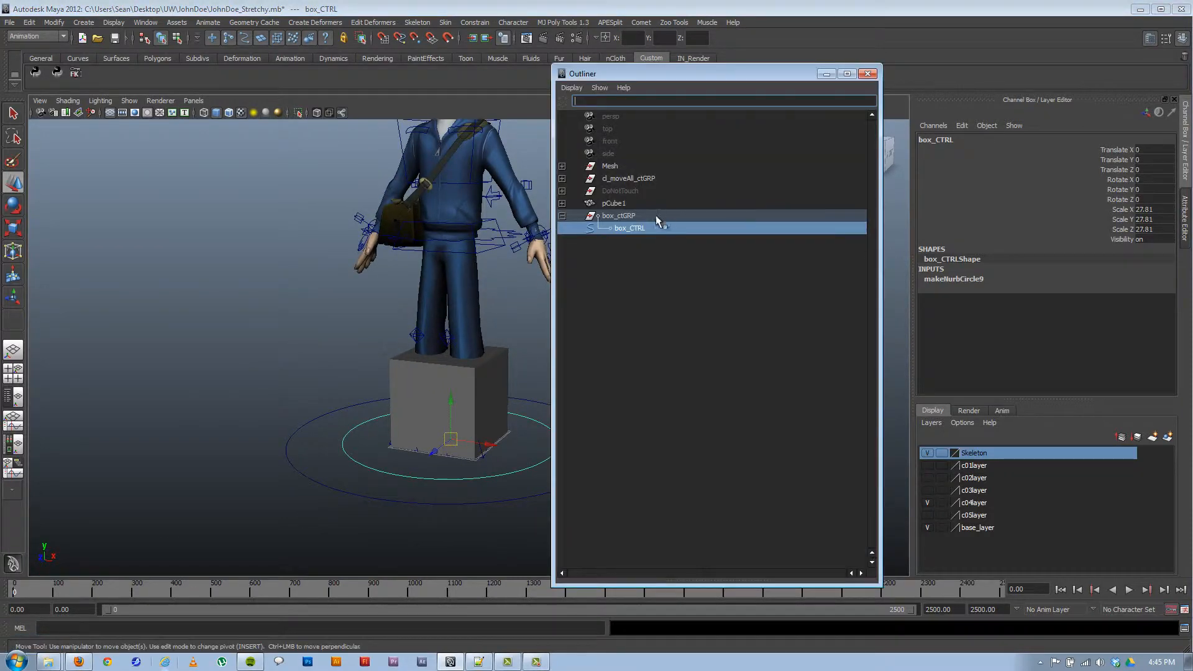
pyautogui.click(562, 178)
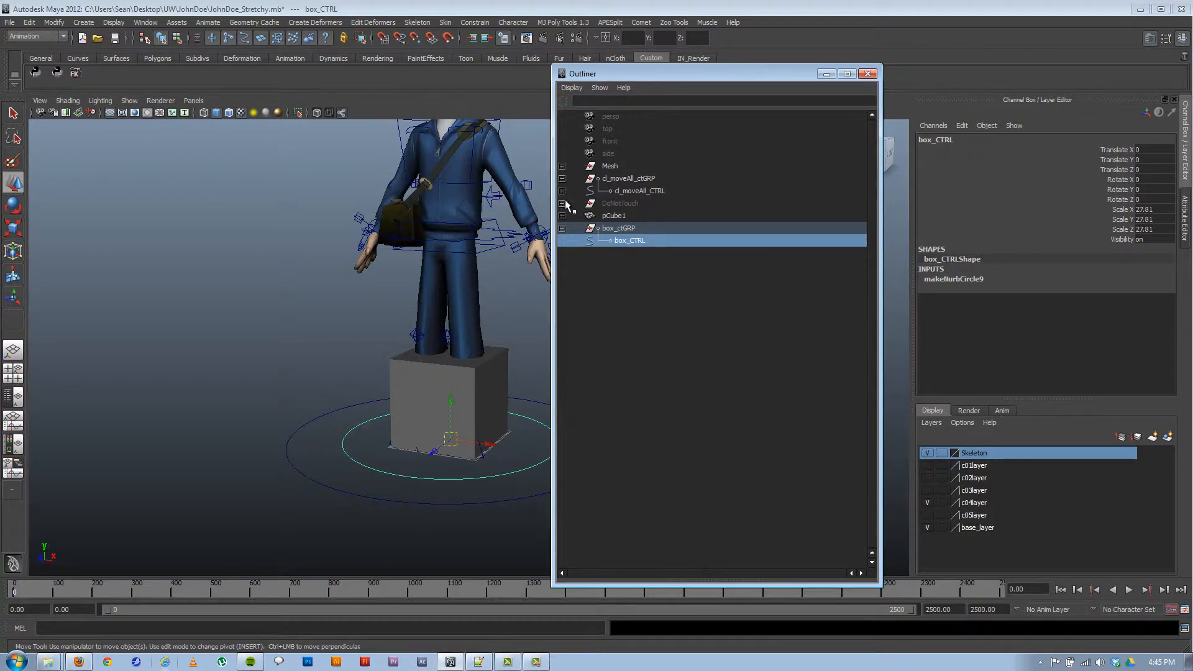
pyautogui.click(561, 190)
pyautogui.click(562, 203)
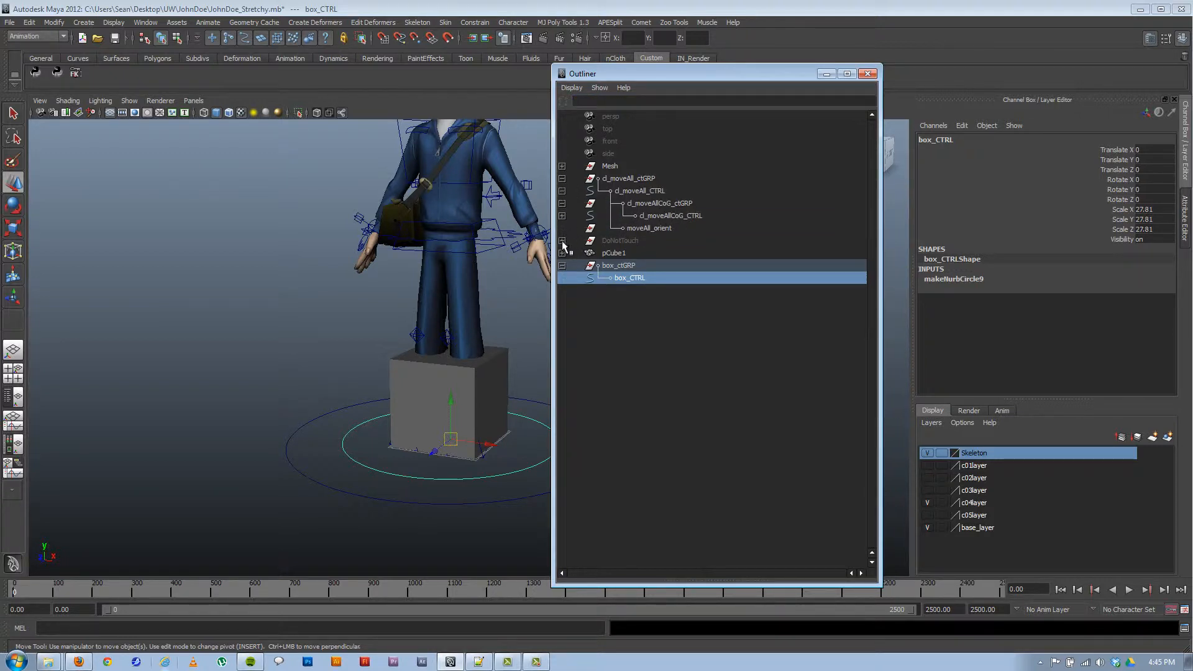
pyautogui.click(562, 241)
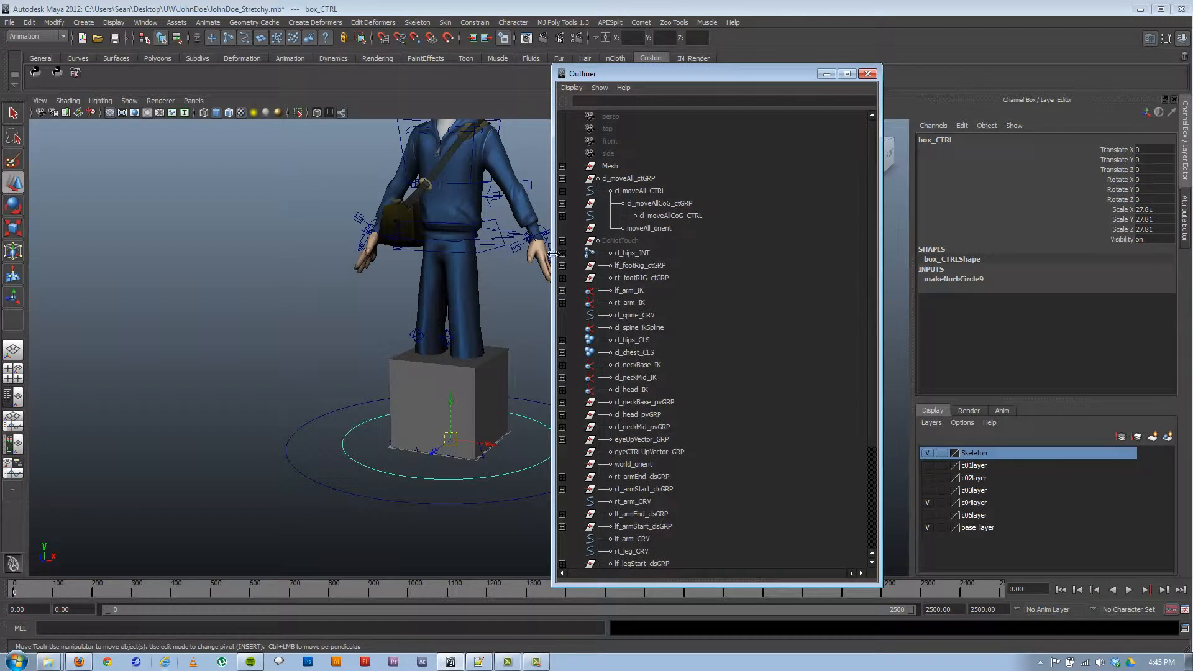
pyautogui.click(640, 464)
pyautogui.moveTo(646, 78); pyautogui.dragTo(739, 72)
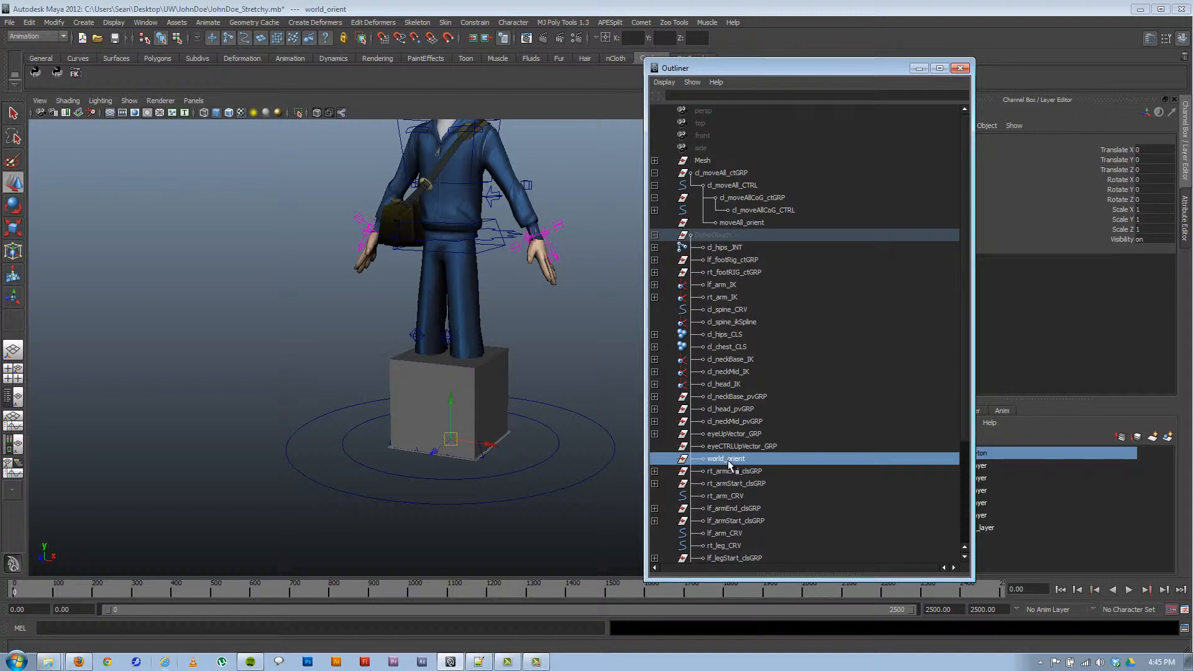
pyautogui.hotkey('ctrl', 'd')
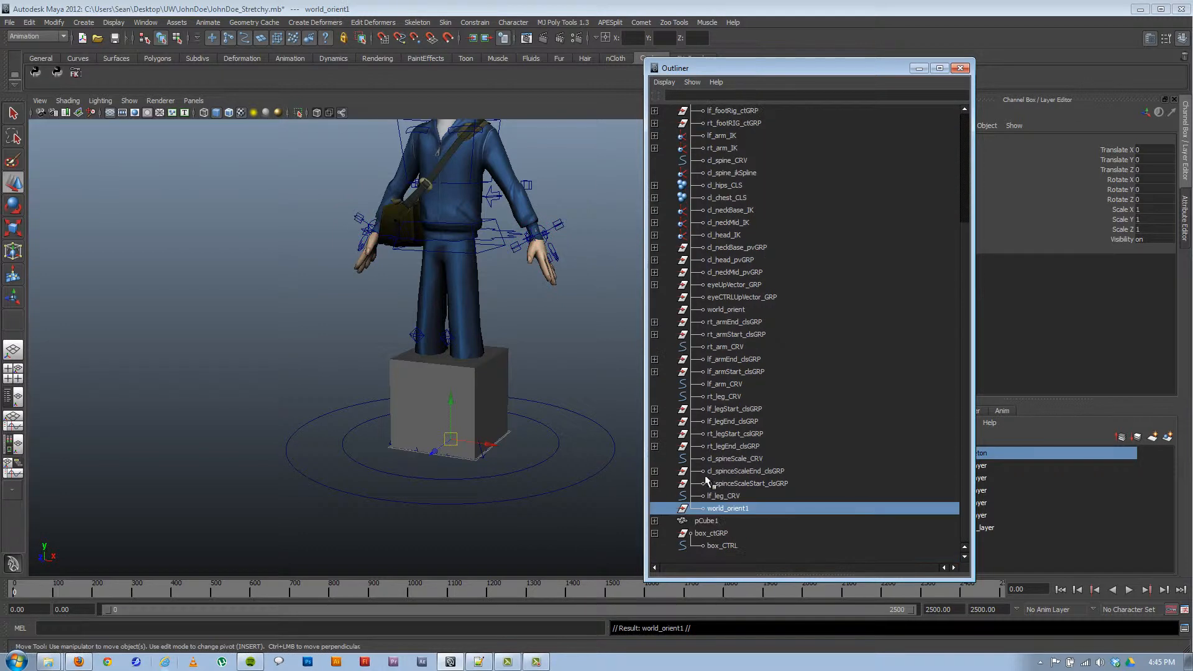
# Step: Rename the duplicated orient group as lf_hand_orient
pyautogui.doubleClick(721, 507)
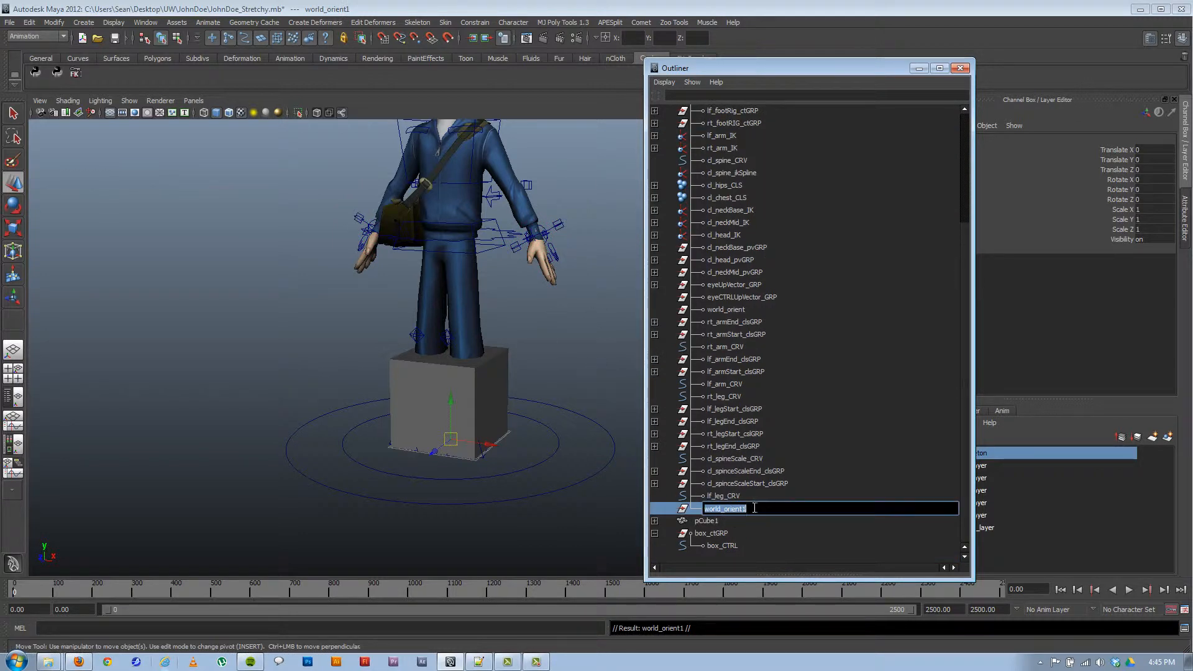
pyautogui.press('BackSpace')
pyautogui.click(722, 508)
pyautogui.press('BackSpace')
pyautogui.press('BackSpace')
pyautogui.press('BackSpace')
pyautogui.press('BackSpace')
pyautogui.press('BackSpace')
pyautogui.write('lf_hand')
pyautogui.press('Return')
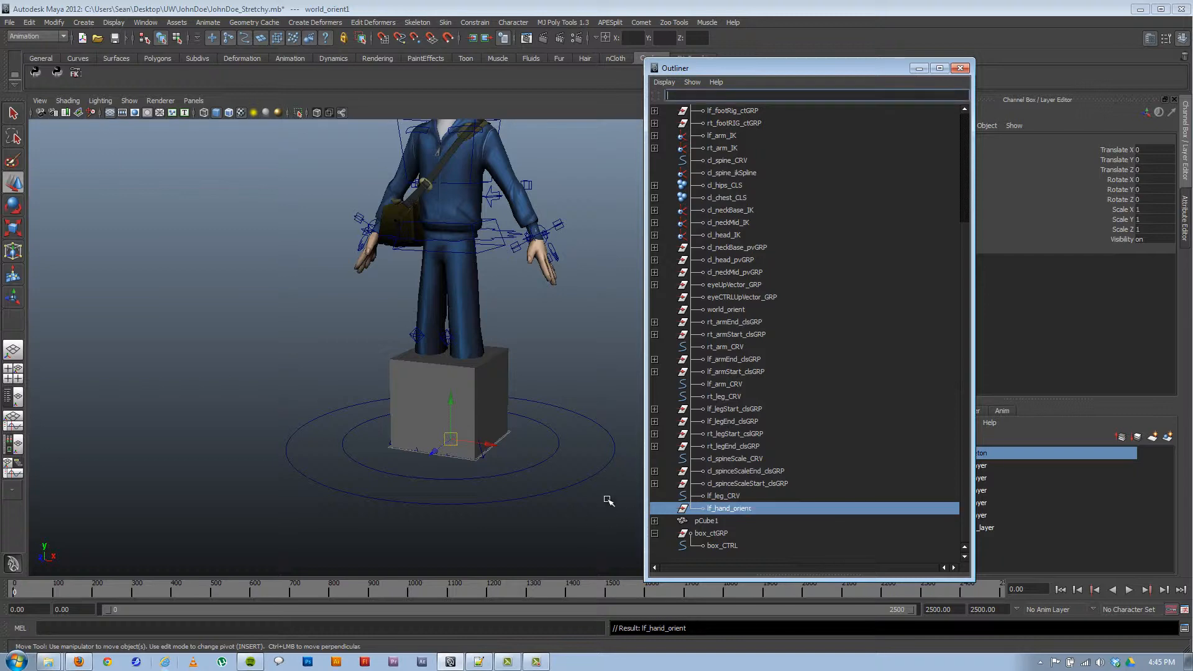
# Step: Parent-constrain lf_hand_orient to lf_wrist_CTRL, with the wrist control as the driver
pyautogui.keyDown('alt'); pyautogui.moveTo(497, 285); pyautogui.dragTo(490, 282); pyautogui.keyUp('alt')
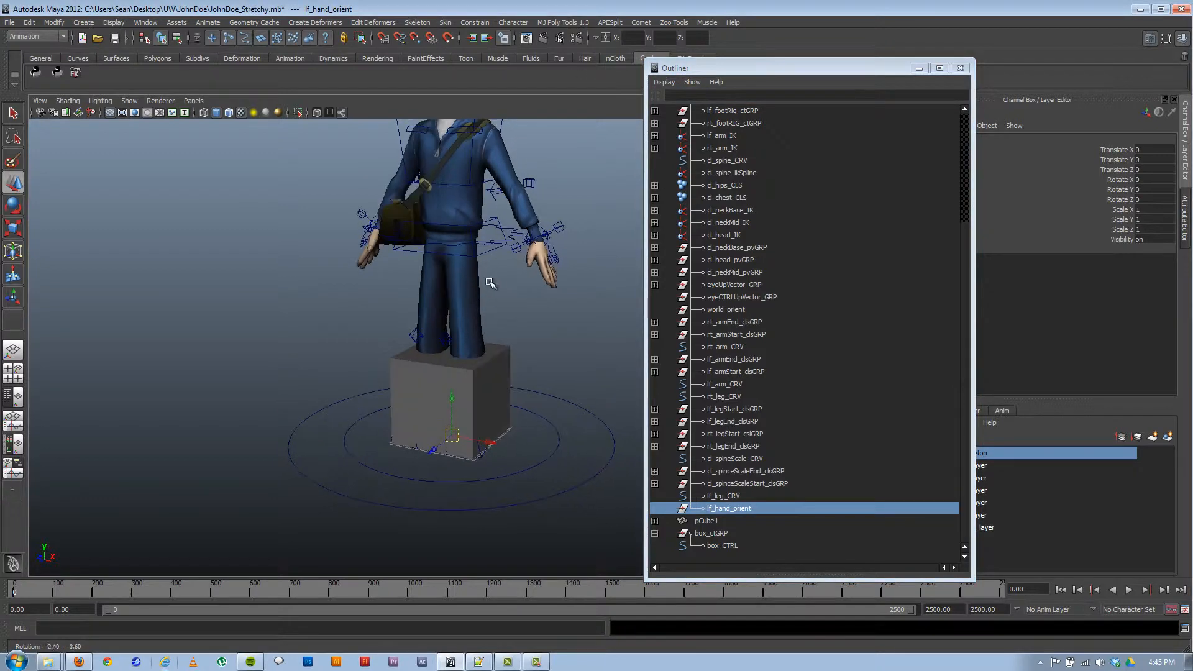
pyautogui.keyDown('alt'); pyautogui.moveTo(490, 282); pyautogui.dragTo(469, 346, button='middle'); pyautogui.keyUp('alt')
pyautogui.keyDown('alt'); pyautogui.moveTo(469, 346); pyautogui.dragTo(626, 424, button='right'); pyautogui.keyUp('alt')
pyautogui.keyDown('alt'); pyautogui.moveTo(626, 424); pyautogui.dragTo(539, 278); pyautogui.keyUp('alt')
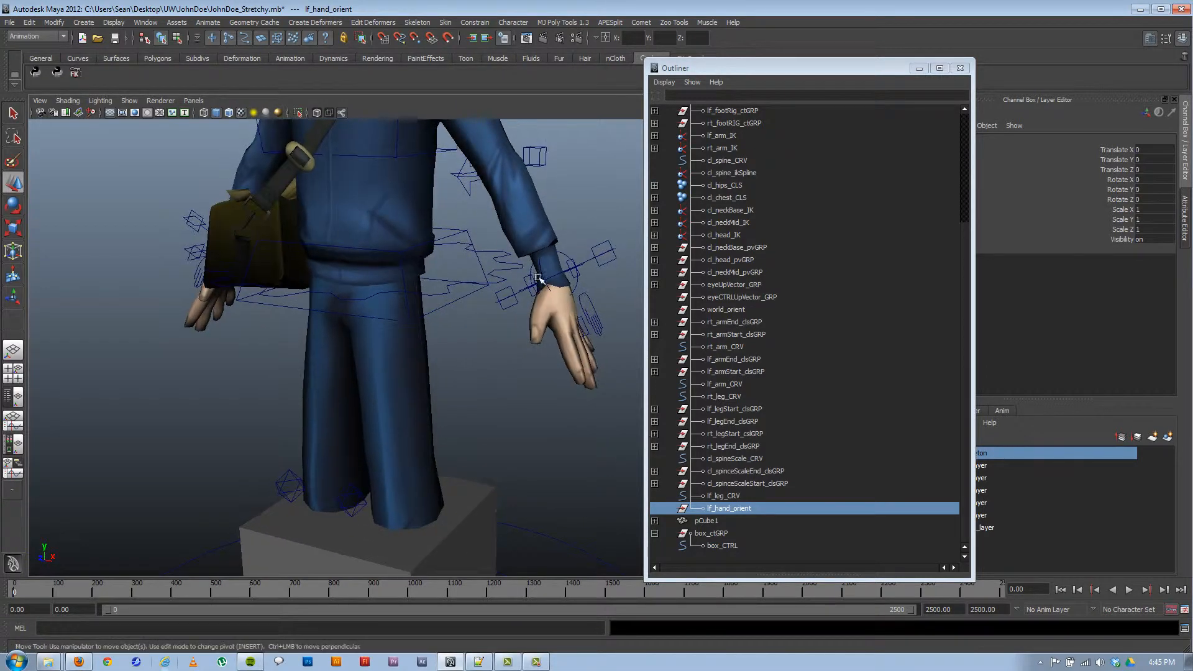
pyautogui.click(566, 255)
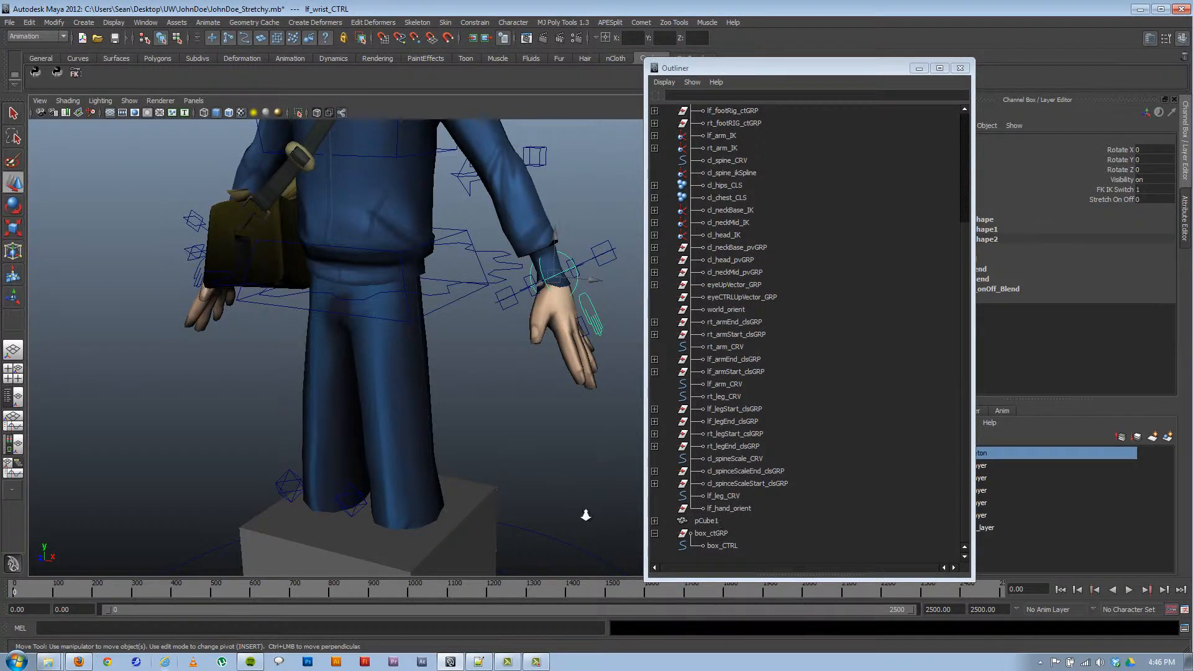
pyautogui.keyDown('alt'); pyautogui.moveTo(584, 511); pyautogui.dragTo(498, 480, button='right'); pyautogui.keyUp('alt')
pyautogui.keyDown('alt'); pyautogui.moveTo(545, 377); pyautogui.dragTo(550, 264, button='middle'); pyautogui.keyUp('alt')
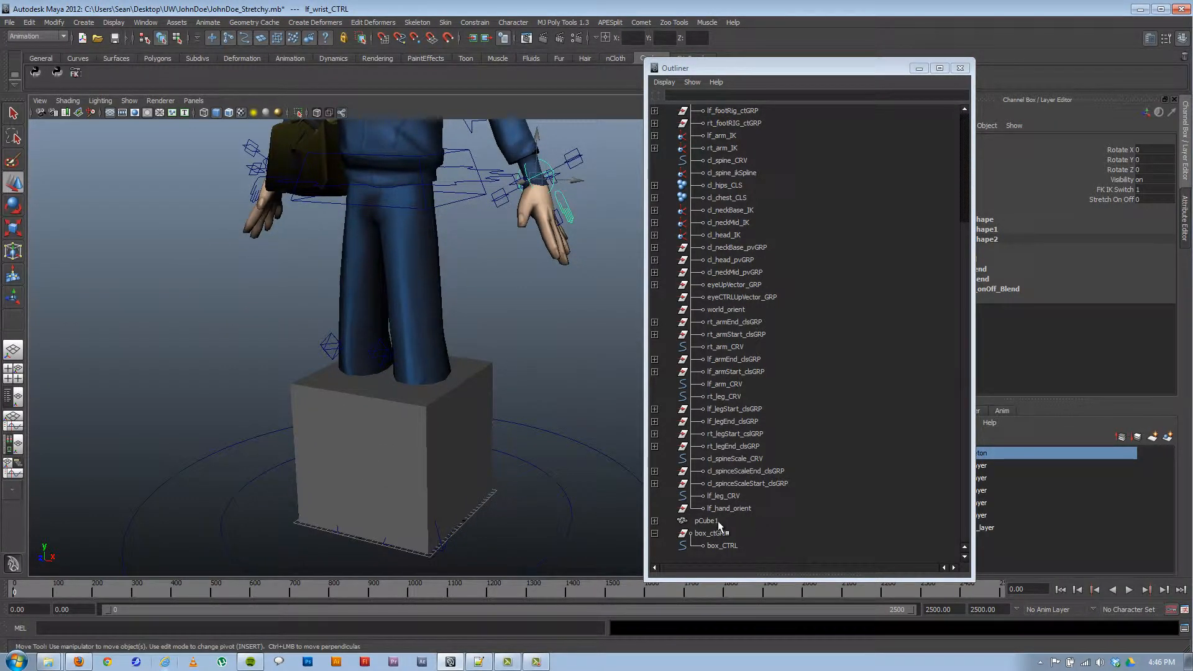
pyautogui.click(732, 508)
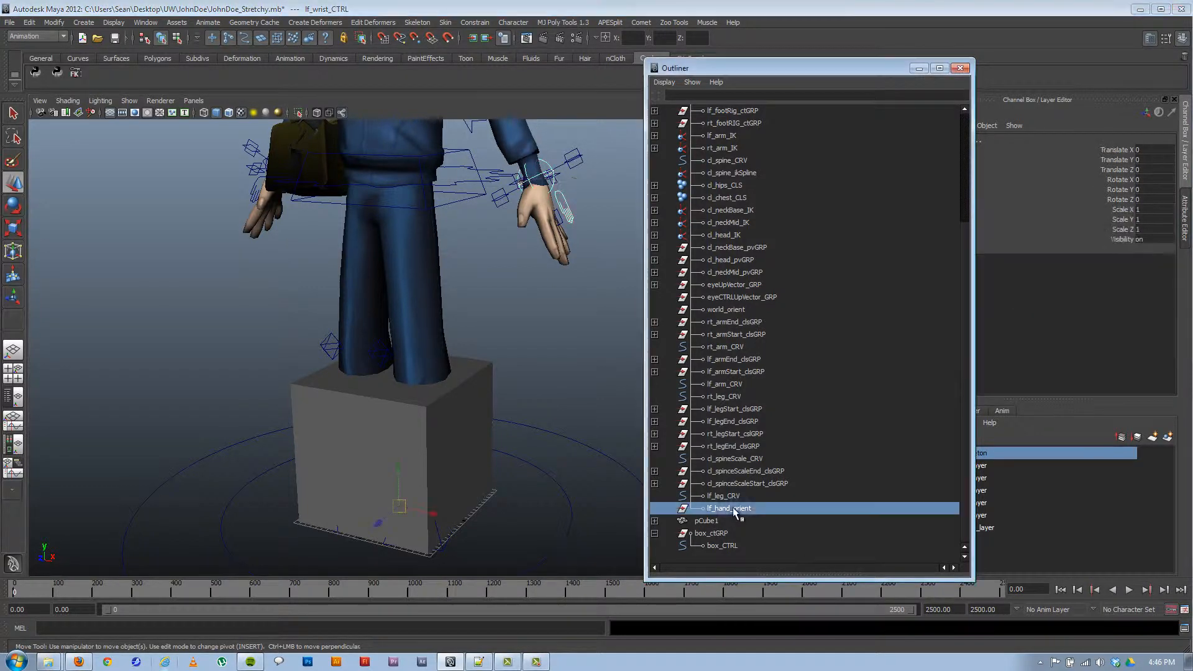
pyautogui.click(476, 22)
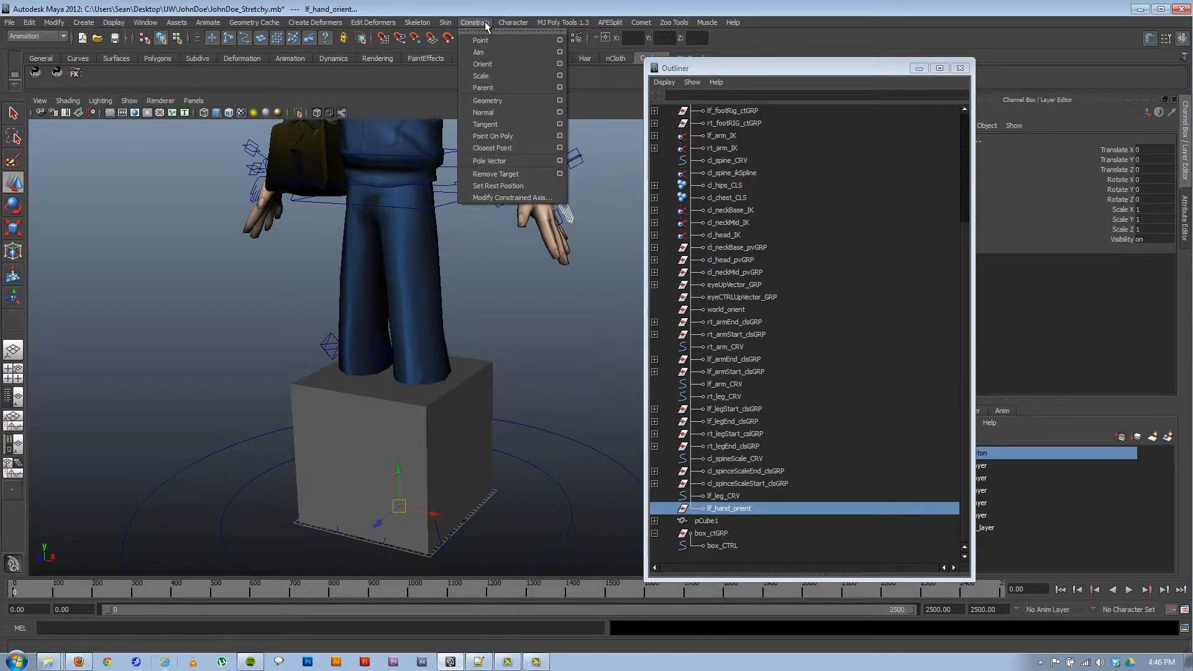
pyautogui.click(484, 88)
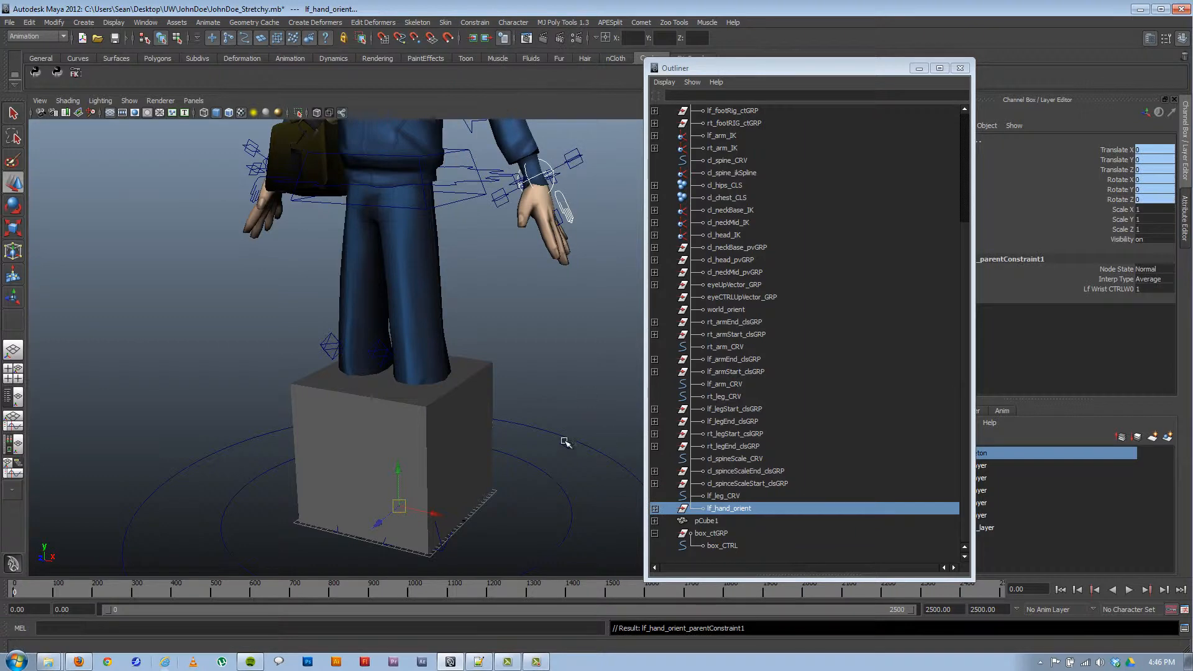
# Step: Parent-constrain box_ctGRP to both world_orient and lf_hand_orient, with the two orient groups as drivers
pyautogui.keyDown('alt'); pyautogui.moveTo(565, 442); pyautogui.dragTo(541, 284); pyautogui.keyUp('alt')
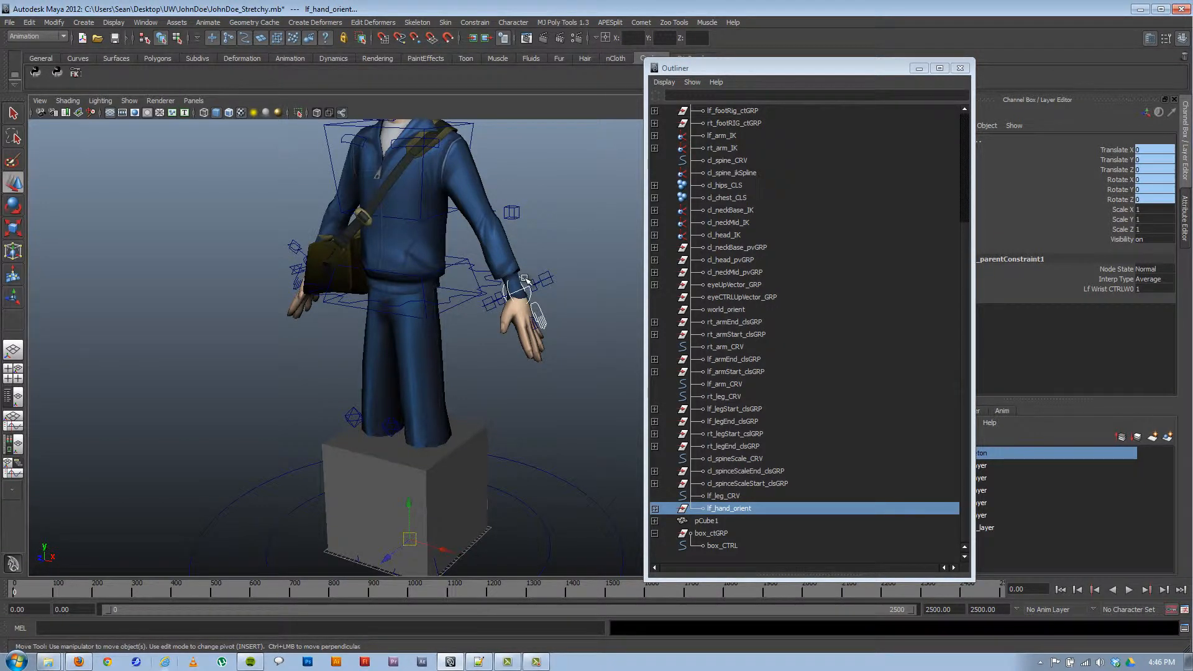
pyautogui.moveTo(394, 445)
pyautogui.keyDown('alt'); pyautogui.mouseDown(button='middle')
pyautogui.moveTo(418, 389)
pyautogui.moveTo(399, 408)
pyautogui.moveTo(455, 415)
pyautogui.moveTo(389, 420)
pyautogui.moveTo(402, 435)
pyautogui.mouseUp(button='middle'); pyautogui.keyUp('alt')
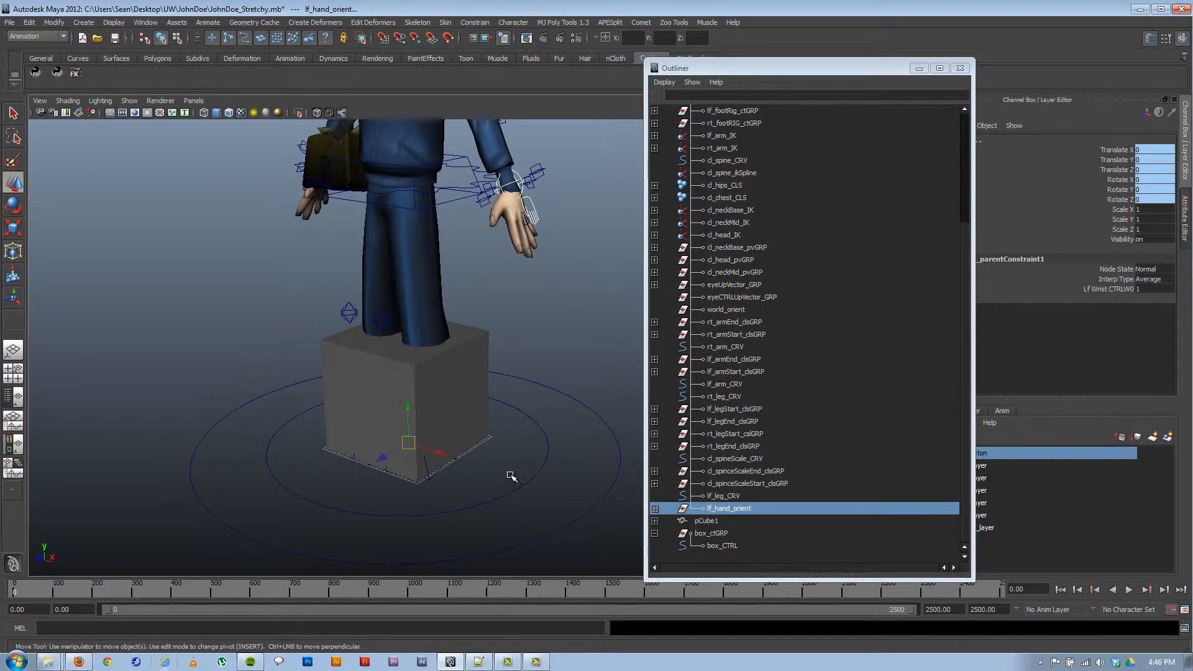
pyautogui.click(712, 533)
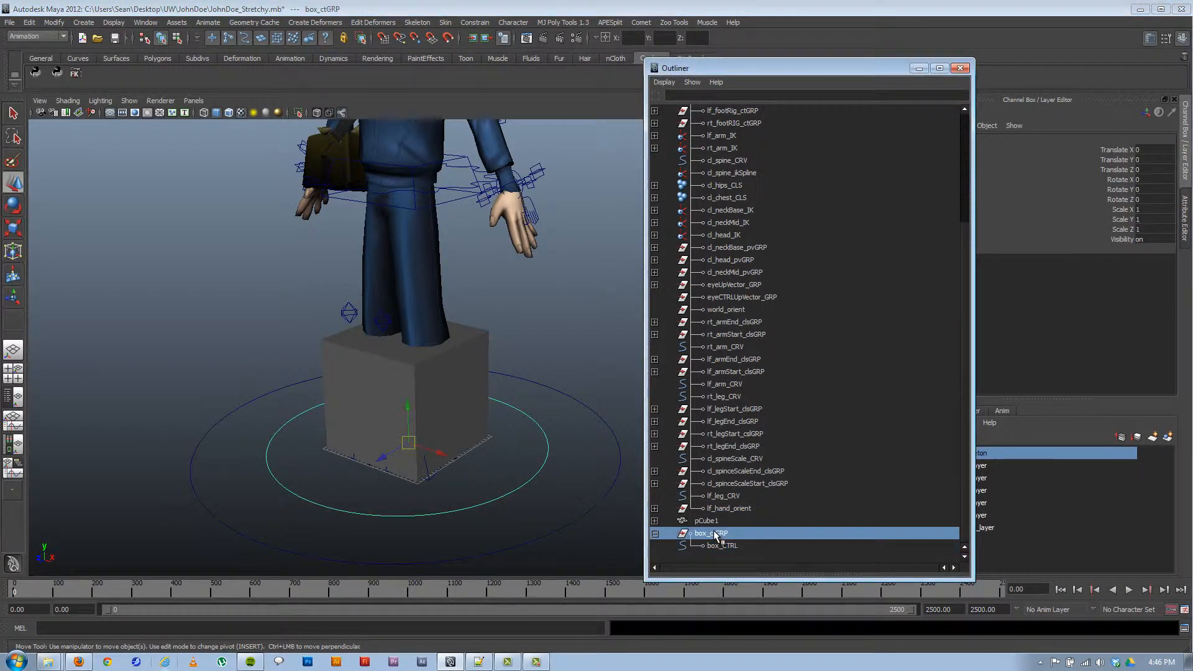
pyautogui.click(718, 508)
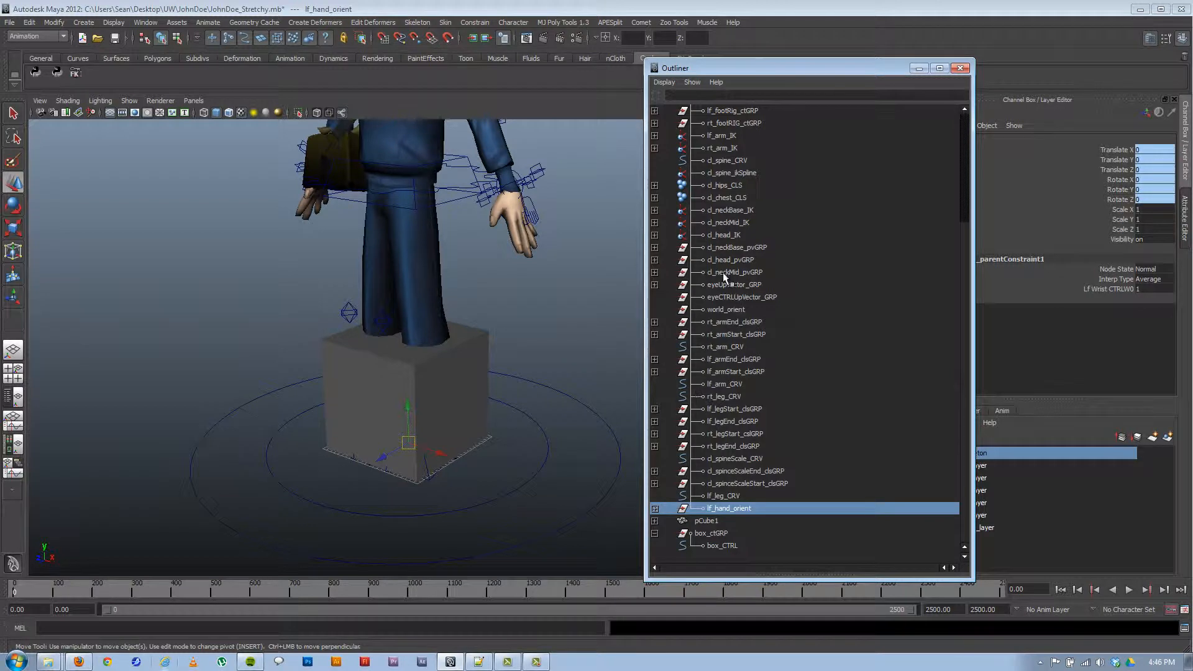
pyautogui.click(726, 308)
pyautogui.keyDown('ctrl'); pyautogui.click(718, 508); pyautogui.keyUp('ctrl')
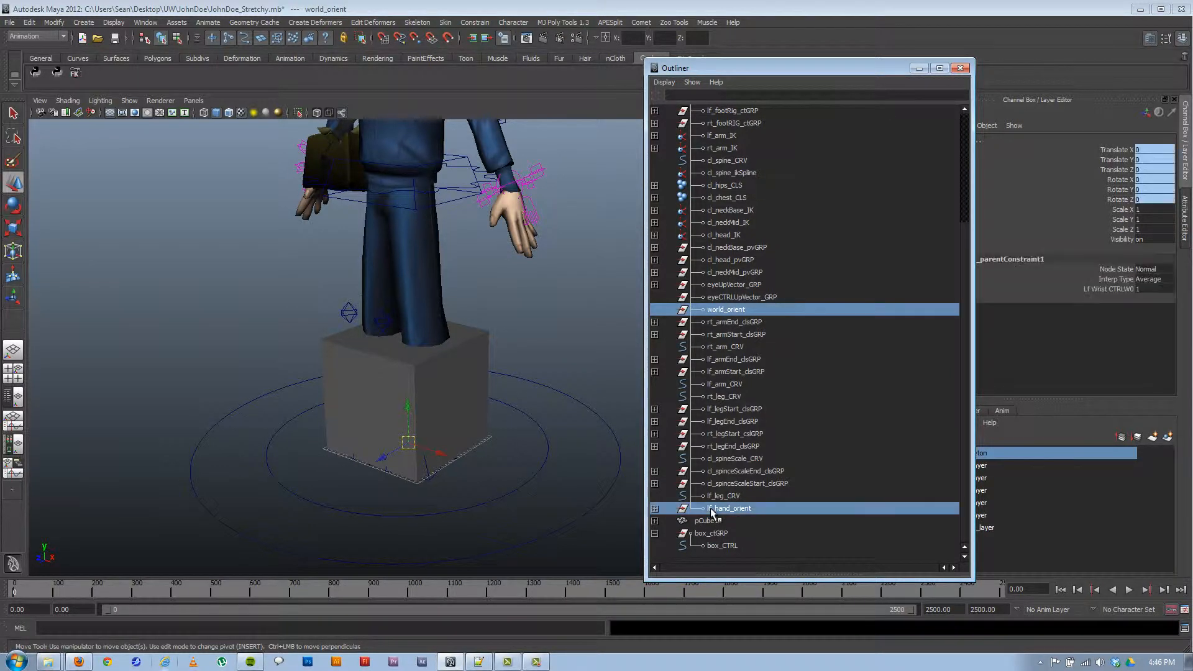
pyautogui.keyDown('ctrl'); pyautogui.click(709, 533); pyautogui.keyUp('ctrl')
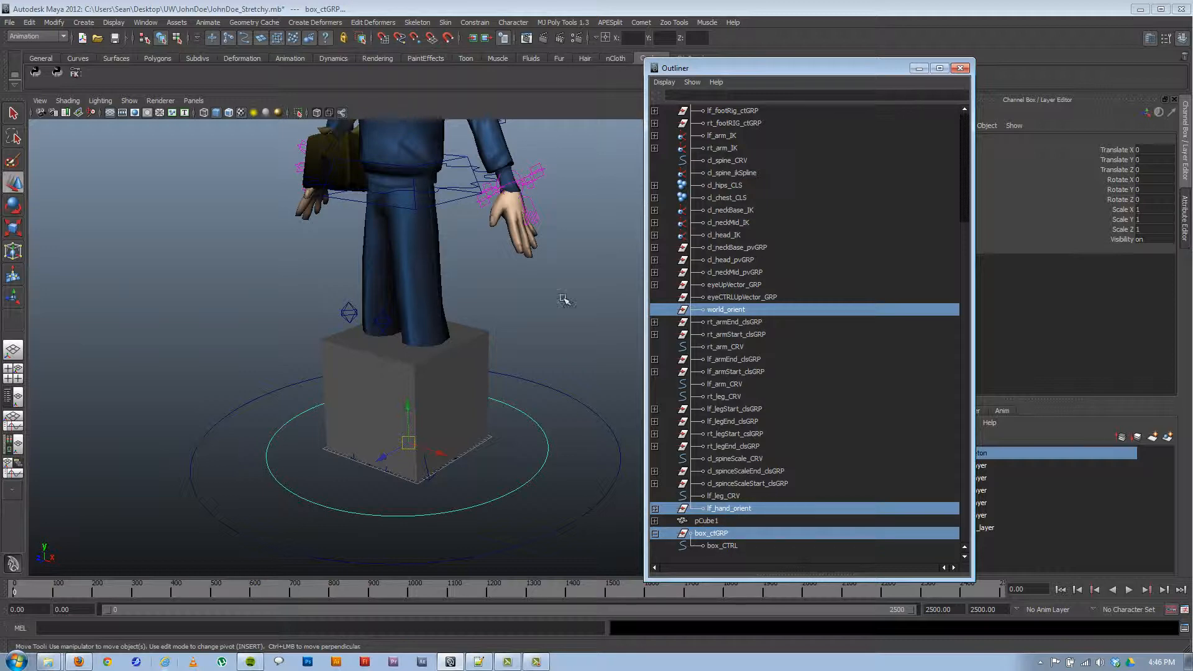
pyautogui.click(474, 22)
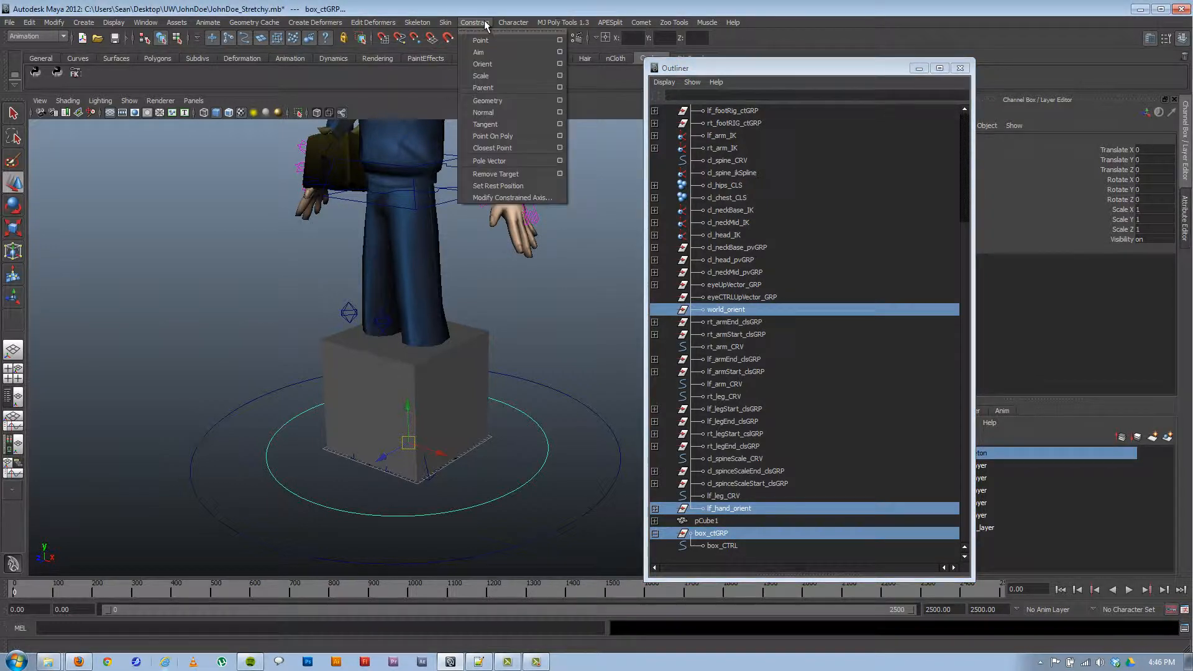
pyautogui.click(486, 88)
# Step: Set the Lf Hand Orient W1 weight on box_ctGRP's parent constraint to 0
pyautogui.keyDown('alt'); pyautogui.moveTo(554, 428); pyautogui.dragTo(569, 407); pyautogui.keyUp('alt')
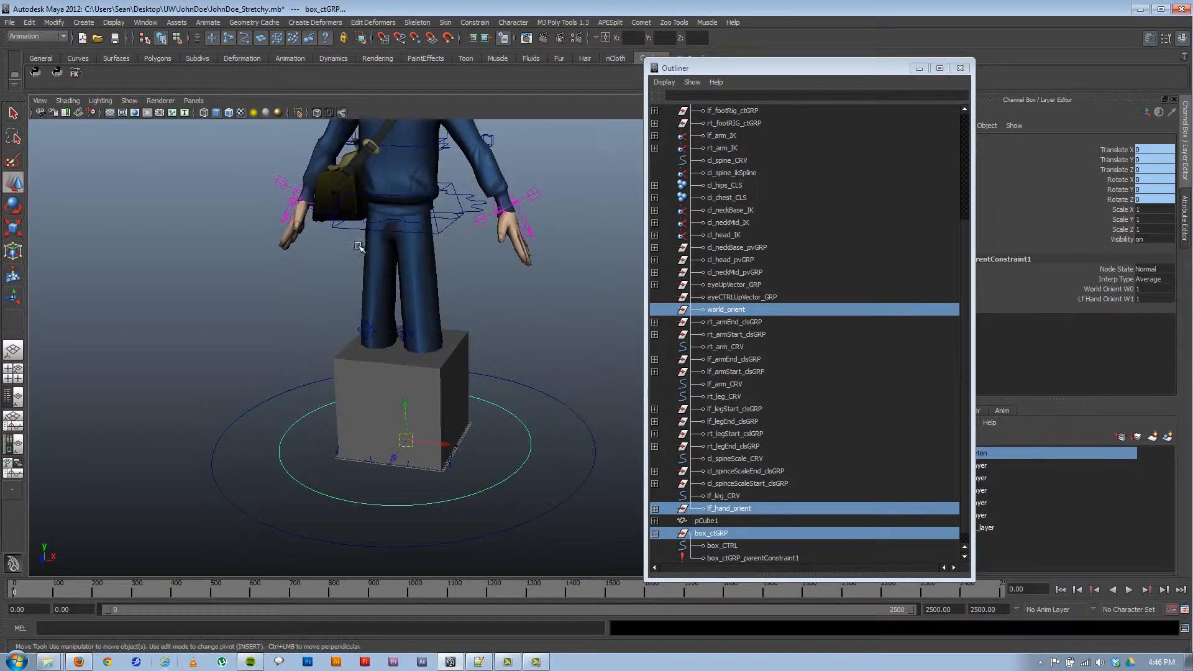
pyautogui.click(729, 557)
pyautogui.click(1147, 179)
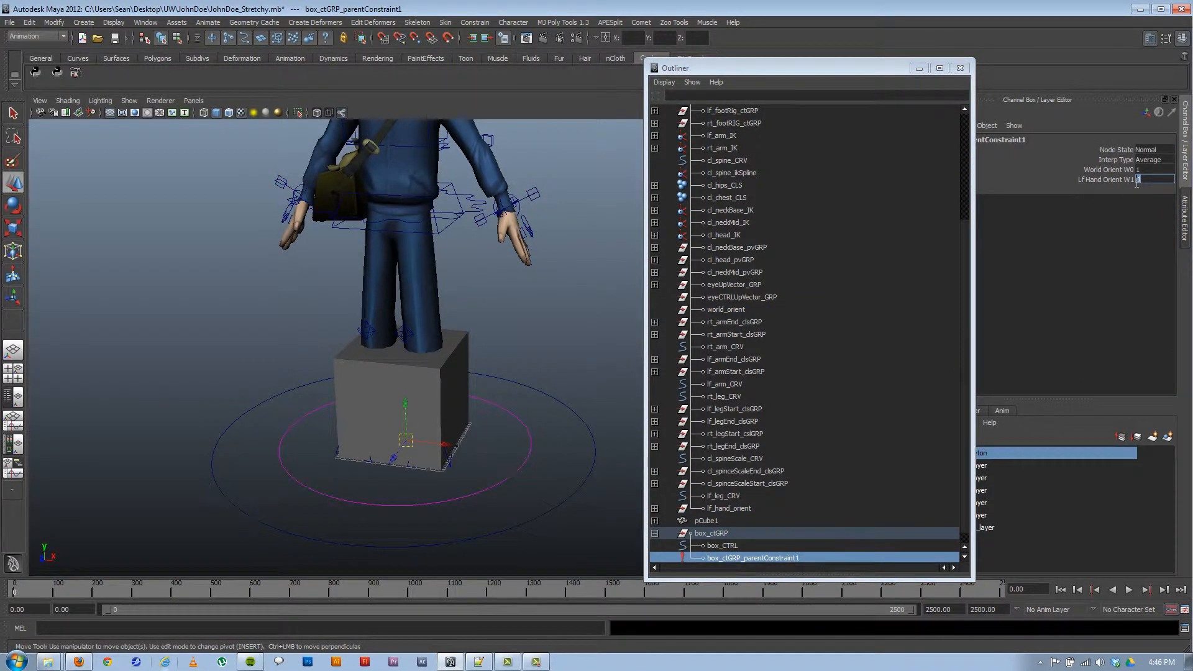
pyautogui.press('Return')
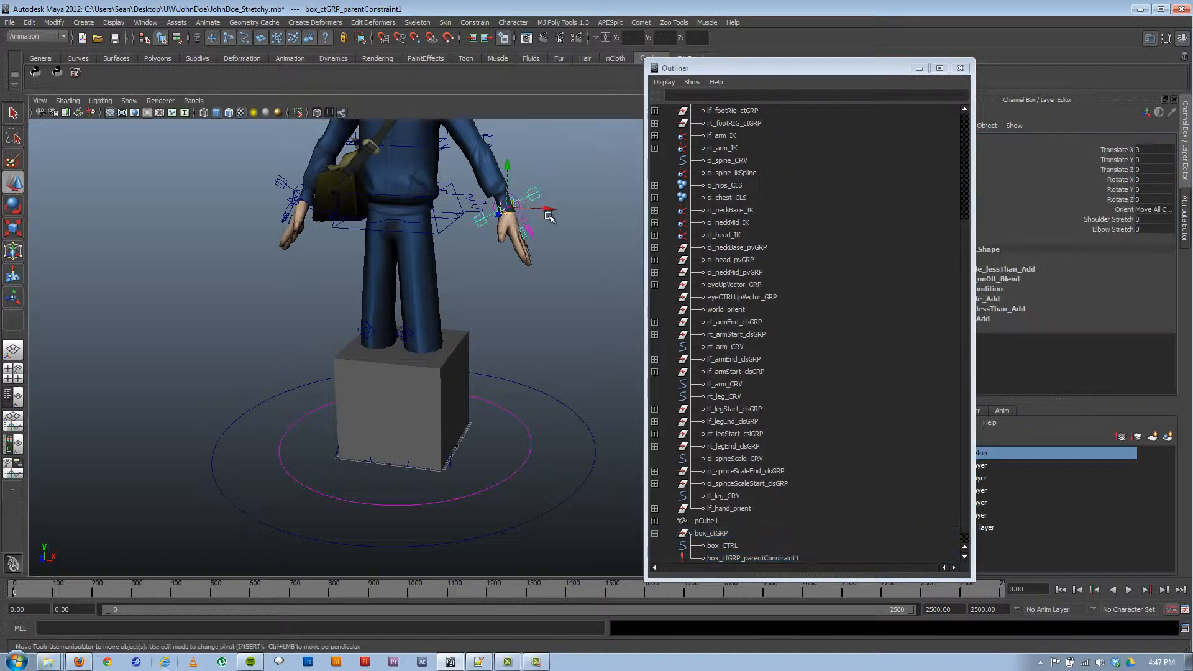
# Step: Test the world-space constraint with a small move of lf_hand_ikCTRL and undo the move
pyautogui.click(518, 207)
pyautogui.moveTo(517, 204)
pyautogui.mouseDown()
pyautogui.moveTo(495, 225)
pyautogui.moveTo(518, 215)
pyautogui.mouseUp()
pyautogui.hotkey('ctrl', 'z')
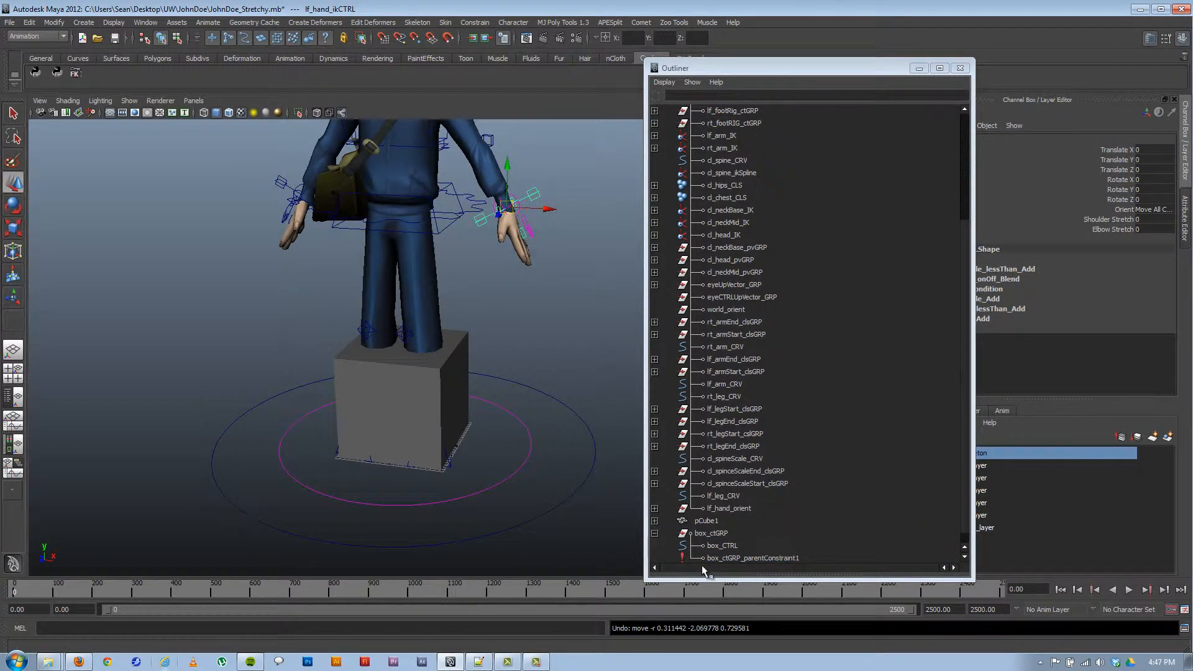
# Step: Switch box_ctGRP's parent constraint to hand space by setting World Orient W0 to 0 and Lf Hand Orient W1 to 1
pyautogui.click(710, 557)
pyautogui.click(1153, 170)
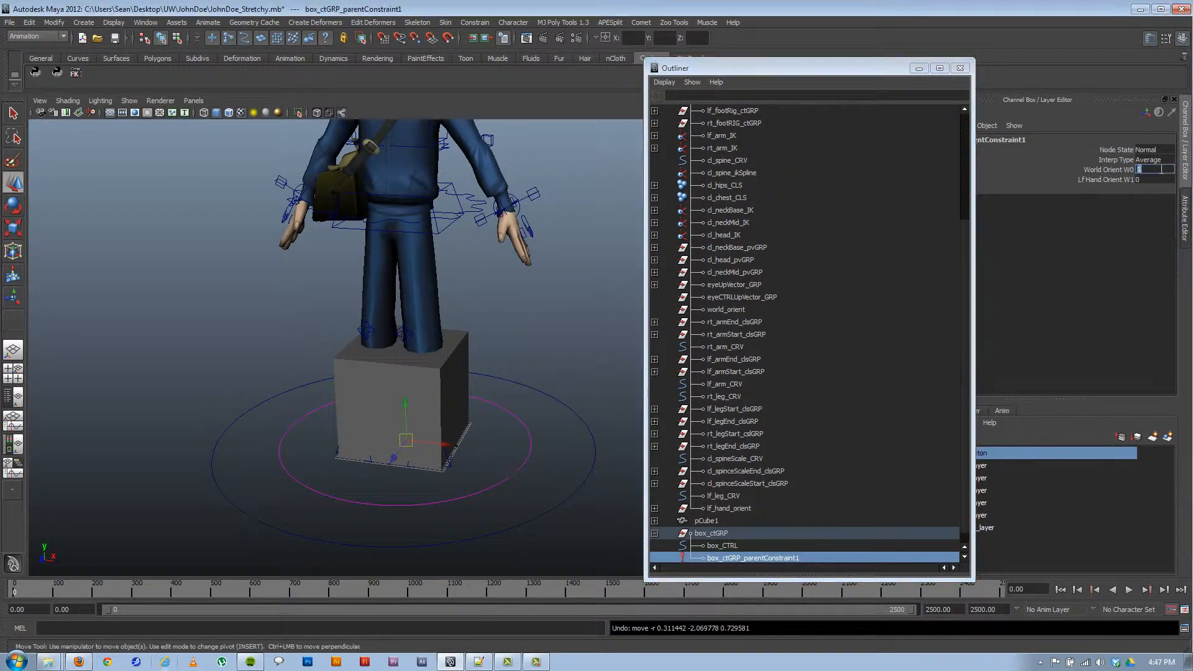
pyautogui.write('0')
pyautogui.click(1157, 180)
pyautogui.write('1')
pyautogui.click(1116, 178)
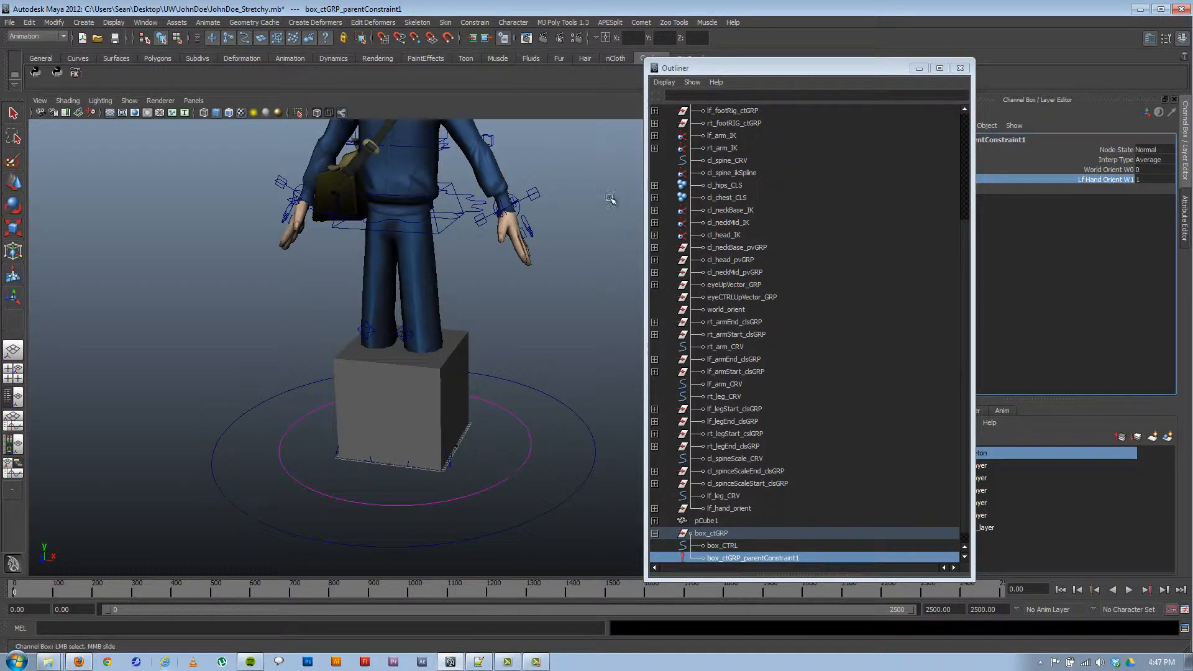
# Step: Test the hand-space constraint by moving lf_hand_ikCTRL with the cube, and undo the move
pyautogui.click(534, 185)
pyautogui.moveTo(534, 186); pyautogui.dragTo(567, 207)
pyautogui.hotkey('ctrl', 'z')
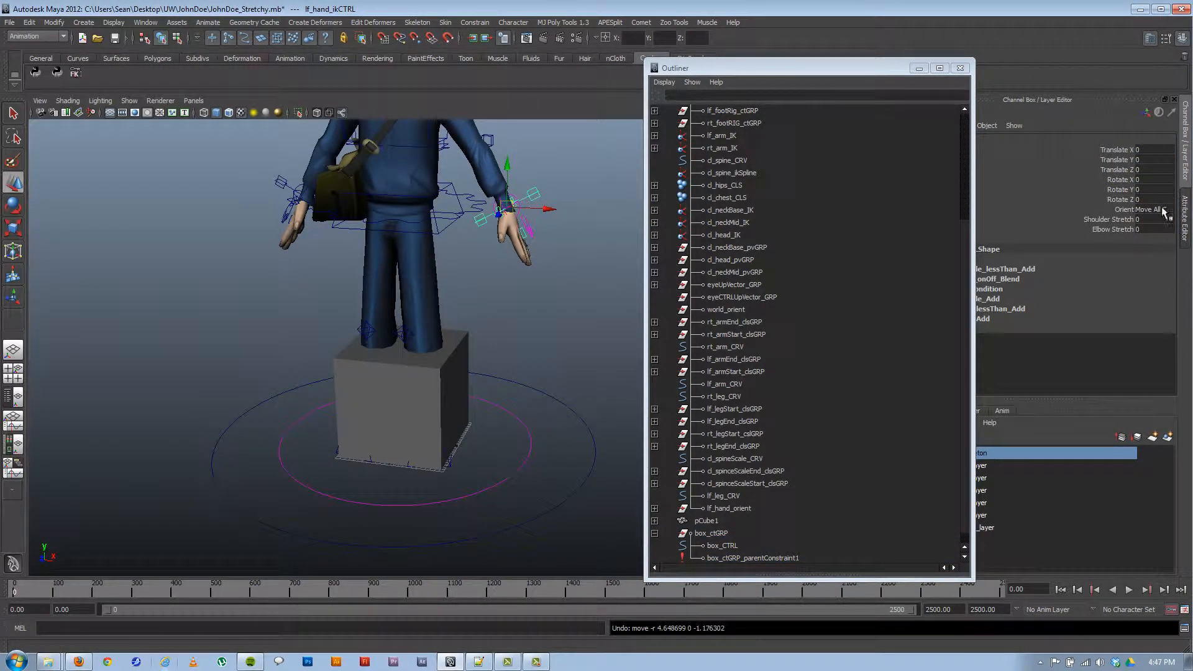
# Step: Examine the existing Orient attribute options on lf_hand_ikCTRL, and select box_CTRL for comparison
pyautogui.click(1158, 210)
pyautogui.click(1161, 210)
pyautogui.moveTo(495, 449); pyautogui.dragTo(546, 481)
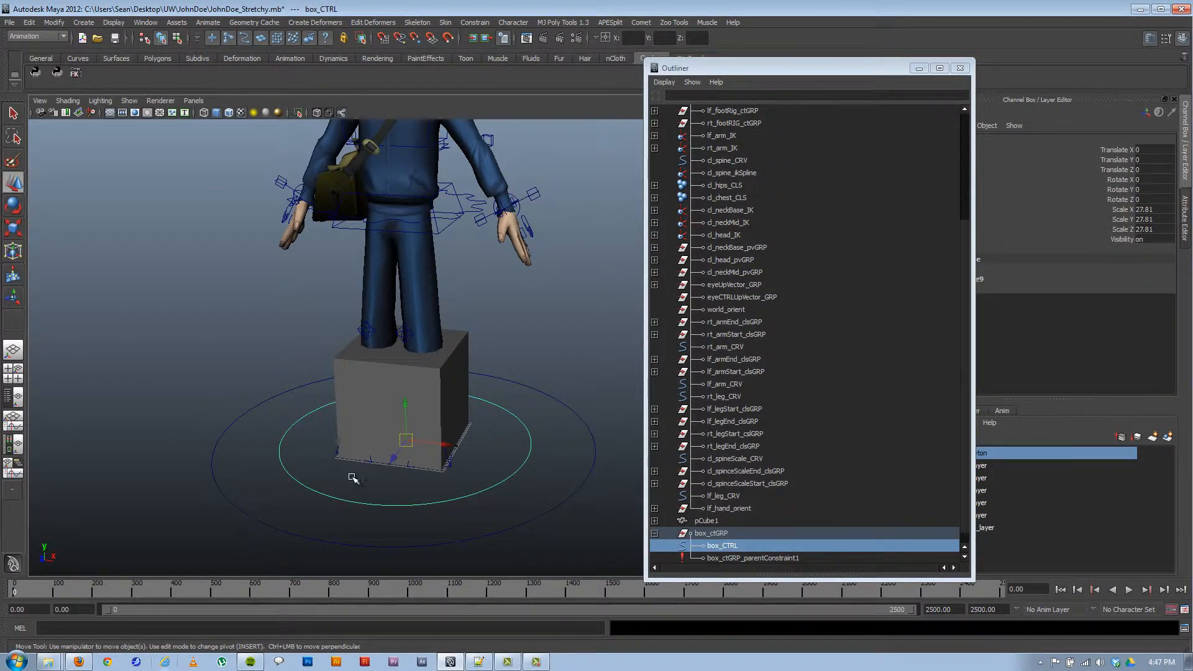
# Step: Return box_ctGRP's parent constraint to world space with World Orient W0 at 1 and Lf Hand Orient W1 at 0
pyautogui.click(752, 557)
pyautogui.doubleClick(1143, 178)
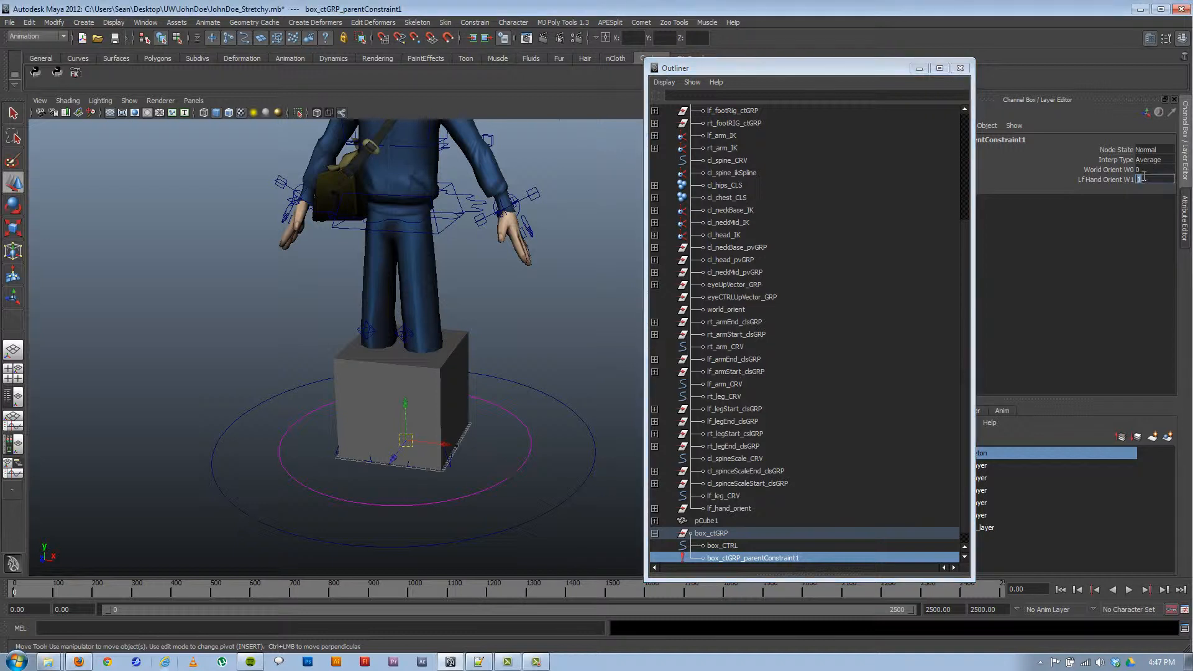
pyautogui.press('Return')
pyautogui.click(1102, 179)
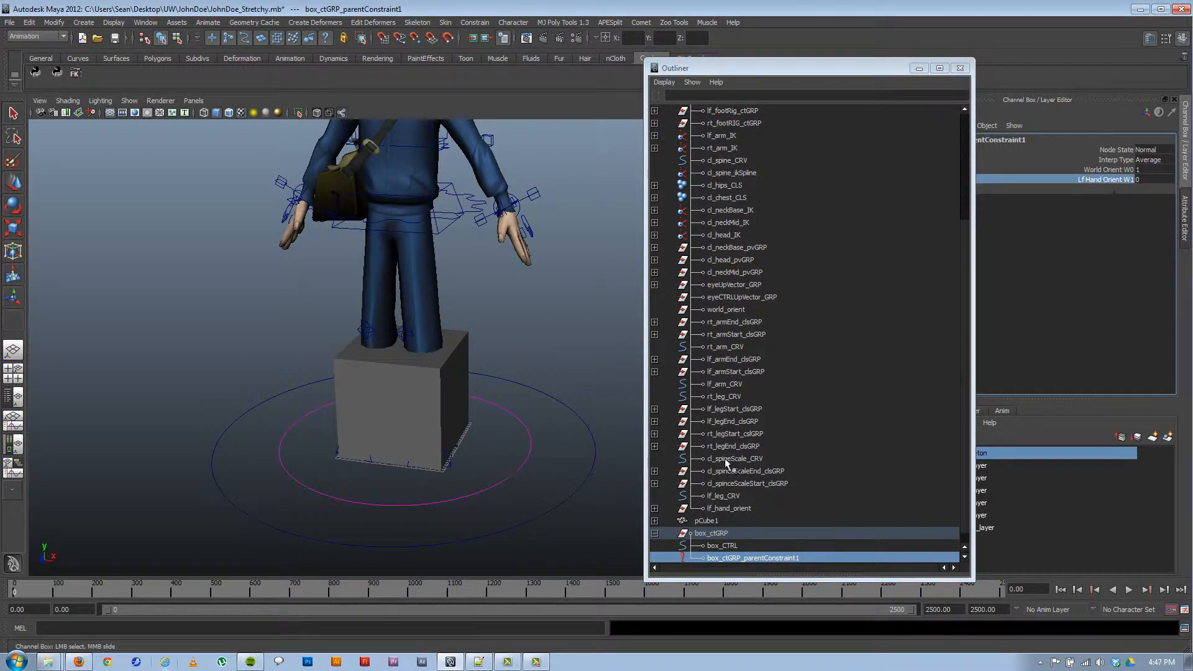
# Step: Start adding a keyable Enum attribute to box_CTRL
pyautogui.moveTo(490, 467); pyautogui.dragTo(525, 502)
pyautogui.press('w')
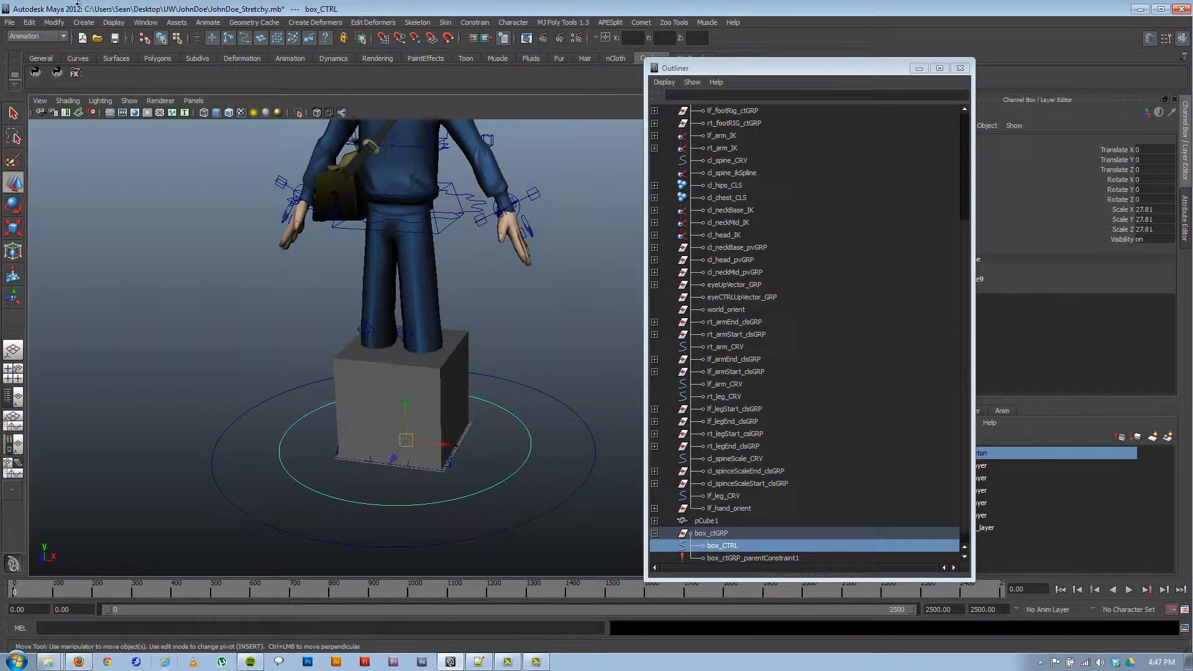
pyautogui.click(51, 25)
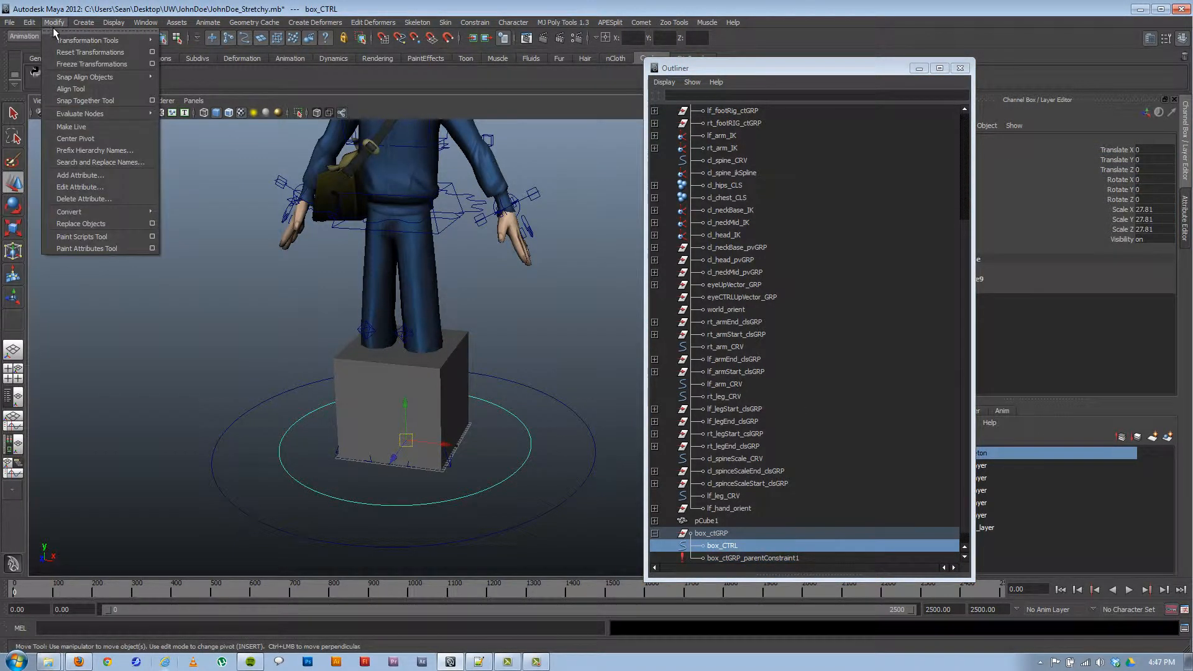
pyautogui.click(103, 177)
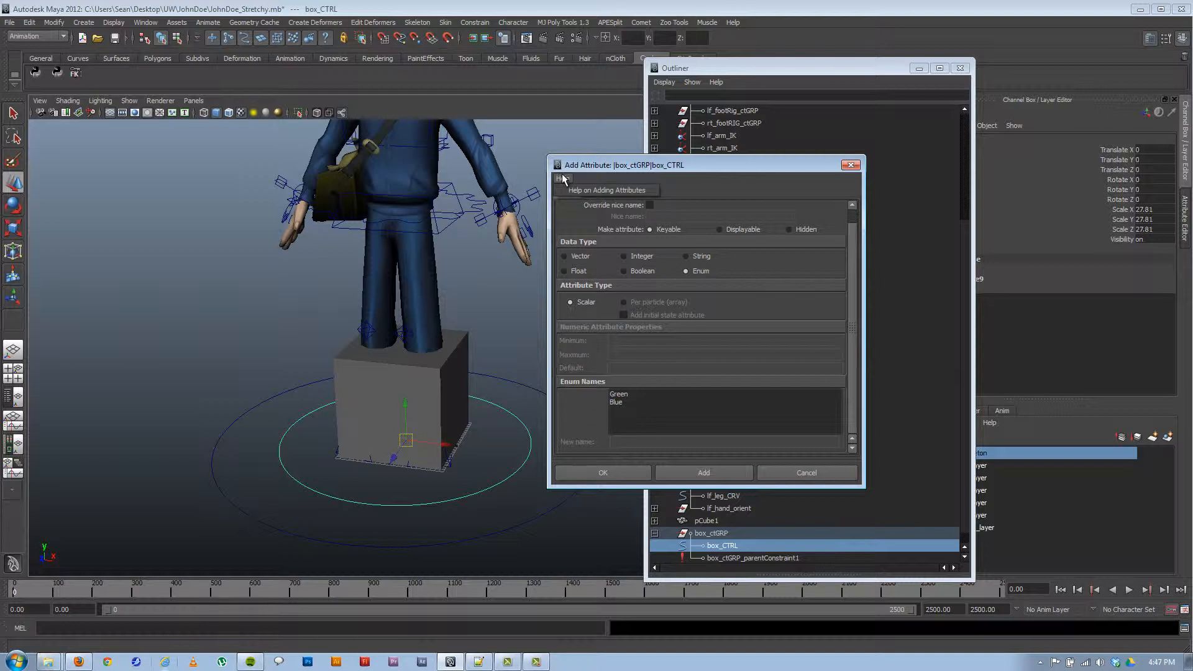
pyautogui.click(650, 205)
pyautogui.click(667, 217)
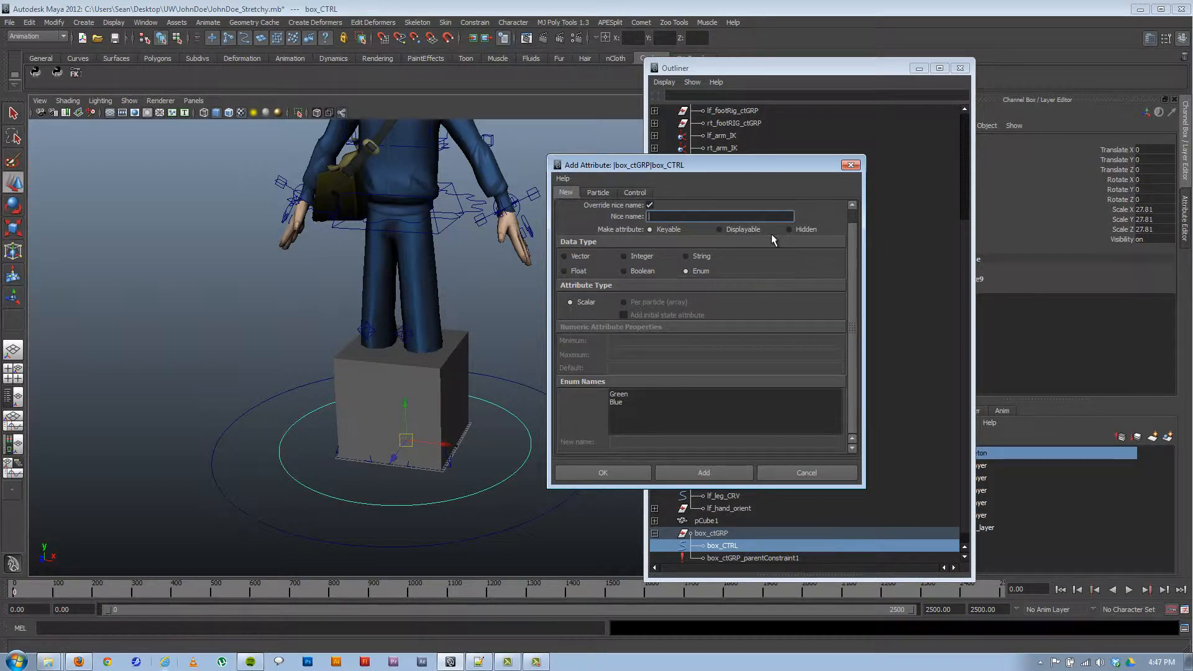
pyautogui.write('Orient')
pyautogui.moveTo(648, 216); pyautogui.dragTo(555, 215)
pyautogui.scroll(1, 773, 280)
pyautogui.hotkey('ctrl', 'x')
pyautogui.click(649, 219)
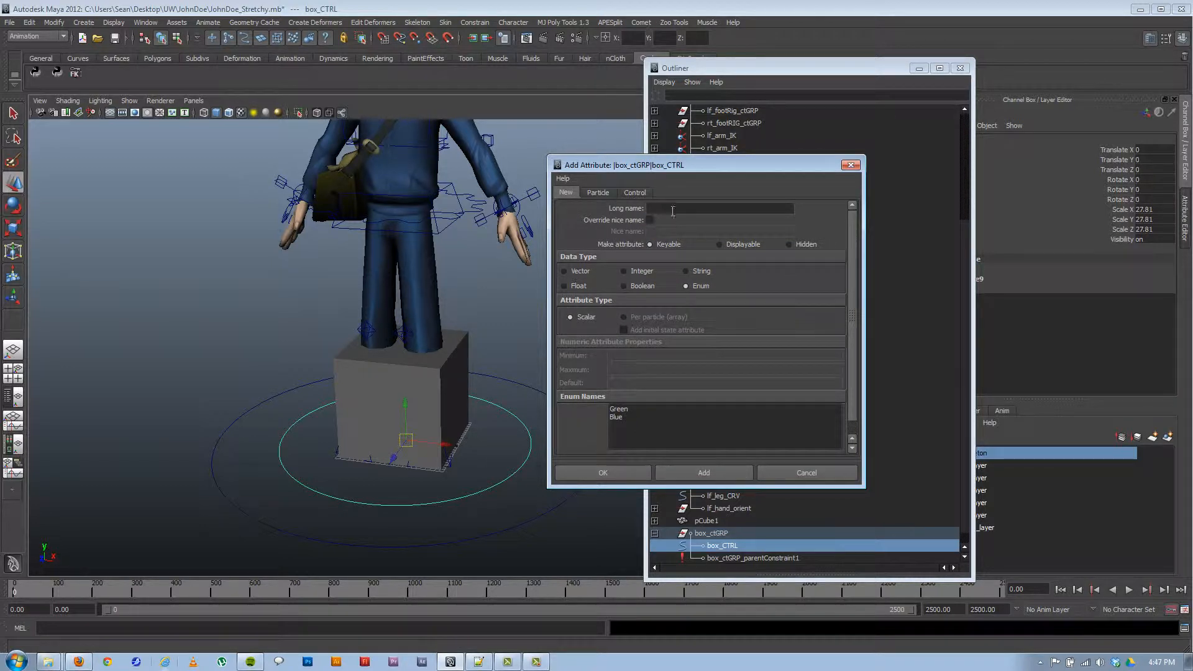
# Step: Enter orient as the long name of box_CTRL's new enum attribute
pyautogui.click(683, 210)
pyautogui.write('orin')
pyautogui.scroll(-1, 722, 383)
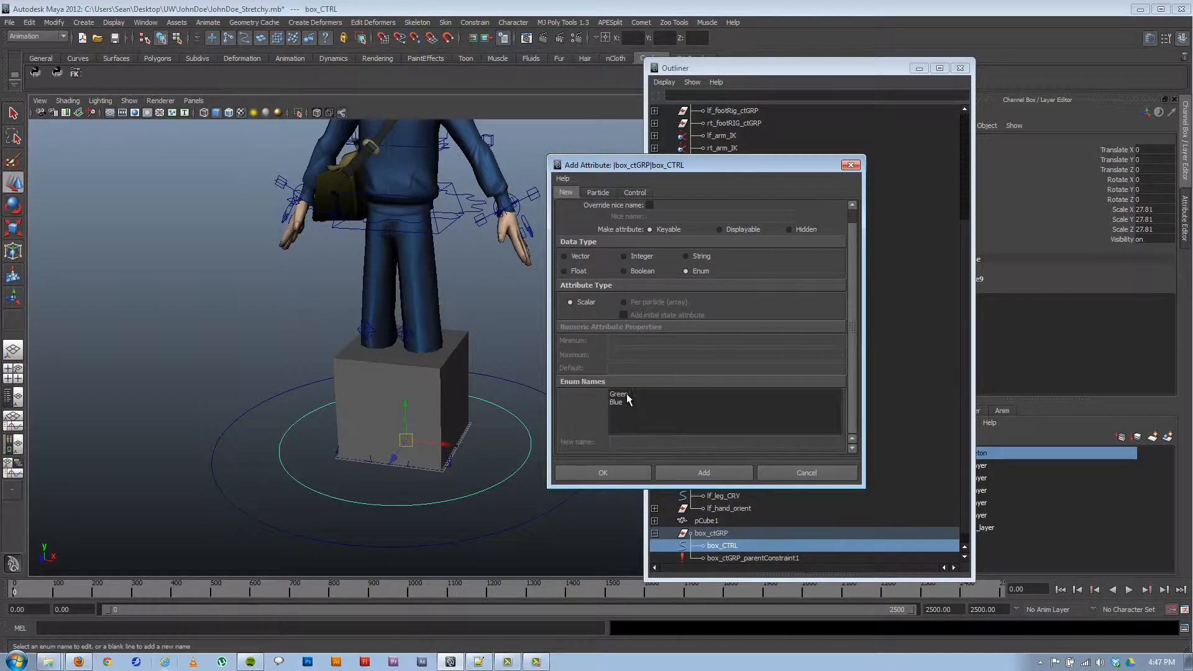
pyautogui.click(628, 396)
pyautogui.scroll(1, 649, 261)
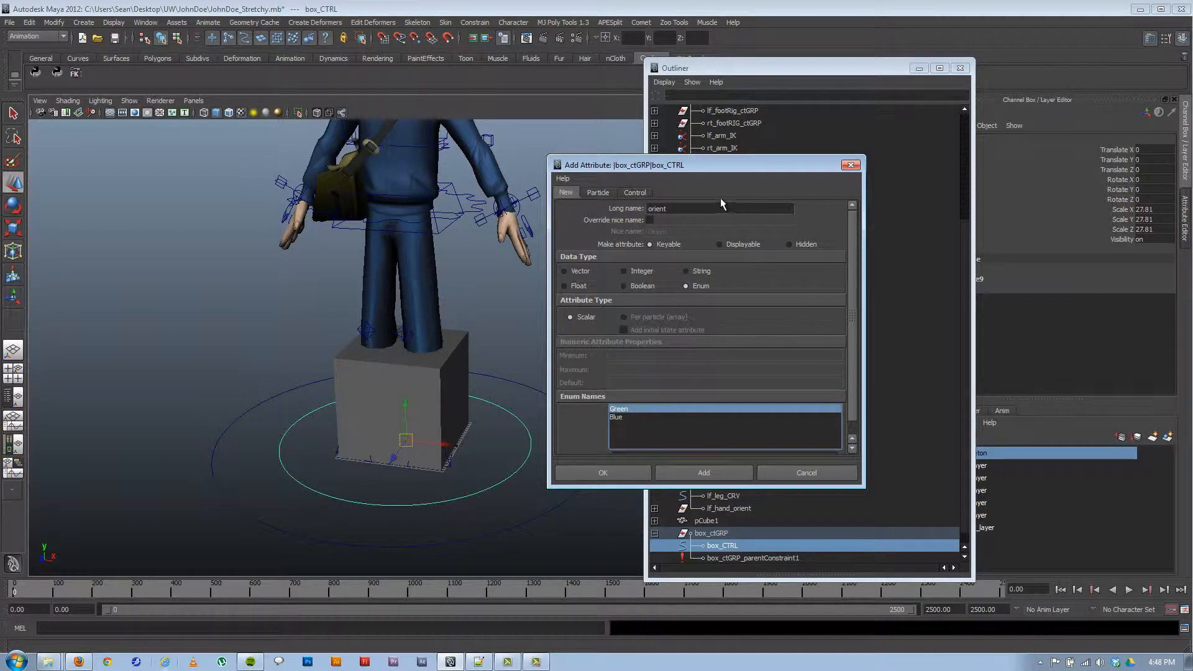
pyautogui.click(678, 210)
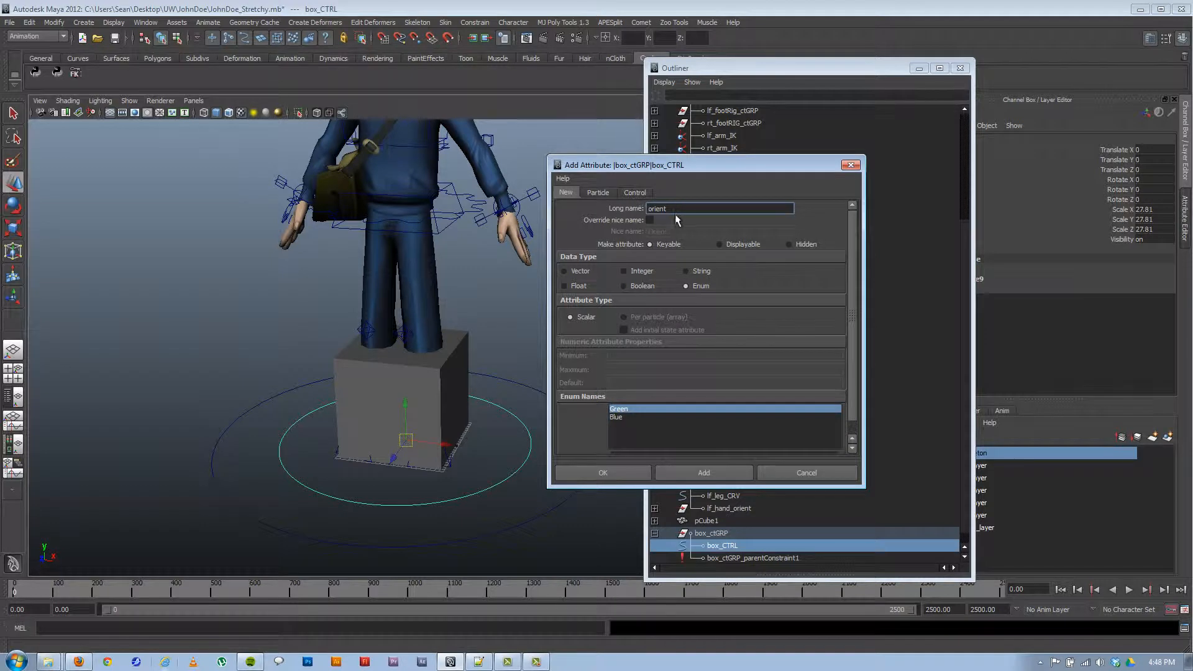
pyautogui.moveTo(680, 211); pyautogui.dragTo(641, 208)
pyautogui.scroll(-1, 709, 373)
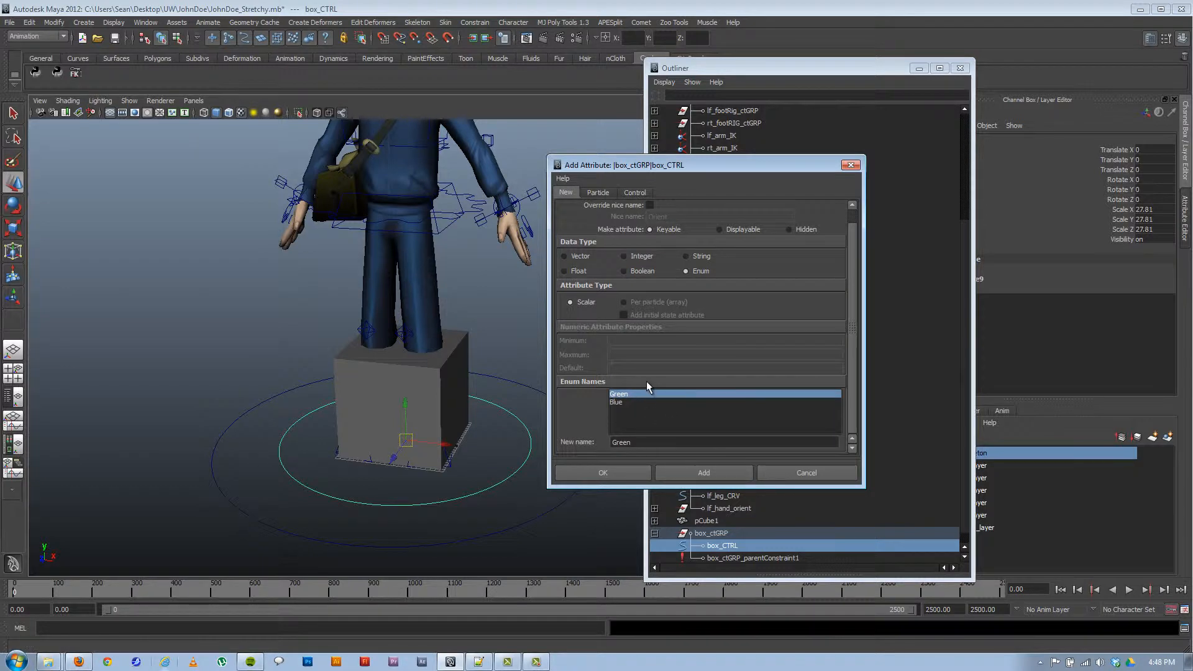
pyautogui.scroll(1, 670, 215)
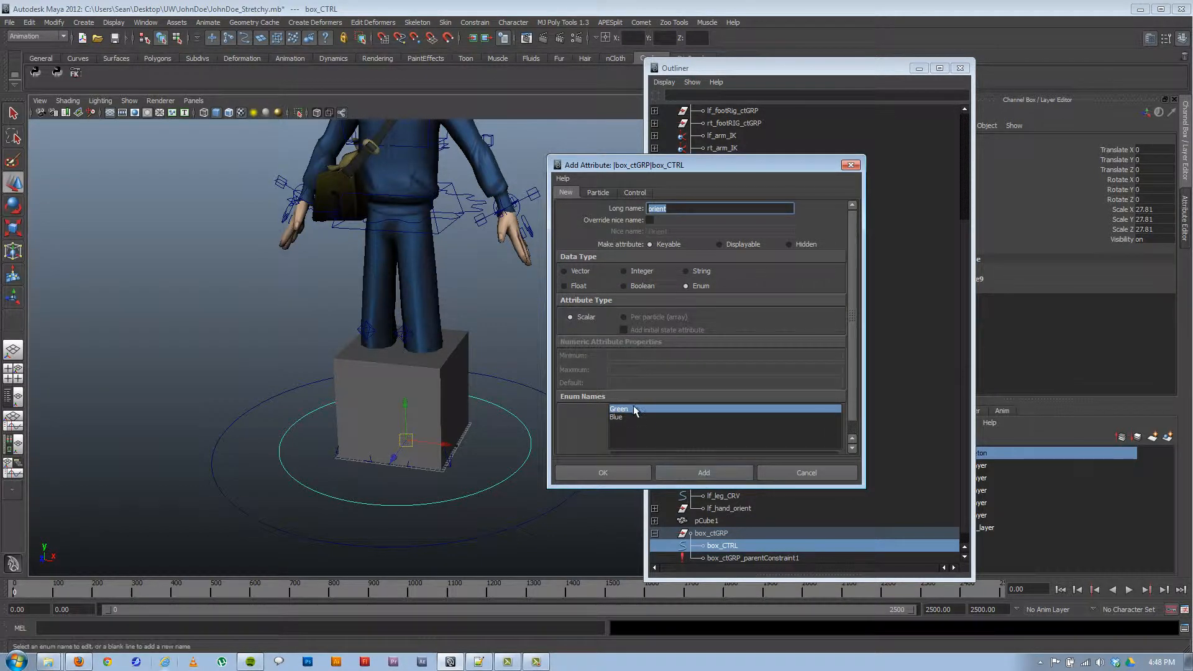
# Step: Rename the enum entries Green and Blue as World and Left Hand, and create the attribute on box_CTRL
pyautogui.scroll(-1, 746, 398)
pyautogui.moveTo(642, 443); pyautogui.dragTo(524, 420)
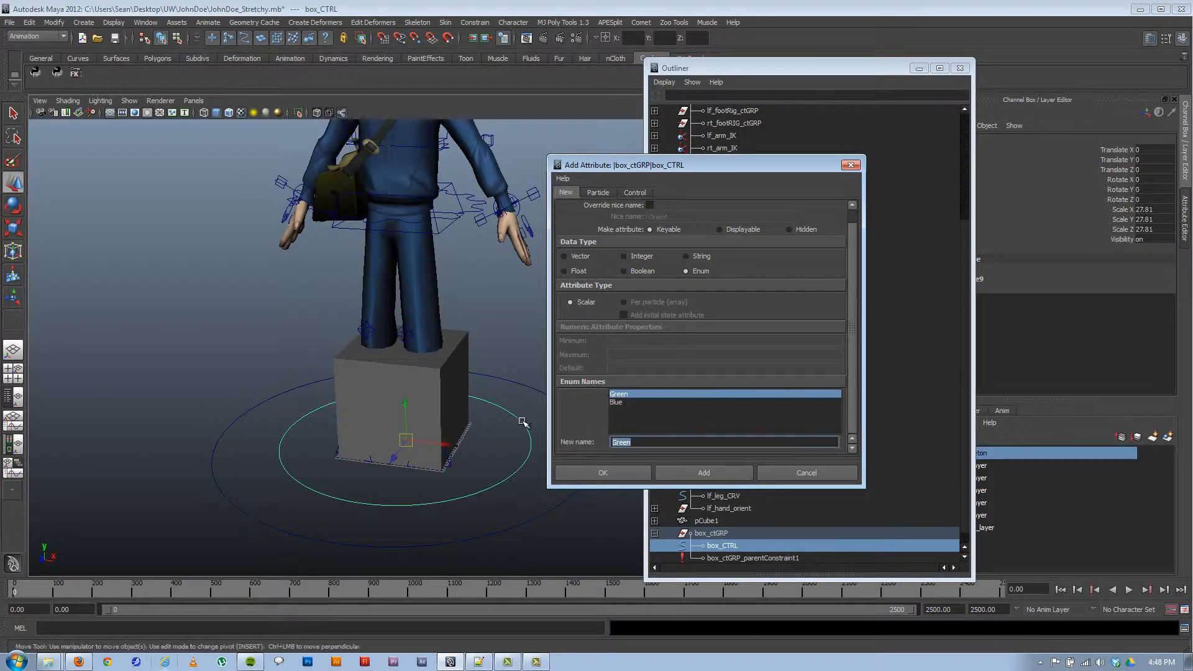
pyautogui.write('World')
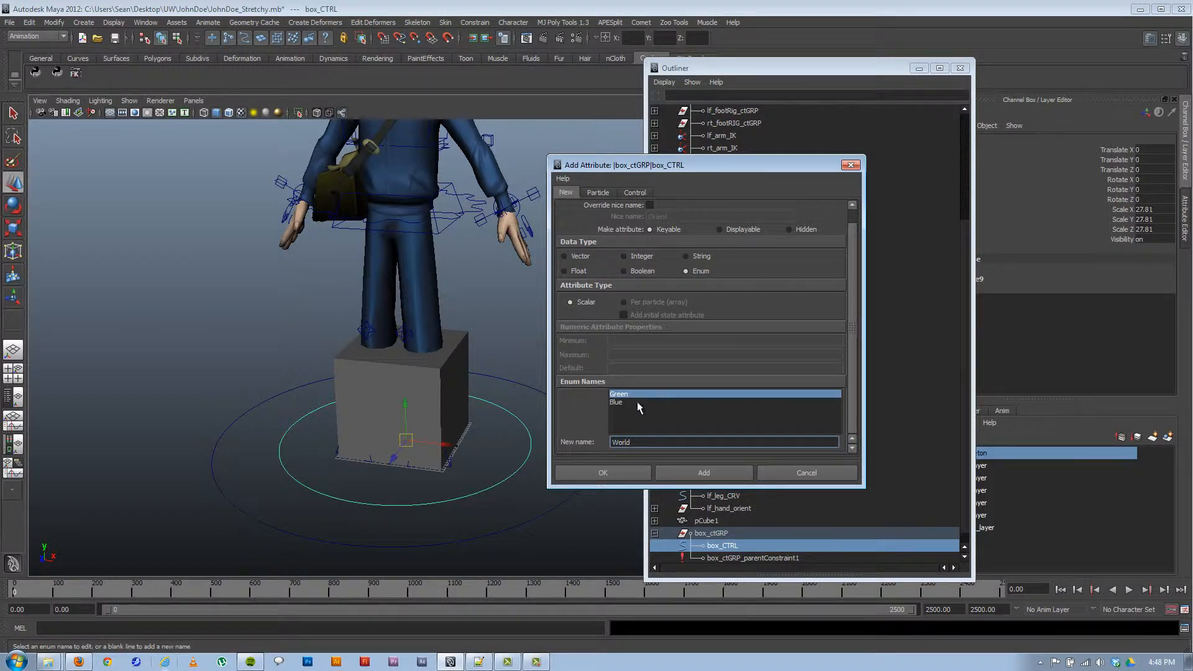
pyautogui.click(636, 402)
pyautogui.moveTo(631, 441); pyautogui.dragTo(415, 421)
pyautogui.write('Left')
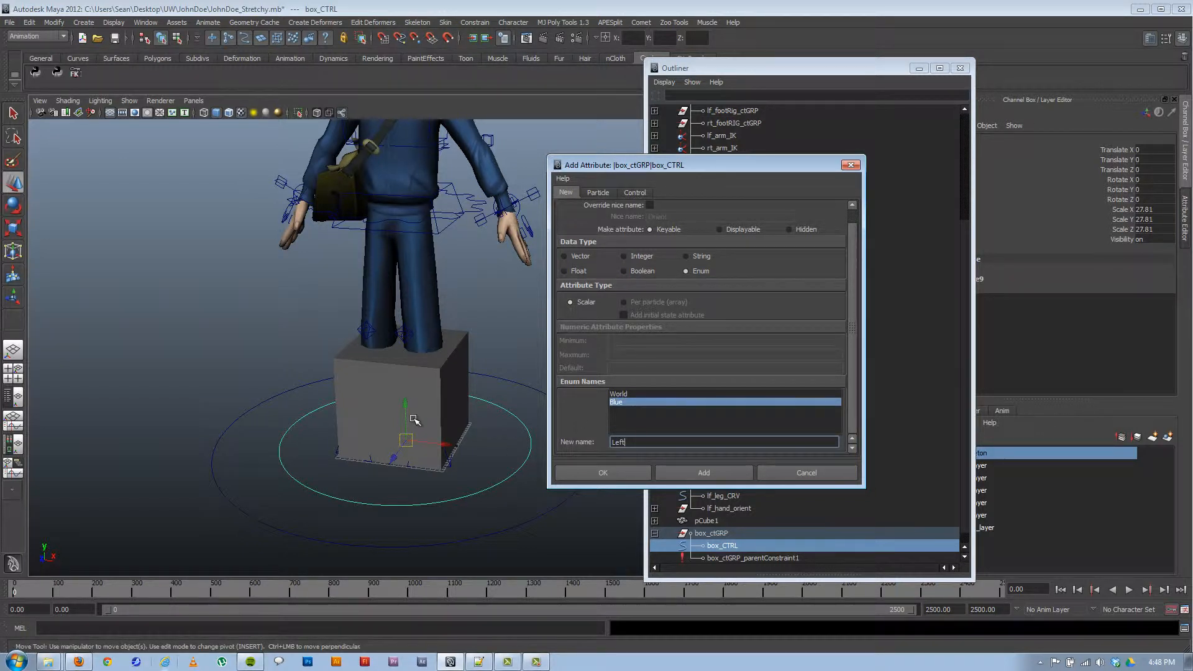
pyautogui.write(' Hand')
pyautogui.click(588, 473)
# Step: Open Set Driven Key and load box_CTRL as the driver and box_ctGRP_parentConstraint1 as the driven object
pyautogui.click(176, 22)
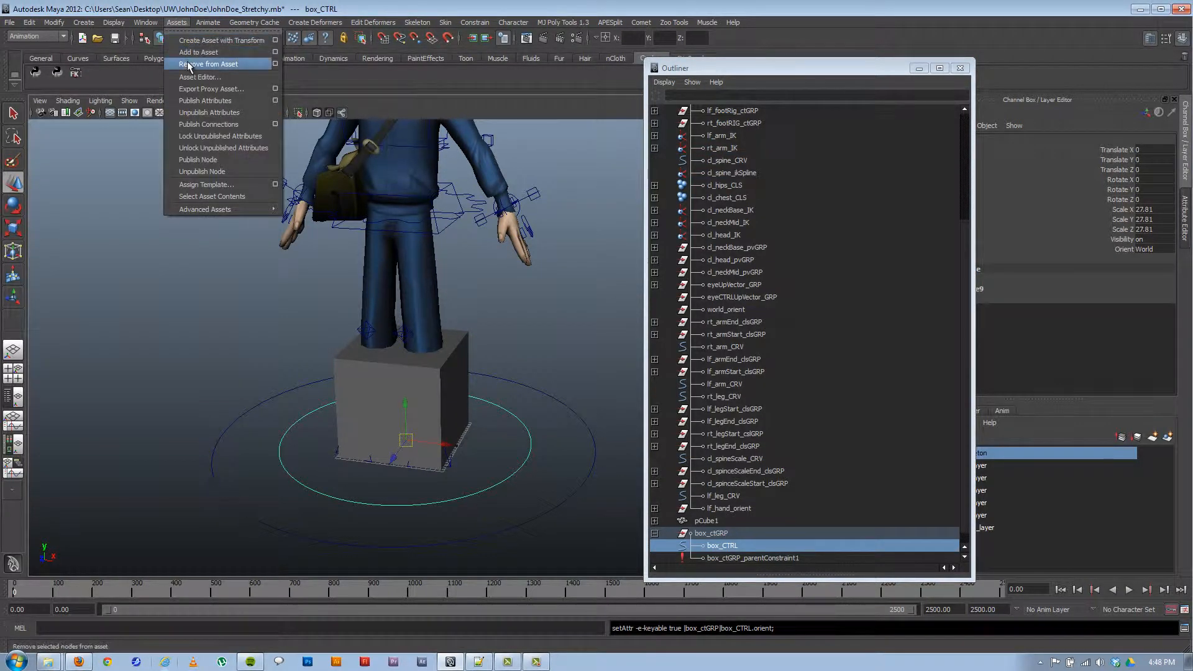
pyautogui.moveTo(207, 22)
pyautogui.moveTo(235, 77)
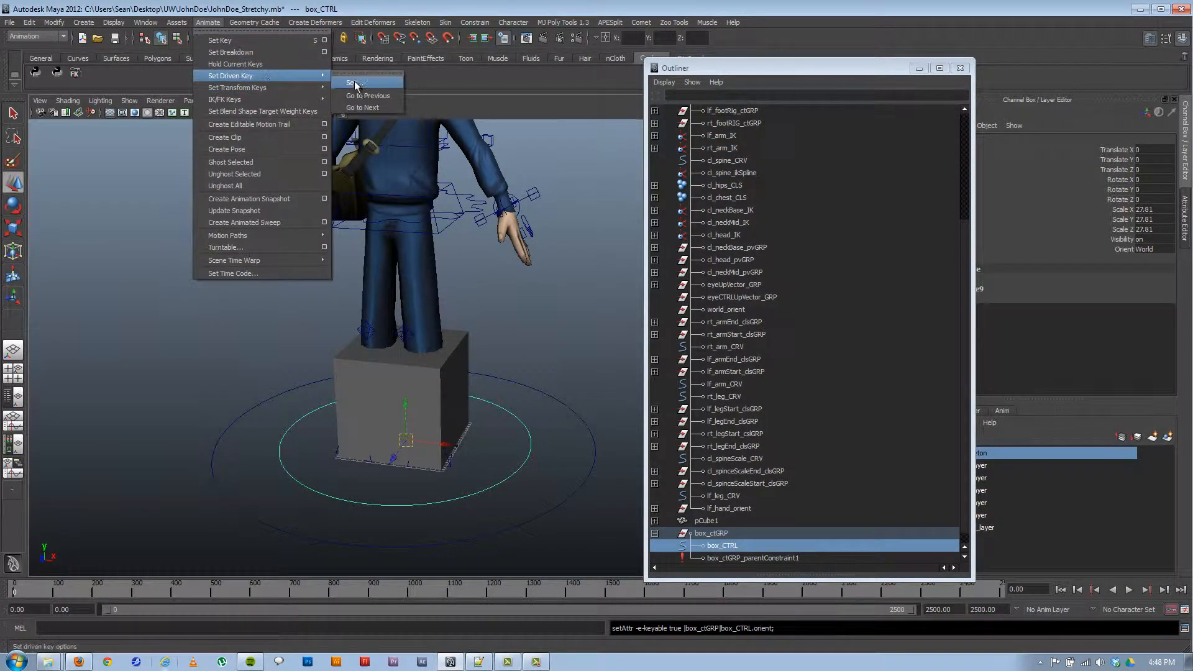
pyautogui.click(359, 85)
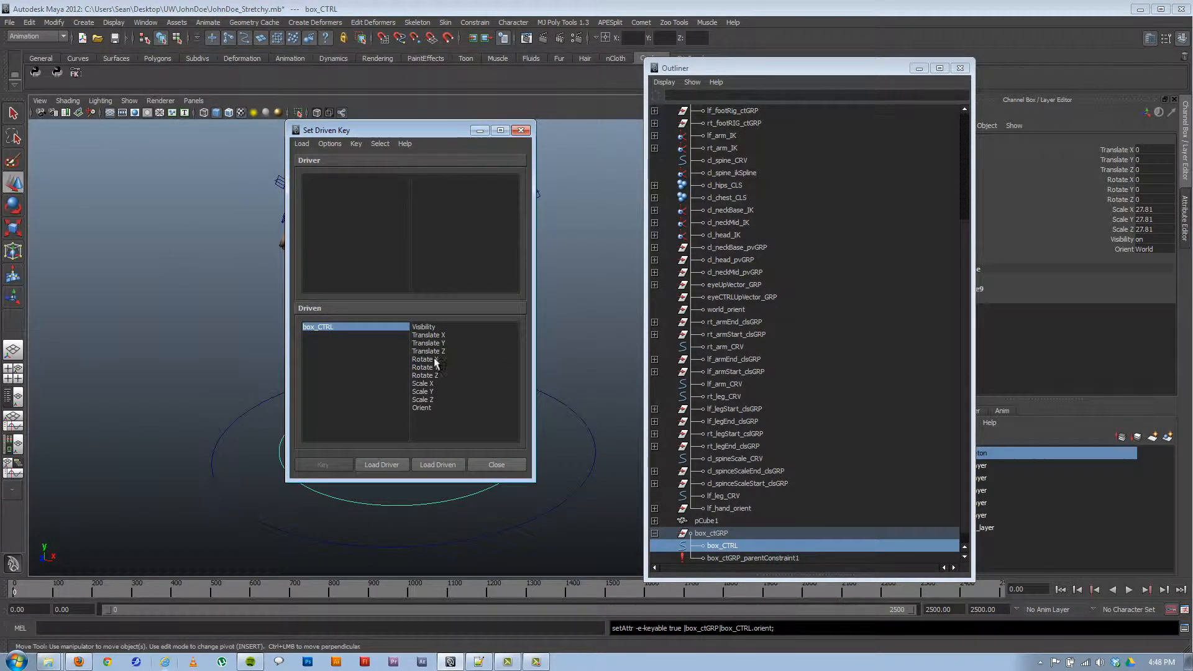
pyautogui.click(381, 464)
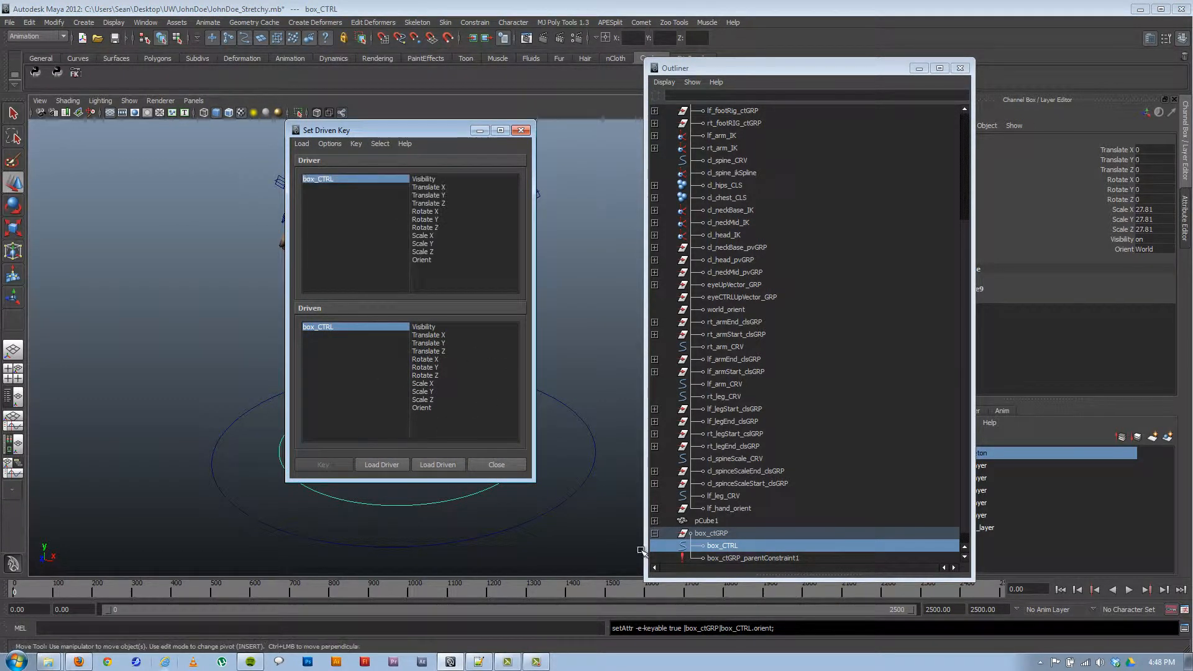
pyautogui.click(727, 557)
pyautogui.click(442, 464)
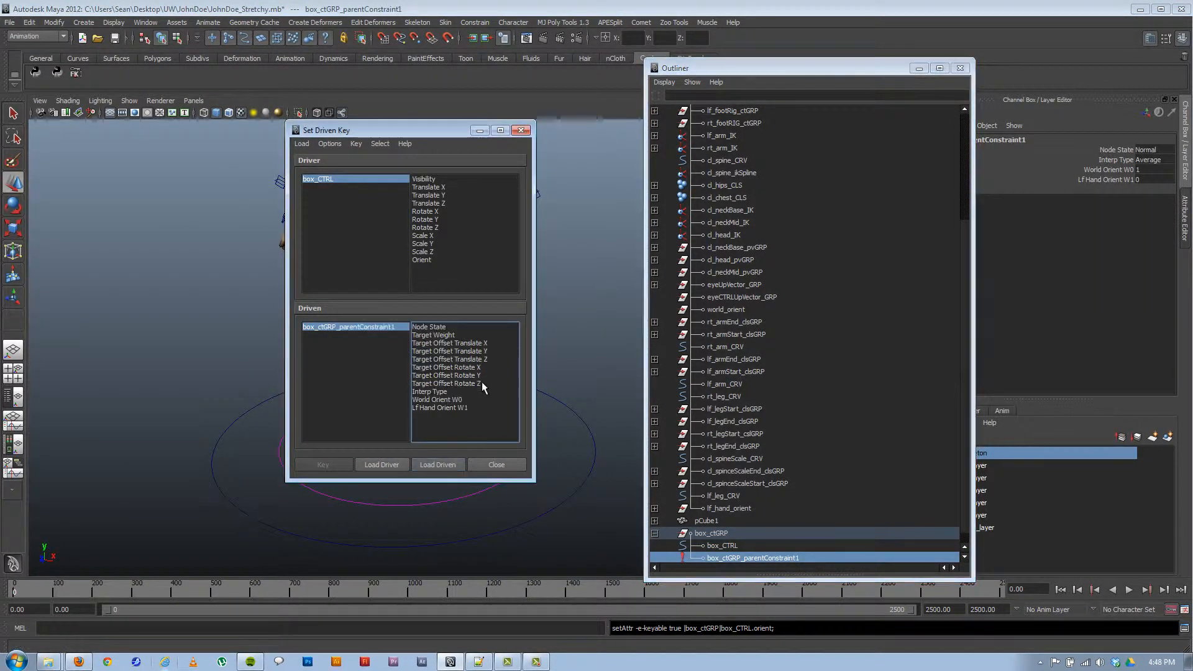
# Step: Set a driven key from box_CTRL's Orient at World to the constraint's World Orient W0 at 1 and Lf Hand Orient W1 at 0
pyautogui.click(357, 179)
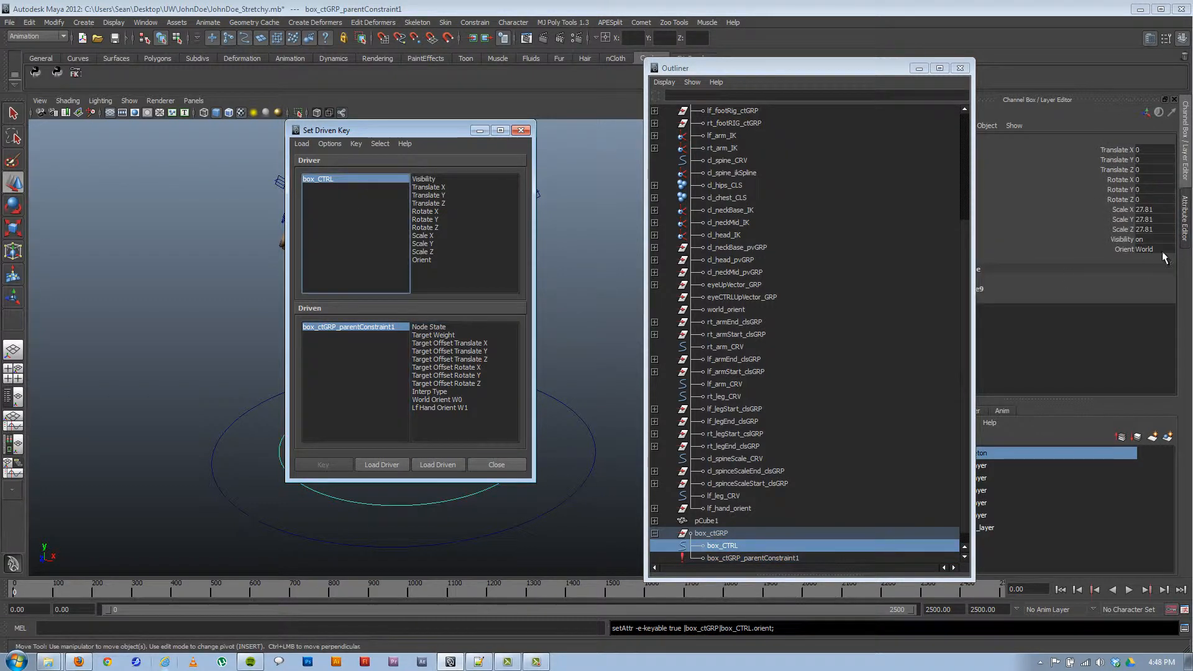
pyautogui.click(353, 327)
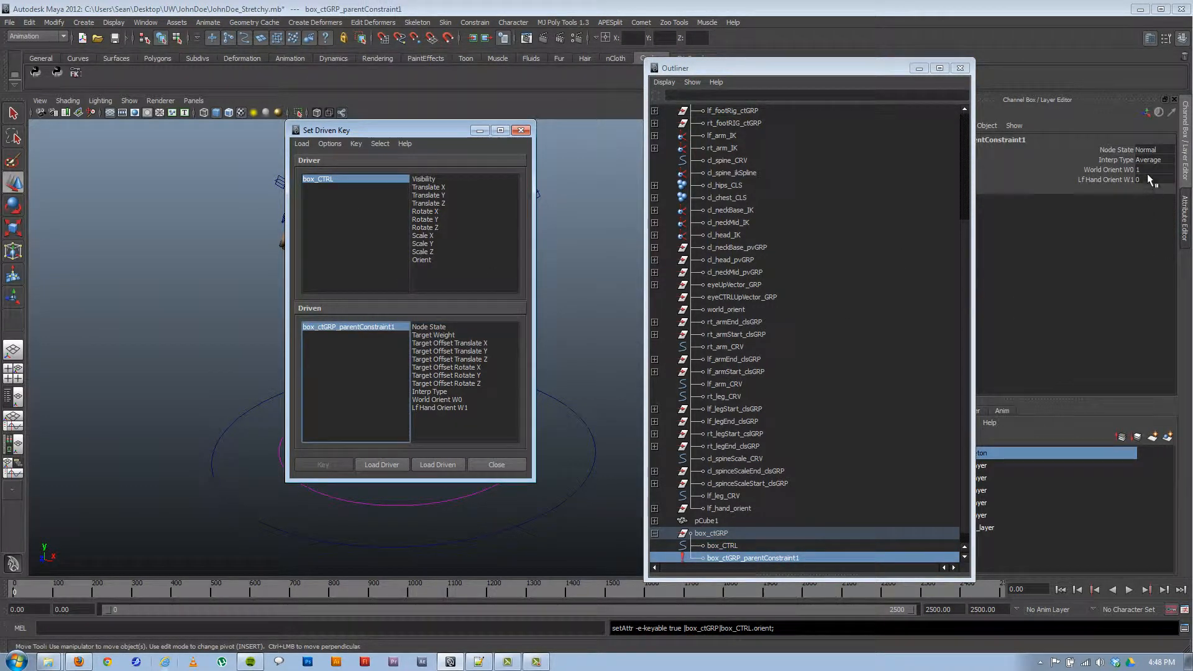
pyautogui.click(427, 260)
pyautogui.moveTo(456, 401); pyautogui.dragTo(457, 407)
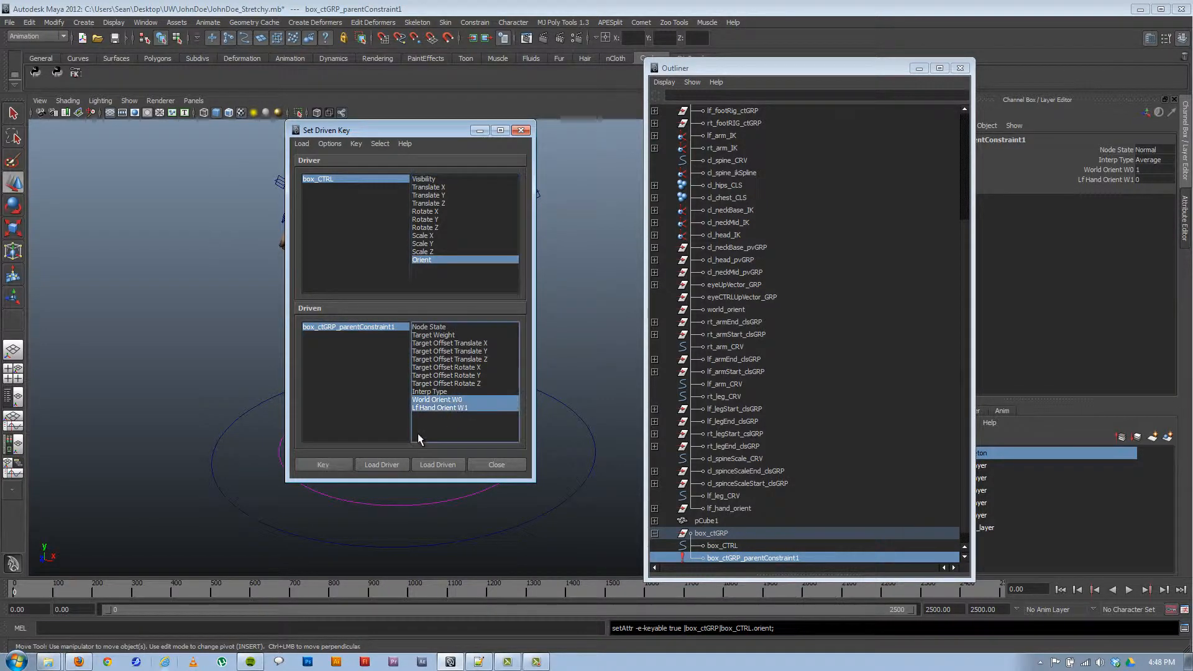
pyautogui.click(320, 465)
# Step: With Orient at Left Hand, set World Orient W0 to 0 and Lf Hand Orient W1 to 1, key them, and close Set Driven Key
pyautogui.click(333, 181)
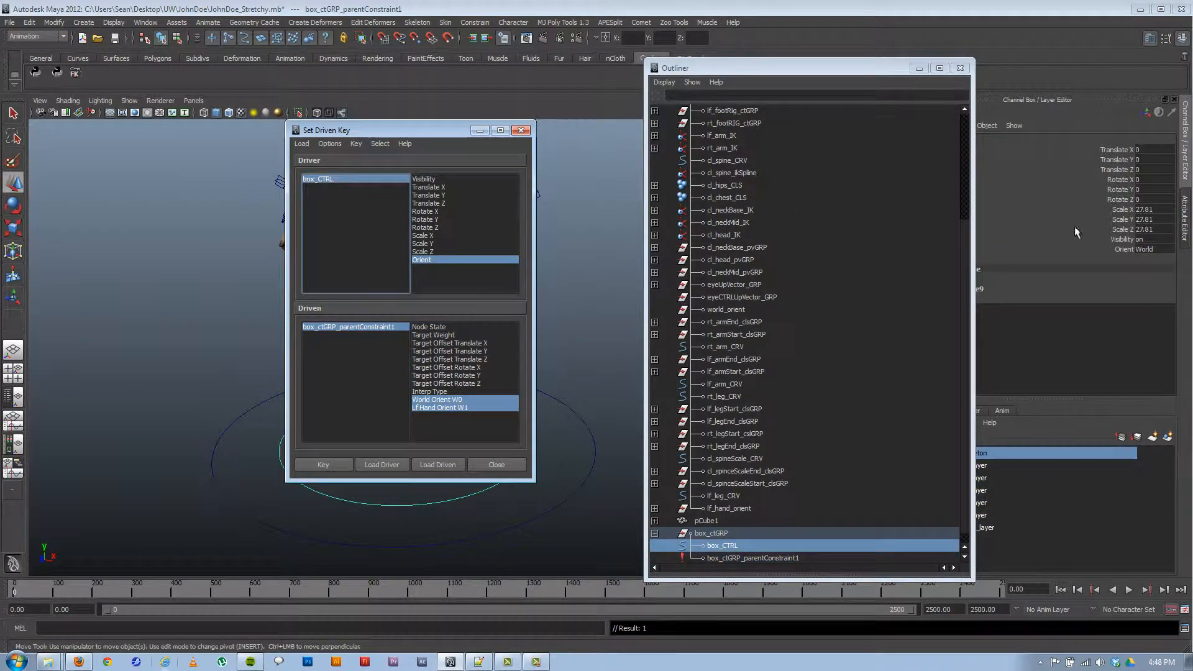
pyautogui.click(1154, 249)
pyautogui.click(1159, 271)
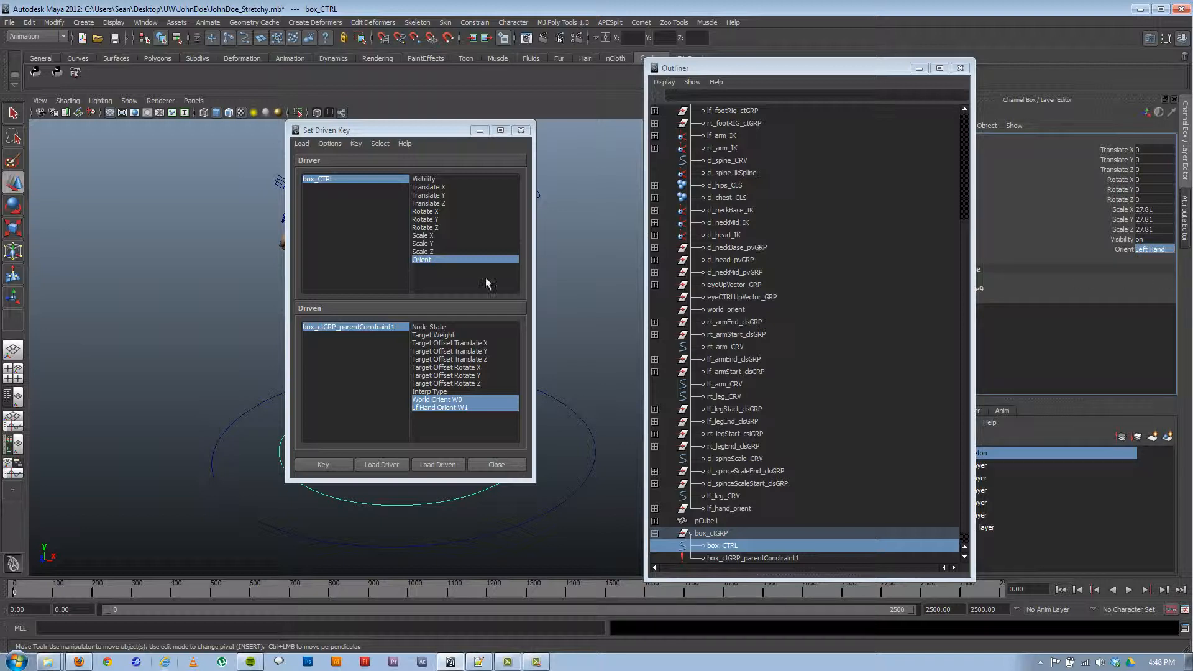
pyautogui.click(362, 328)
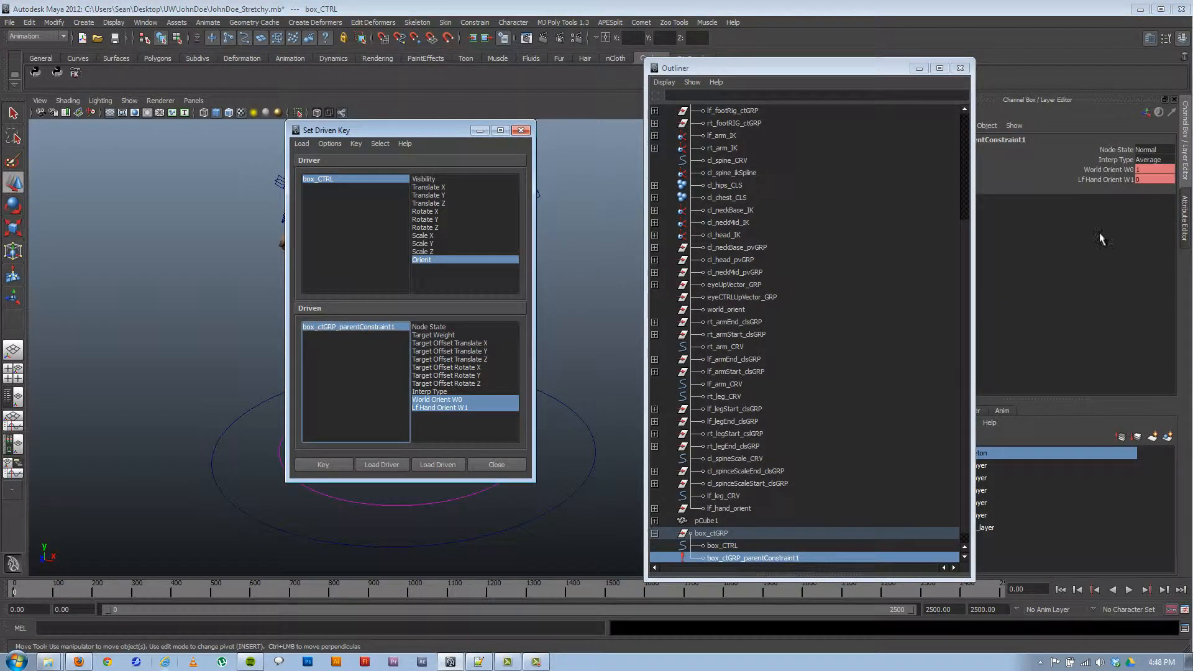
pyautogui.click(1141, 181)
pyautogui.write('1')
pyautogui.click(1123, 180)
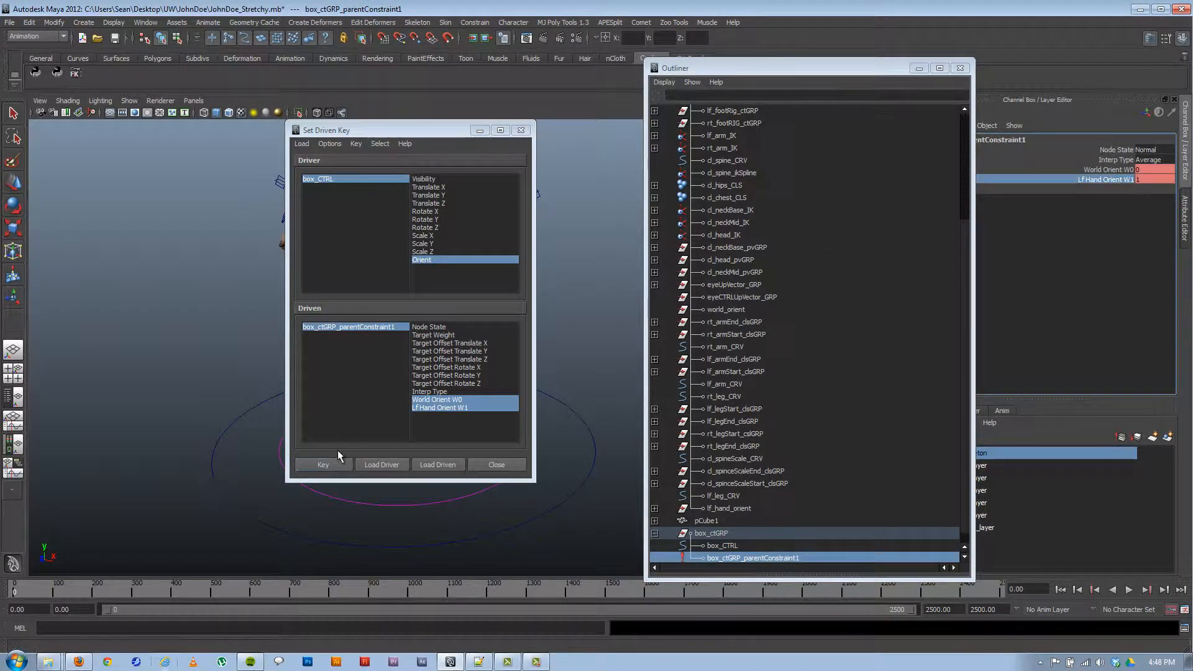
pyautogui.click(323, 463)
pyautogui.click(520, 130)
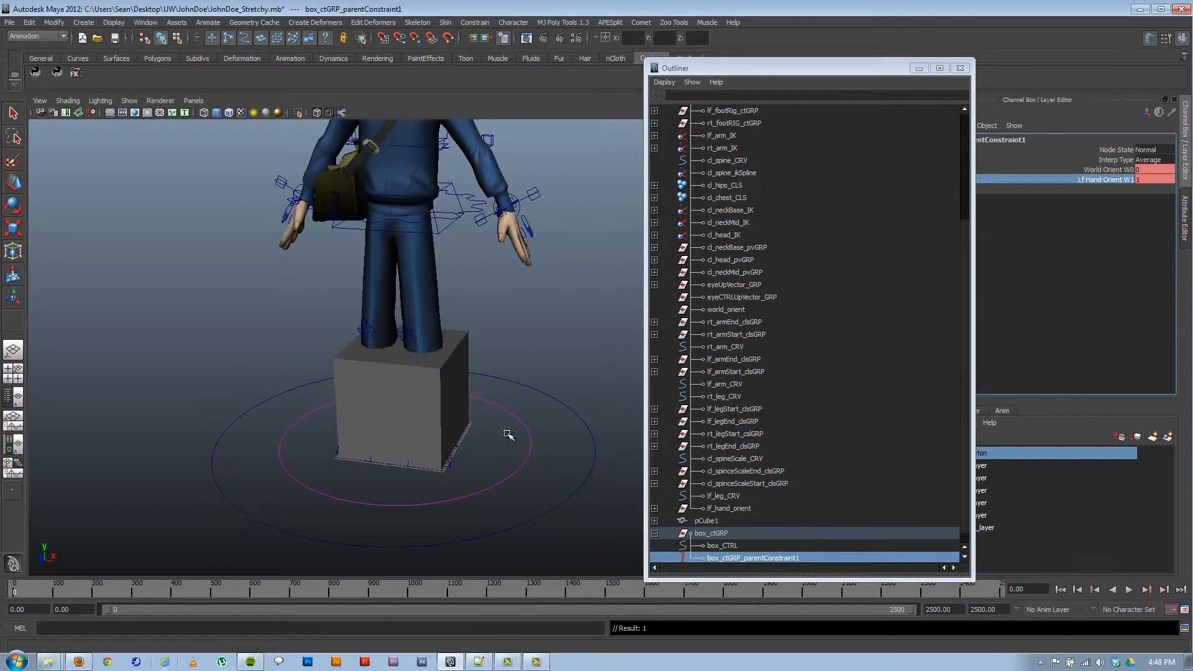
# Step: Set the Orient attribute of both hand IK controls to Chest and deselect them
pyautogui.keyDown('alt'); pyautogui.moveTo(474, 442); pyautogui.dragTo(504, 266); pyautogui.keyUp('alt')
pyautogui.keyDown('alt'); pyautogui.moveTo(503, 266); pyautogui.dragTo(559, 288, button='middle'); pyautogui.keyUp('alt')
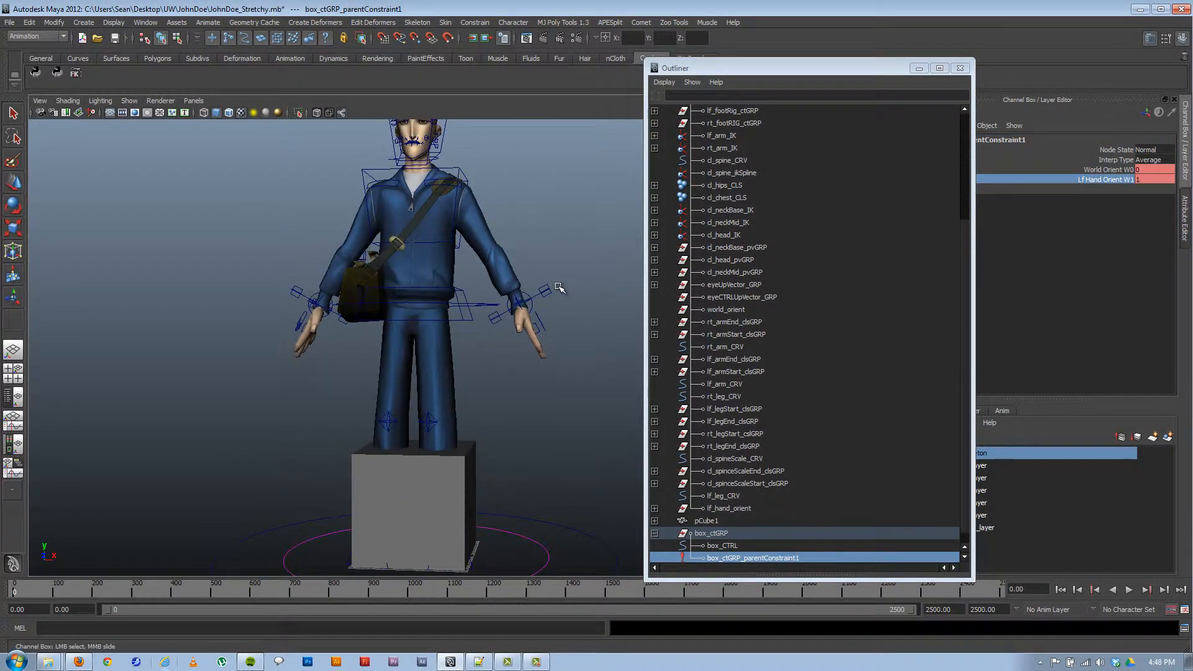
pyautogui.click(549, 291)
pyautogui.press('w')
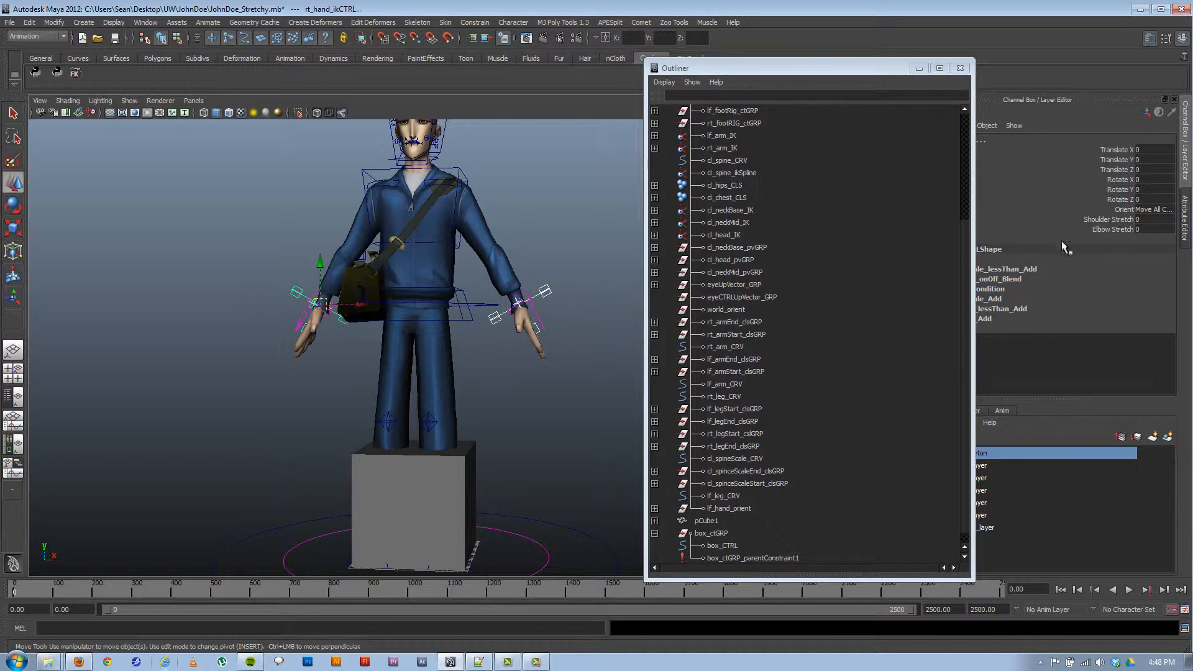
pyautogui.click(1147, 210)
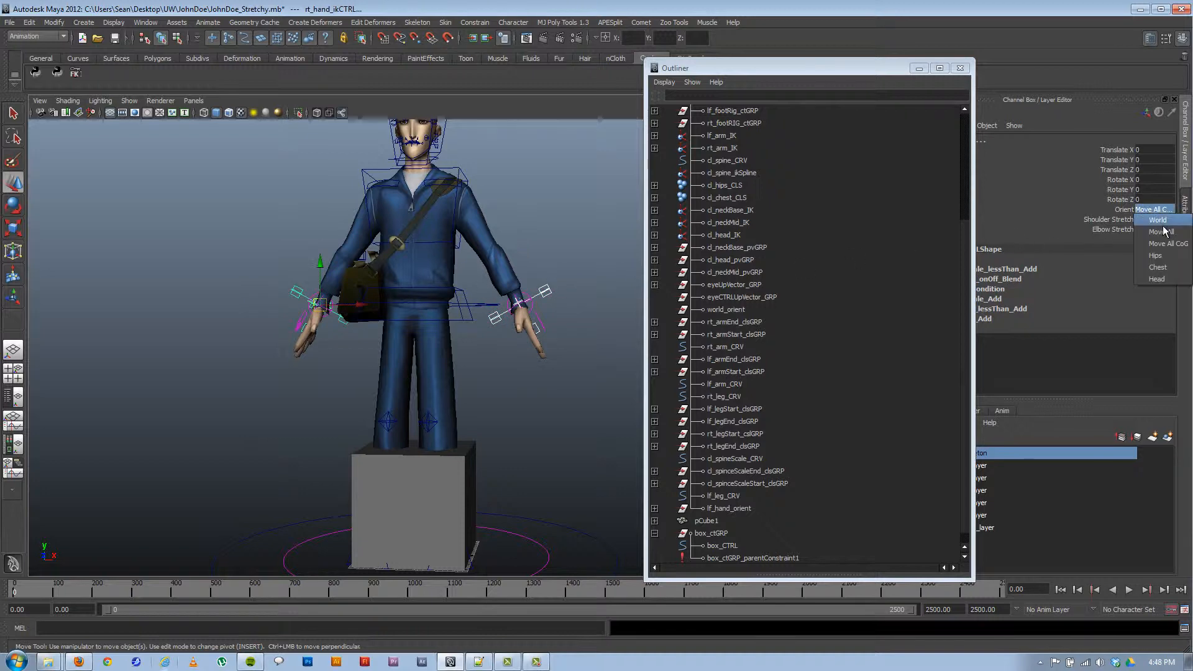
pyautogui.click(1177, 260)
pyautogui.click(597, 412)
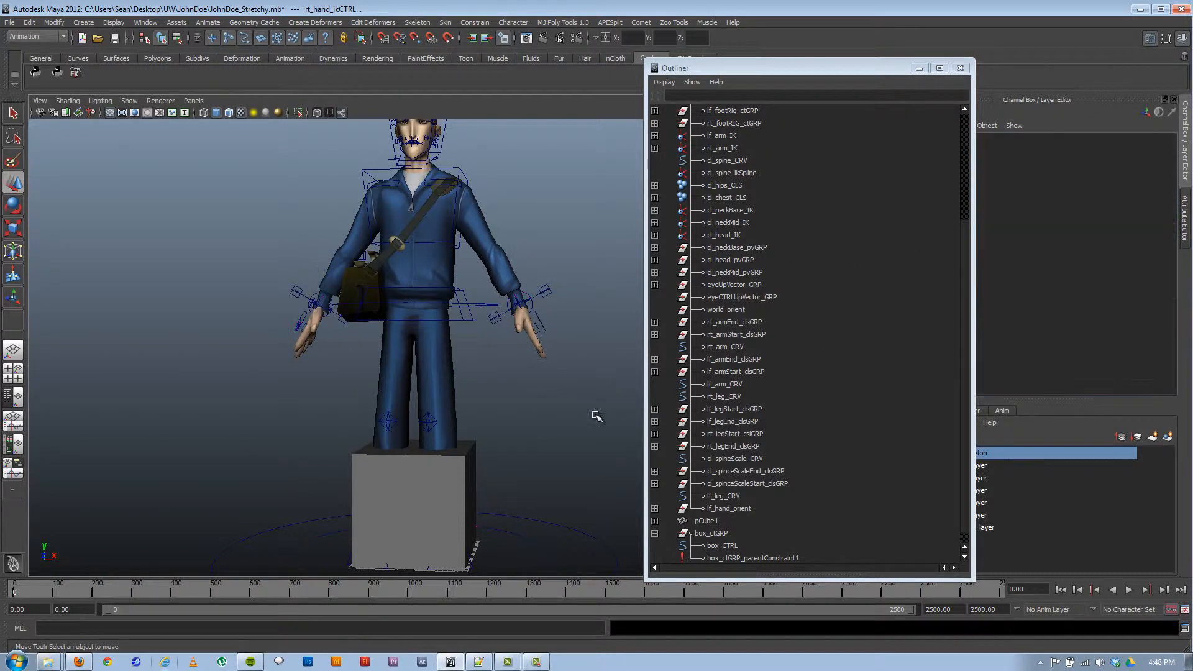
# Step: Set both the playback end and the animation end to frame 200
pyautogui.keyDown('alt'); pyautogui.moveTo(531, 449); pyautogui.dragTo(415, 388); pyautogui.keyUp('alt')
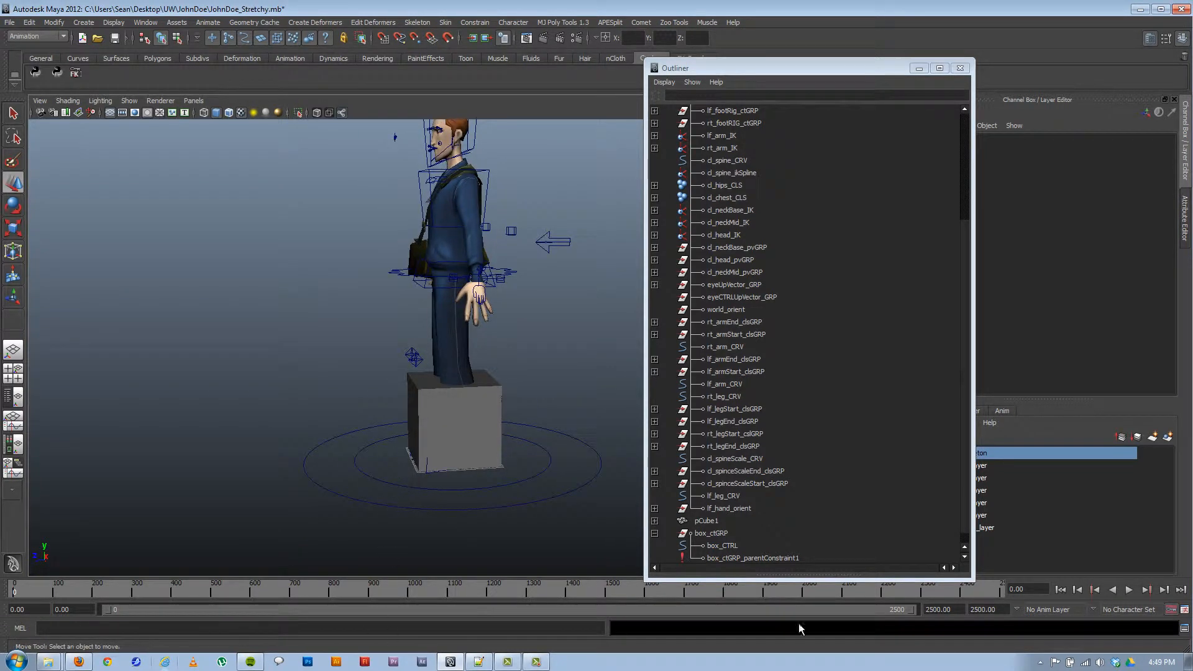
pyautogui.doubleClick(957, 609)
pyautogui.write('200')
pyautogui.press('Tab')
pyautogui.write('200')
pyautogui.press('Return')
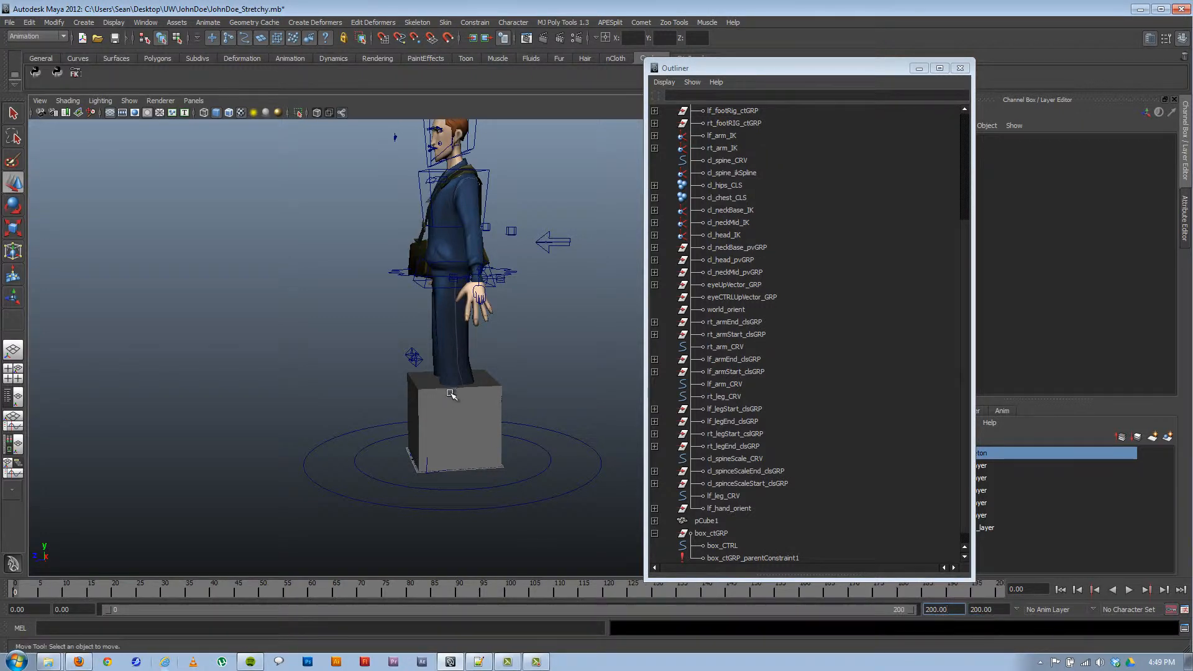
# Step: Move box_CTRL about 40.2 units along Z in front of the character and key it at frame 0
pyautogui.click(375, 476)
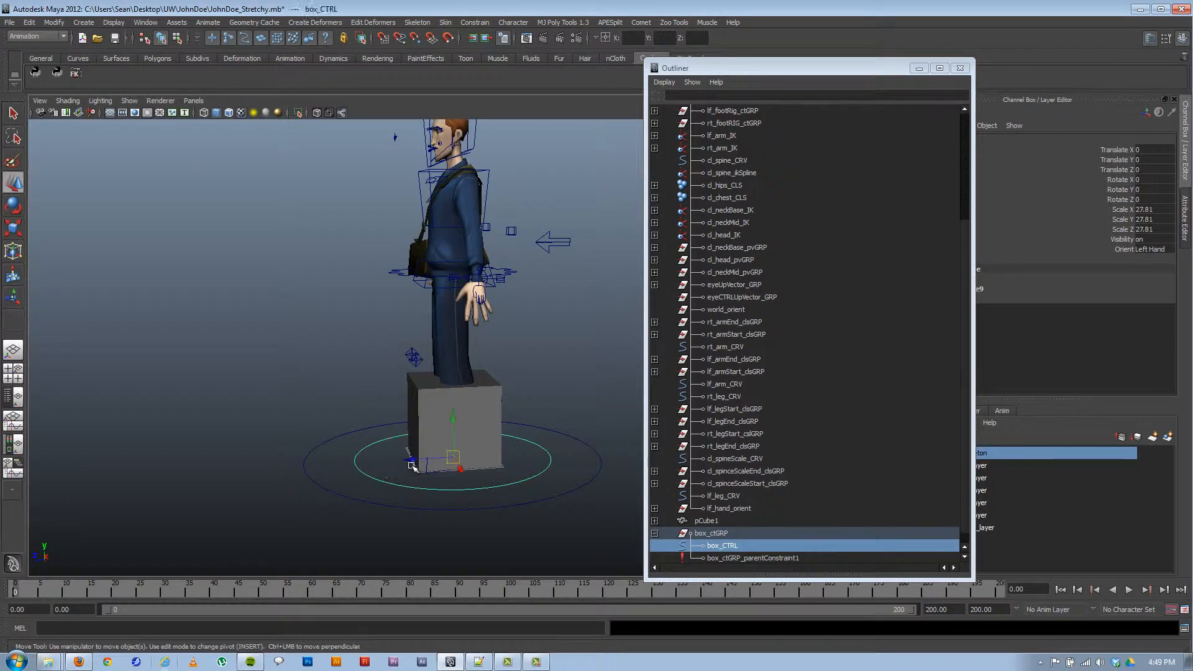
pyautogui.moveTo(423, 460); pyautogui.dragTo(280, 460)
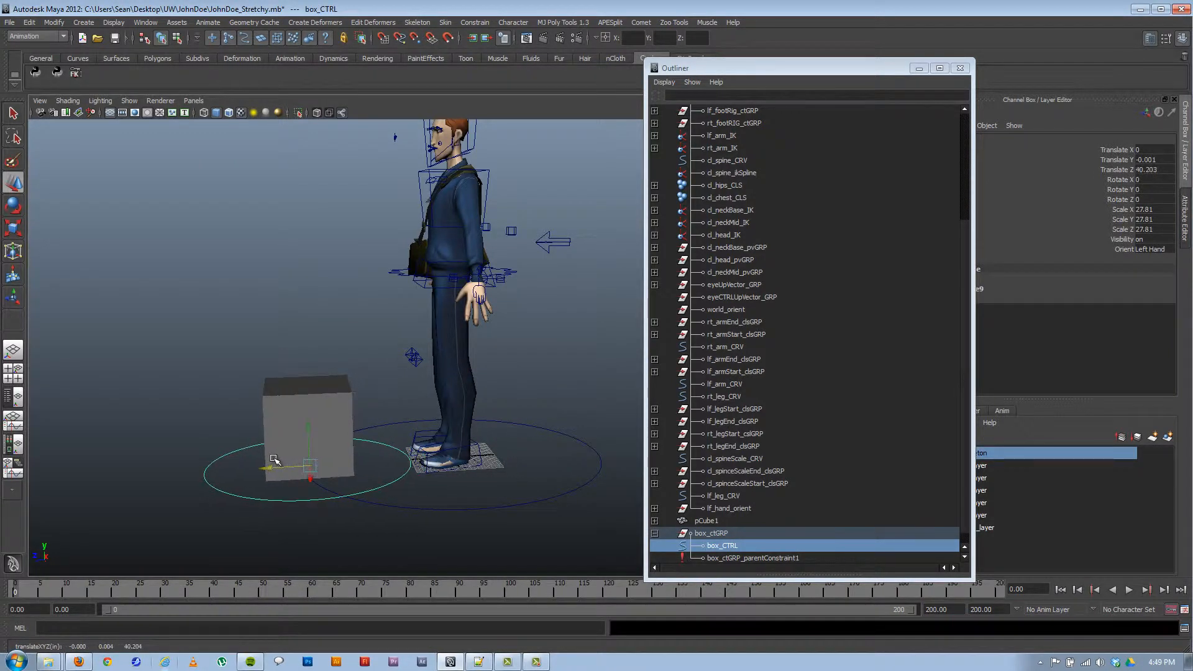
pyautogui.press('s')
# Step: Show only NURBS curves in the viewport, select all the rig's control curves, and key them at frame 0
pyautogui.keyDown('alt'); pyautogui.moveTo(330, 417); pyautogui.dragTo(317, 449, button='middle'); pyautogui.keyUp('alt')
pyautogui.scroll(-1, 318, 451)
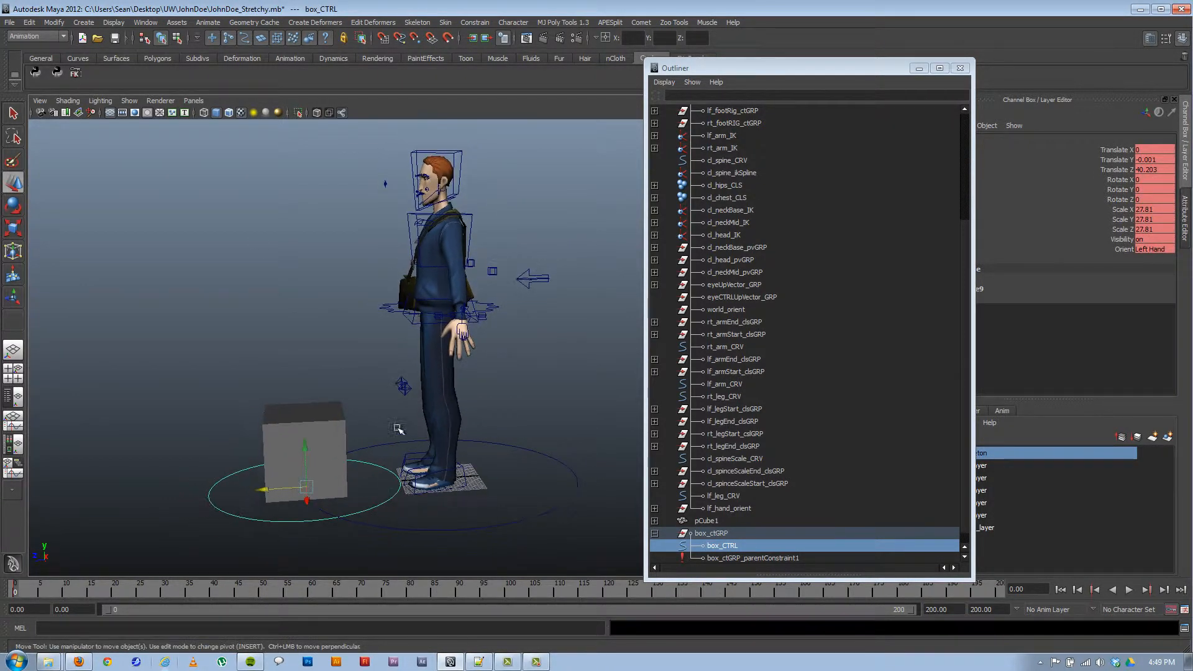
pyautogui.click(129, 100)
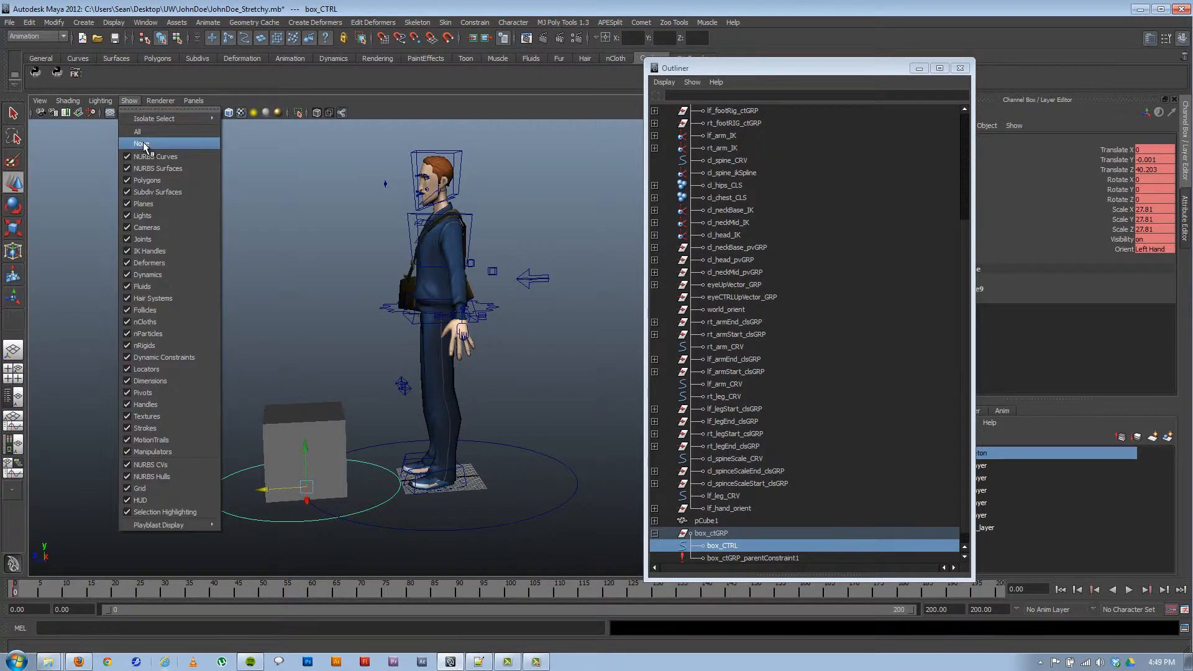
pyautogui.click(141, 143)
pyautogui.click(130, 100)
pyautogui.click(152, 155)
pyautogui.keyDown('alt'); pyautogui.moveTo(372, 268); pyautogui.dragTo(352, 216, button='right'); pyautogui.keyUp('alt')
pyautogui.moveTo(362, 210); pyautogui.dragTo(694, 520)
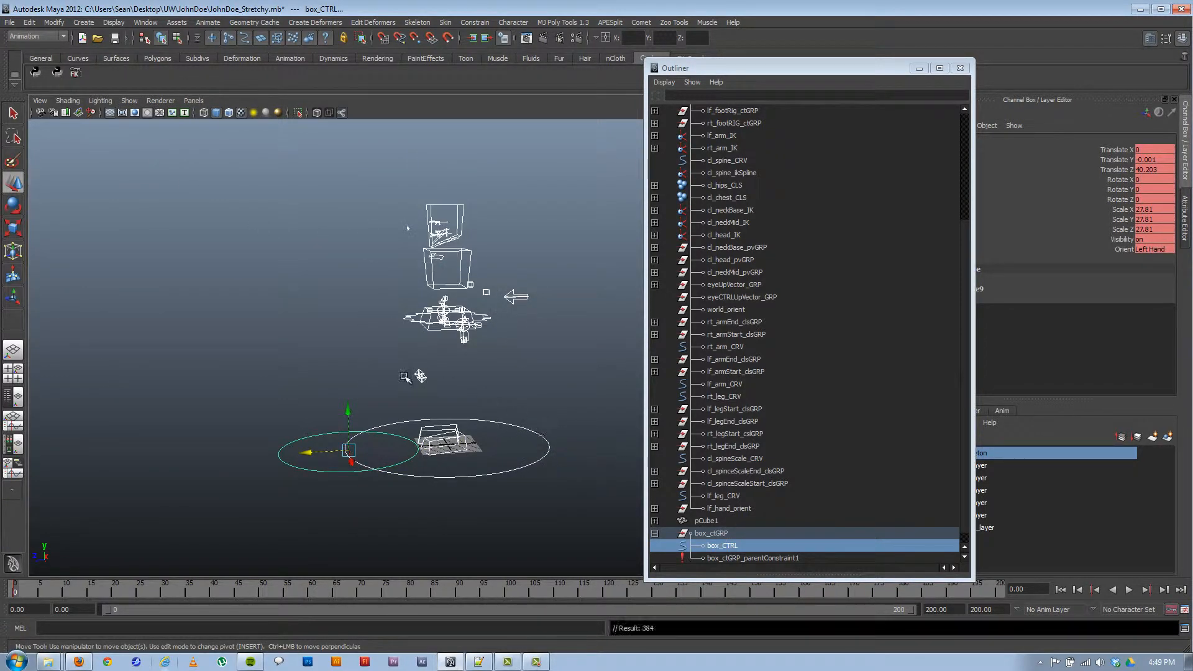
pyautogui.scroll(1, 279, 265)
# Step: Show all object types in the viewport again and go to frame 10
pyautogui.click(129, 100)
pyautogui.click(138, 132)
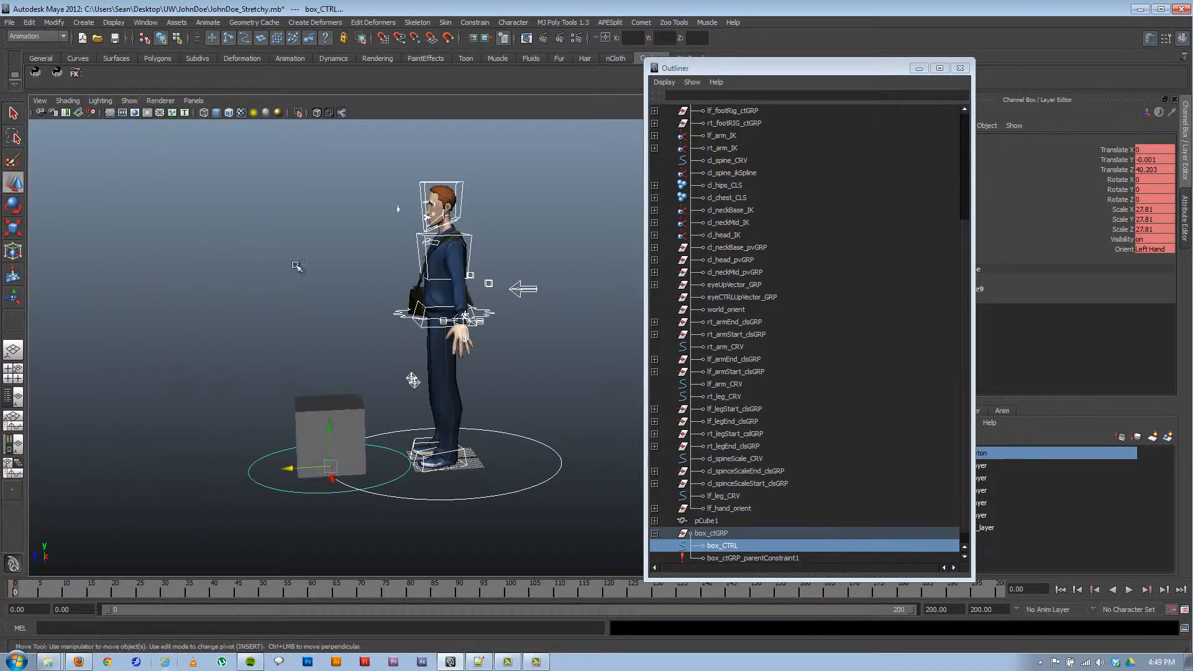
pyautogui.keyDown('alt'); pyautogui.moveTo(300, 265); pyautogui.dragTo(515, 488, button='right'); pyautogui.keyUp('alt')
pyautogui.moveTo(63, 589); pyautogui.dragTo(66, 590)
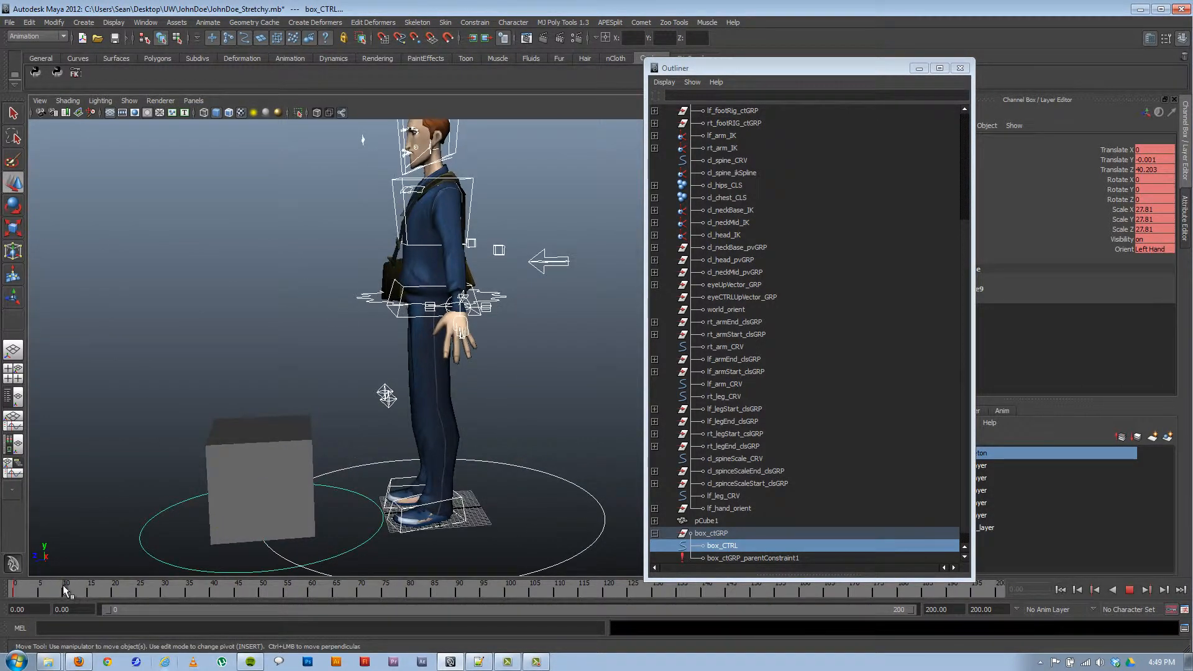
# Step: Try lowering cl_CoG_CTRL about 2.8 units in Y, and undo the move
pyautogui.click(514, 336)
pyautogui.click(502, 295)
pyautogui.keyDown('alt'); pyautogui.moveTo(456, 322); pyautogui.dragTo(452, 302); pyautogui.keyUp('alt')
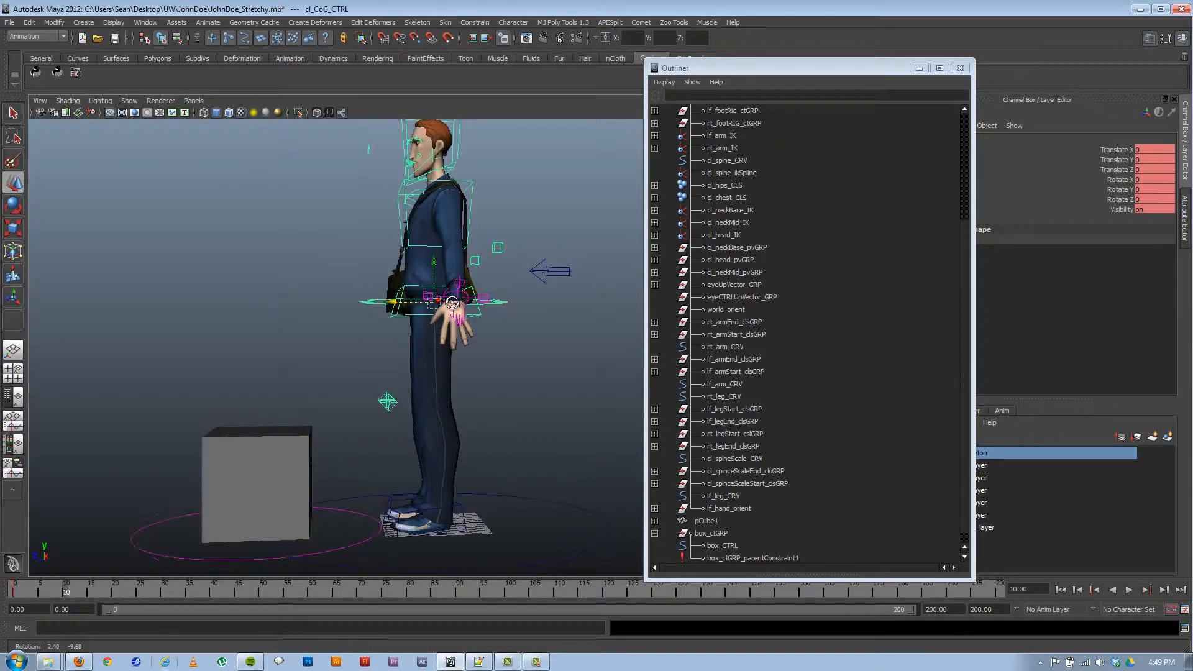
pyautogui.moveTo(434, 264)
pyautogui.mouseDown()
pyautogui.moveTo(436, 301)
pyautogui.moveTo(437, 274)
pyautogui.mouseUp()
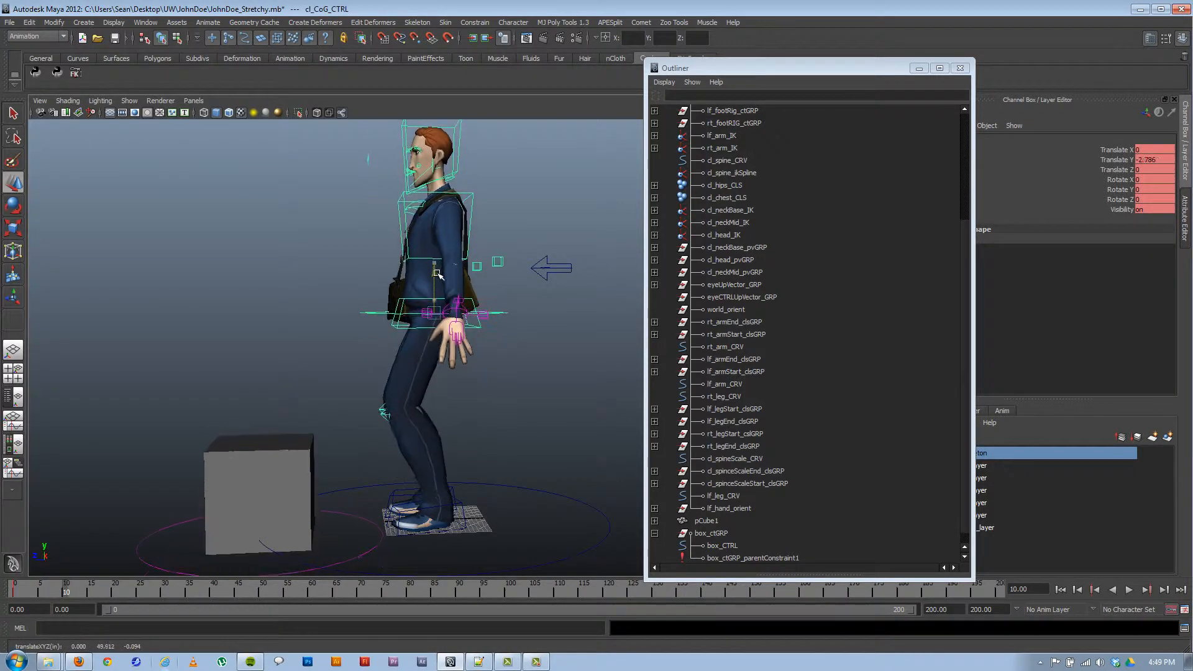
pyautogui.hotkey('ctrl', 'z')
# Step: Set box_CTRL's Orient to World and key the control at frame 10
pyautogui.click(374, 509)
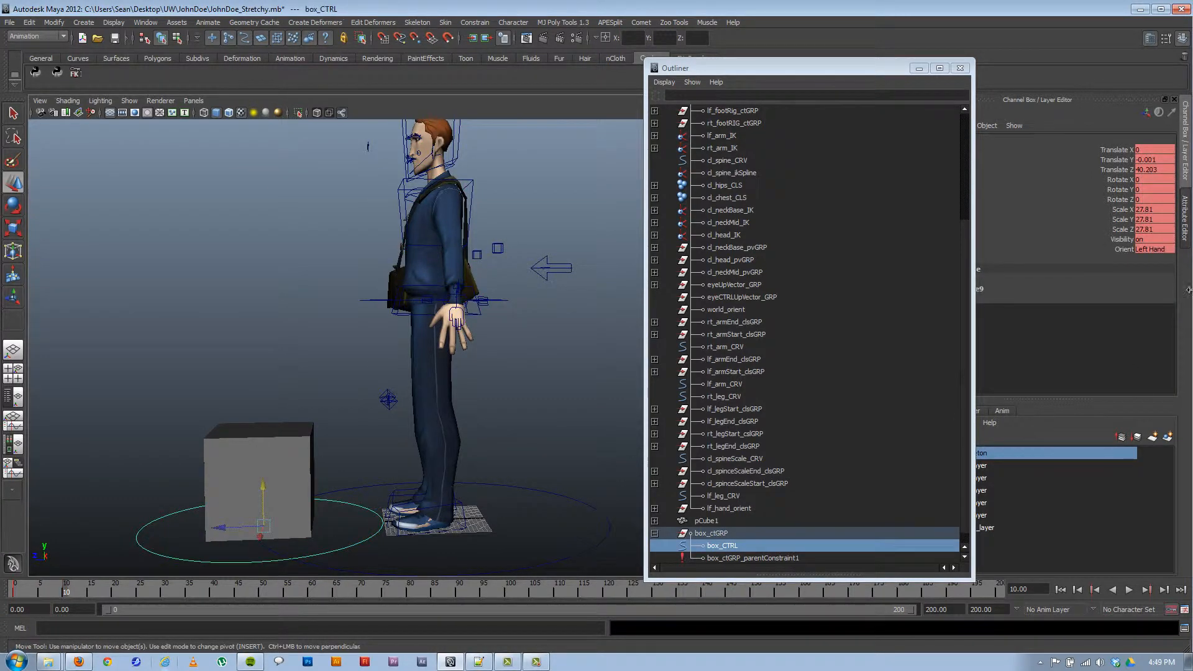
pyautogui.click(1147, 250)
pyautogui.click(1156, 260)
pyautogui.keyDown('alt'); pyautogui.moveTo(257, 473); pyautogui.dragTo(268, 475); pyautogui.keyUp('alt')
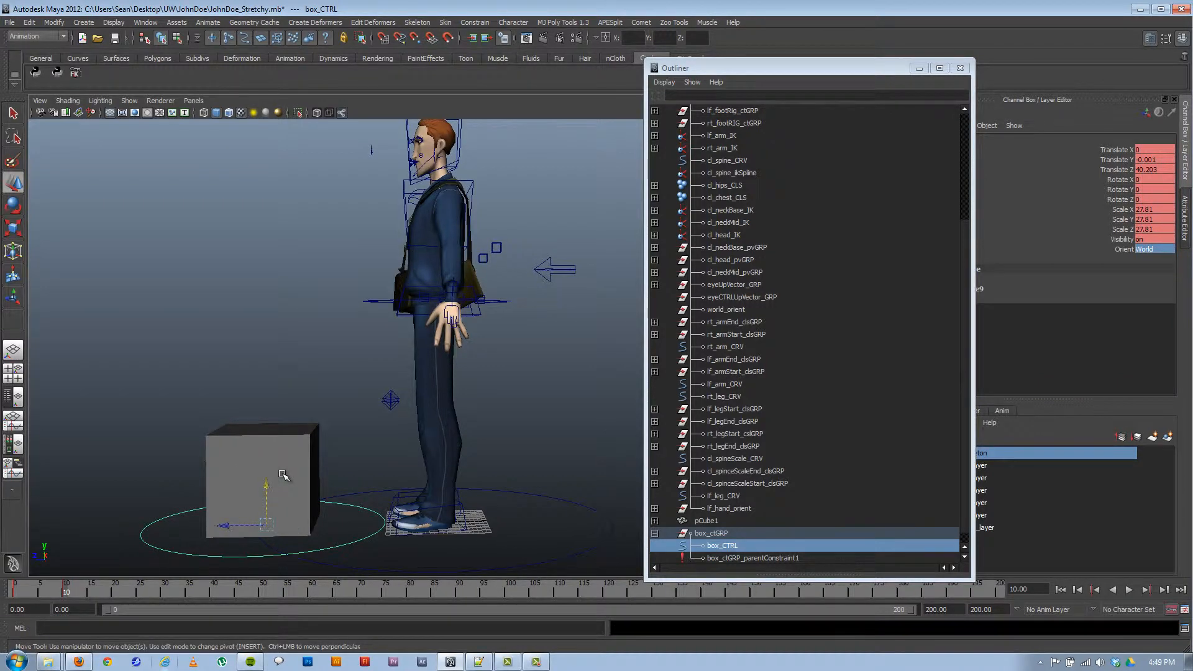
pyautogui.press('s')
pyautogui.keyDown('alt'); pyautogui.moveTo(112, 553); pyautogui.dragTo(189, 559); pyautogui.keyUp('alt')
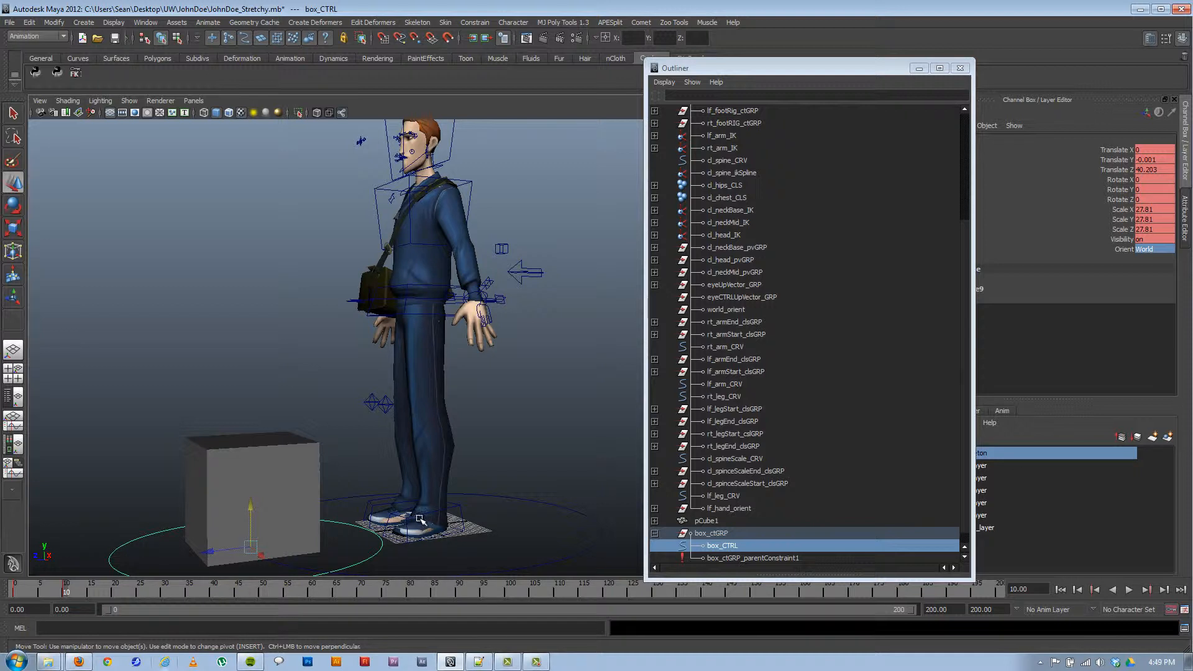
# Step: Raise lf_hand_ikCTRL up and outward to about -17.8, 11.7, 16.5 so the left arm is lifted
pyautogui.click(488, 286)
pyautogui.moveTo(479, 300); pyautogui.dragTo(541, 187)
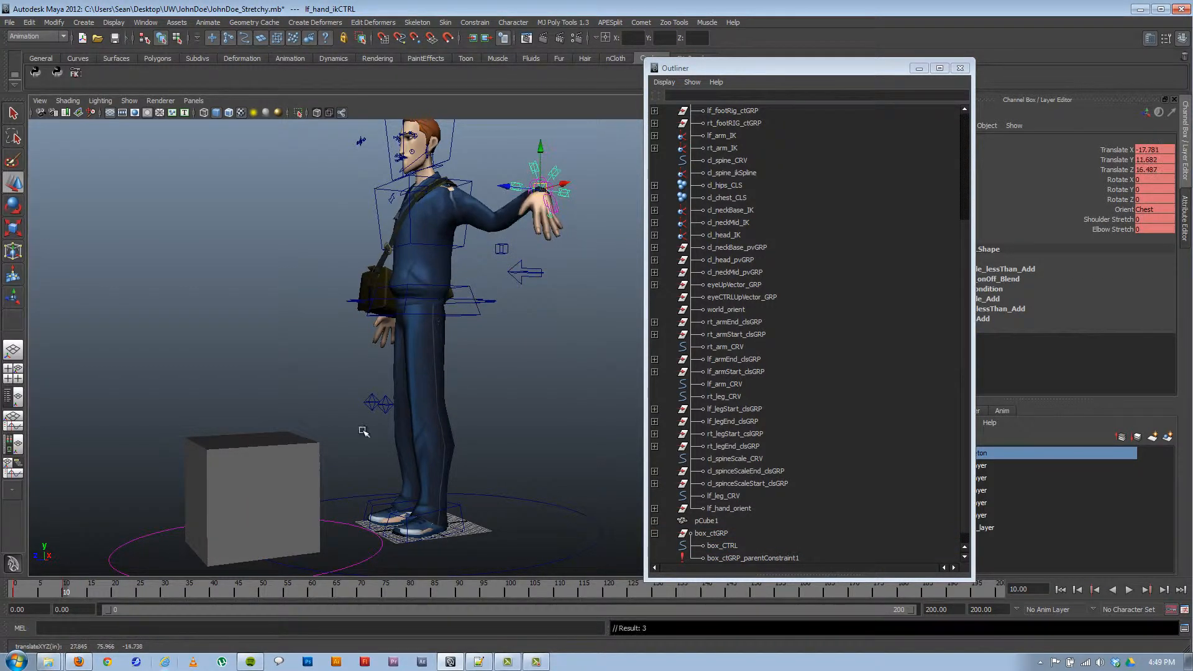
# Step: Switch box_CTRL's Orient attribute to Left Hand
pyautogui.click(337, 521)
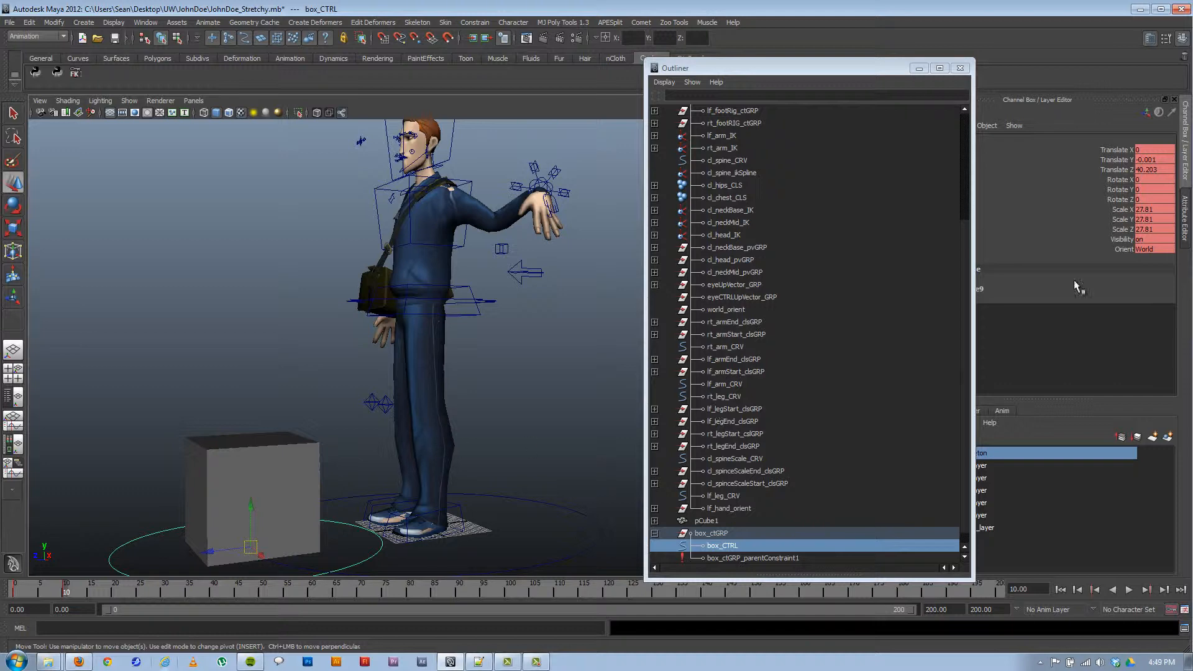
pyautogui.click(1158, 248)
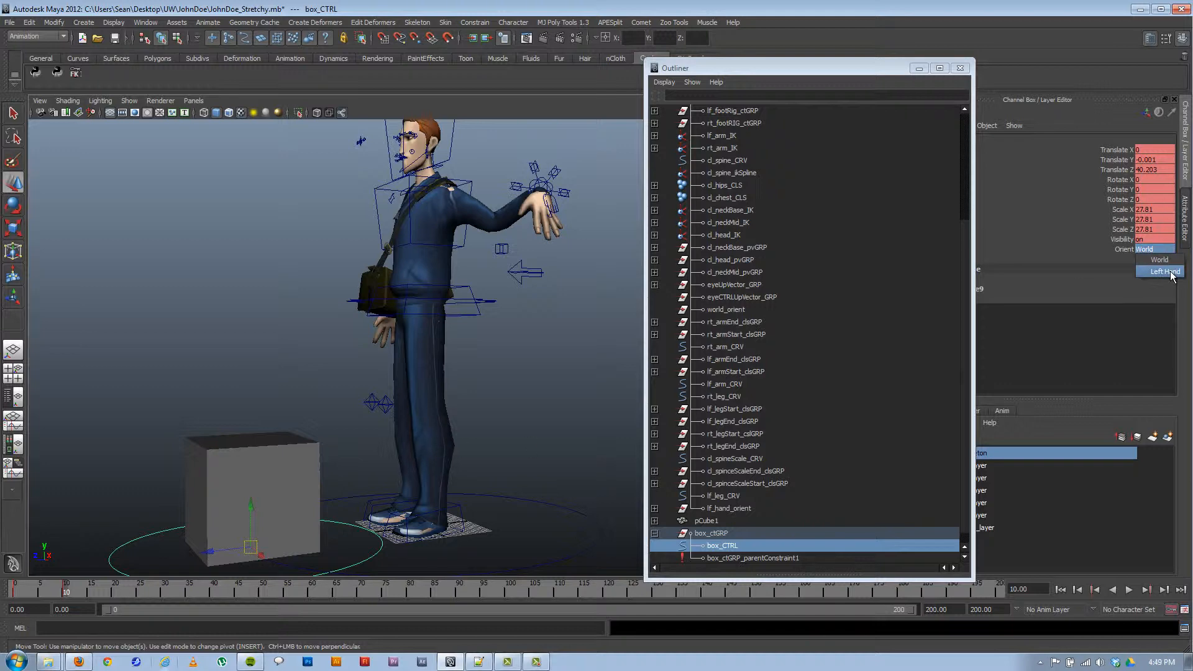
pyautogui.click(1164, 271)
# Step: Try rotating lf_hand_ikCTRL about -48 degrees in Y to test the box's following, and undo the rotation
pyautogui.keyDown('alt'); pyautogui.moveTo(311, 444); pyautogui.dragTo(557, 195); pyautogui.keyUp('alt')
pyautogui.click(562, 195)
pyautogui.press('e')
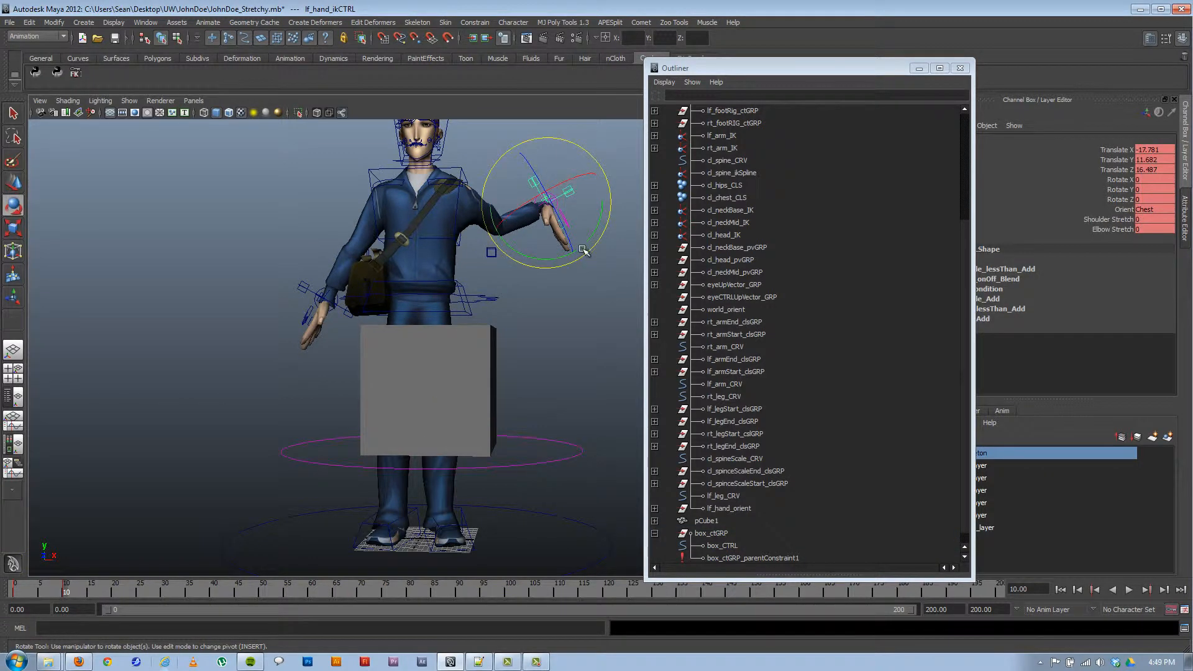
pyautogui.moveTo(583, 250); pyautogui.dragTo(587, 220)
pyautogui.hotkey('ctrl', 'z')
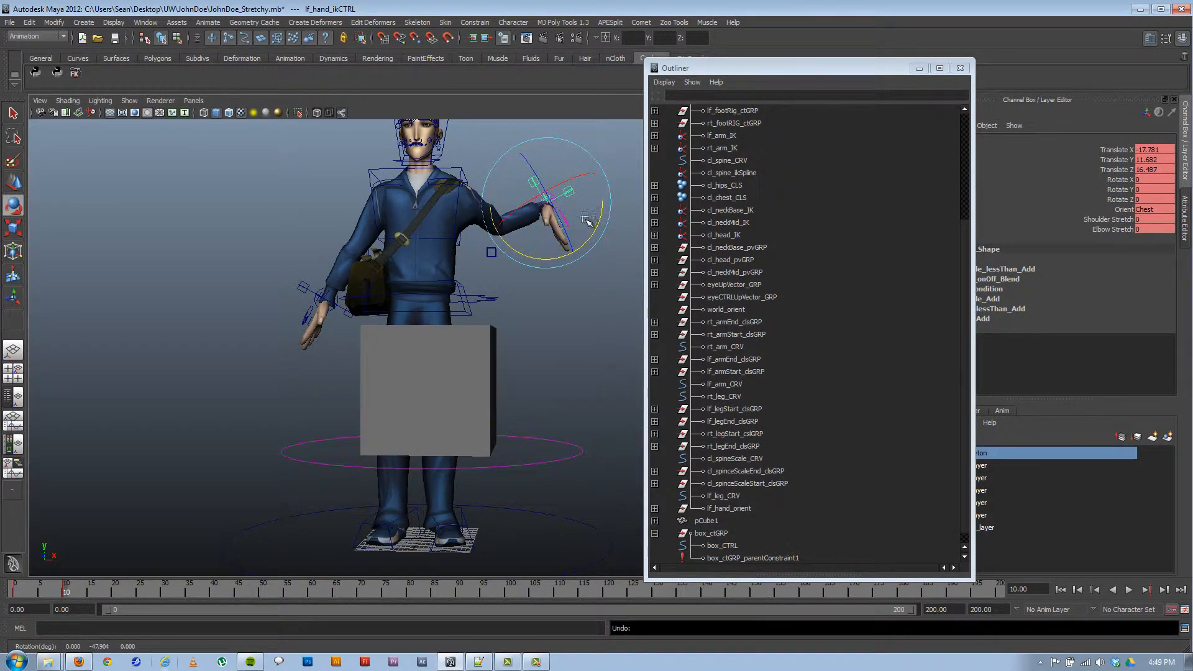
# Step: Undo the switch of box_CTRL's Orient to Left Hand
pyautogui.keyDown('alt'); pyautogui.moveTo(513, 317); pyautogui.dragTo(424, 352); pyautogui.keyUp('alt')
pyautogui.hotkey('ctrl', 'z')
pyautogui.hotkey('ctrl', 'z')
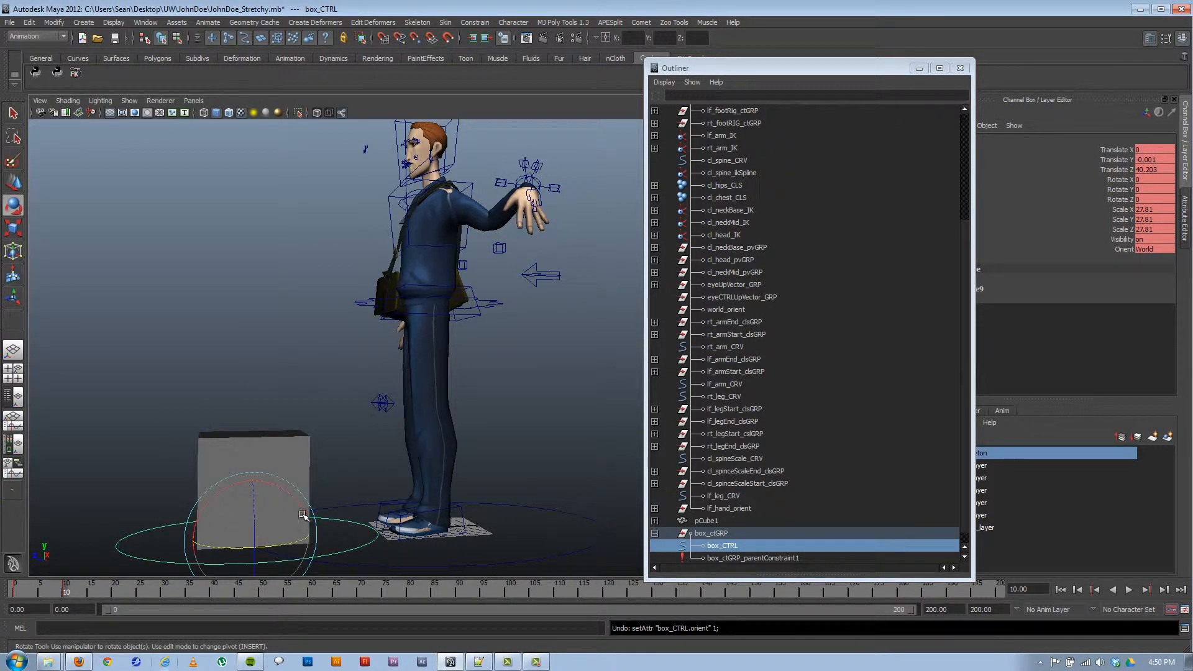
pyautogui.keyDown('alt'); pyautogui.moveTo(328, 507); pyautogui.dragTo(416, 492, button='middle'); pyautogui.keyUp('alt')
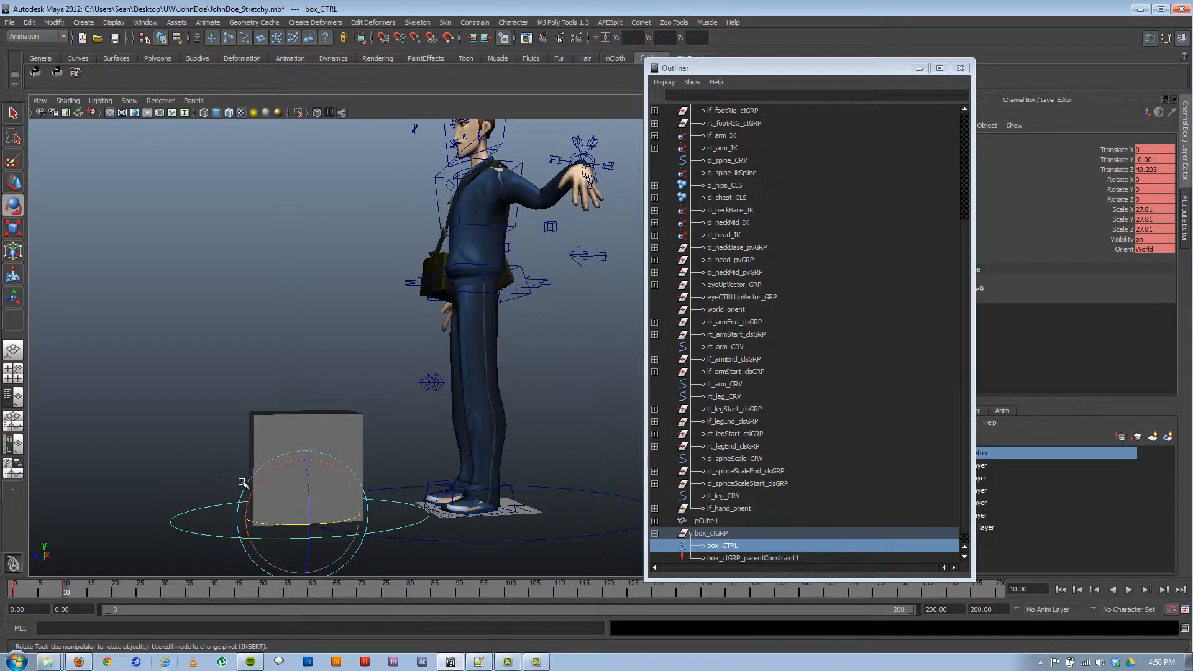
pyautogui.keyDown('alt'); pyautogui.moveTo(335, 499); pyautogui.dragTo(319, 501); pyautogui.keyUp('alt')
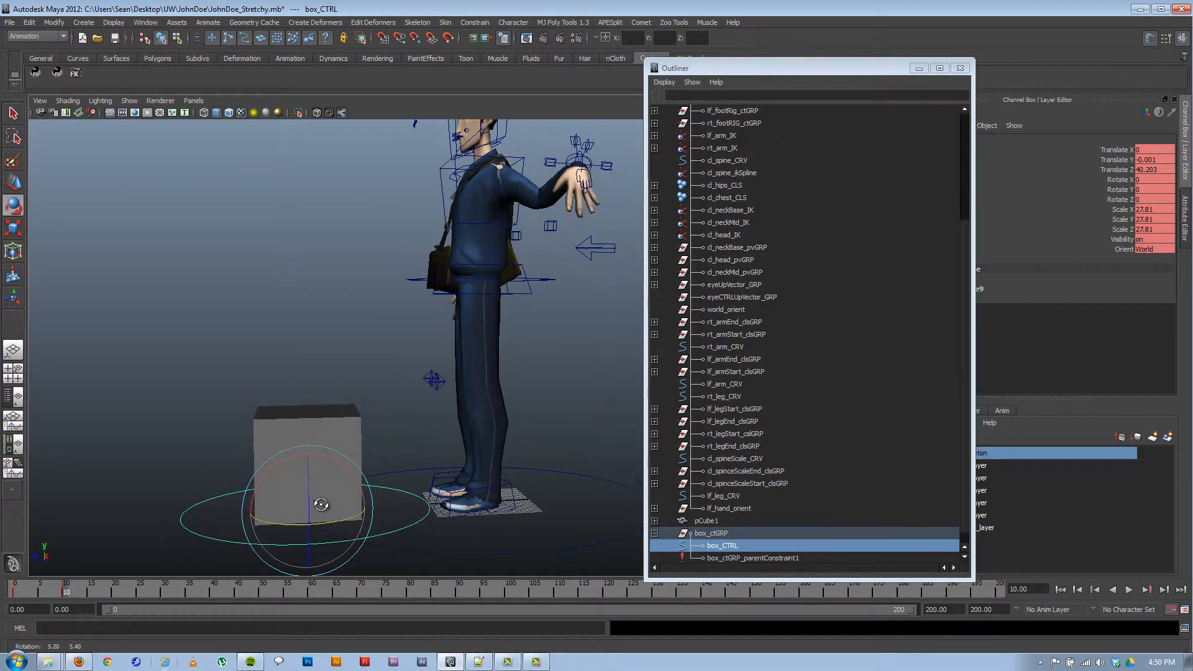
pyautogui.keyDown('alt'); pyautogui.moveTo(593, 152); pyautogui.dragTo(578, 146); pyautogui.keyUp('alt')
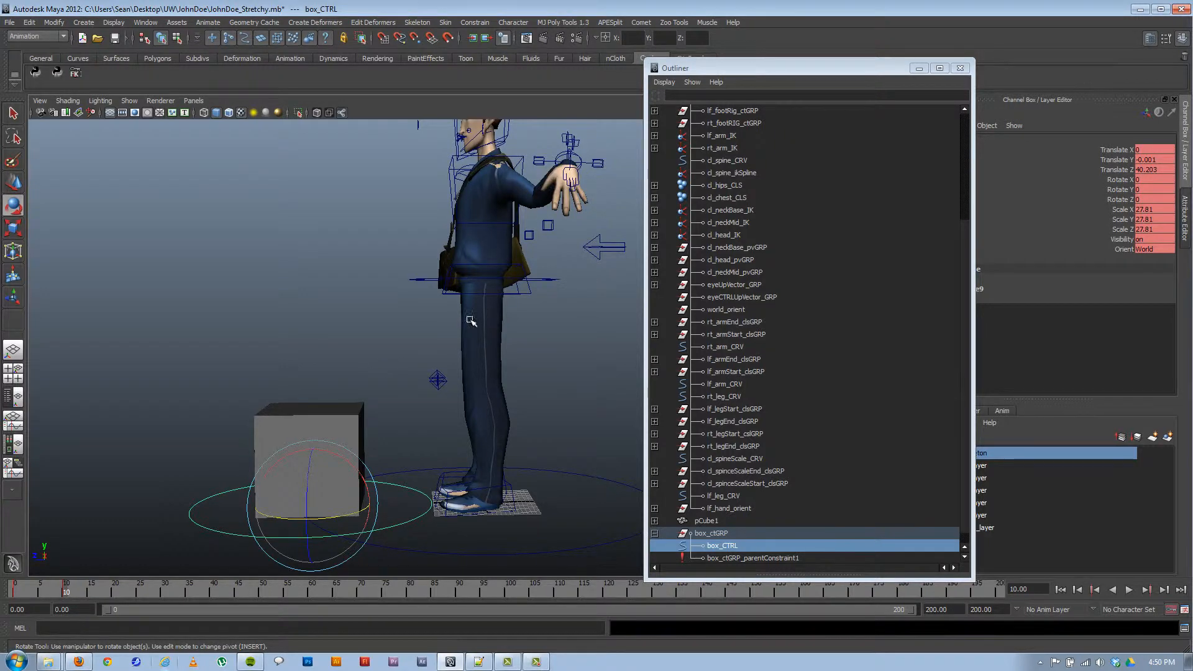
# Step: Lower cl_CoG_CTRL to about 0.969, -22.125, 4.887 with no rotation, so the character crouches beside the box
pyautogui.click(546, 279)
pyautogui.press('w')
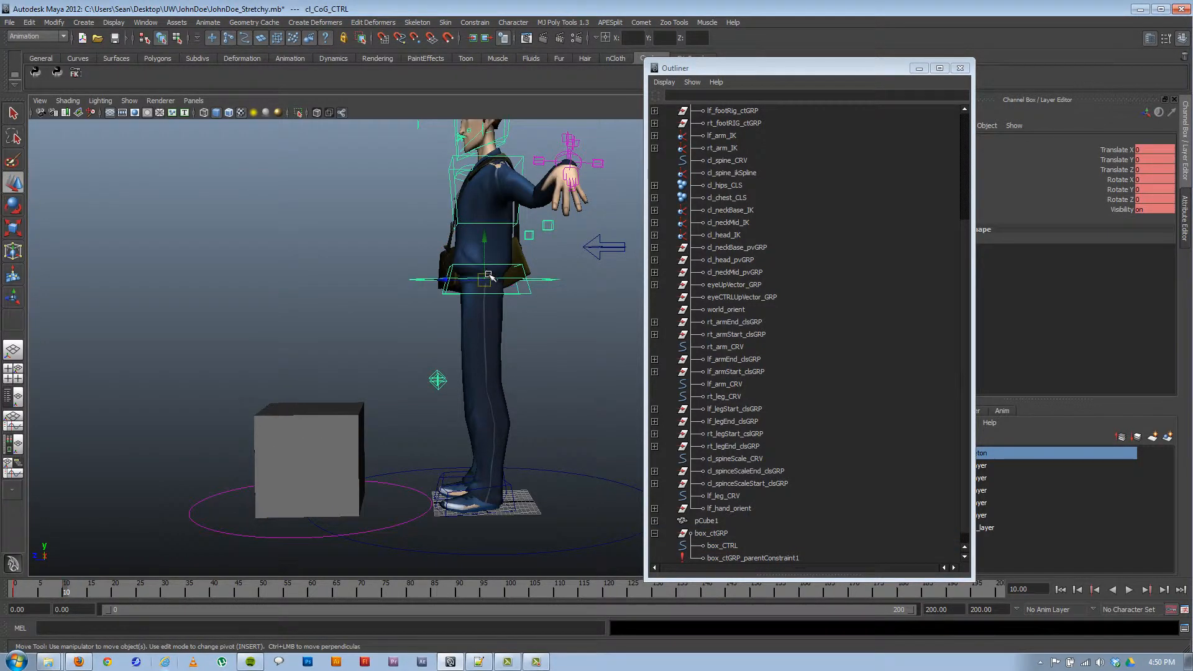
pyautogui.moveTo(483, 279); pyautogui.dragTo(464, 374)
pyautogui.press('e')
pyautogui.moveTo(428, 325); pyautogui.dragTo(433, 449)
pyautogui.hotkey('ctrl', 'z')
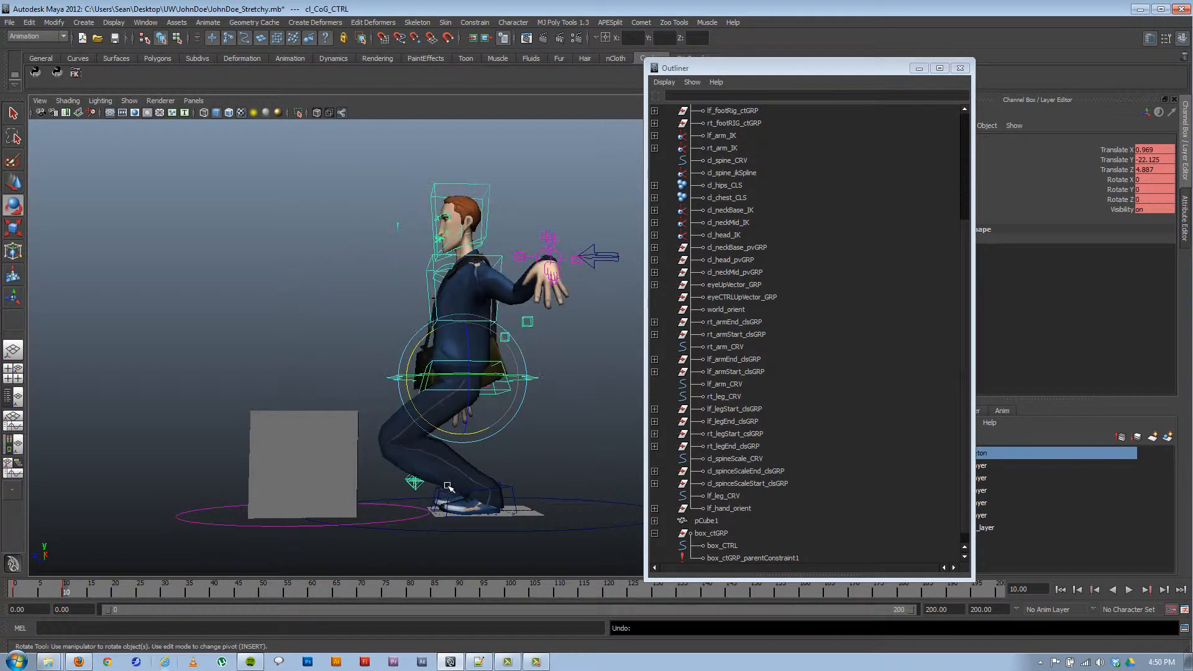
# Step: Move both knee controls well forward and spread them outward, placing lf_knee_CTRL at about 53 in Z
pyautogui.click(413, 482)
pyautogui.press('q')
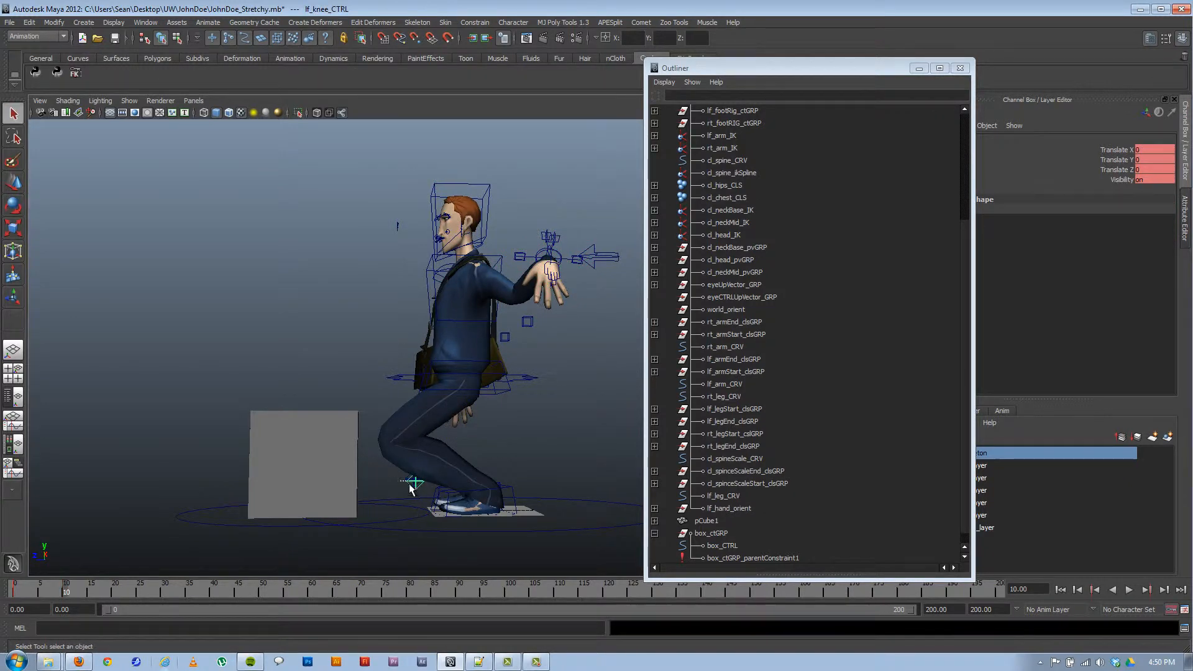
pyautogui.click(413, 488)
pyautogui.keyDown('alt'); pyautogui.moveTo(413, 488); pyautogui.dragTo(159, 479); pyautogui.keyUp('alt')
pyautogui.press('w')
pyautogui.keyDown('alt'); pyautogui.moveTo(221, 501); pyautogui.dragTo(373, 498); pyautogui.keyUp('alt')
pyautogui.click(391, 450)
pyautogui.moveTo(426, 450); pyautogui.dragTo(470, 451)
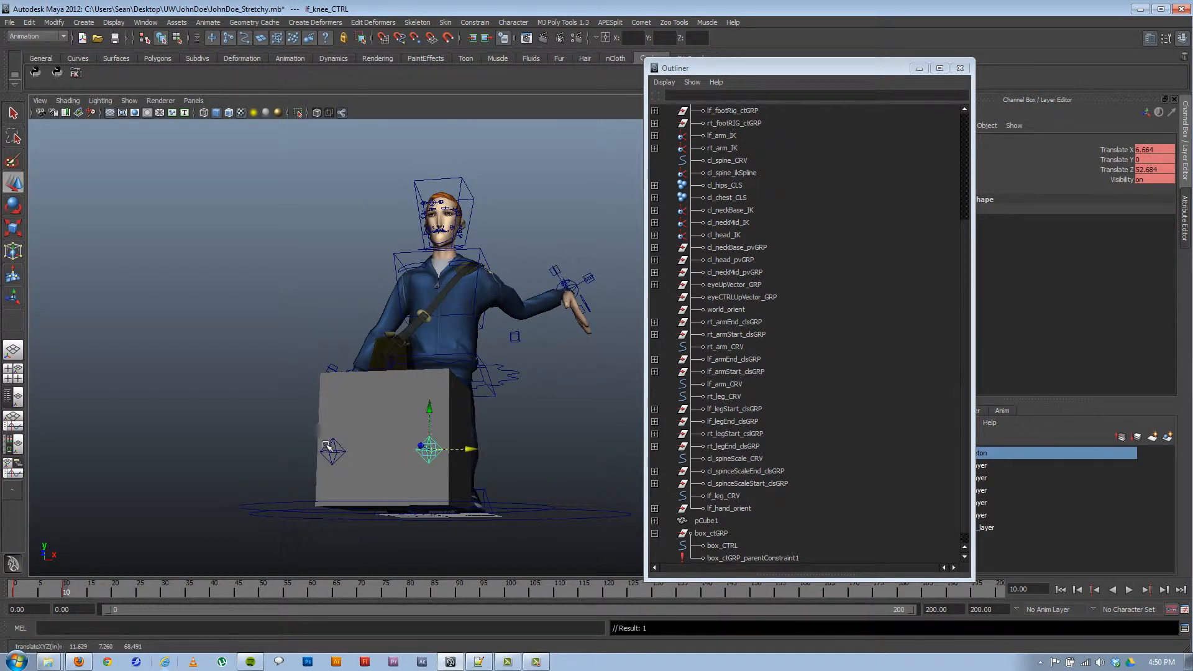
pyautogui.click(335, 448)
pyautogui.moveTo(376, 450); pyautogui.dragTo(326, 451)
# Step: Rotate cl_CoG_CTRL about 22.9 degrees in X to tilt the body forward over the box
pyautogui.keyDown('alt'); pyautogui.moveTo(510, 436); pyautogui.dragTo(380, 442); pyautogui.keyUp('alt')
pyautogui.click(521, 377)
pyautogui.press('e')
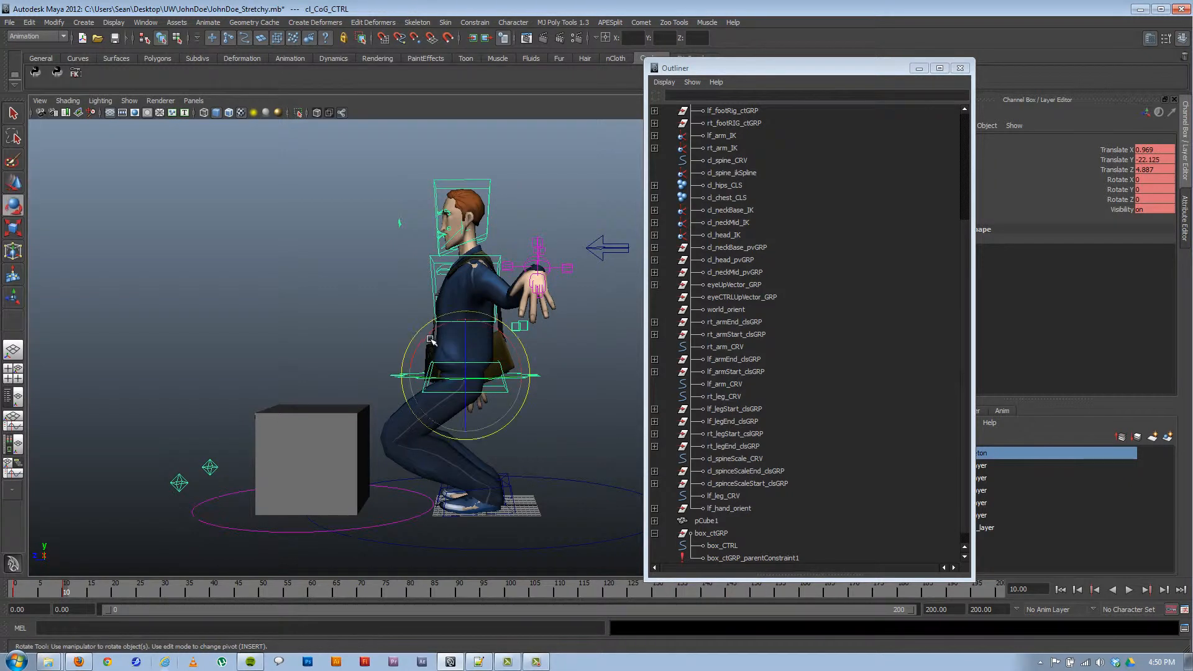
pyautogui.moveTo(431, 340)
pyautogui.mouseDown()
pyautogui.moveTo(413, 346)
pyautogui.moveTo(448, 323)
pyautogui.mouseUp()
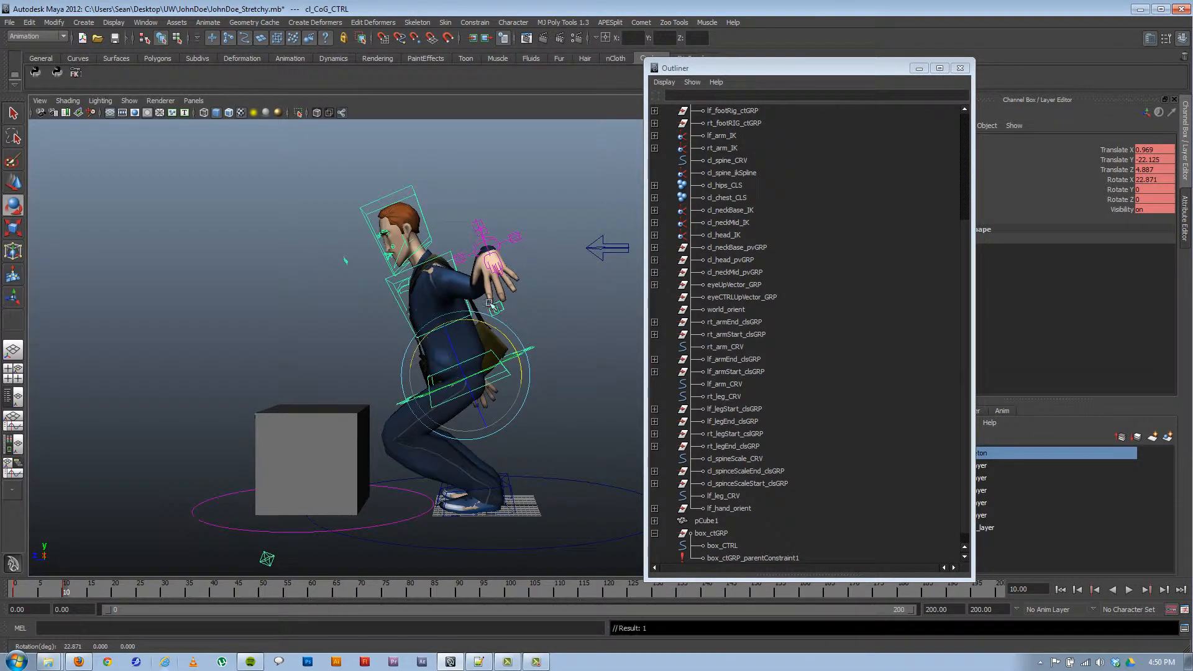
# Step: Bend cl_chest_CTRL further down toward the box and tilt the head control back up
pyautogui.click(398, 303)
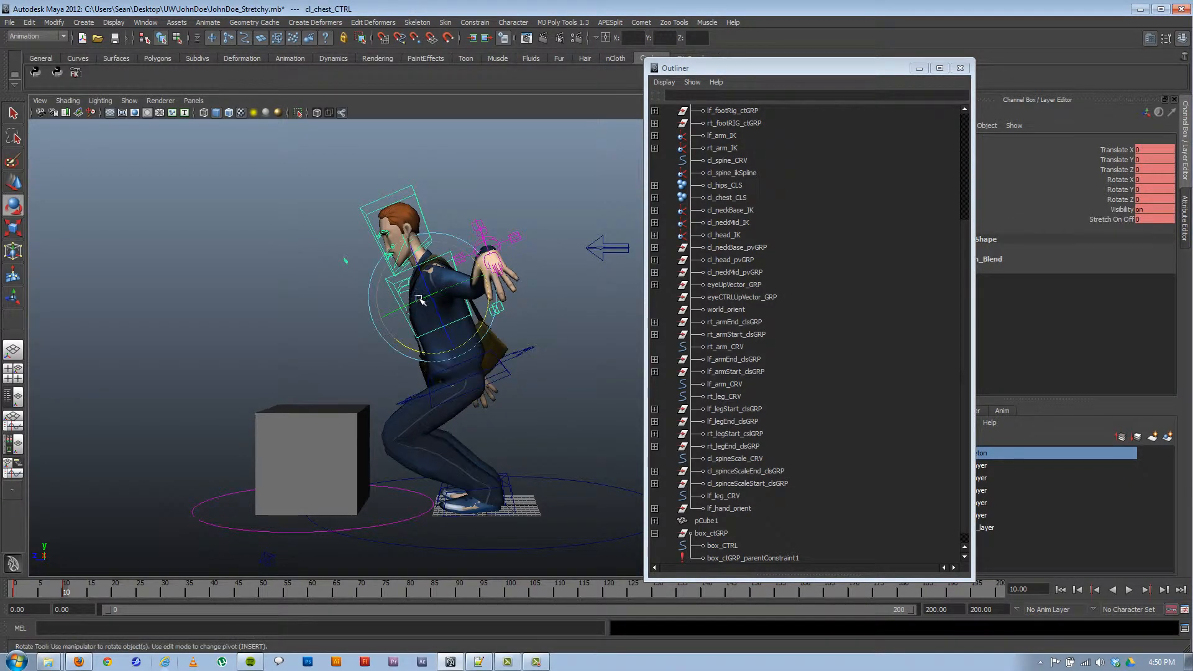
pyautogui.press('w')
pyautogui.moveTo(420, 302); pyautogui.dragTo(376, 224)
pyautogui.press('e')
pyautogui.click(379, 222)
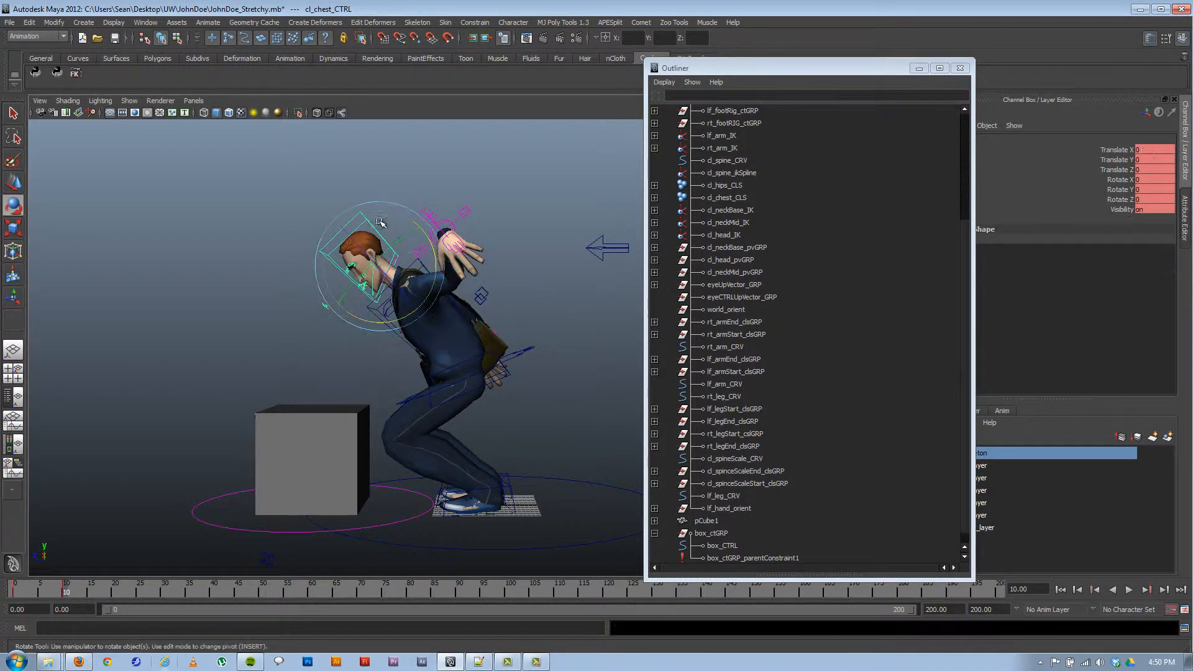
pyautogui.moveTo(433, 253); pyautogui.dragTo(500, 458)
# Step: Place lf_hand_ikCTRL against the box's side at about -11.6, -32.9, -4.0, rotated about -37.4, 18.6, -56.5 degrees
pyautogui.press('w')
pyautogui.click(463, 216)
pyautogui.press('e')
pyautogui.press('w')
pyautogui.moveTo(599, 428); pyautogui.dragTo(389, 431)
pyautogui.press('e')
pyautogui.moveTo(300, 442); pyautogui.dragTo(391, 373)
pyautogui.press('w')
pyautogui.press('e')
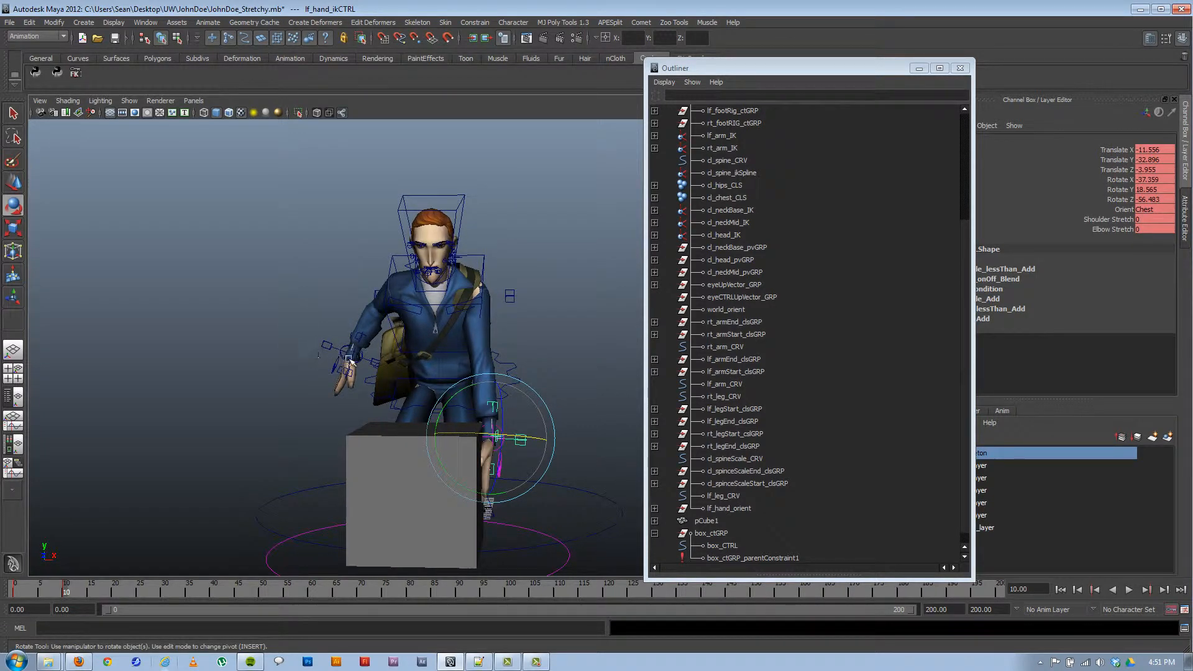
# Step: Try a small adjustment to lf_hand_ikCTRL's position against the box, and undo it
pyautogui.keyDown('alt'); pyautogui.moveTo(407, 382); pyautogui.dragTo(346, 419); pyautogui.keyUp('alt')
pyautogui.keyDown('alt'); pyautogui.moveTo(303, 436); pyautogui.dragTo(351, 456, button='right'); pyautogui.keyUp('alt')
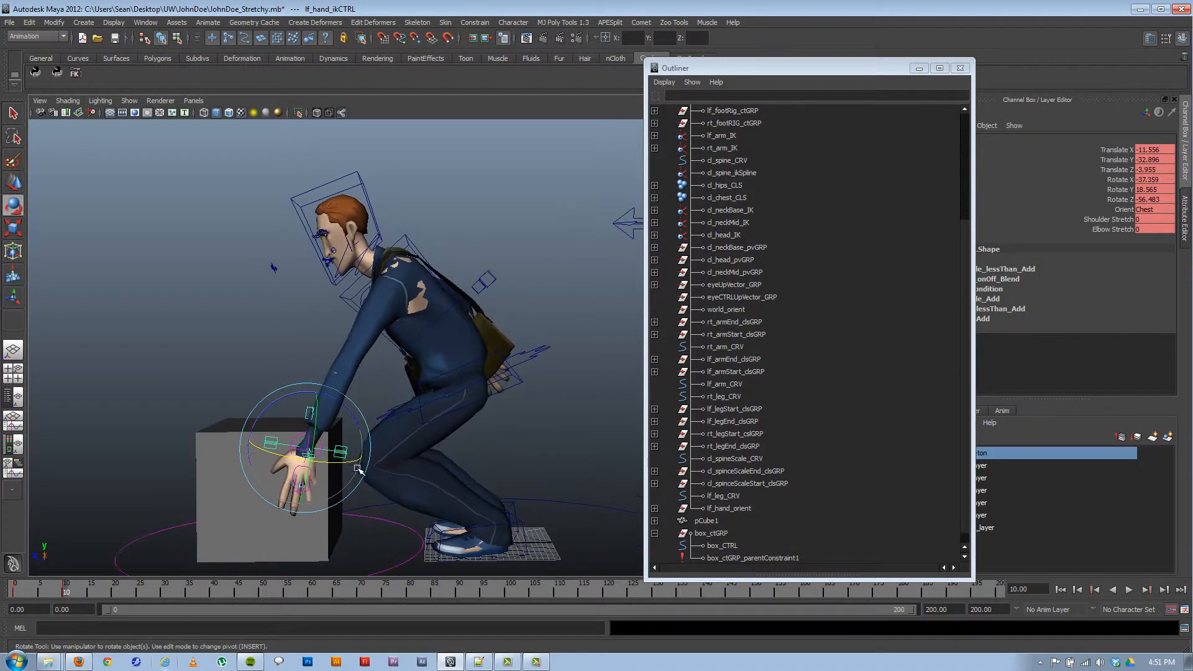
pyautogui.keyDown('alt'); pyautogui.moveTo(350, 462); pyautogui.dragTo(408, 405, button='middle'); pyautogui.keyUp('alt')
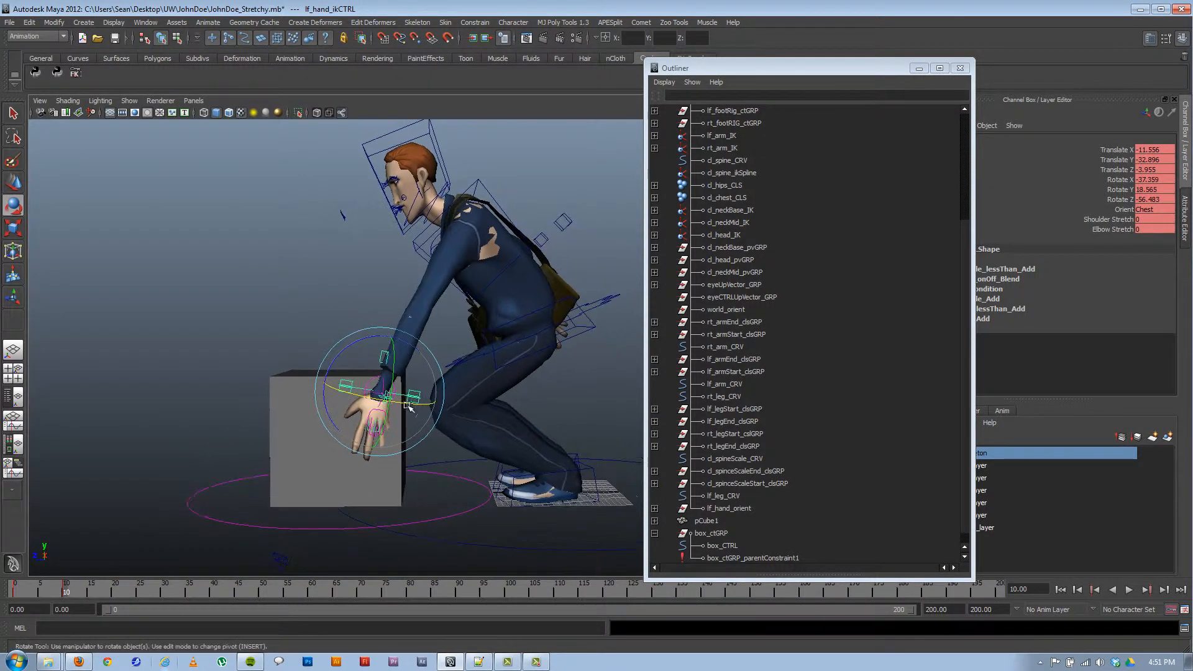
pyautogui.press('w')
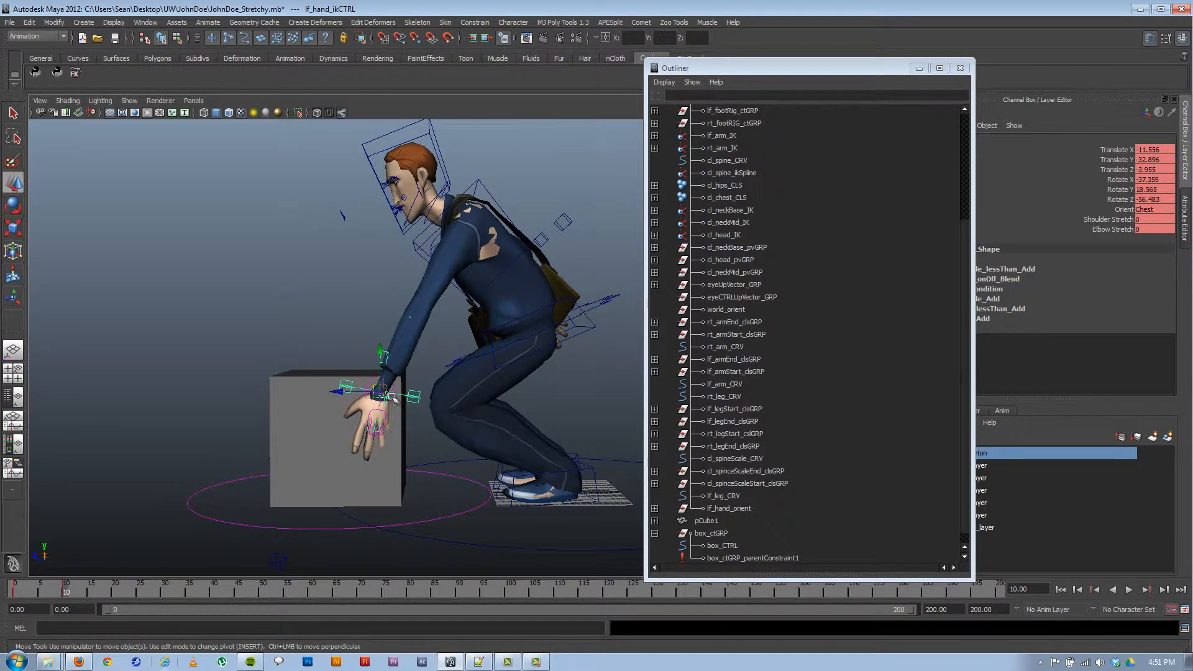
pyautogui.moveTo(383, 393)
pyautogui.mouseDown()
pyautogui.moveTo(374, 384)
pyautogui.moveTo(388, 380)
pyautogui.moveTo(380, 386)
pyautogui.mouseUp()
pyautogui.press('z')
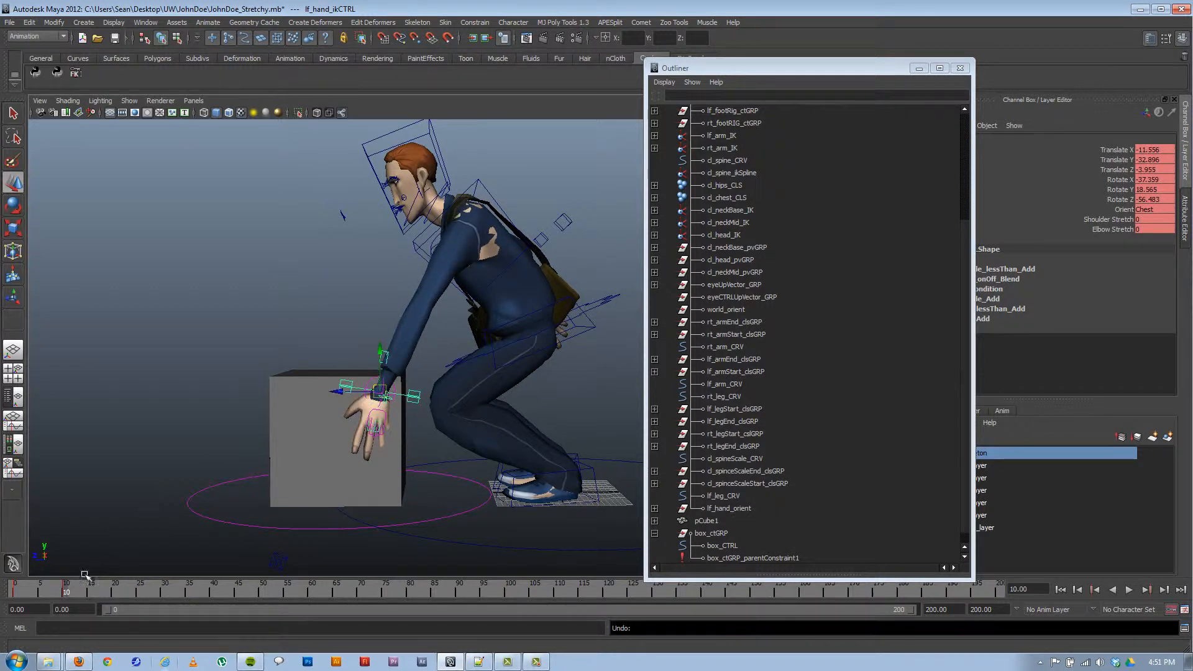
# Step: Try switching box_CTRL's Orient attribute to Left Hand at frame 11
pyautogui.click(222, 519)
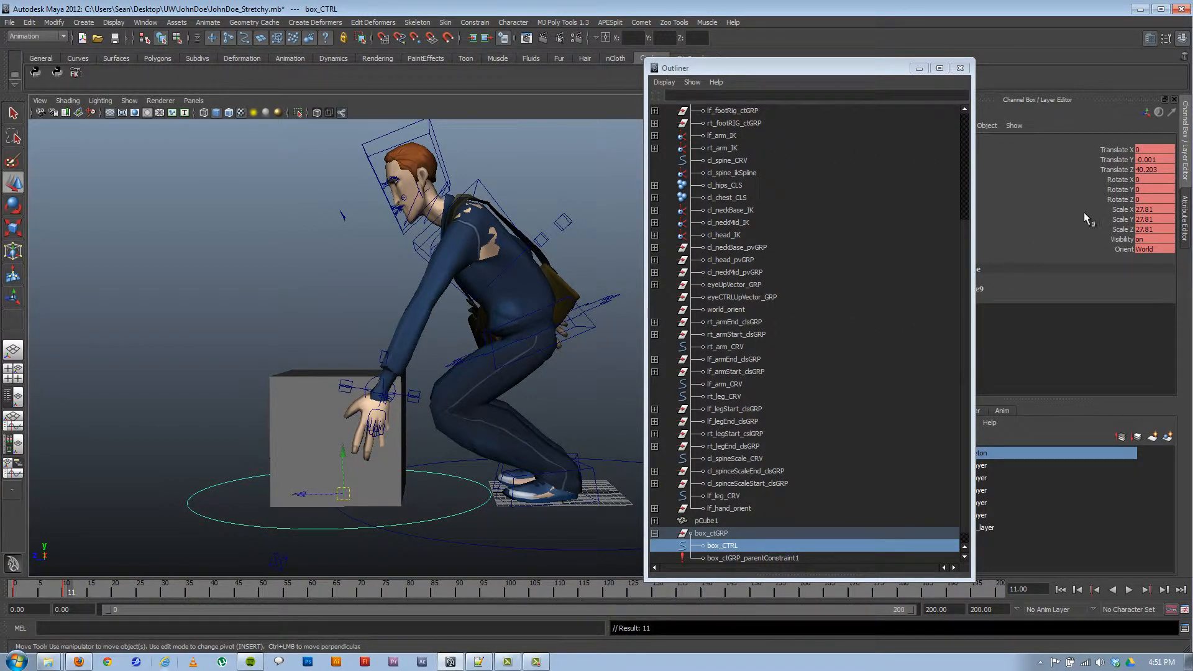
pyautogui.click(1152, 248)
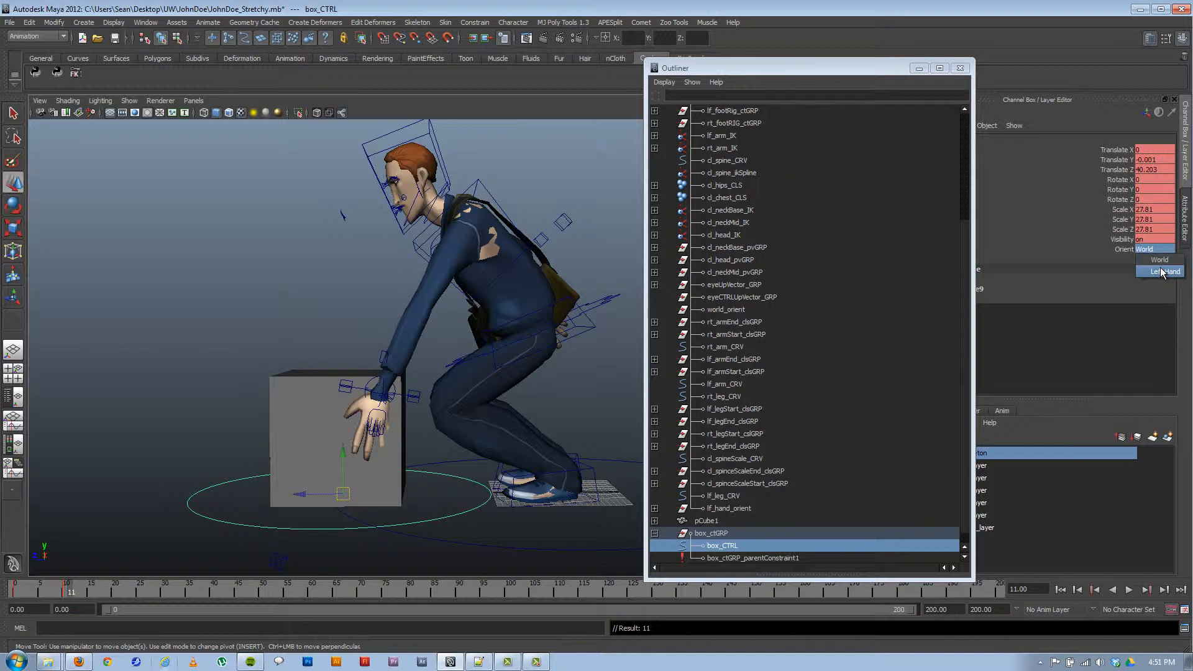
pyautogui.click(1161, 272)
pyautogui.click(202, 345)
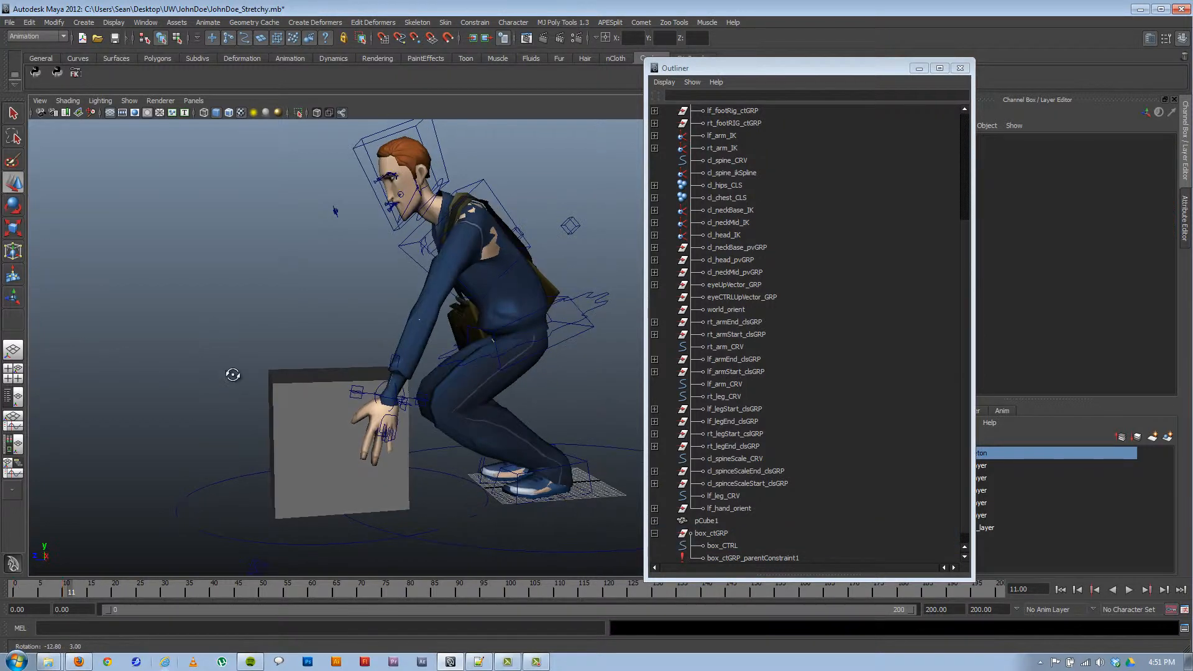
# Step: Create a locator and parent it under box_CTRL
pyautogui.keyDown('alt'); pyautogui.moveTo(357, 434); pyautogui.dragTo(295, 394, button='right'); pyautogui.keyUp('alt')
pyautogui.click(86, 23)
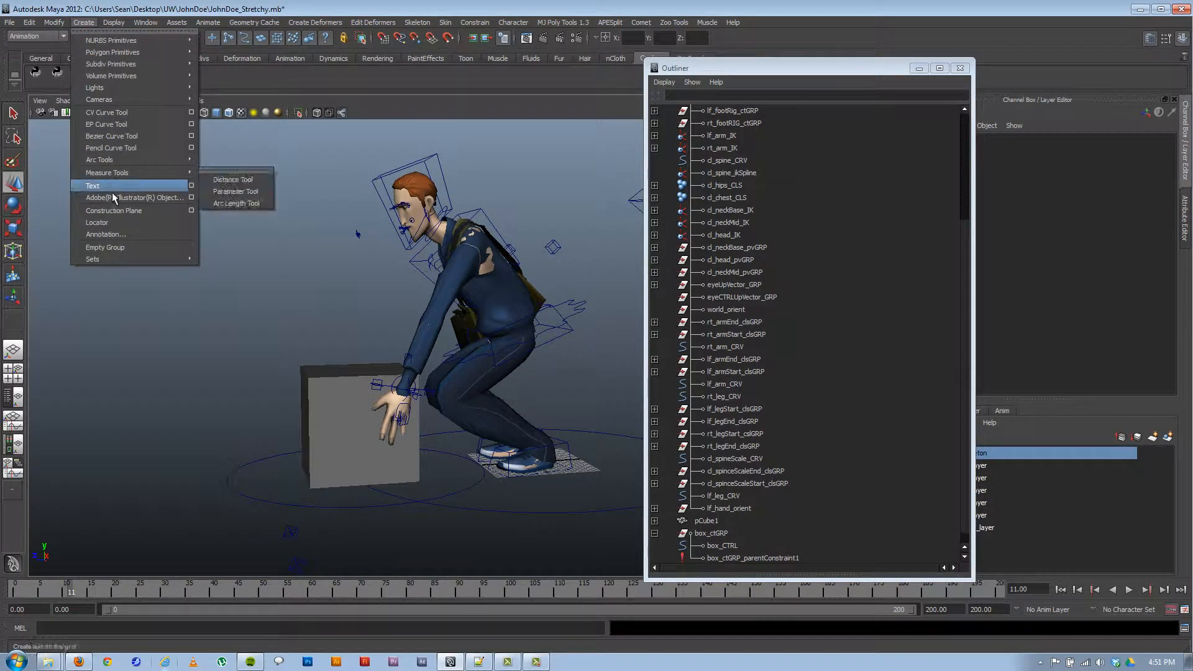
pyautogui.click(114, 223)
pyautogui.keyDown('alt'); pyautogui.moveTo(323, 429); pyautogui.dragTo(290, 396, button='middle'); pyautogui.keyUp('alt')
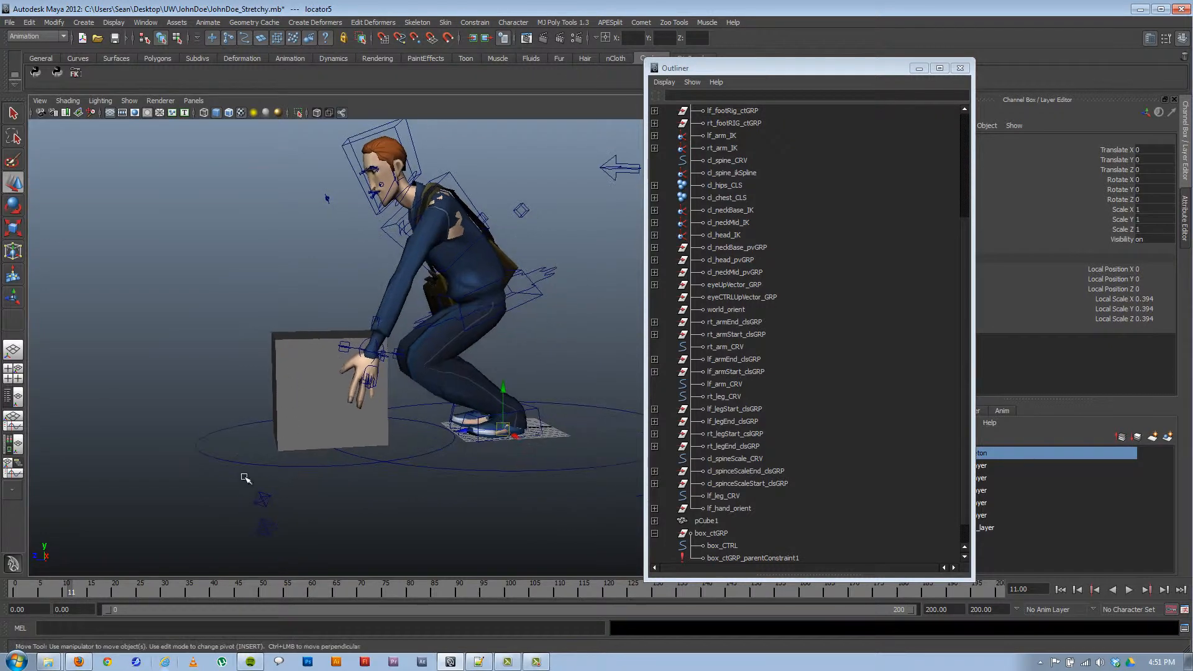
pyautogui.moveTo(234, 467); pyautogui.dragTo(234, 467)
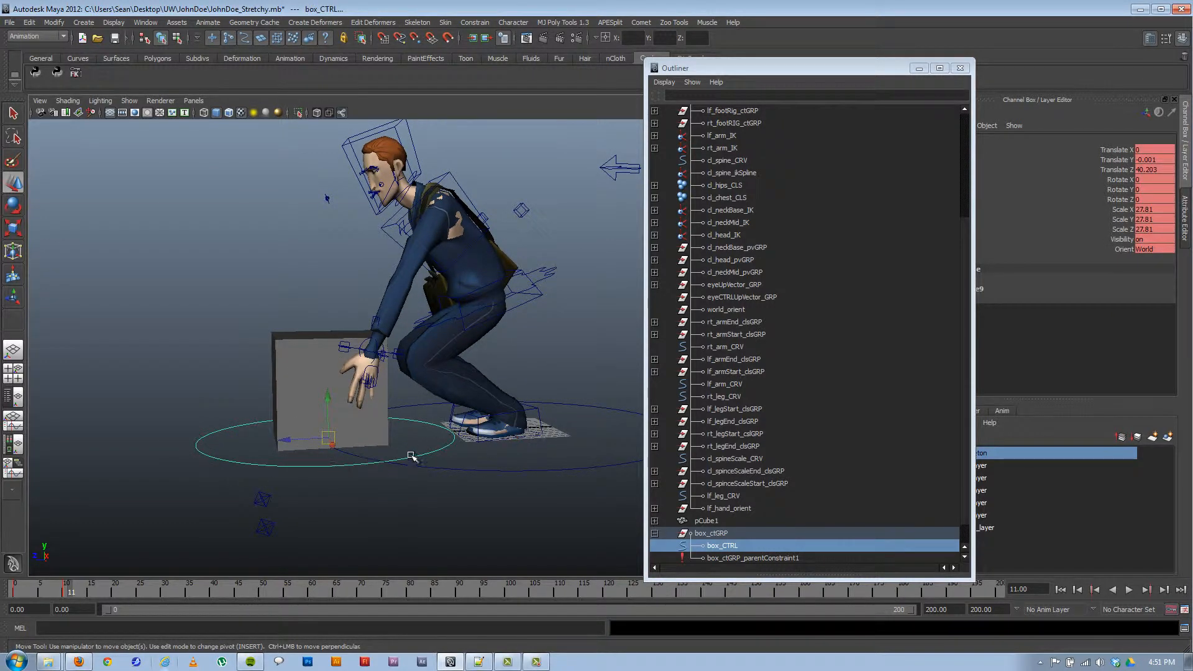
pyautogui.press('p')
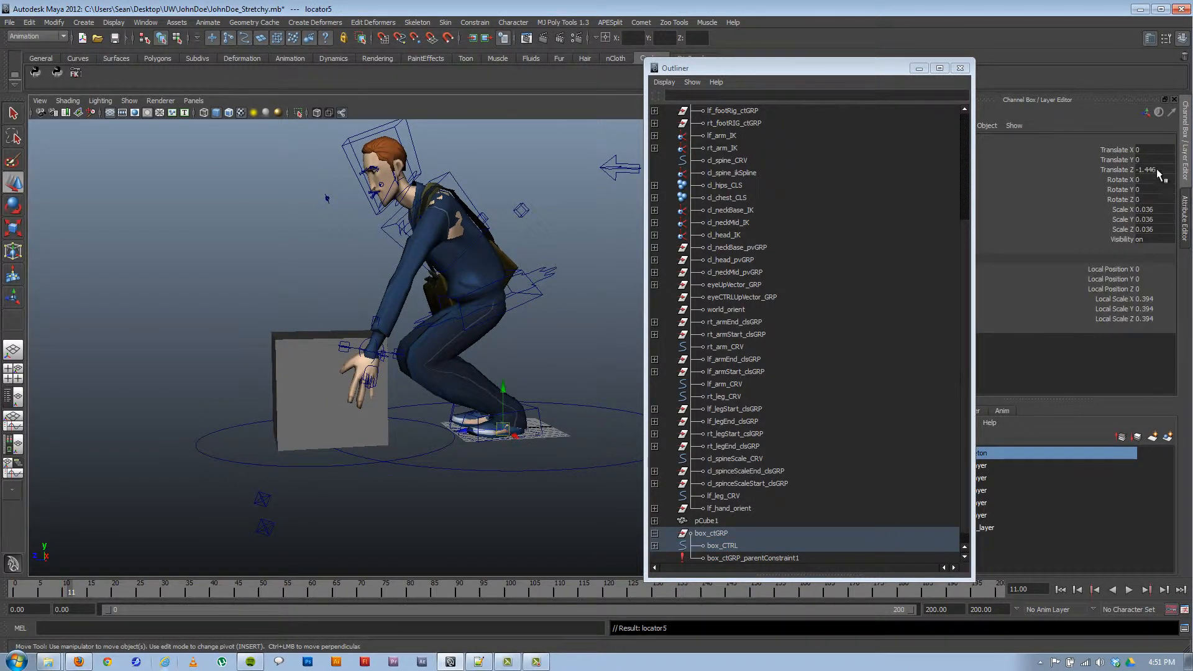
# Step: Set the locator's Translate Z to 0 to align it with box_CTRL, and unparent it
pyautogui.doubleClick(1157, 170)
pyautogui.write('0')
pyautogui.press('Return')
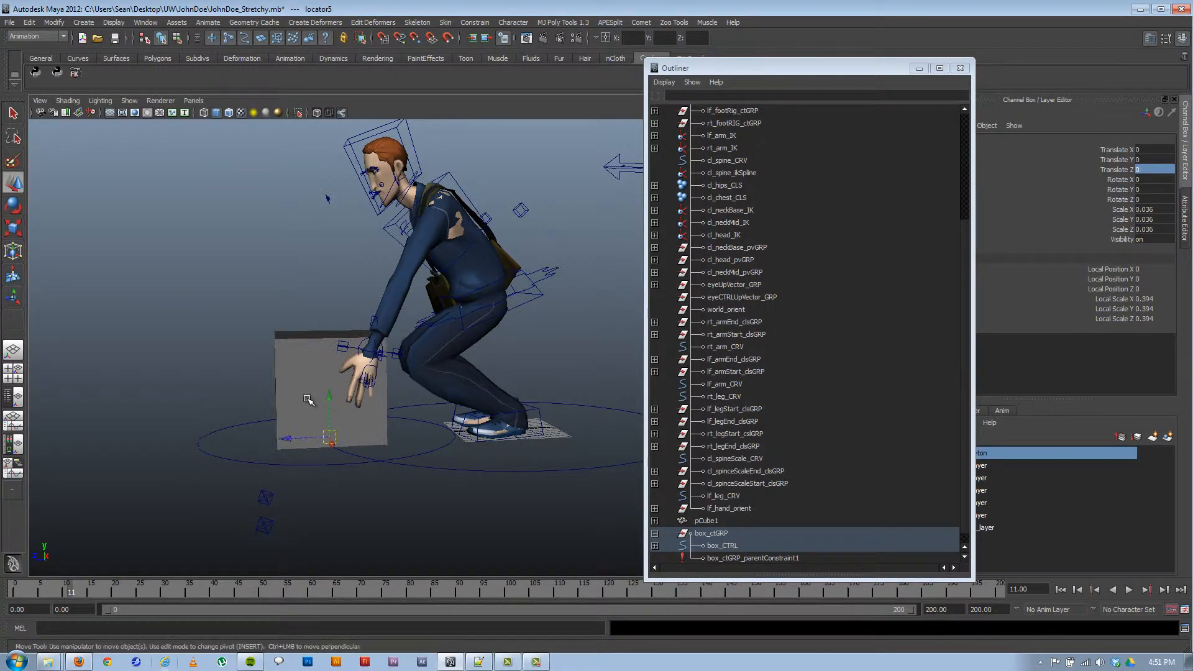
pyautogui.hotkey('shift', 'p')
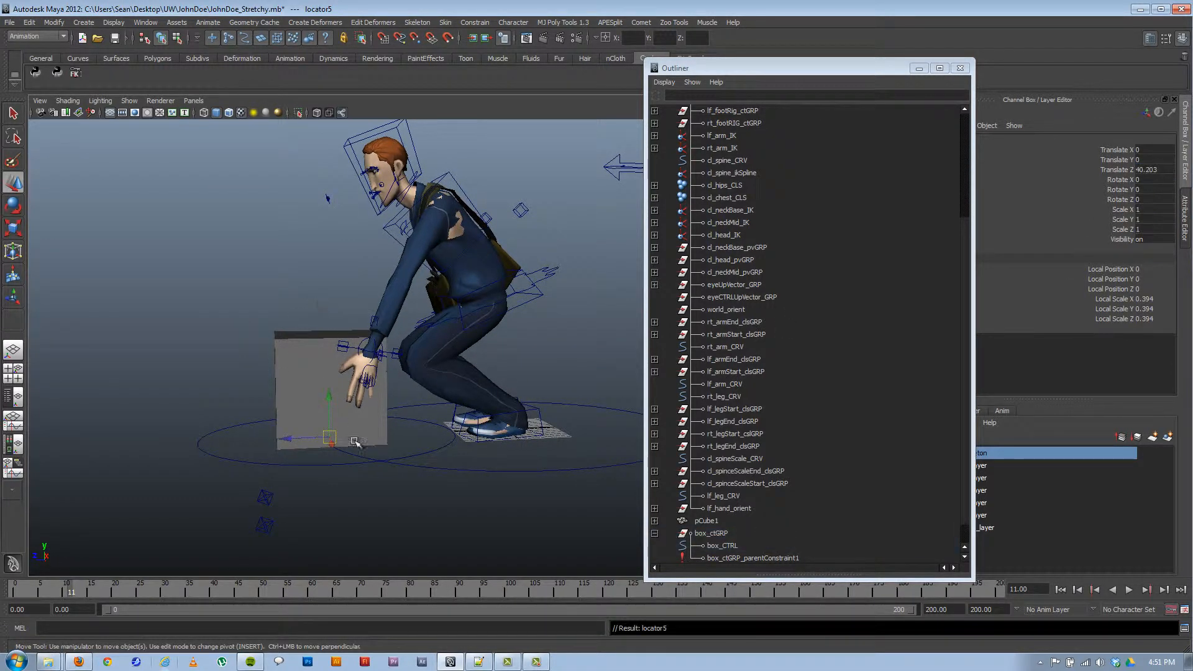
# Step: Set box_CTRL's Orient attribute to Left Hand at frame 11
pyautogui.keyDown('alt'); pyautogui.moveTo(314, 446); pyautogui.dragTo(293, 410); pyautogui.keyUp('alt')
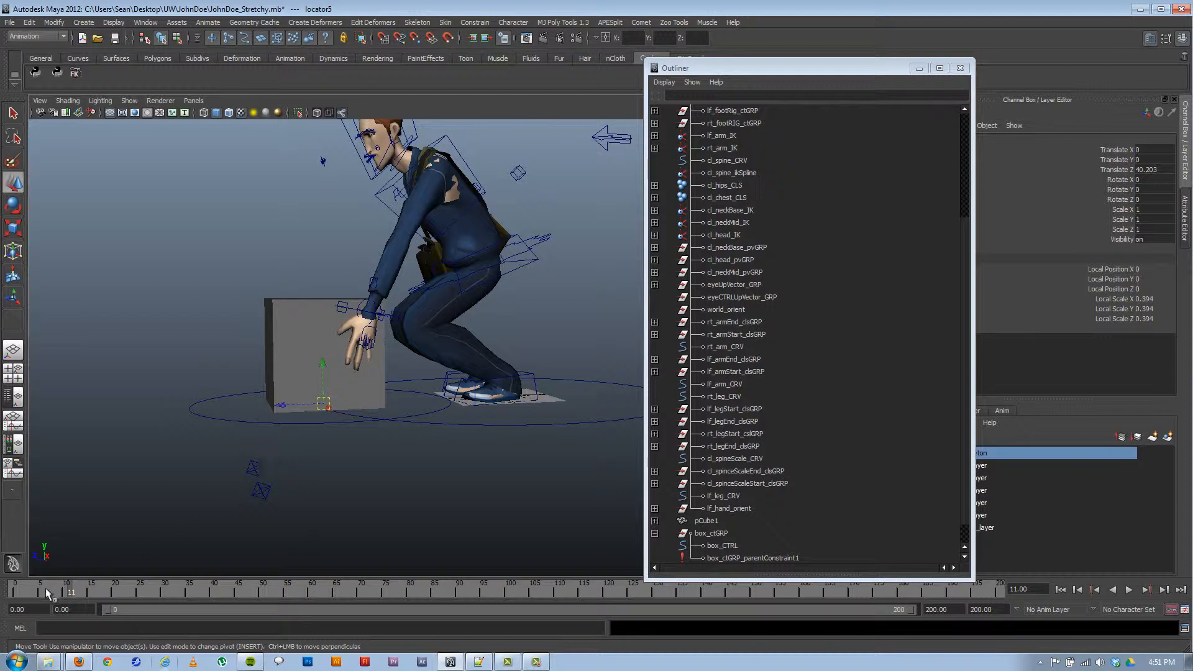
pyautogui.hotkey('alt', 'v')
pyautogui.moveTo(234, 396); pyautogui.dragTo(235, 441)
pyautogui.click(1163, 252)
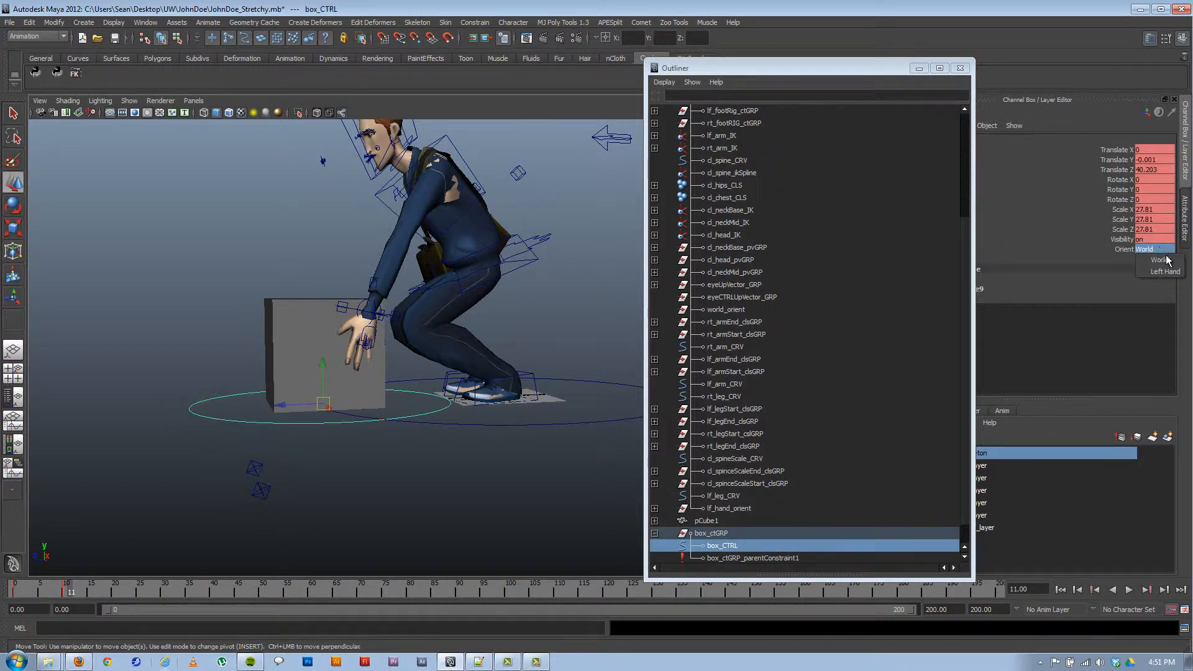
pyautogui.click(1154, 265)
# Step: Snap box_CTRL back onto the locator, at about 20.9, 27.7, -0.4
pyautogui.moveTo(163, 487); pyautogui.dragTo(182, 518)
pyautogui.press('v')
pyautogui.moveTo(309, 395); pyautogui.dragTo(326, 412, button='middle')
# Step: Rotate box_CTRL to about 7.7, -13.9, 31.4 degrees so the box sits upright in its original orientation
pyautogui.keyDown('alt'); pyautogui.moveTo(325, 413); pyautogui.dragTo(339, 354); pyautogui.keyUp('alt')
pyautogui.press('e')
pyautogui.keyDown('alt'); pyautogui.moveTo(240, 402); pyautogui.dragTo(349, 410); pyautogui.keyUp('alt')
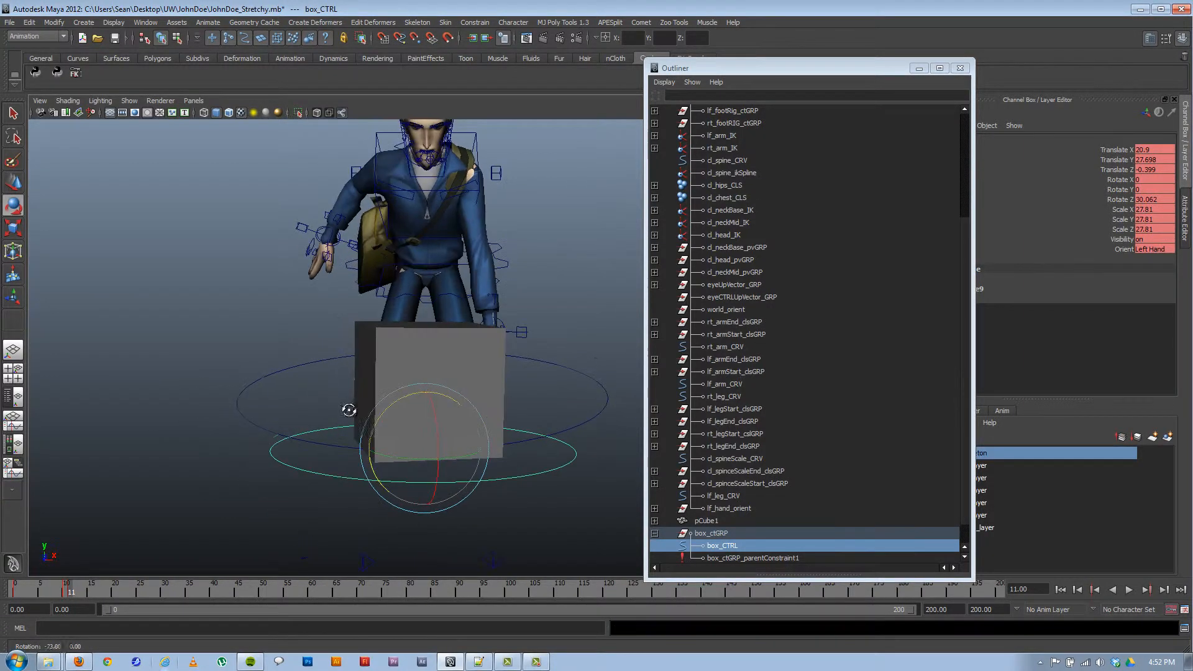
pyautogui.moveTo(450, 458); pyautogui.dragTo(363, 412)
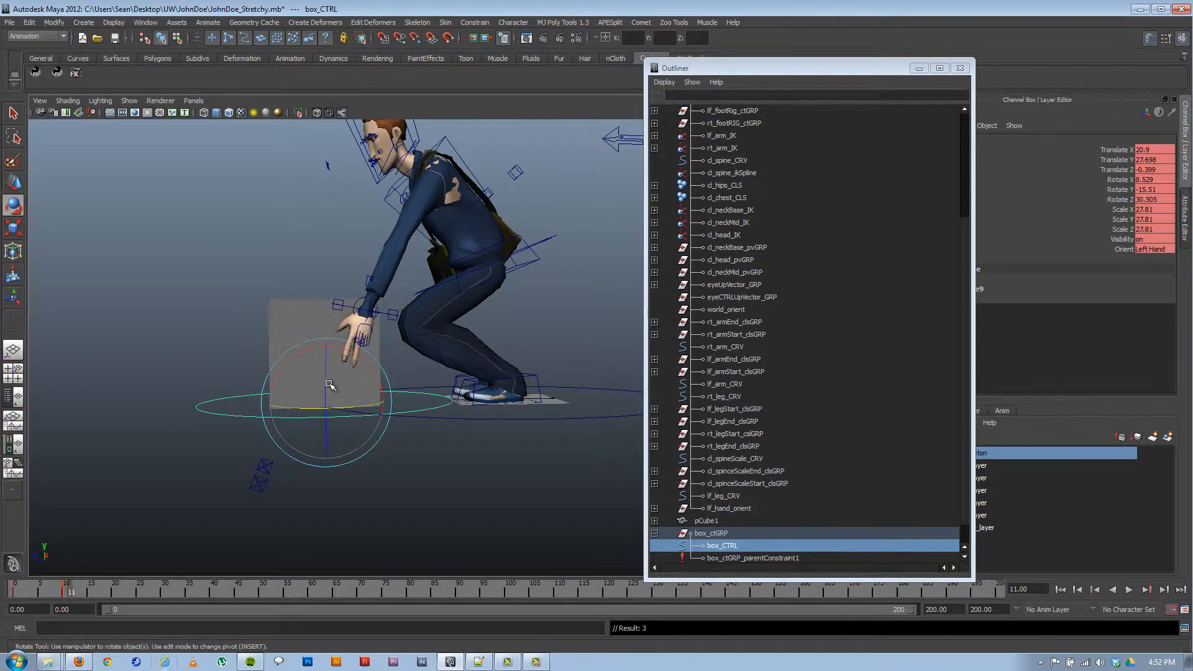
pyautogui.moveTo(330, 390); pyautogui.dragTo(333, 383)
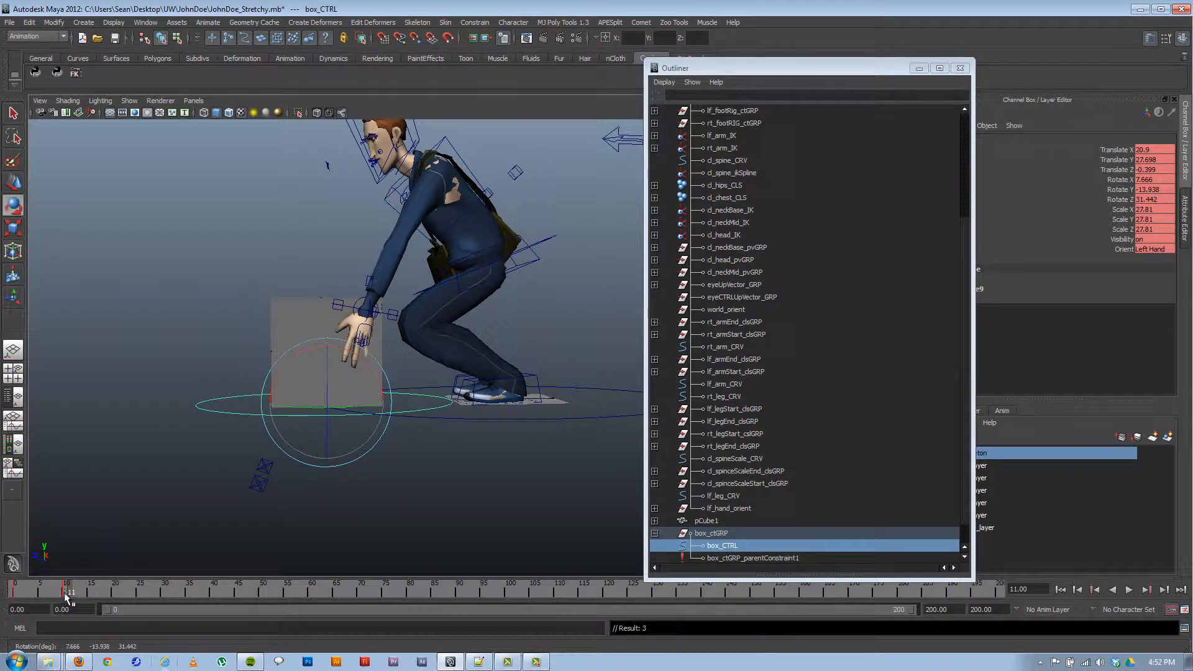
# Step: Play and scrub the animation between frames 0 and 11 to examine the box's switch from world to hand space
pyautogui.hotkey('alt', 'v')
pyautogui.moveTo(76, 590); pyautogui.dragTo(66, 589)
pyautogui.keyDown('alt'); pyautogui.moveTo(197, 450); pyautogui.dragTo(332, 459); pyautogui.keyUp('alt')
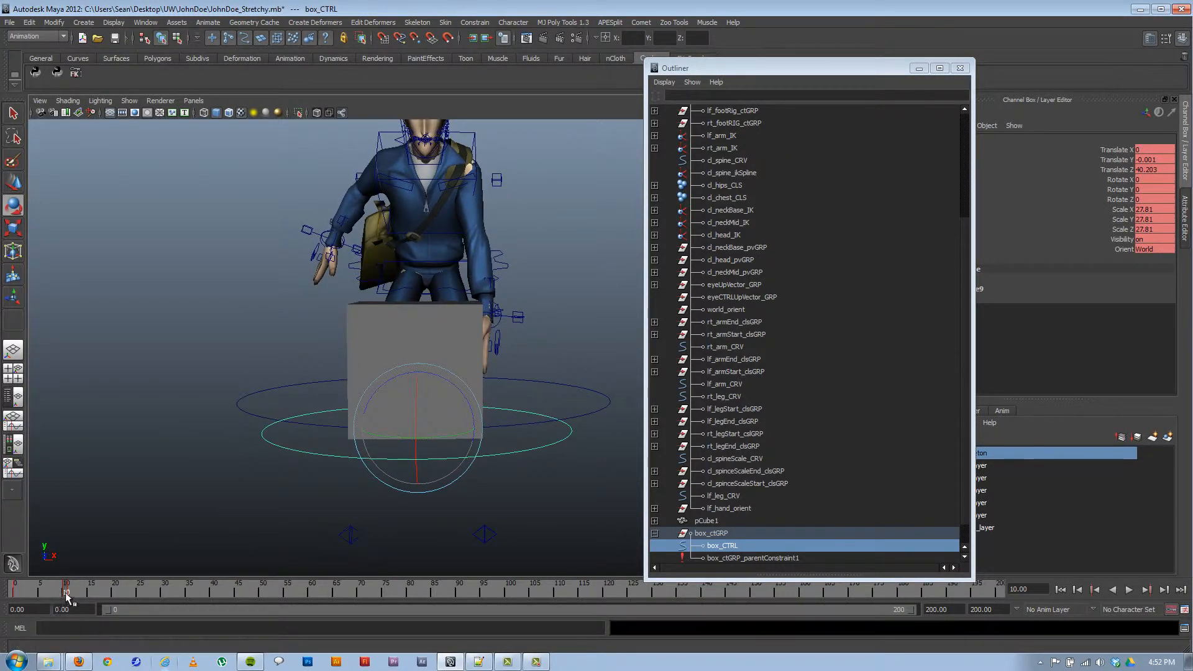
pyautogui.hotkey('alt', 'v')
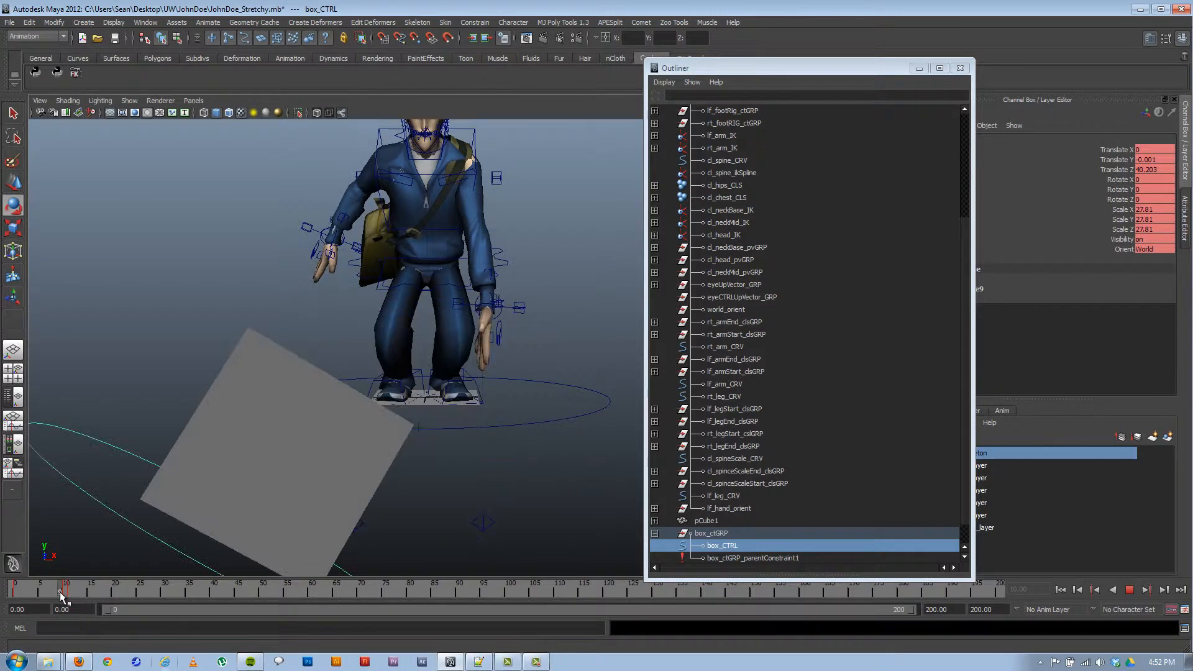
pyautogui.click(65, 593)
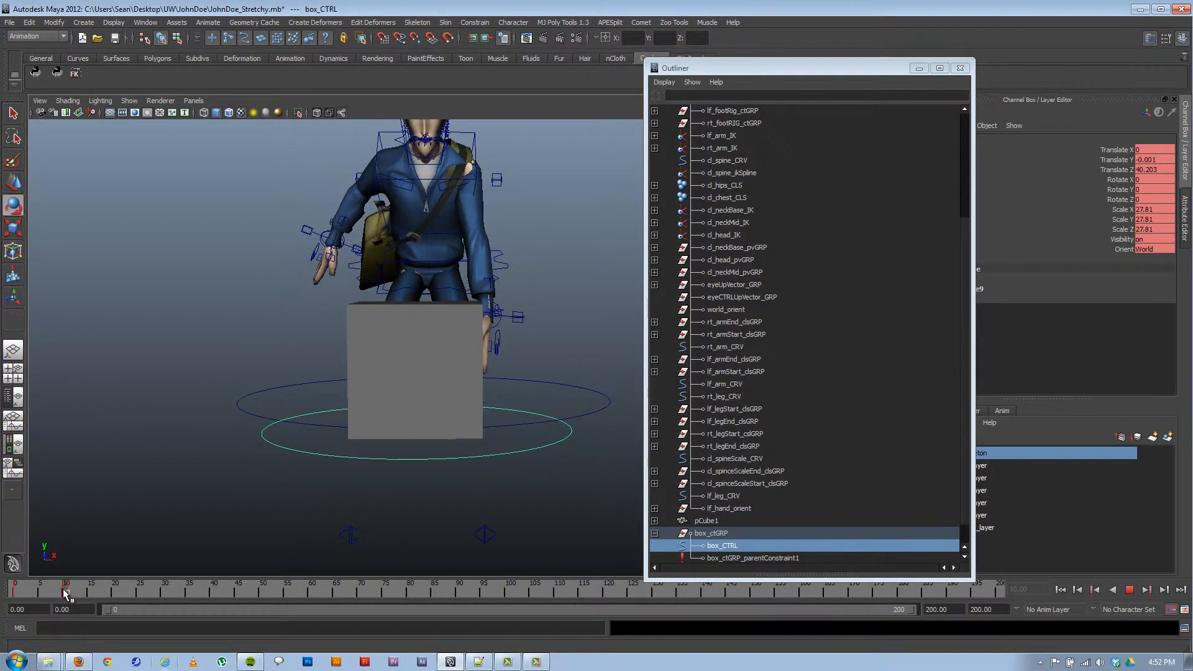
pyautogui.click(28, 593)
pyautogui.click(18, 591)
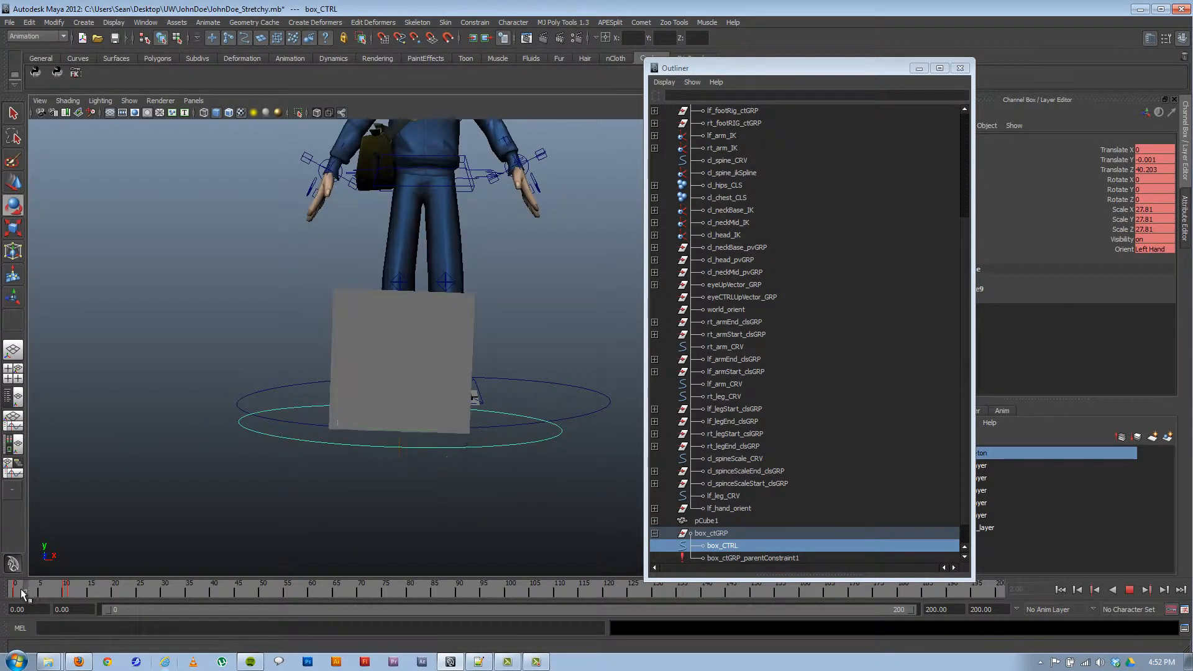
# Step: Set box_CTRL's Orient attribute to World at frame 0, and scrub to frame 11 to check the switch
pyautogui.click(1146, 250)
pyautogui.click(1157, 269)
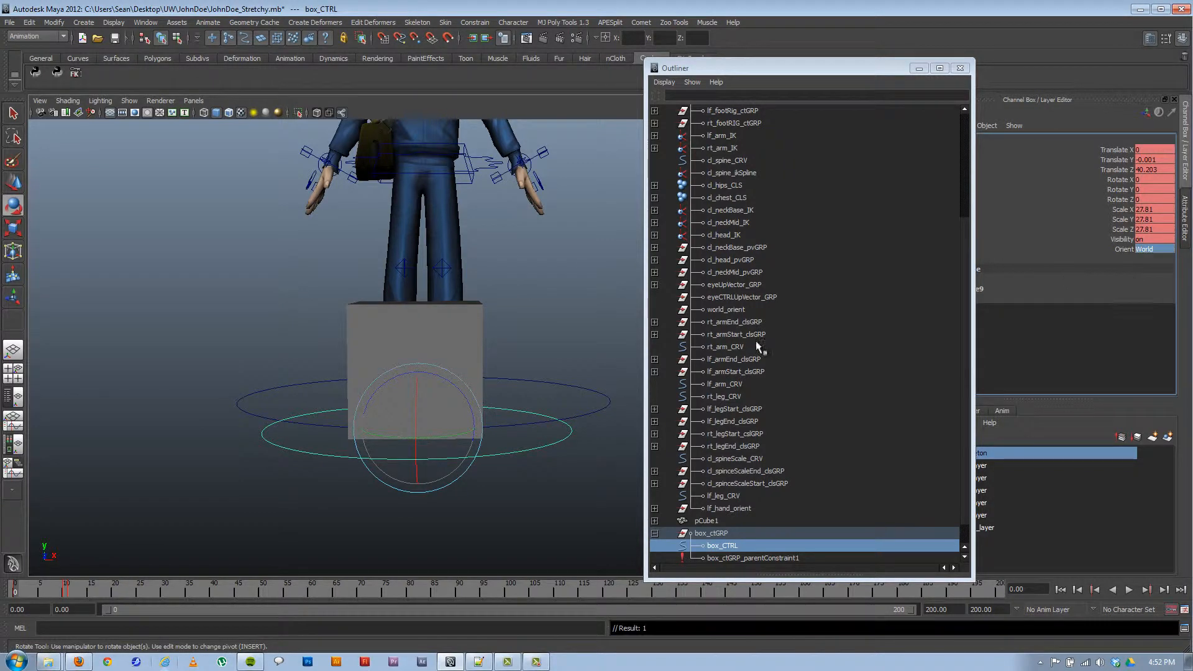
pyautogui.moveTo(16, 592); pyautogui.dragTo(71, 588)
# Step: Try moving lf_hand_ikCTRL at frame 11 to test the box's following, and undo the changes
pyautogui.keyDown('alt'); pyautogui.moveTo(546, 367); pyautogui.dragTo(325, 298); pyautogui.keyUp('alt')
pyautogui.click(398, 315)
pyautogui.press('w')
pyautogui.hotkey('ctrl', 'z')
pyautogui.hotkey('ctrl', 'z')
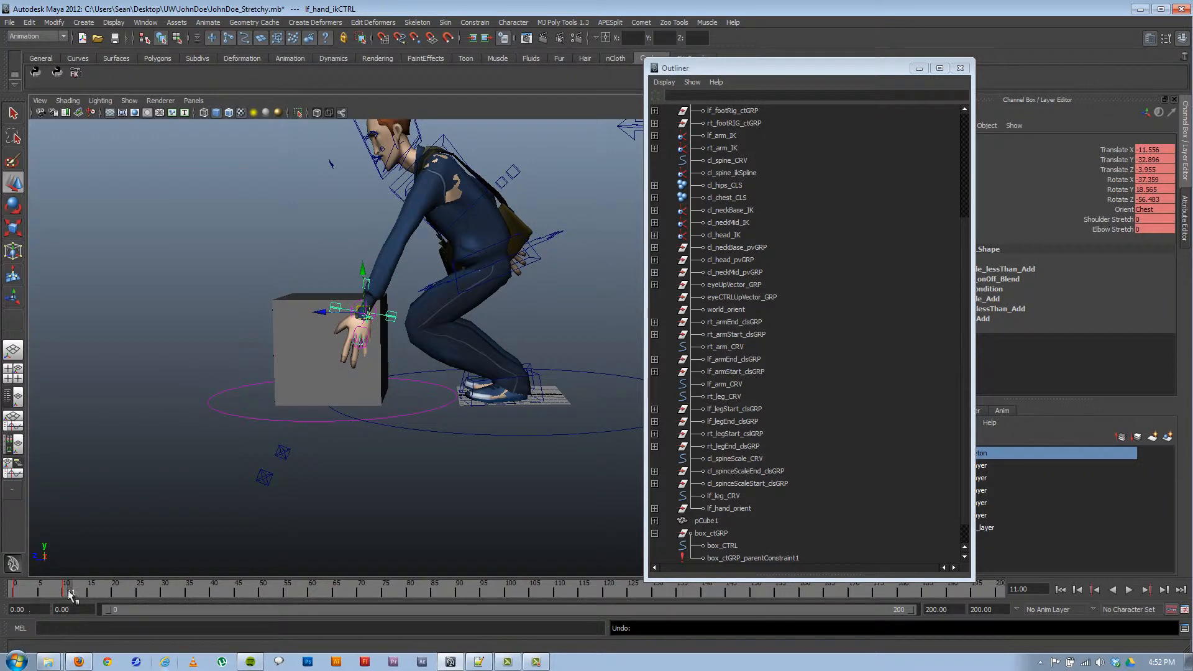
# Step: At frame 20, raise cl_CoG_CTRL to about 1.8, -1.4, -1.4 and rotate it about -30.3 degrees in X to lift the box
pyautogui.moveTo(73, 588); pyautogui.dragTo(117, 589)
pyautogui.keyDown('alt'); pyautogui.moveTo(499, 272); pyautogui.dragTo(426, 379, button='middle'); pyautogui.keyUp('alt')
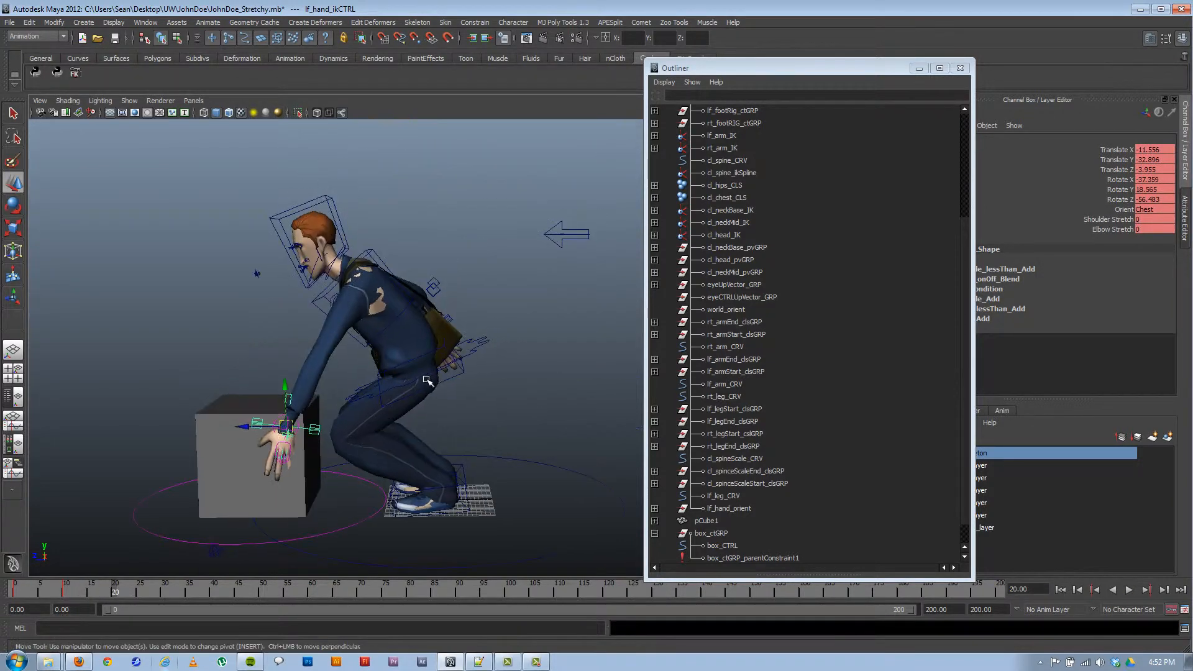
pyautogui.click(476, 350)
pyautogui.keyDown('alt'); pyautogui.moveTo(424, 366); pyautogui.dragTo(439, 266); pyautogui.keyUp('alt')
pyautogui.press('e')
pyautogui.click(513, 197)
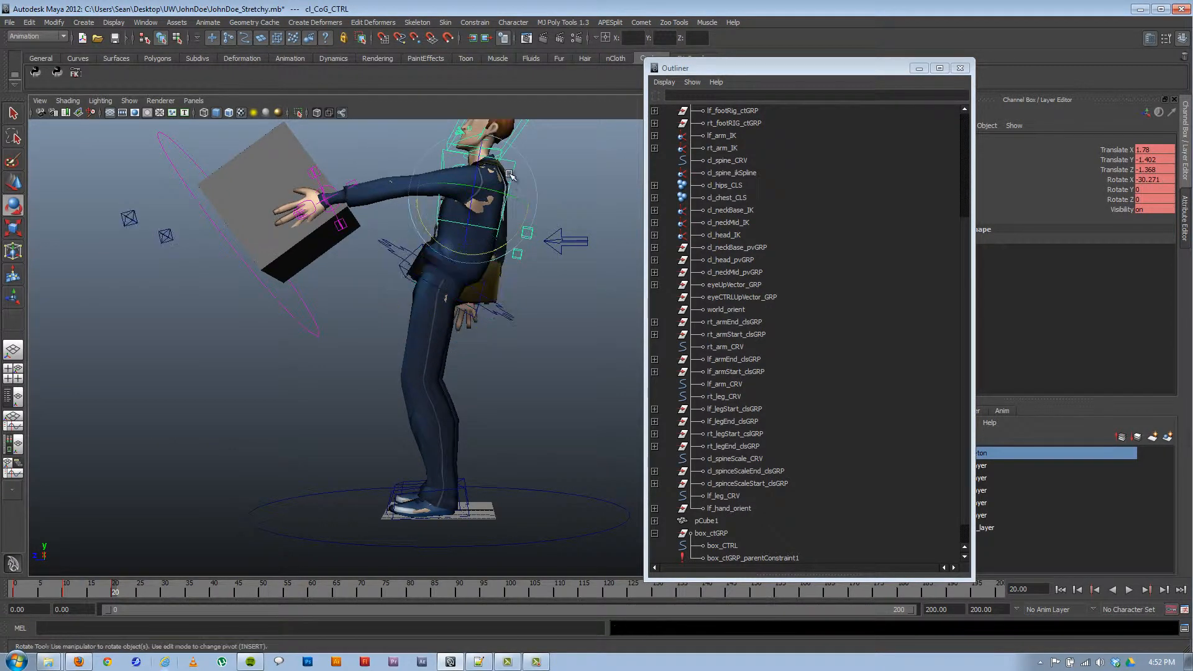
# Step: Rotate cl_chest_CTRL to about 2.6 degrees in X, and reposition lf_hand_ikCTRL to bring the box down closer to the body
pyautogui.moveTo(517, 240); pyautogui.dragTo(504, 246)
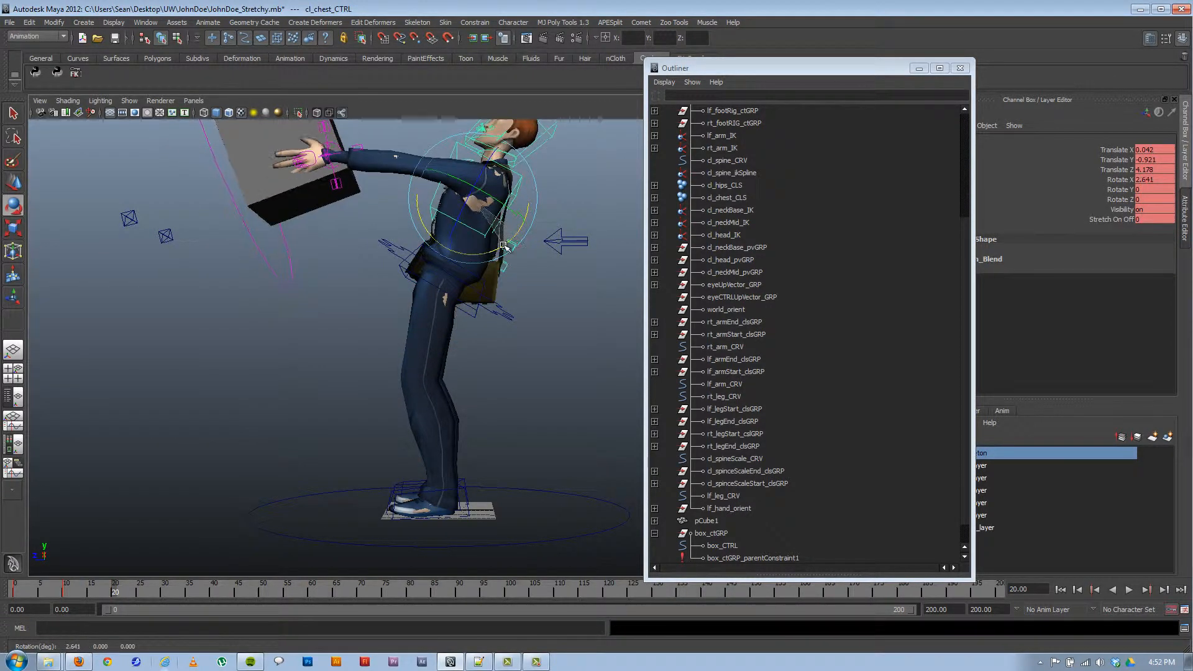
pyautogui.click(340, 185)
pyautogui.moveTo(380, 191); pyautogui.dragTo(392, 133)
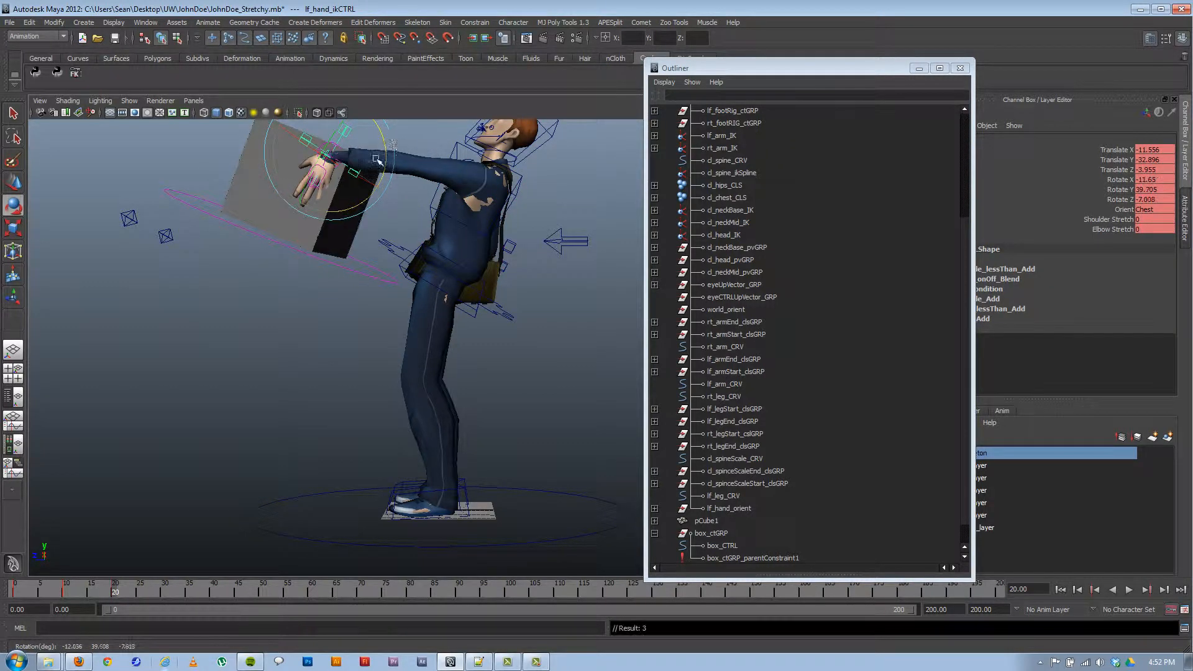
pyautogui.press('w')
pyautogui.moveTo(325, 156); pyautogui.dragTo(392, 216)
pyautogui.keyDown('alt'); pyautogui.moveTo(398, 224); pyautogui.dragTo(370, 242); pyautogui.keyUp('alt')
pyautogui.press('e')
pyautogui.keyDown('alt'); pyautogui.moveTo(509, 187); pyautogui.dragTo(453, 286, button='middle'); pyautogui.keyUp('alt')
# Step: Rotate cl_chest_CTRL to about 42.4 degrees in X and move lf_hand_ikCTRL to about -23.7, -20, -2.4
pyautogui.click(472, 277)
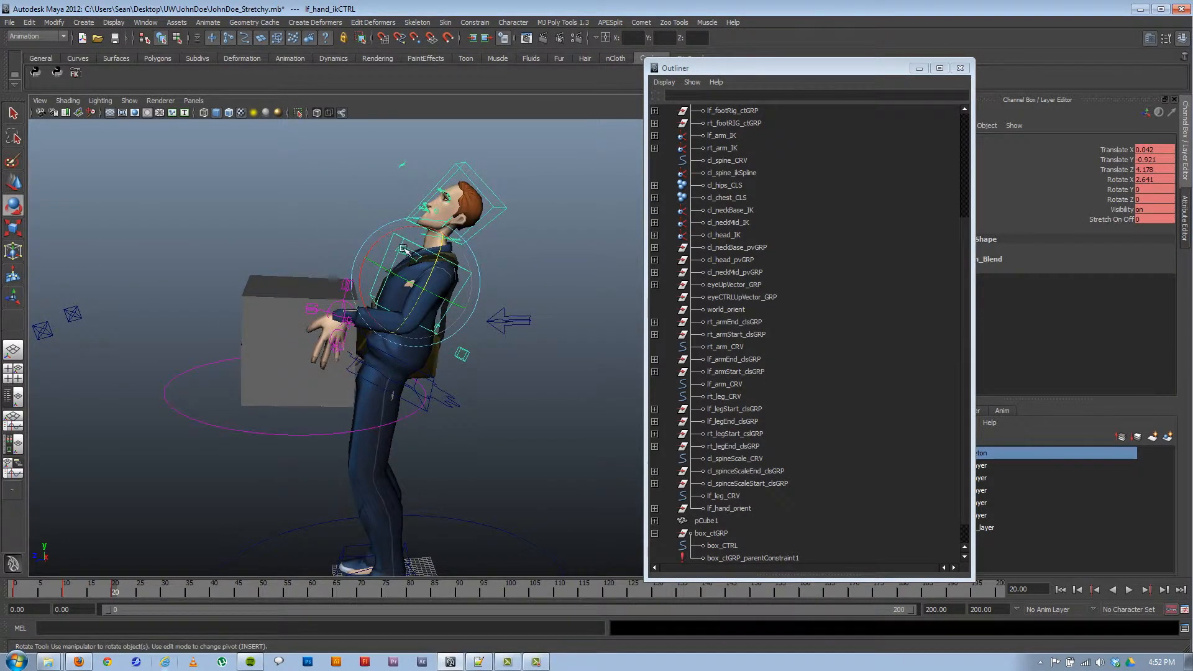
pyautogui.moveTo(388, 244); pyautogui.dragTo(353, 269)
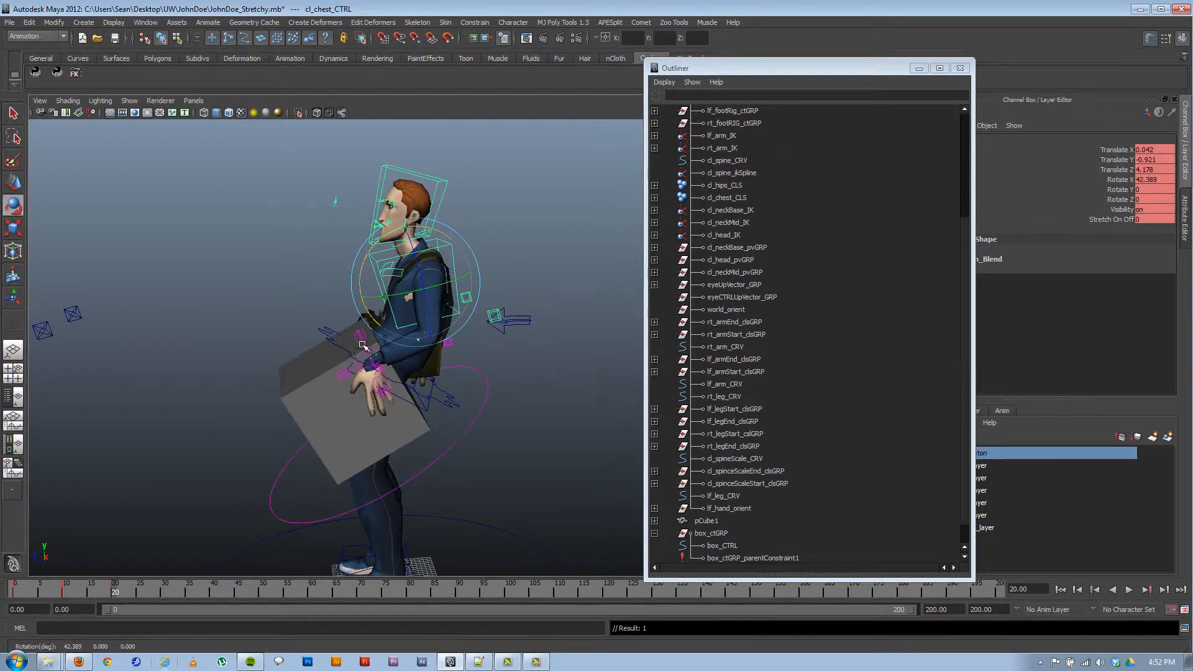
pyautogui.click(361, 334)
pyautogui.press('w')
pyautogui.moveTo(369, 362); pyautogui.dragTo(348, 287)
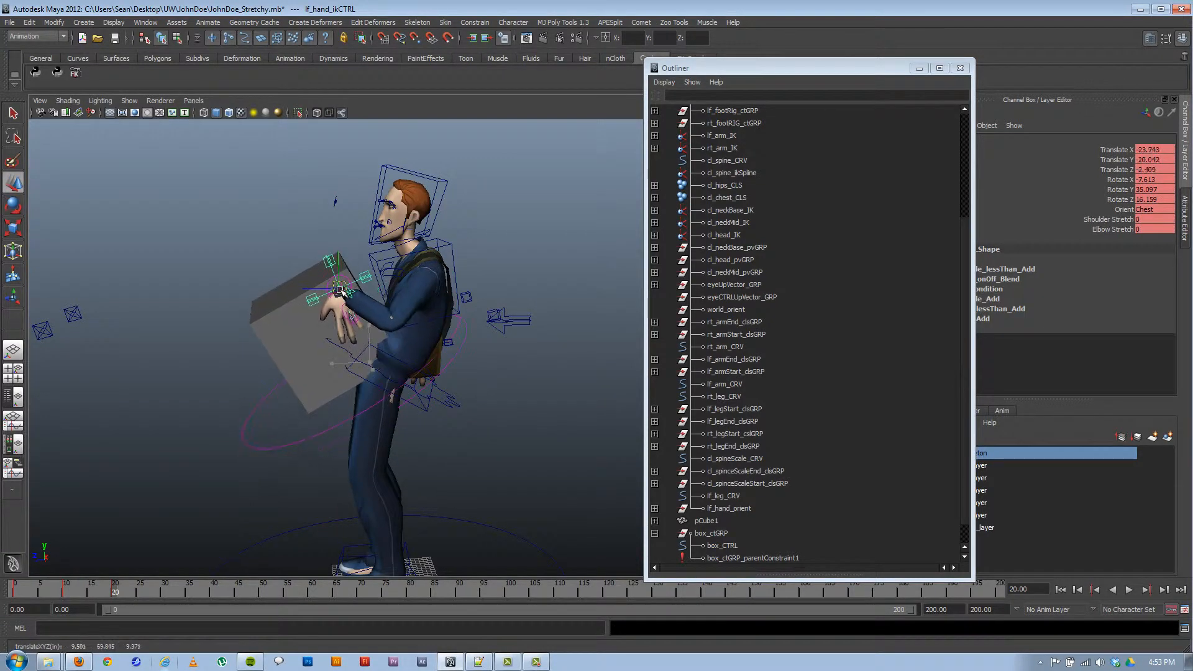
# Step: Adjust lf_hand_ikCTRL to translate about -15.8, -16.1, 1.2 and rotate about -32.3, 26.1, -35.5 so the box sits before the torso
pyautogui.press('e')
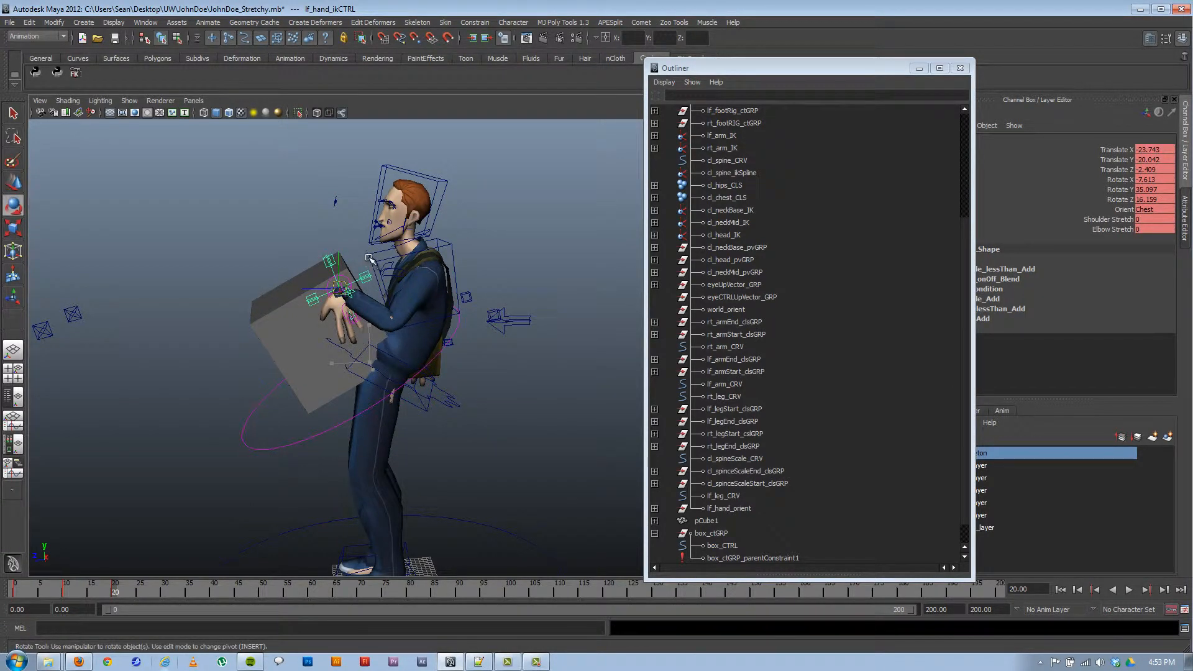
pyautogui.moveTo(371, 239); pyautogui.dragTo(342, 300)
pyautogui.press('w')
pyautogui.press('e')
pyautogui.moveTo(343, 243); pyautogui.dragTo(357, 247)
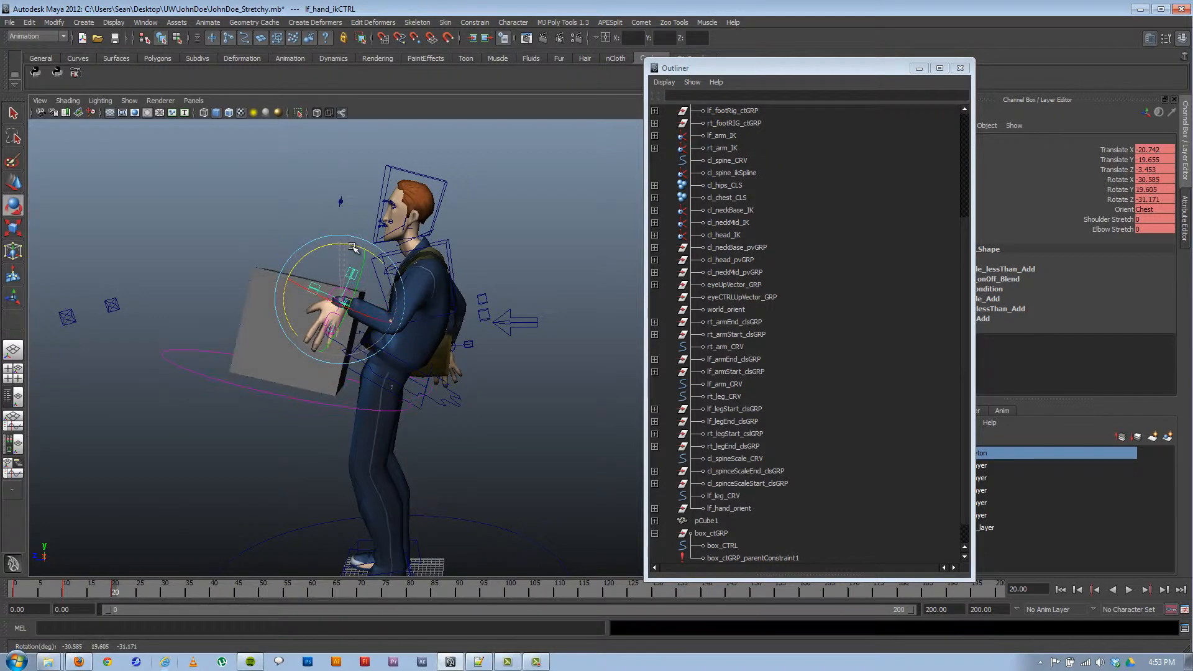
pyautogui.press('w')
pyautogui.moveTo(339, 296); pyautogui.dragTo(529, 310)
pyautogui.press('e')
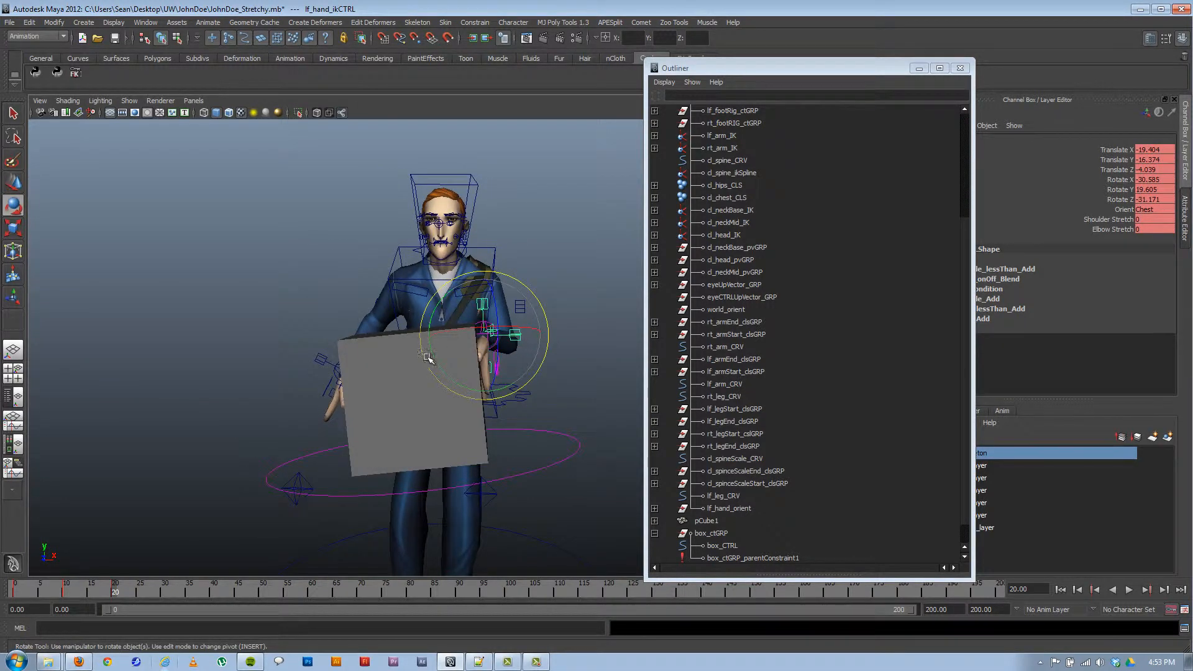
pyautogui.moveTo(429, 358); pyautogui.dragTo(401, 328)
pyautogui.press('w')
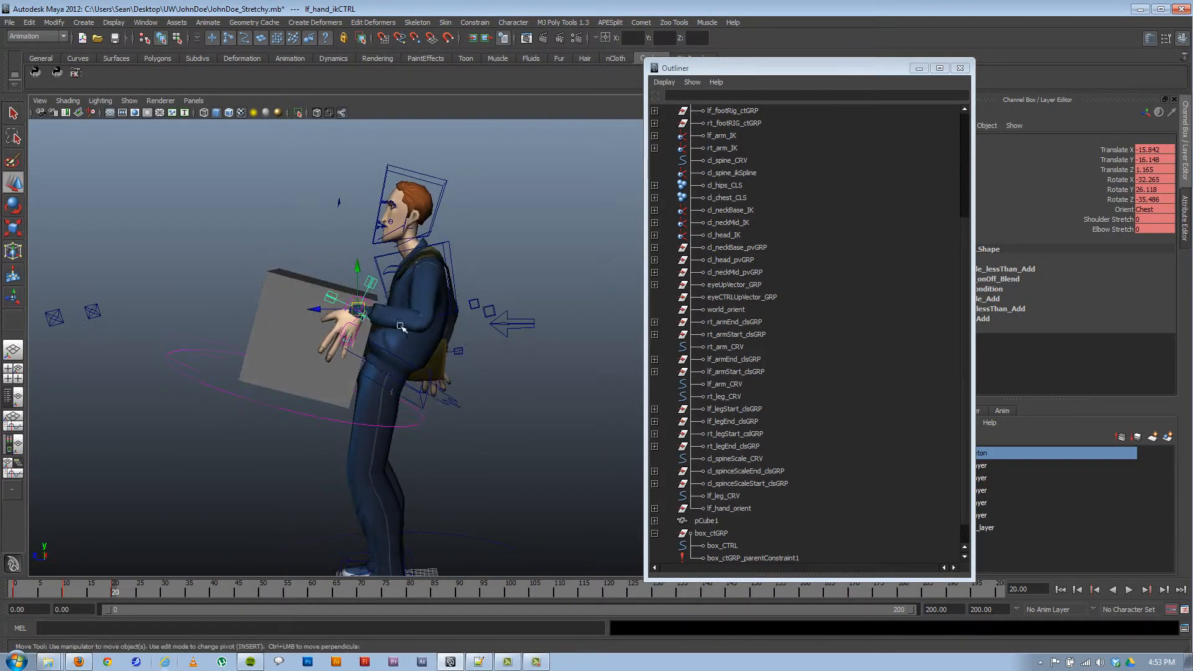
# Step: Rotate cl_head_CTRL to about 2.8 degrees in X and scrub around frame 20 to check the pose
pyautogui.click(443, 180)
pyautogui.press('e')
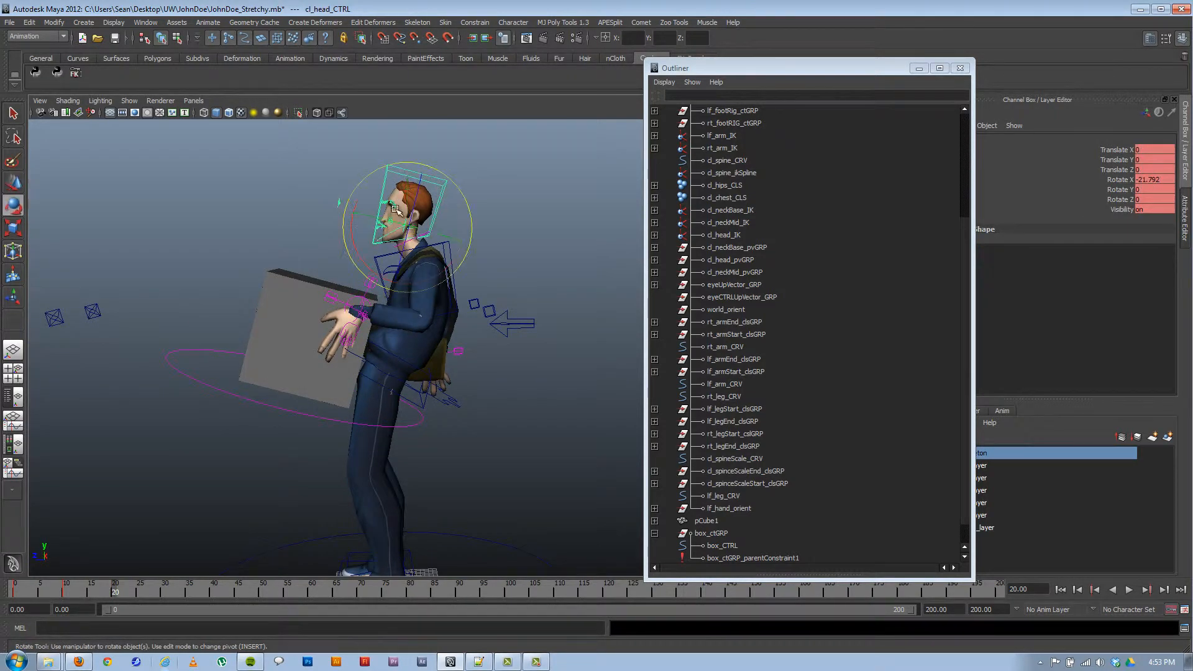
pyautogui.moveTo(353, 243); pyautogui.dragTo(365, 270)
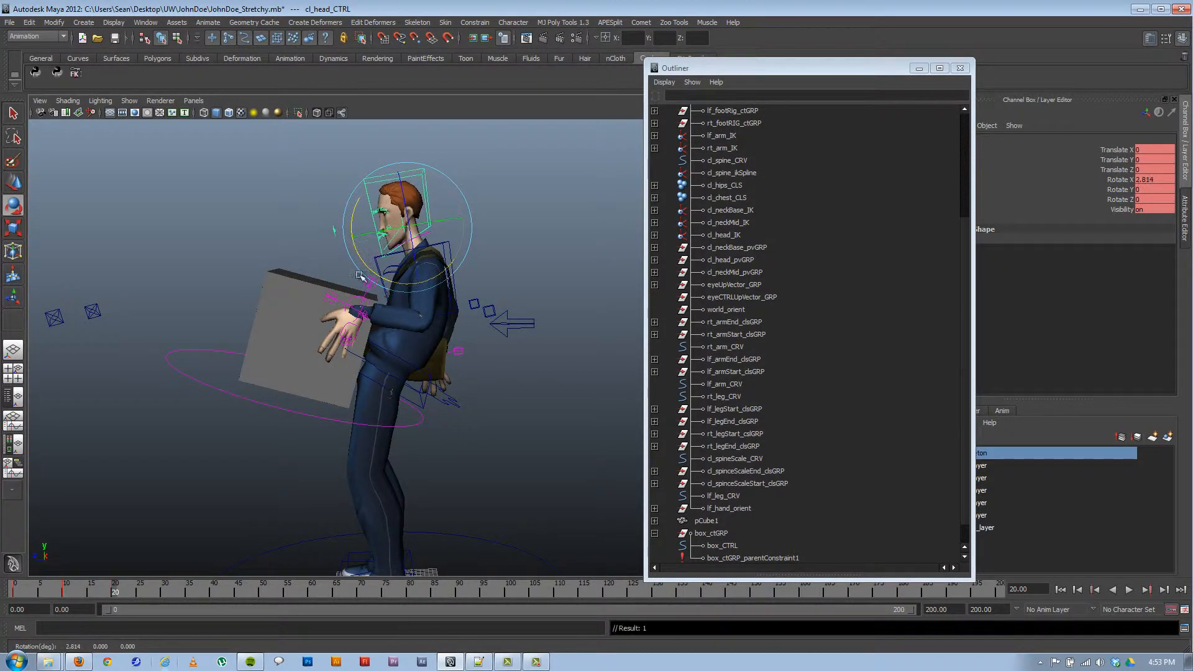
pyautogui.keyDown('alt'); pyautogui.moveTo(344, 322); pyautogui.dragTo(362, 322); pyautogui.keyUp('alt')
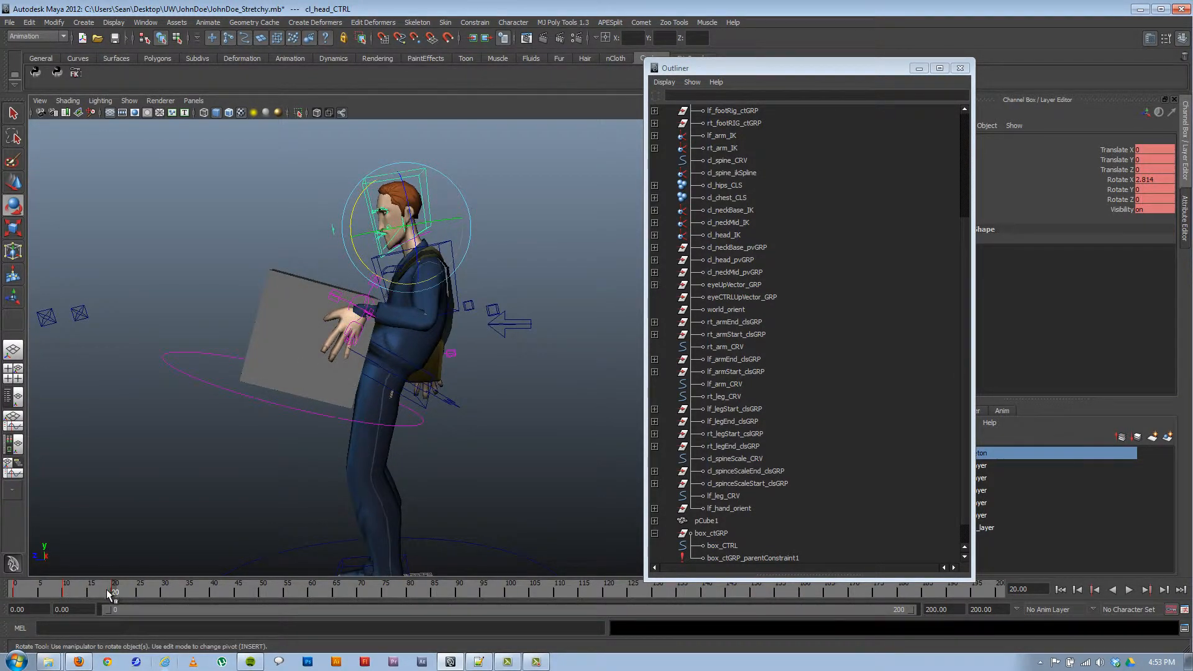
pyautogui.moveTo(106, 589)
pyautogui.mouseDown()
pyautogui.moveTo(9, 596)
pyautogui.moveTo(118, 587)
pyautogui.mouseUp()
# Step: Try moving rt_hand_ikCTRL toward the box, and undo the move
pyautogui.keyDown('alt'); pyautogui.moveTo(288, 391); pyautogui.dragTo(412, 395); pyautogui.keyUp('alt')
pyautogui.click(412, 395)
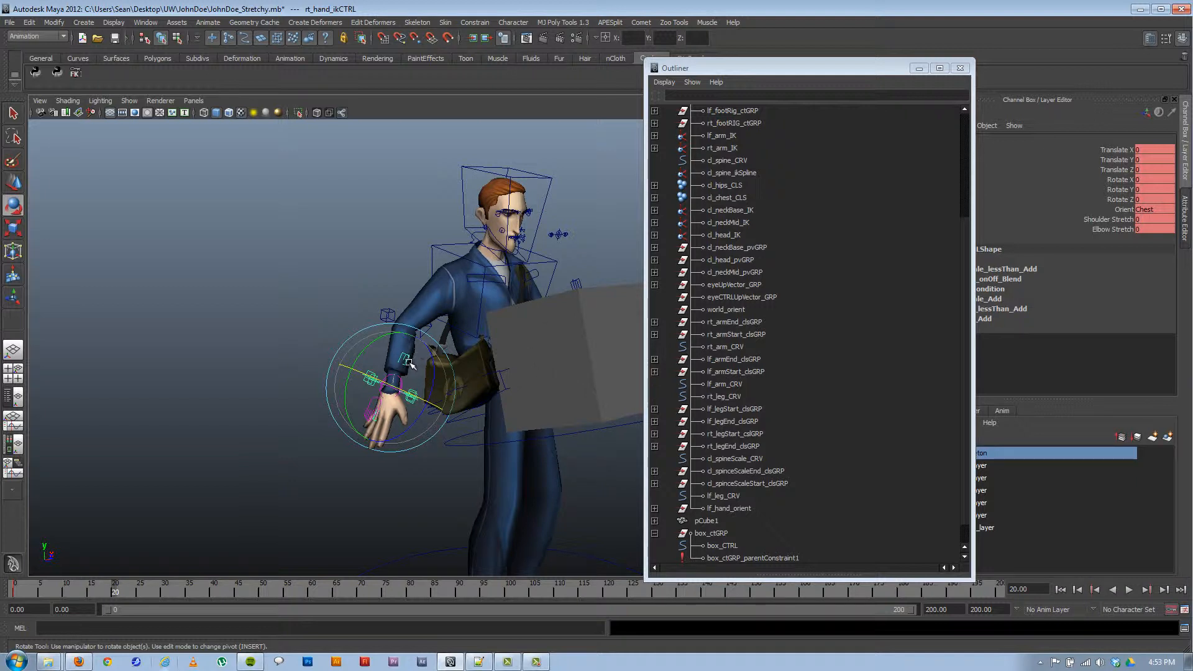
pyautogui.press('w')
pyautogui.moveTo(388, 388); pyautogui.dragTo(422, 362)
pyautogui.hotkey('ctrl', 'z')
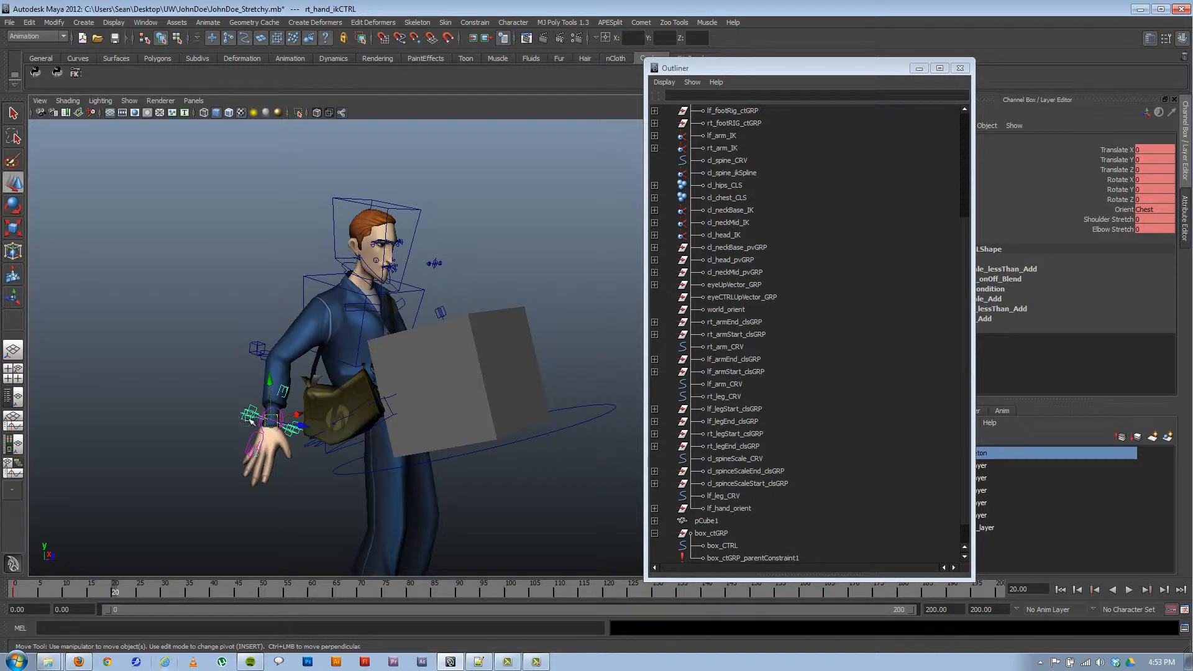
# Step: Return the animation to frame 0, with the character standing behind the box
pyautogui.keyDown('alt'); pyautogui.moveTo(281, 420); pyautogui.dragTo(417, 379); pyautogui.keyUp('alt')
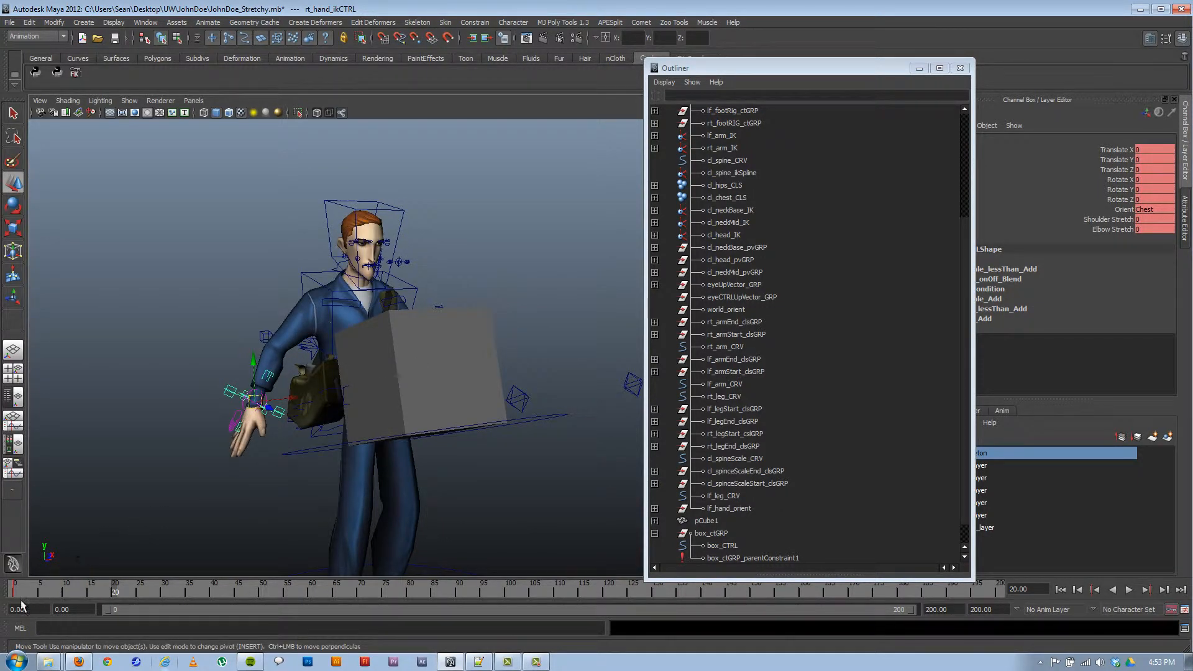
pyautogui.moveTo(21, 592); pyautogui.dragTo(7, 591)
pyautogui.keyDown('alt'); pyautogui.moveTo(359, 465); pyautogui.dragTo(307, 385, button='middle'); pyautogui.keyUp('alt')
pyautogui.keyDown('alt'); pyautogui.moveTo(441, 528); pyautogui.dragTo(380, 524); pyautogui.keyUp('alt')
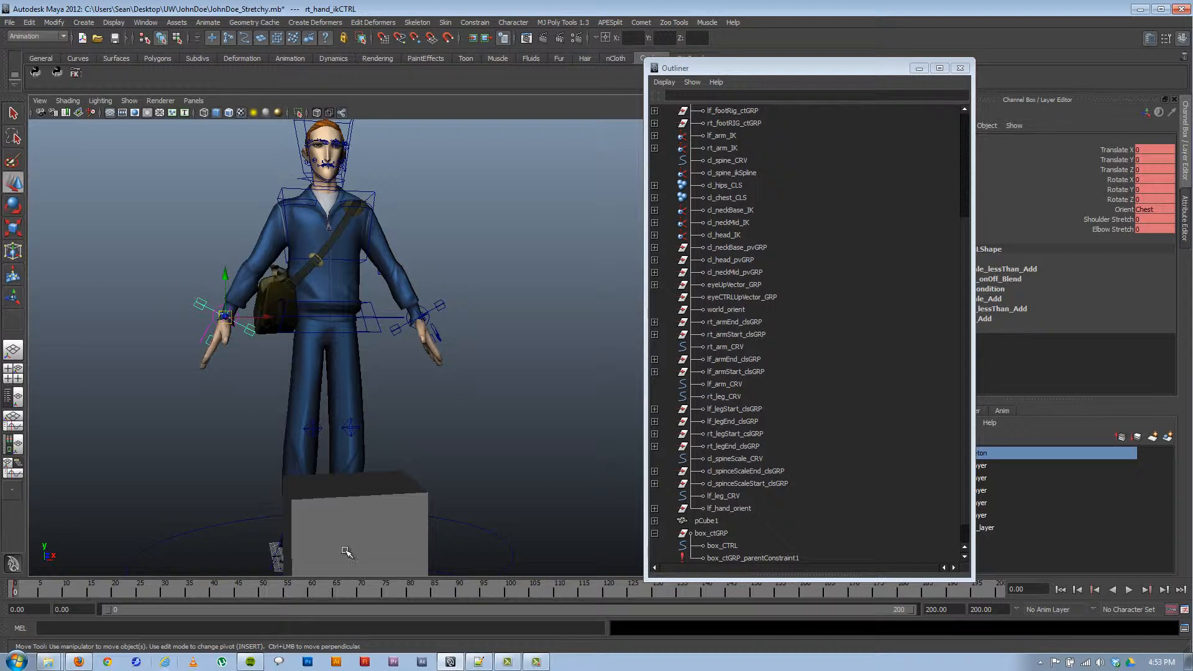
pyautogui.keyDown('alt'); pyautogui.moveTo(313, 535); pyautogui.dragTo(332, 490); pyautogui.keyUp('alt')
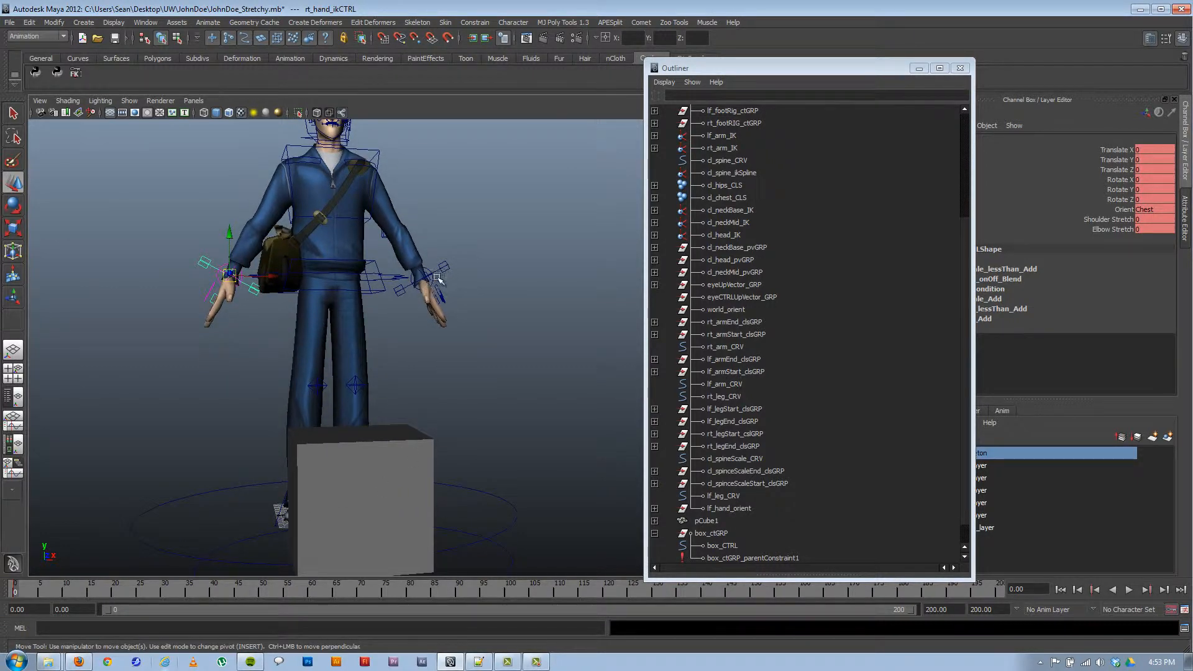
pyautogui.keyDown('alt'); pyautogui.moveTo(349, 457); pyautogui.dragTo(444, 459); pyautogui.keyUp('alt')
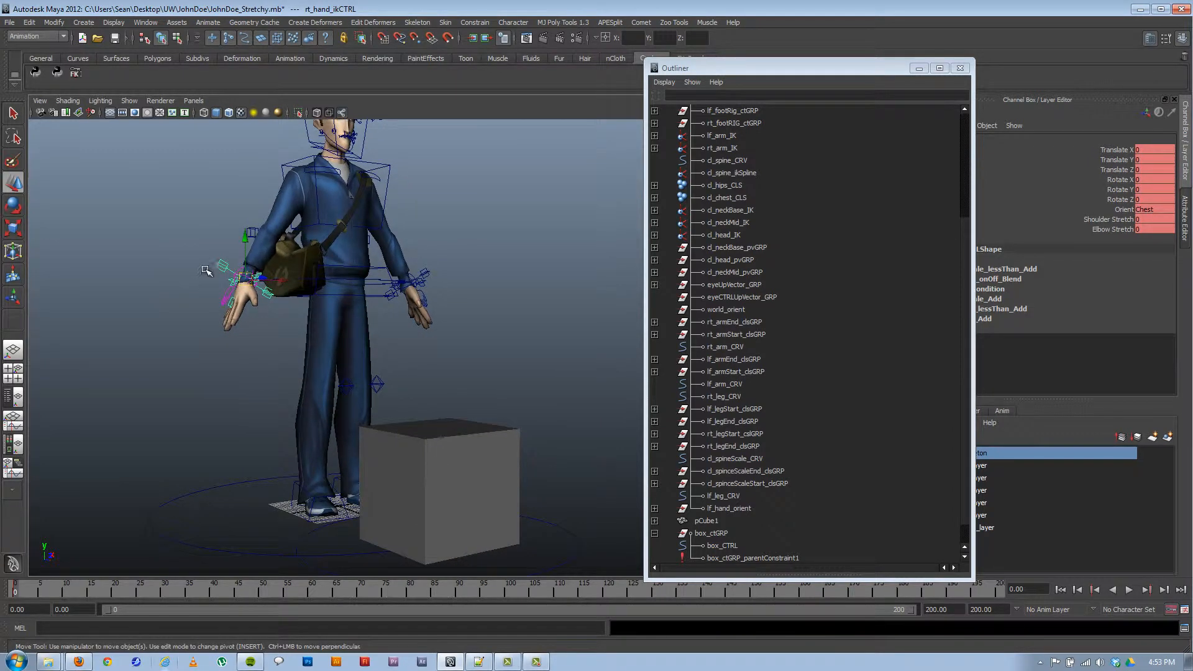
# Step: Examine the orient target weights of the parent constraint on rt_hand_ik_ctGRP
pyautogui.scroll(7, 944, 298)
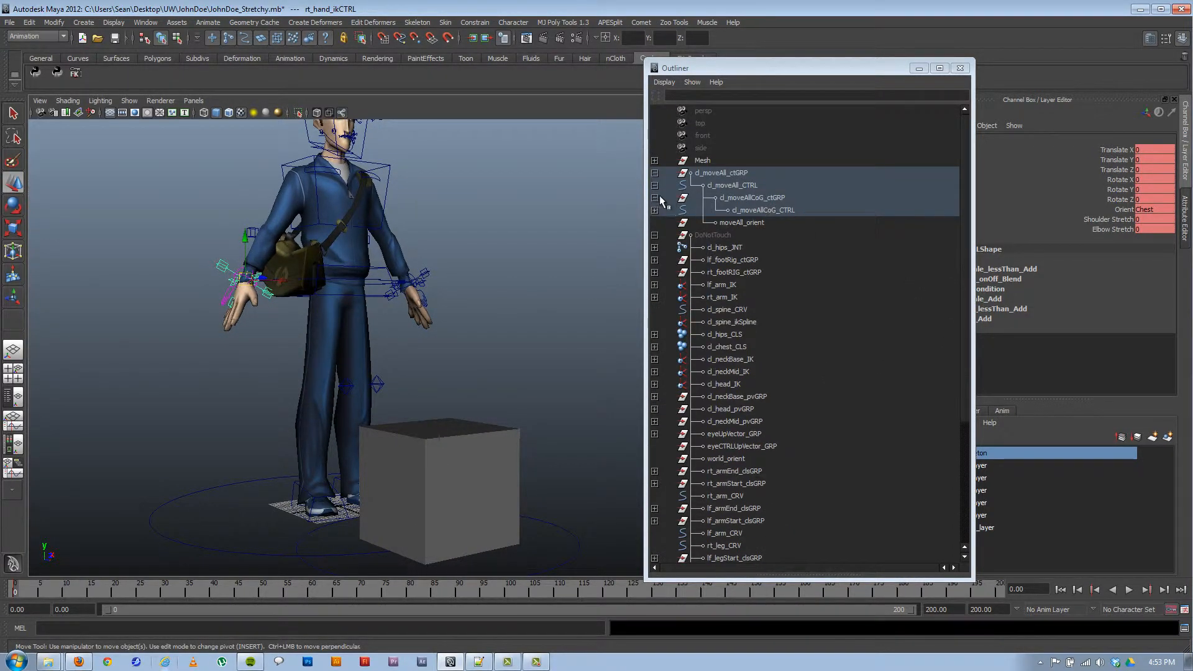
pyautogui.click(654, 309)
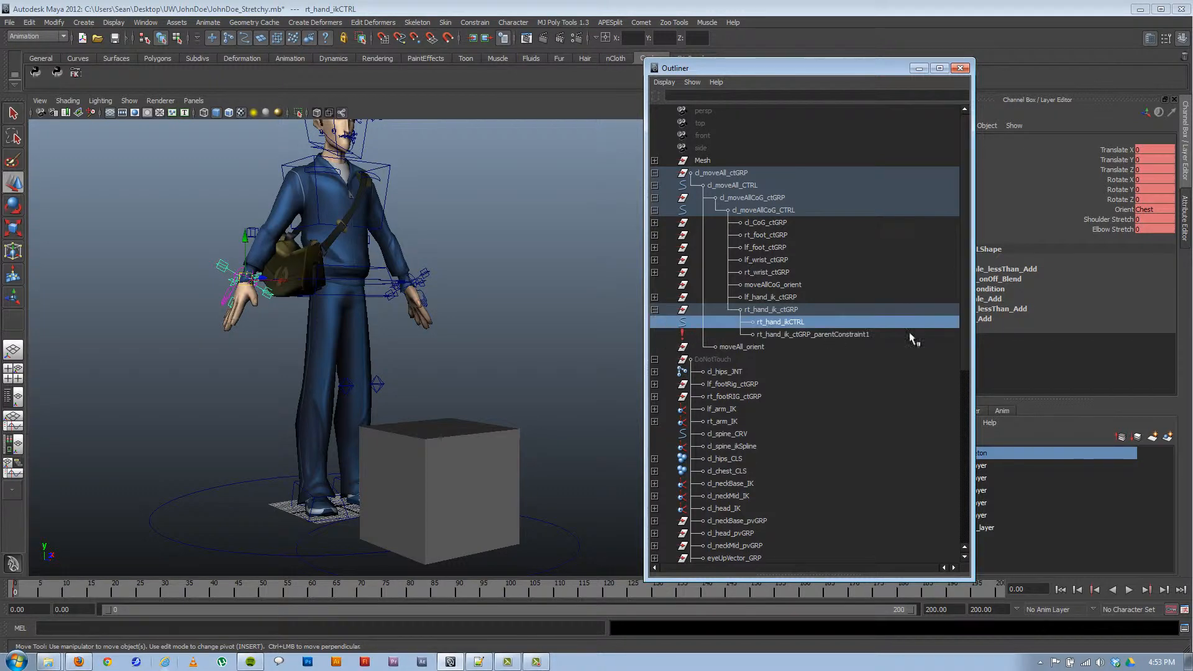
pyautogui.click(811, 335)
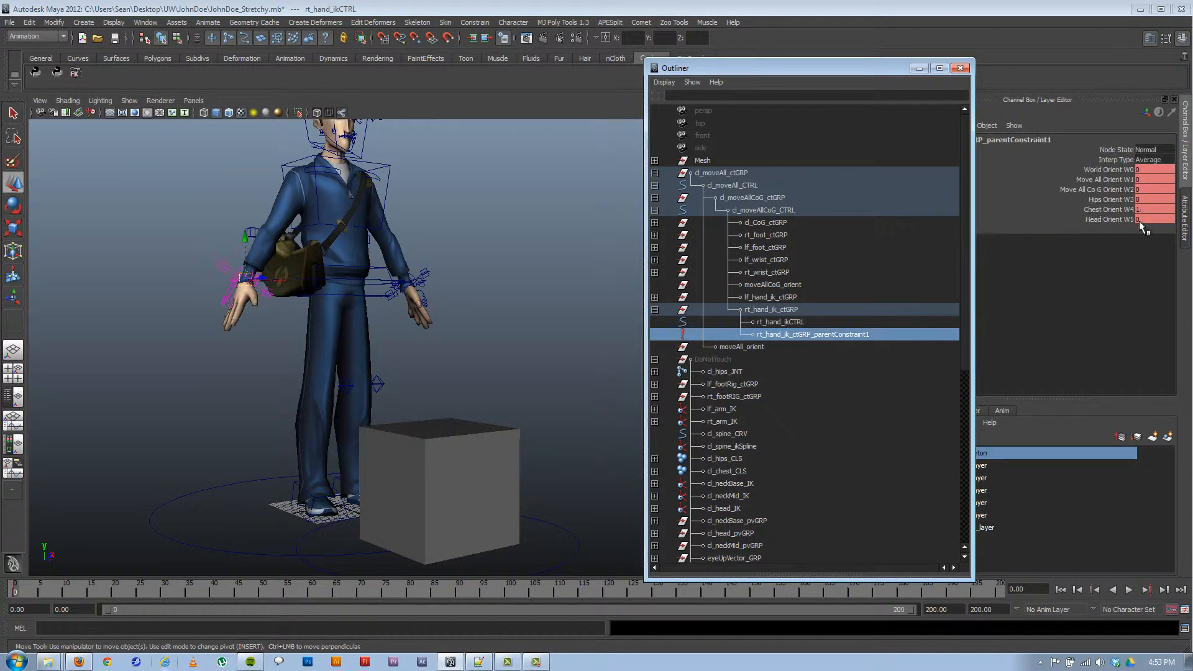
pyautogui.keyDown('alt'); pyautogui.moveTo(396, 435); pyautogui.dragTo(333, 425, button='right'); pyautogui.keyUp('alt')
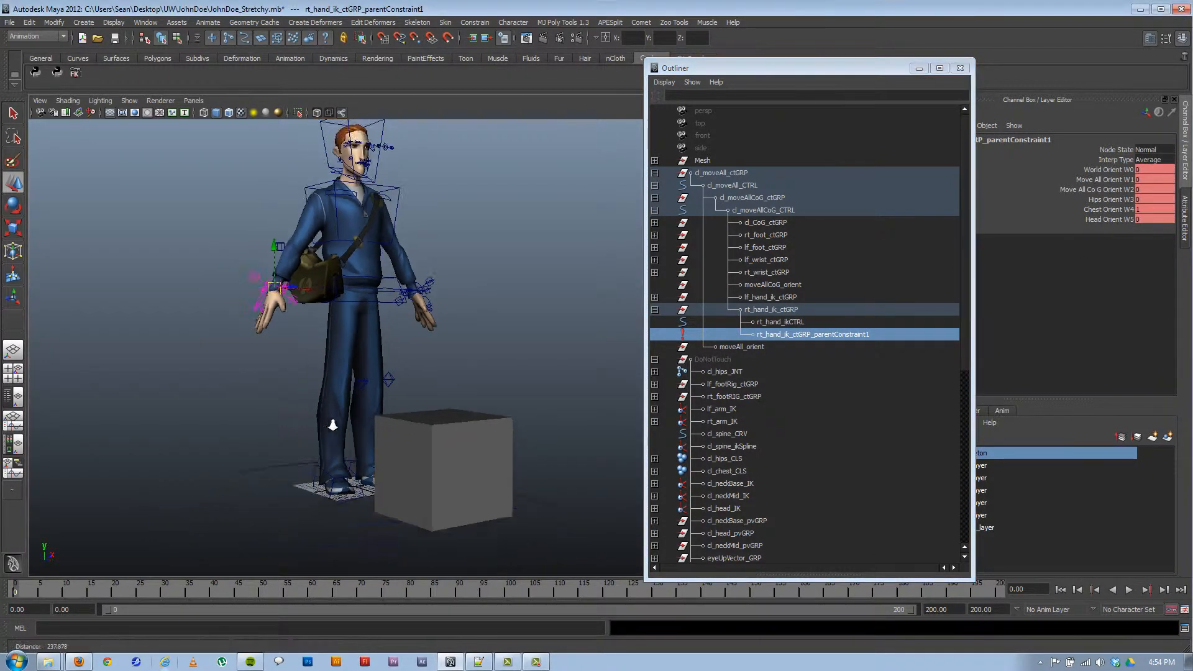
pyautogui.keyDown('alt'); pyautogui.moveTo(333, 424); pyautogui.dragTo(395, 358); pyautogui.keyUp('alt')
# Step: Duplicate lf_hand_orient and delete the parent constraint copied under the duplicate
pyautogui.scroll(-8, 793, 407)
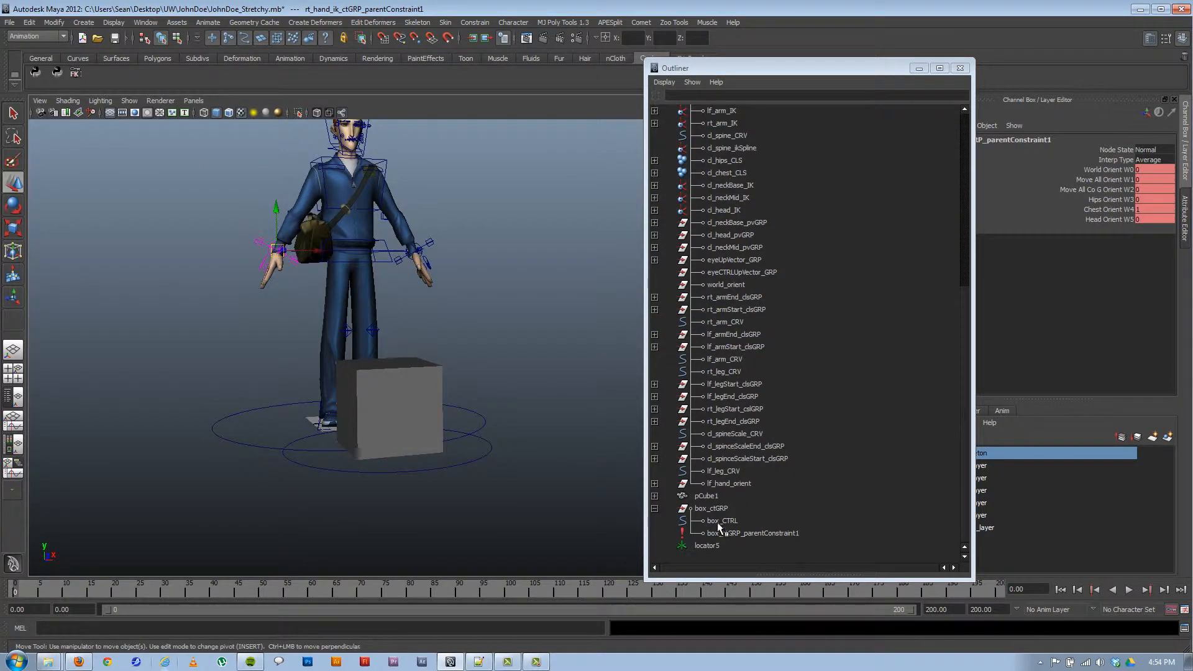
pyautogui.click(719, 483)
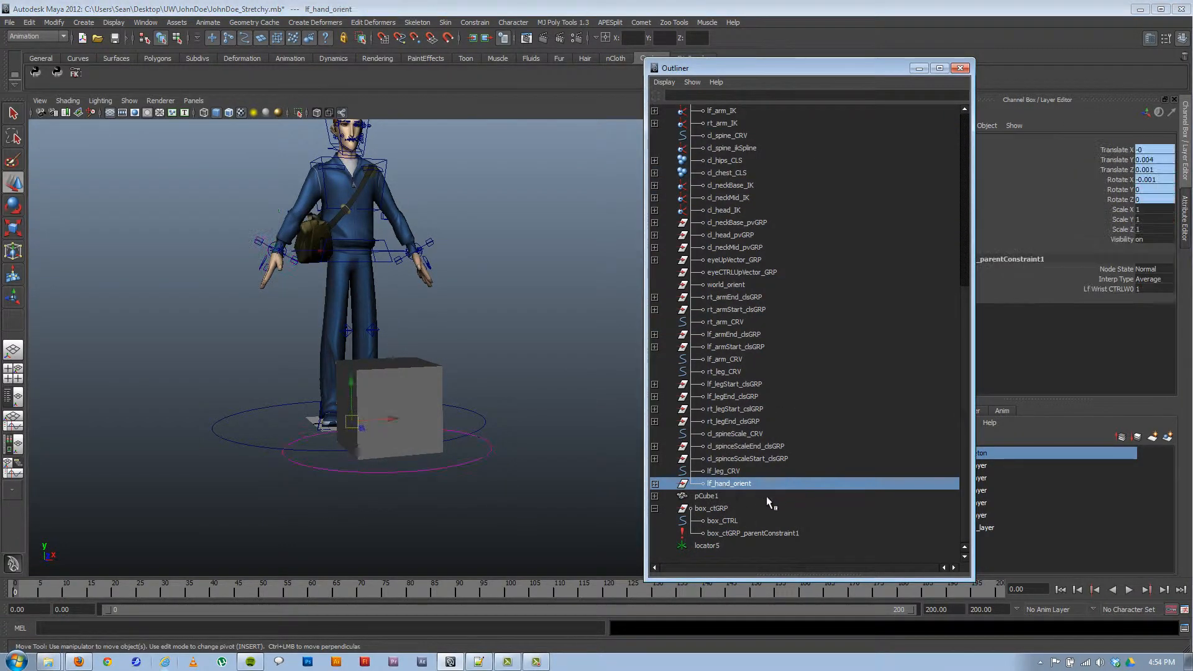
pyautogui.hotkey('ctrl', 'd')
pyautogui.click(654, 496)
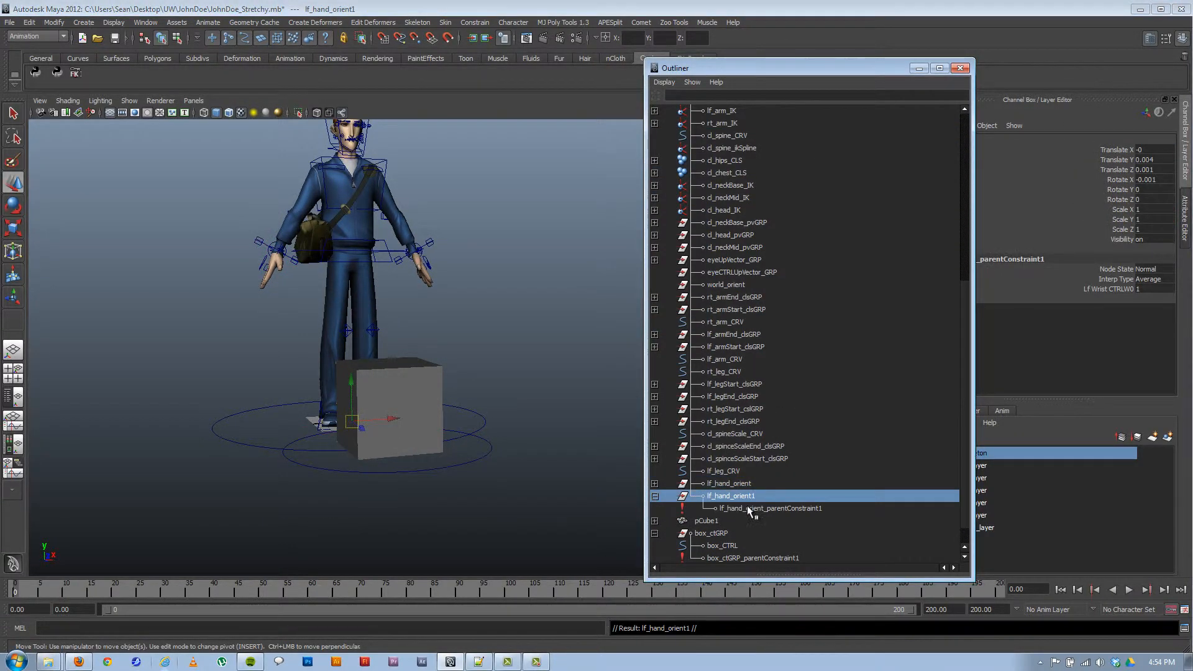
pyautogui.click(746, 507)
pyautogui.press('Delete')
# Step: Rename the duplicated orient group as box_orient
pyautogui.click(755, 495)
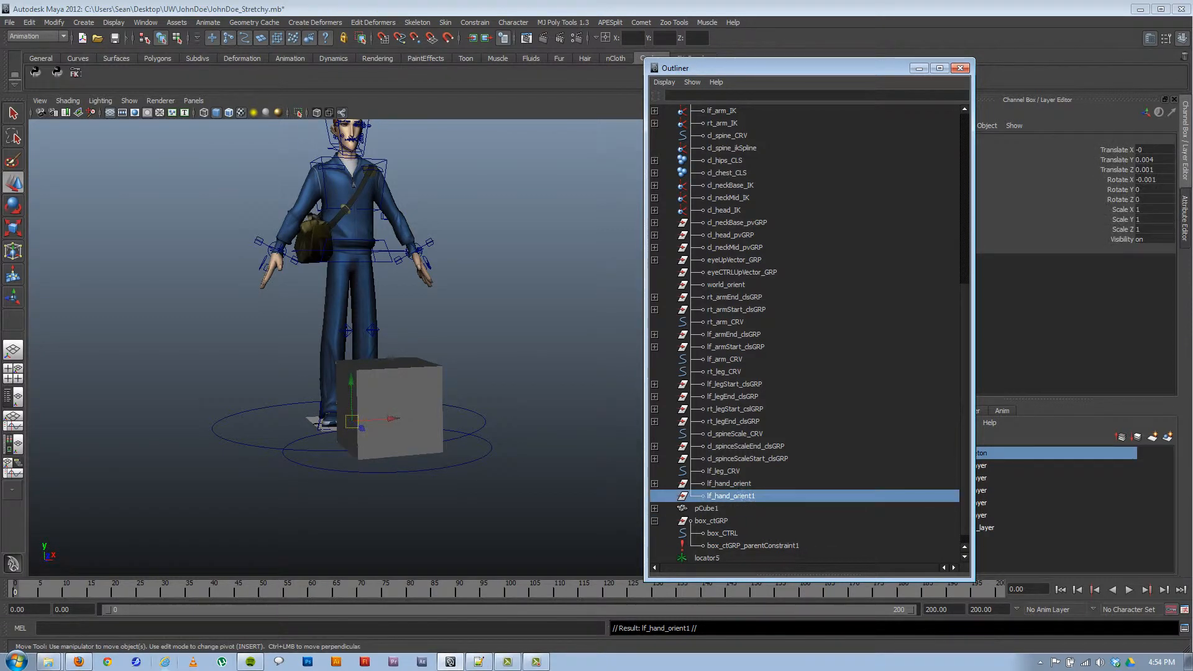
pyautogui.doubleClick(766, 495)
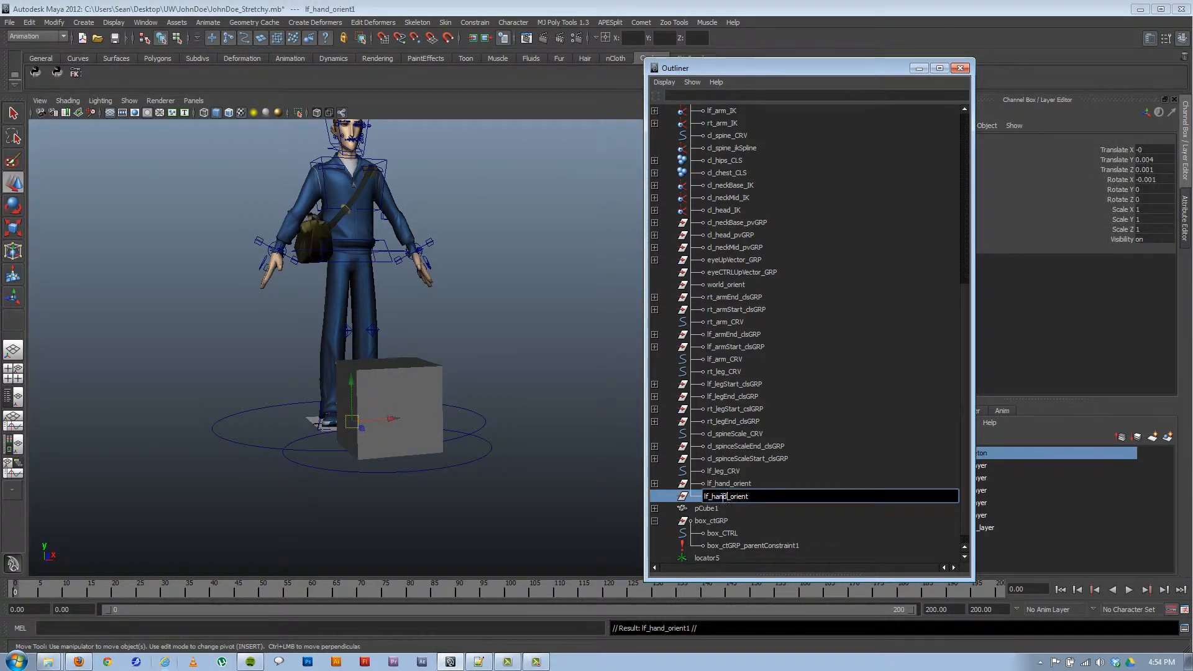
pyautogui.write('box')
pyautogui.press('Return')
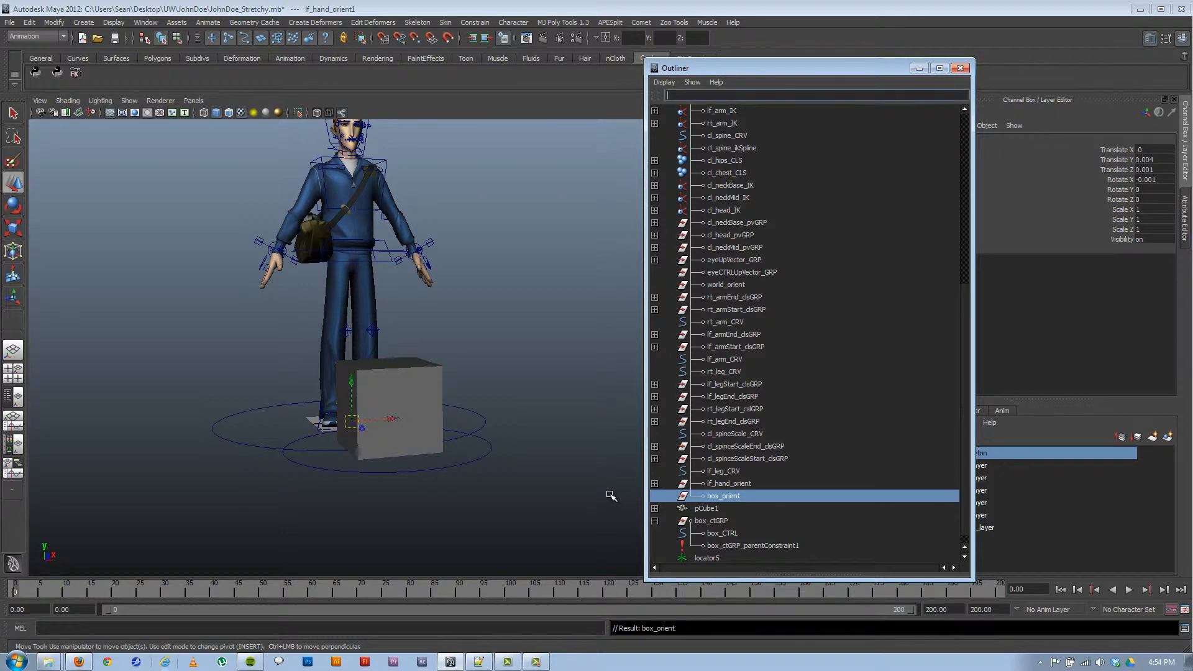
# Step: Parent-constrain box_orient to box_CTRL
pyautogui.keyDown('alt'); pyautogui.moveTo(483, 458); pyautogui.dragTo(499, 502); pyautogui.keyUp('alt')
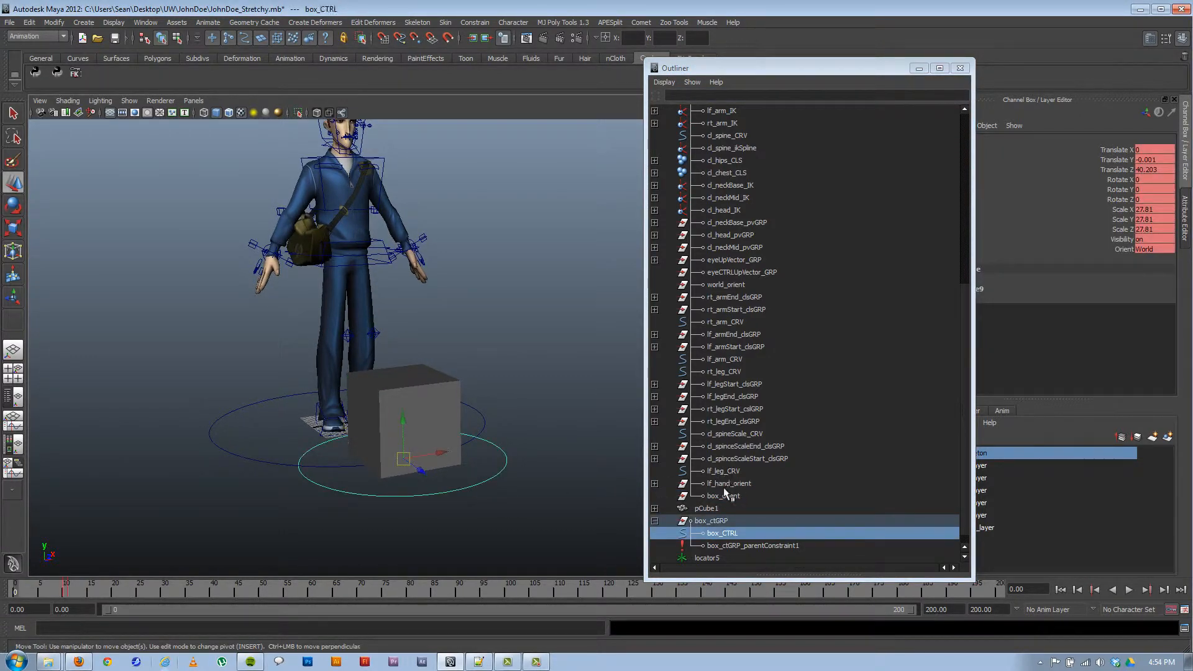
pyautogui.click(475, 22)
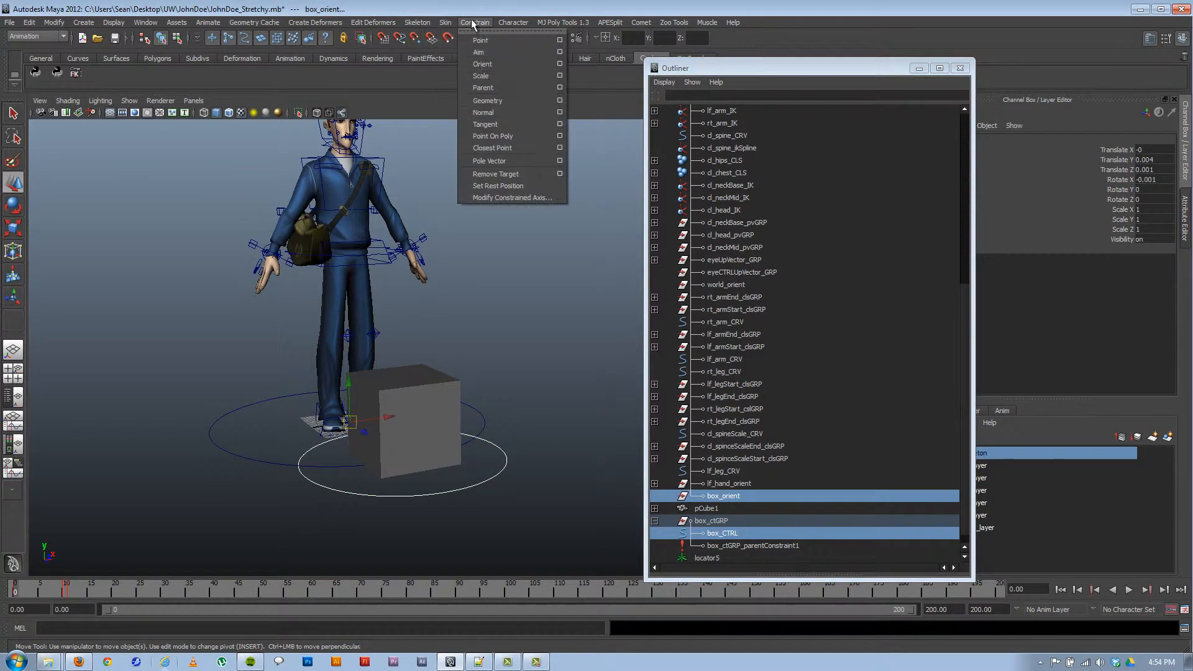
pyautogui.click(484, 84)
pyautogui.click(533, 299)
pyautogui.keyDown('alt'); pyautogui.moveTo(471, 349); pyautogui.dragTo(298, 339); pyautogui.keyUp('alt')
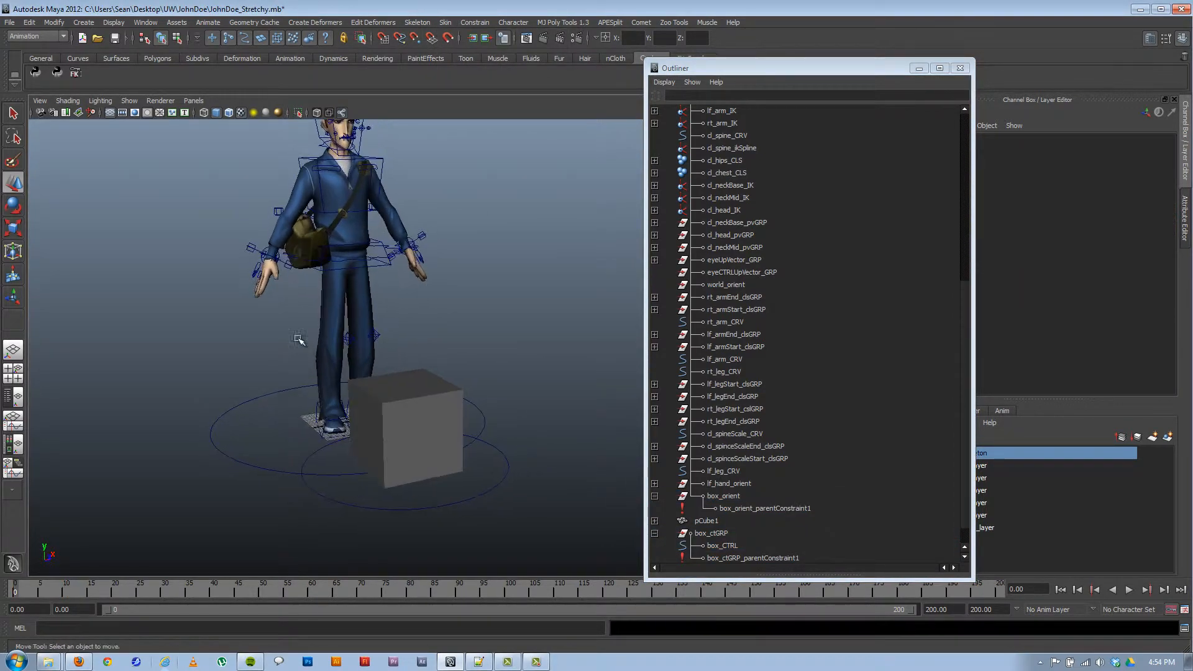
# Step: Parent-constrain rt_hand_ik_ctGRP to box_orient and set the constraint's Box Orient W6 weight to 0
pyautogui.click(250, 246)
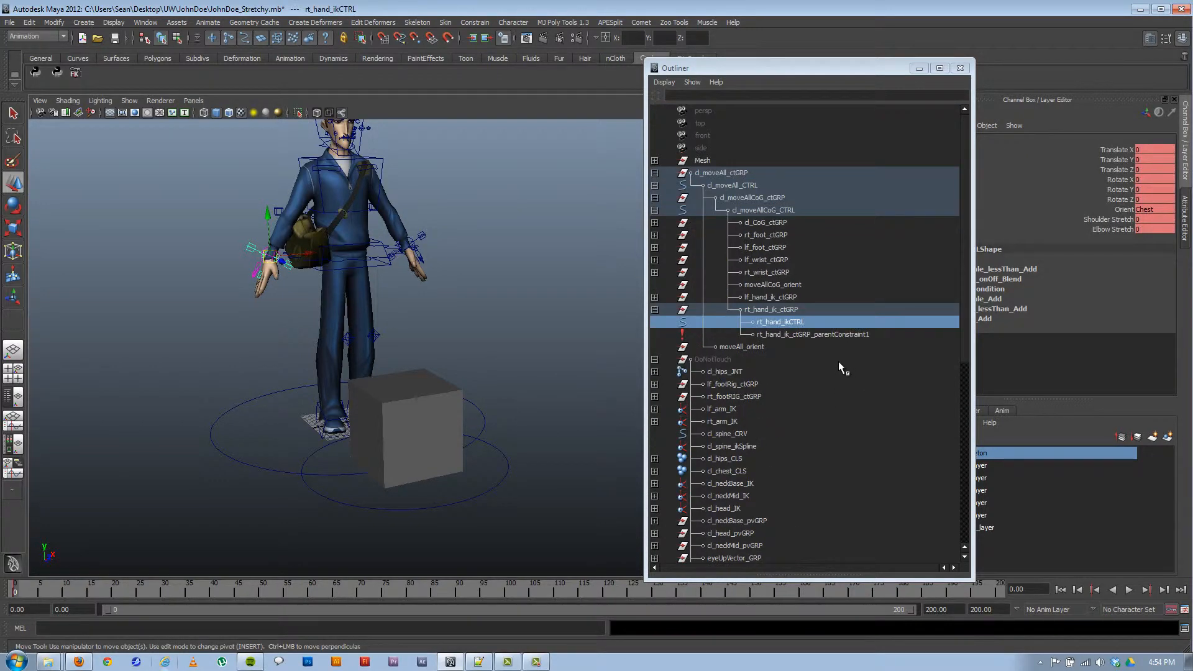
pyautogui.scroll(-10, 837, 360)
pyautogui.click(724, 471)
pyautogui.scroll(15, 825, 439)
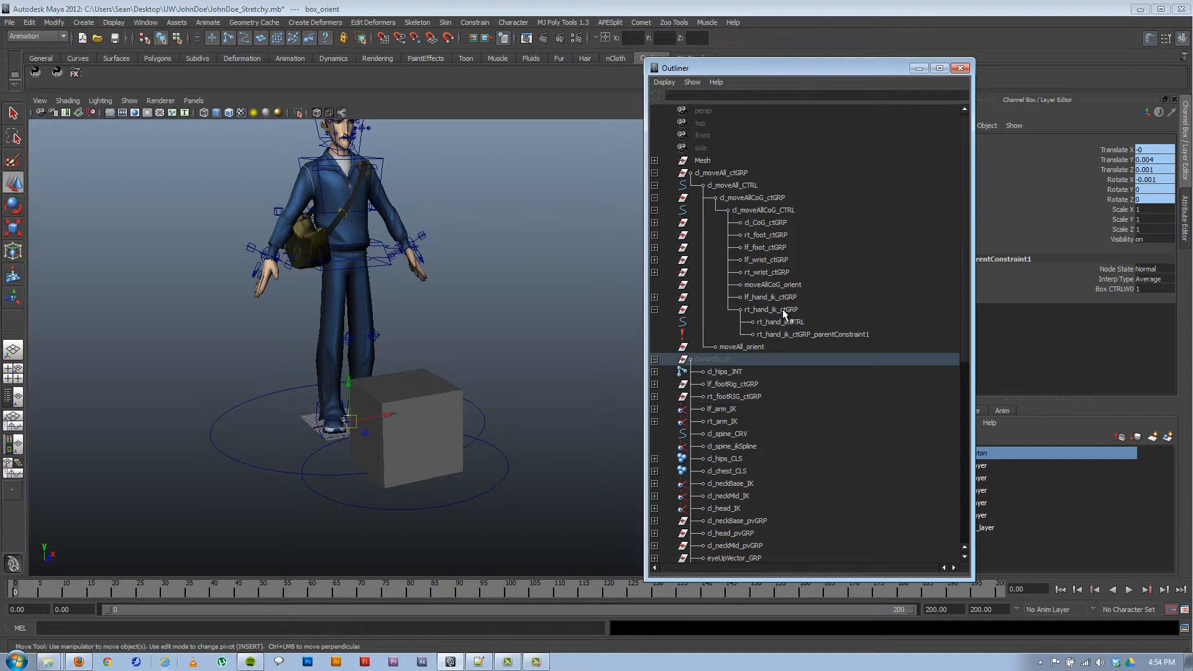
pyautogui.click(781, 309)
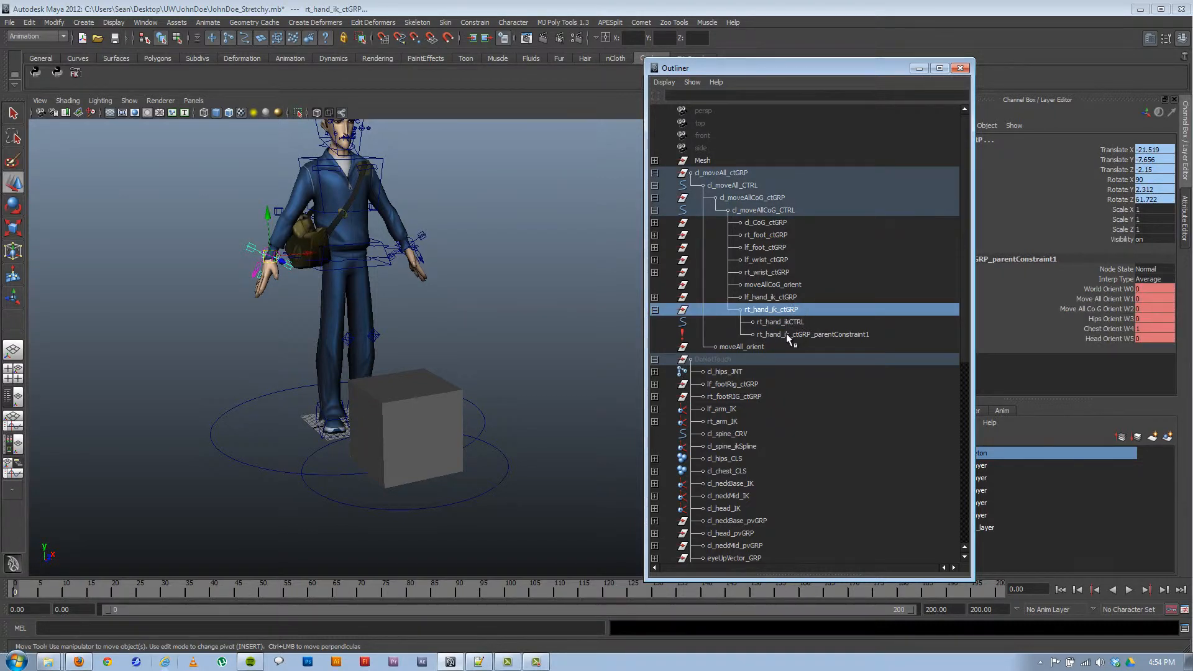
pyautogui.click(473, 23)
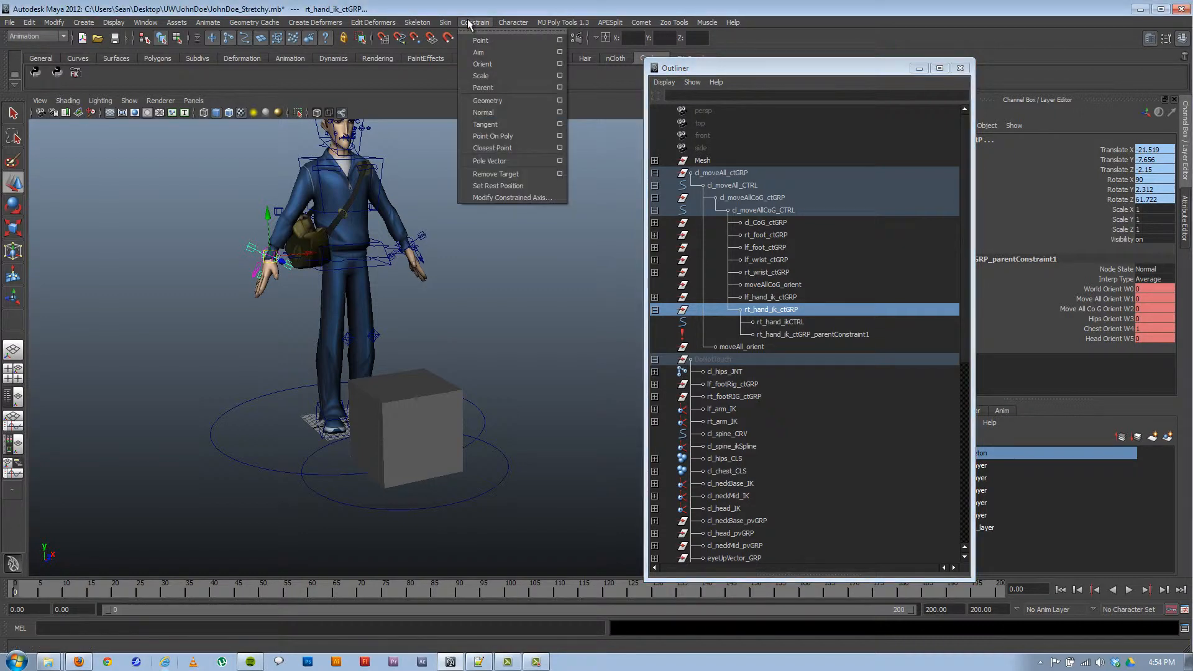
pyautogui.click(484, 88)
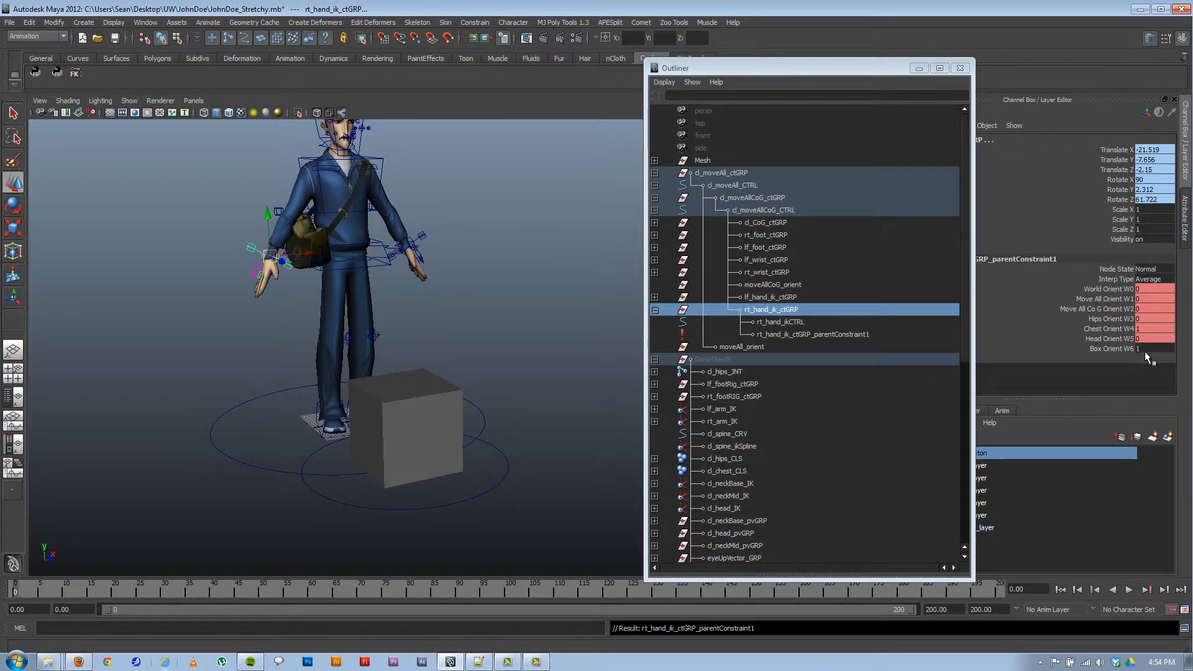
pyautogui.write('0')
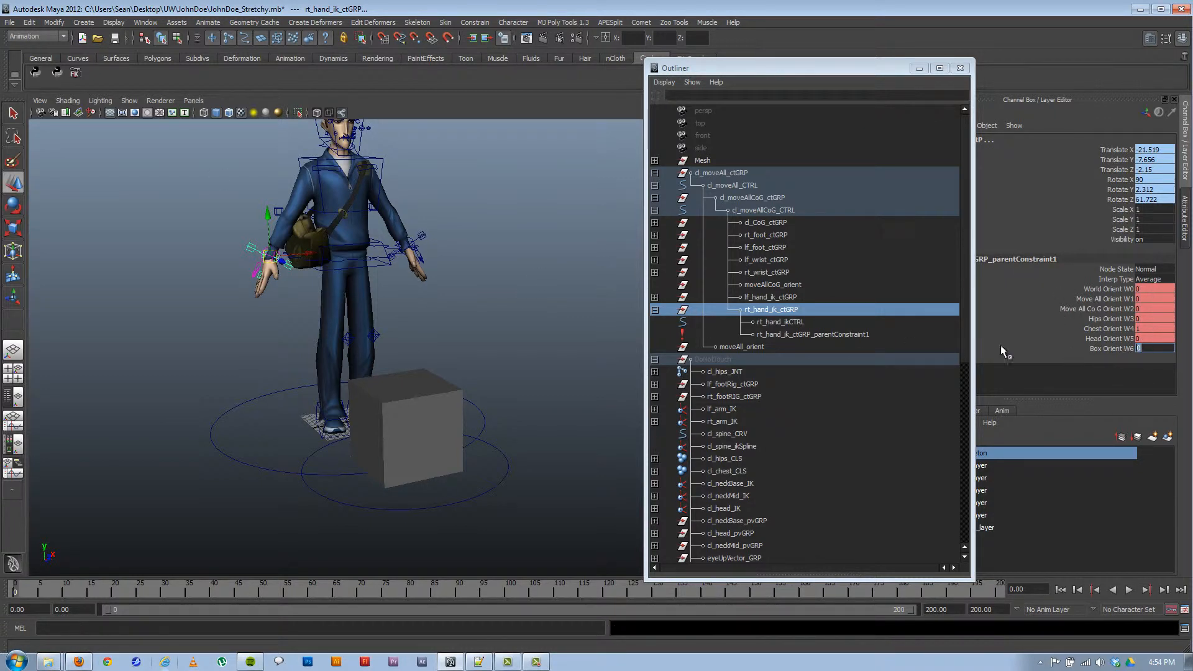
# Step: Set up Set Driven Key with rt_hand_ikCTRL as the driver and rt_hand_ik_ctGRP_parentConstraint1 as the driven object
pyautogui.click(207, 23)
pyautogui.moveTo(292, 76)
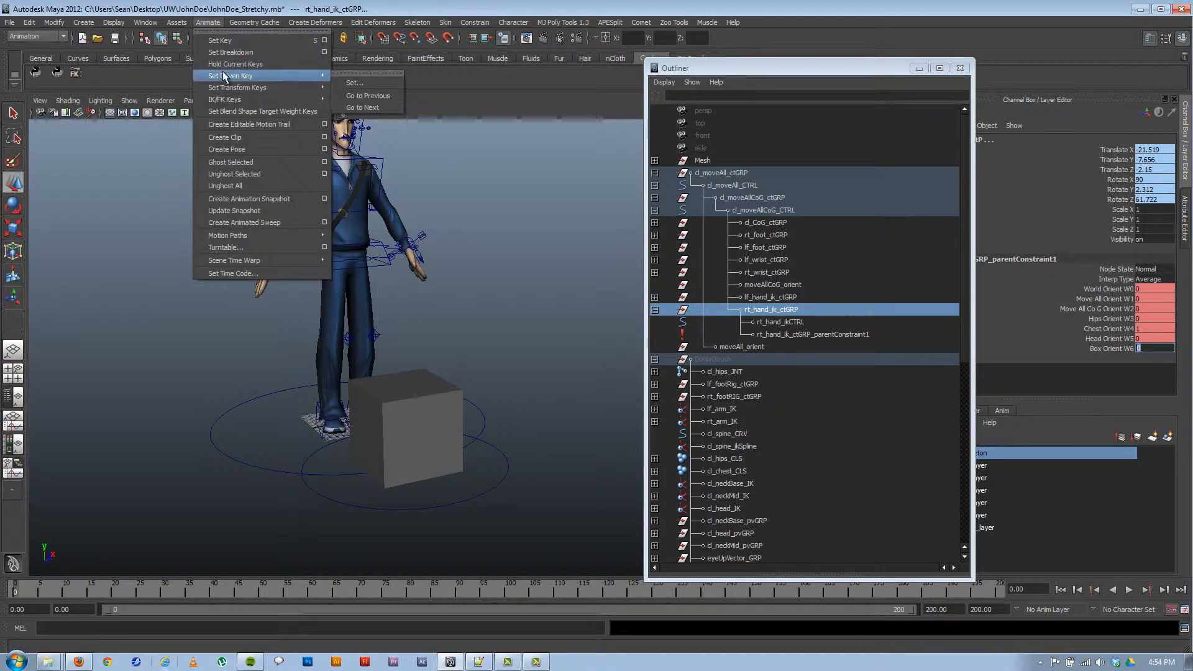
pyautogui.click(374, 79)
pyautogui.moveTo(414, 131); pyautogui.dragTo(655, 142)
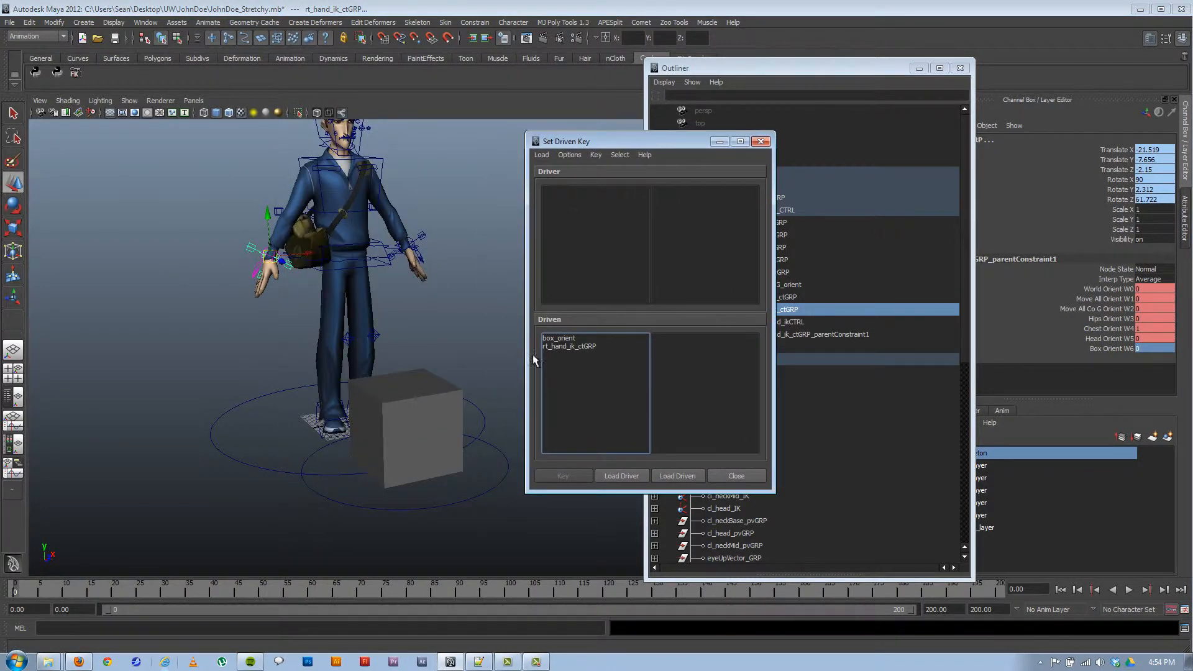
pyautogui.click(251, 247)
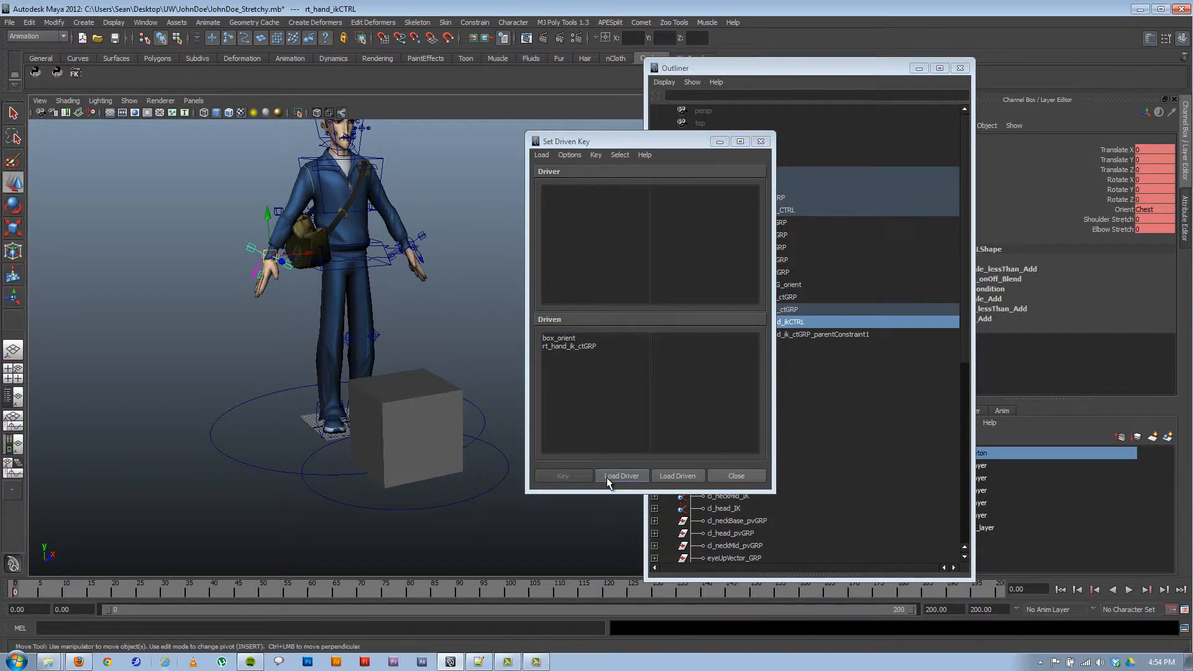
pyautogui.click(608, 479)
pyautogui.click(377, 329)
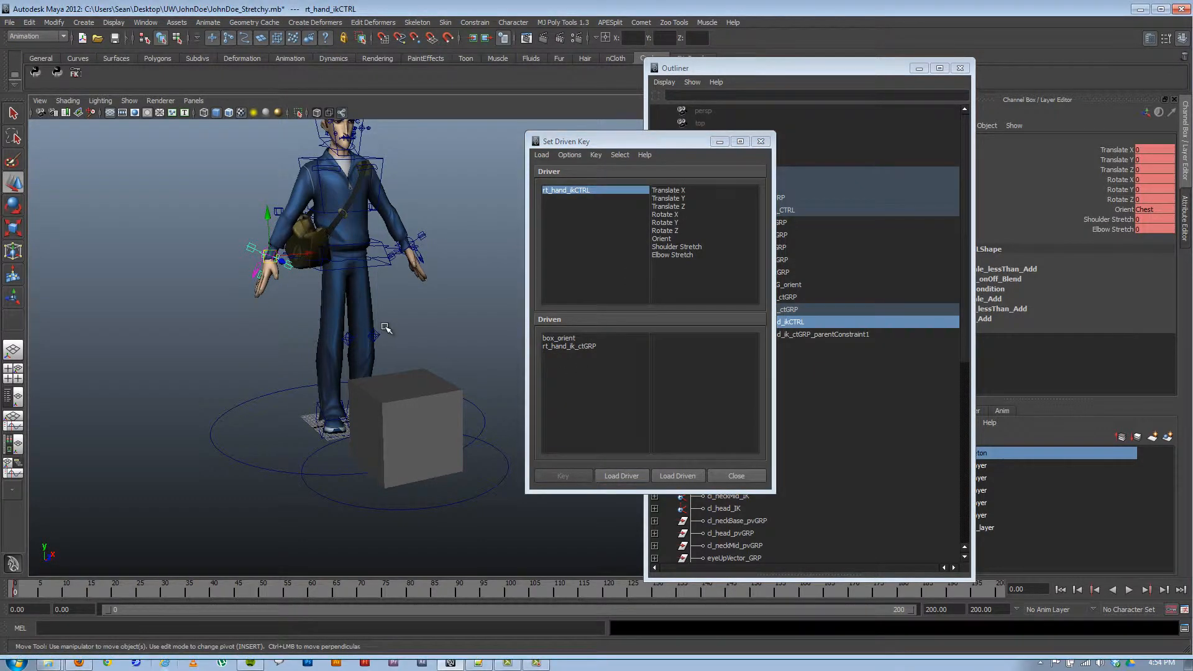
pyautogui.moveTo(638, 145); pyautogui.dragTo(474, 200)
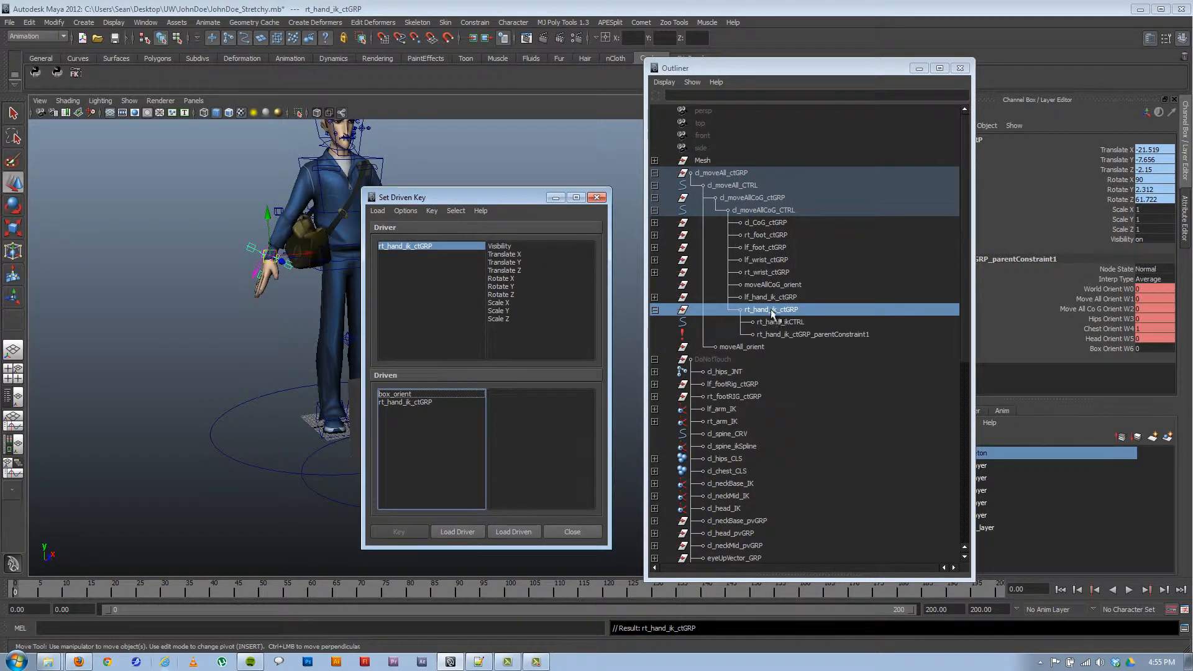
pyautogui.click(778, 321)
pyautogui.click(458, 531)
pyautogui.click(808, 334)
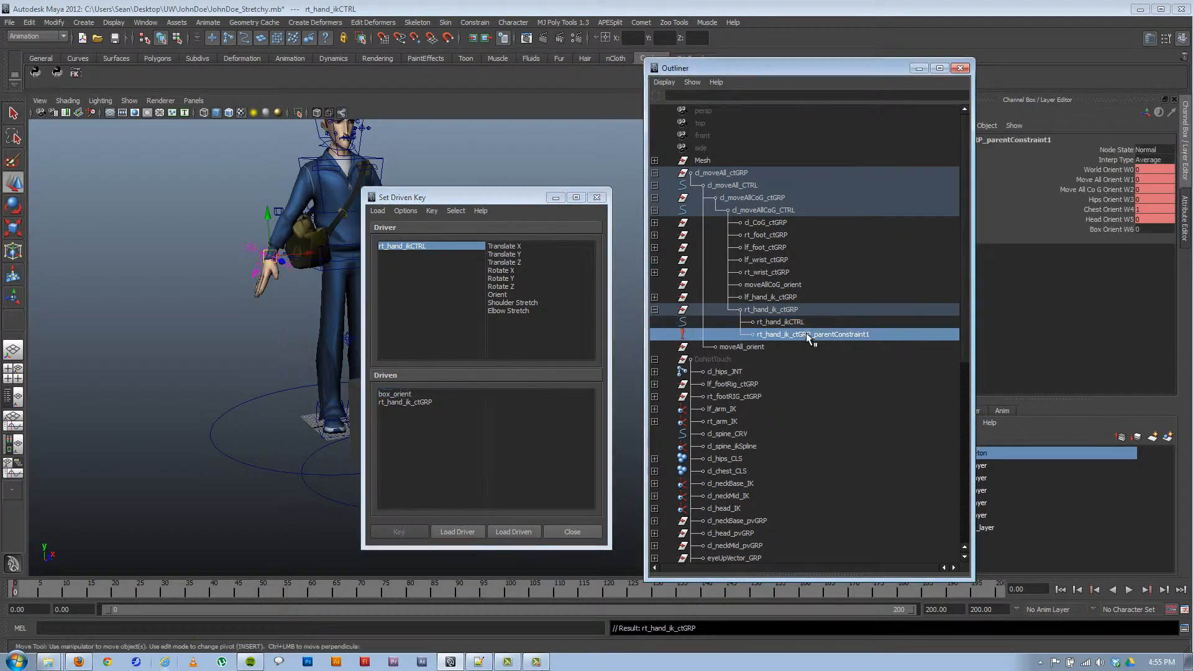
pyautogui.click(513, 531)
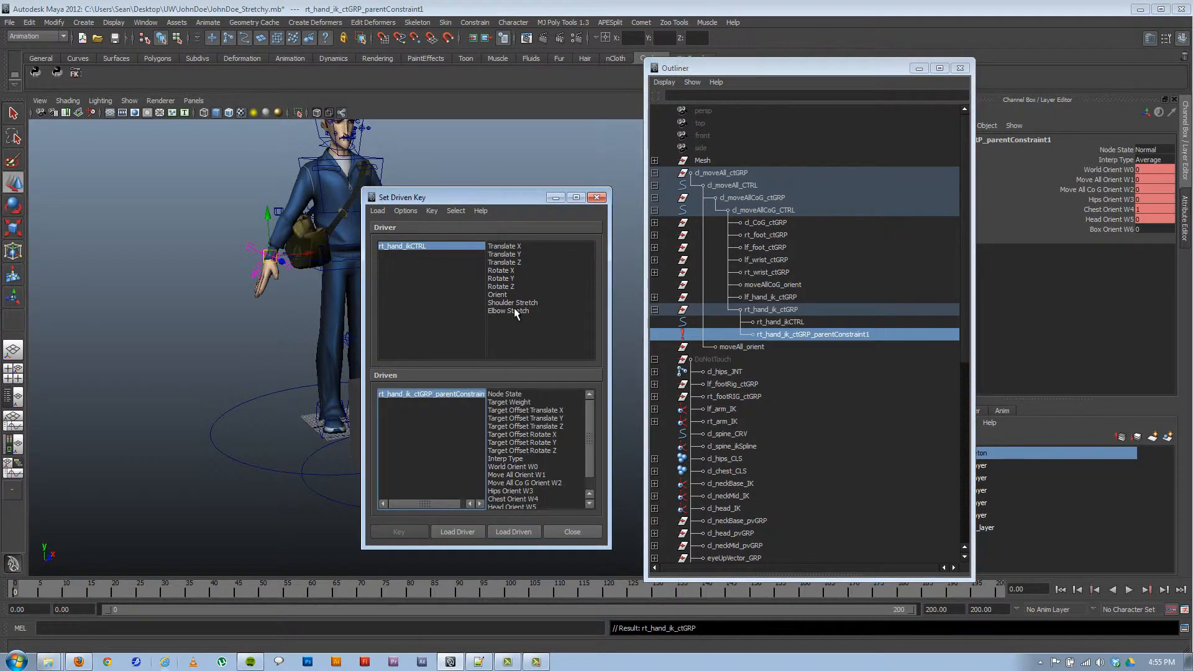
# Step: Key Box Orient W6 at 0 against the Orient attribute of rt_hand_ikCTRL in its Chest setting
pyautogui.click(500, 294)
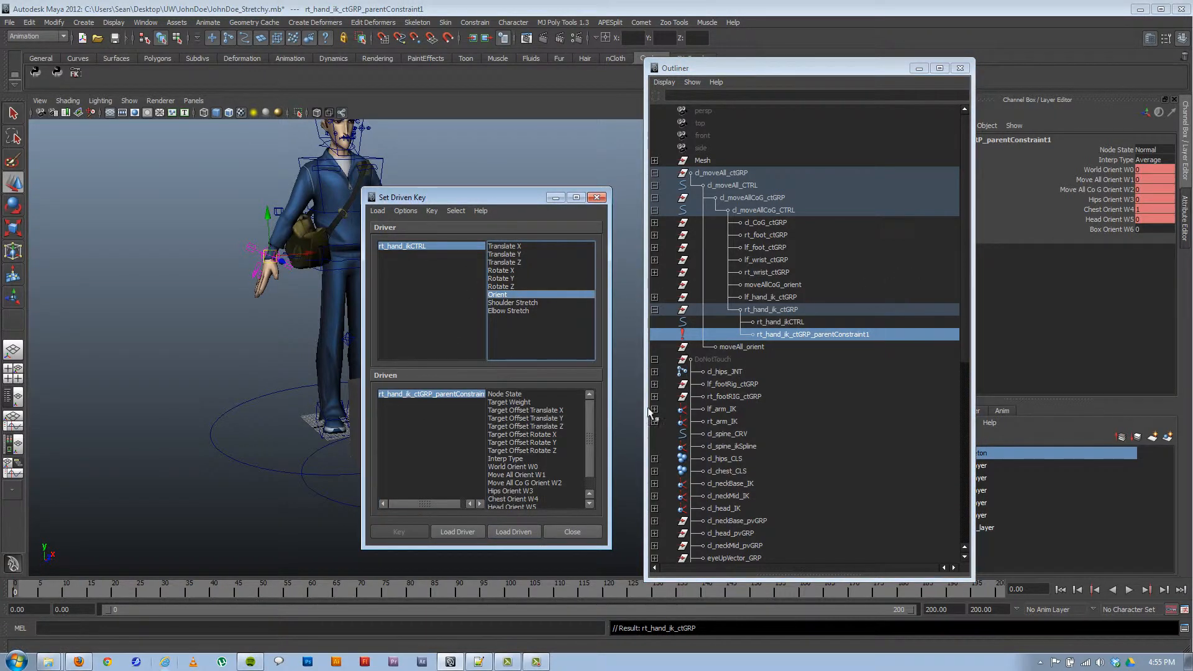
pyautogui.moveTo(592, 436); pyautogui.dragTo(576, 497)
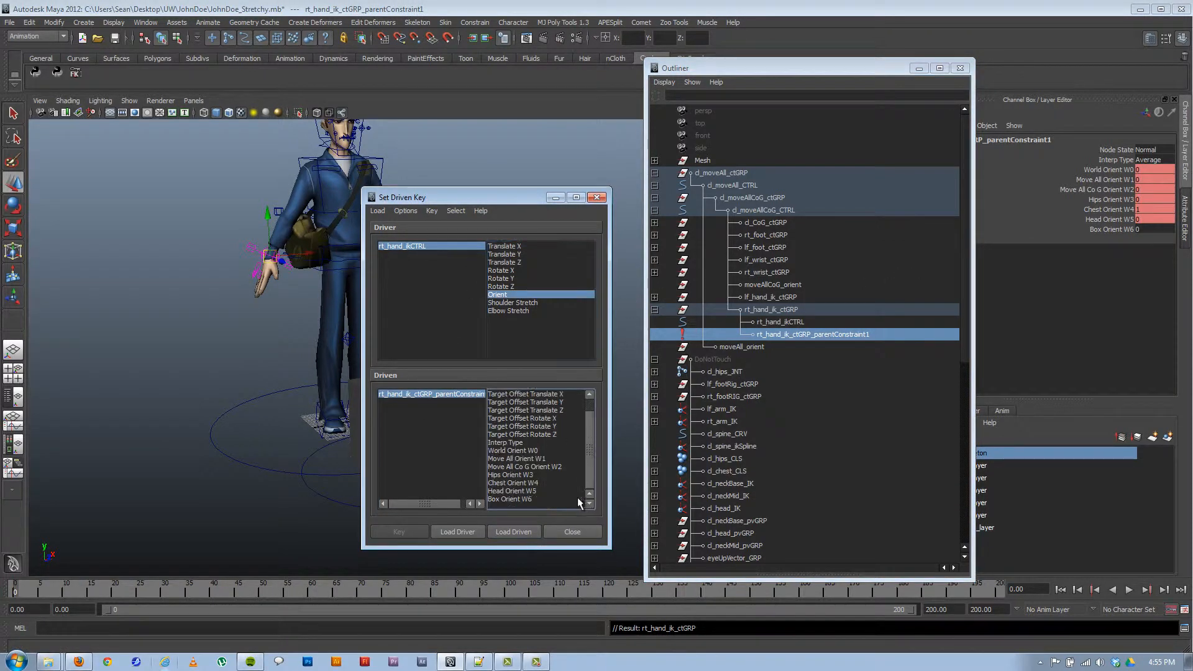
pyautogui.click(512, 497)
pyautogui.click(399, 533)
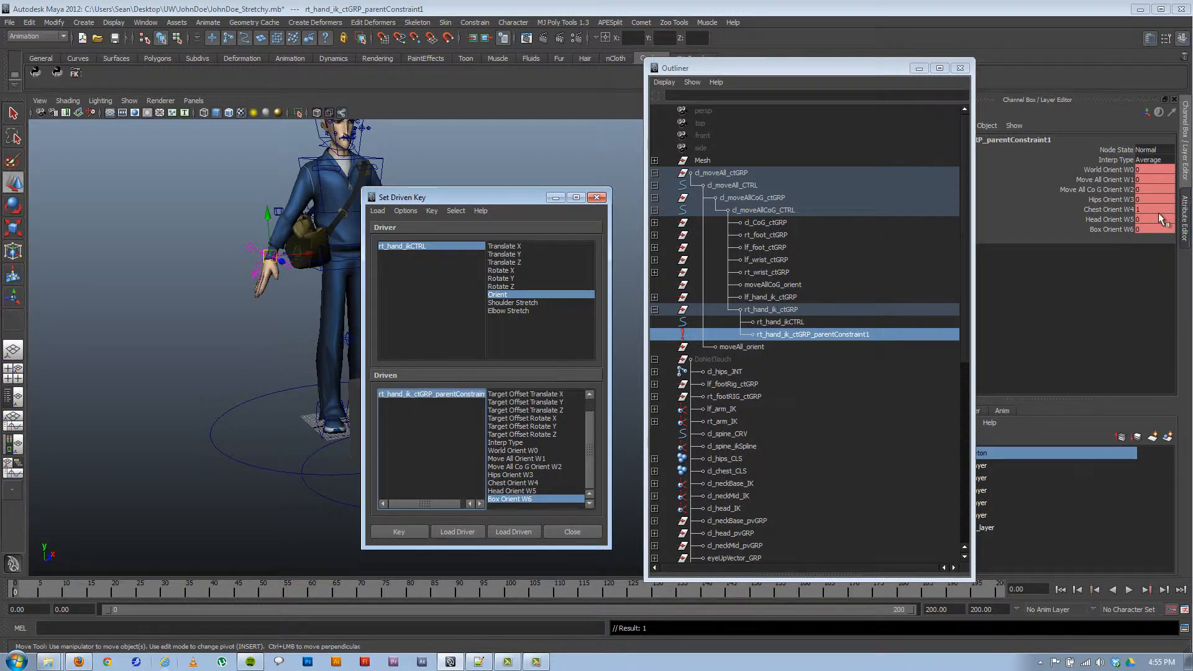
# Step: Set driven keys on Box Orient W6 with the right hand control's Orient at World and at Move All
pyautogui.click(467, 246)
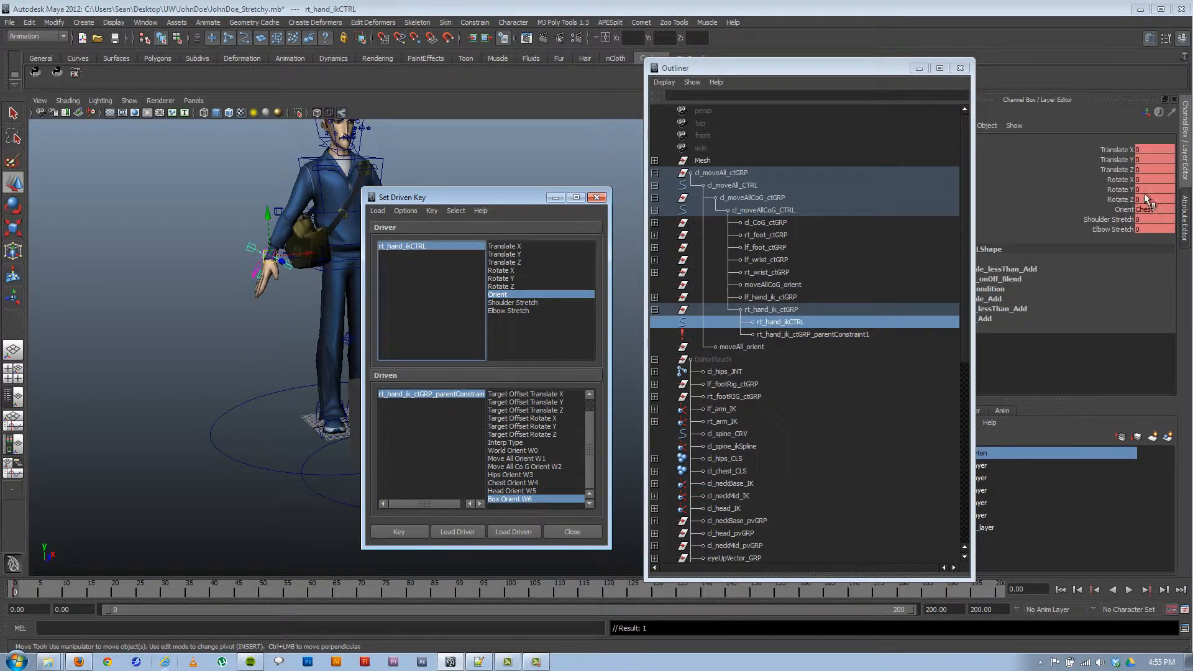
pyautogui.click(1146, 210)
pyautogui.click(1154, 223)
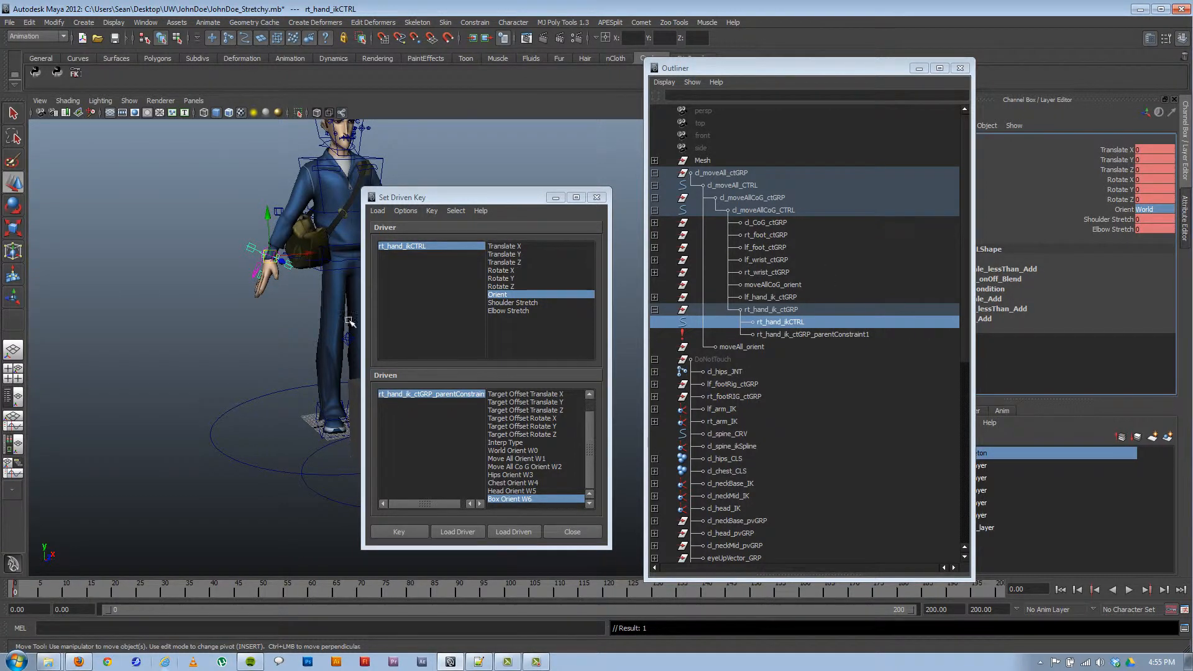
pyautogui.click(397, 531)
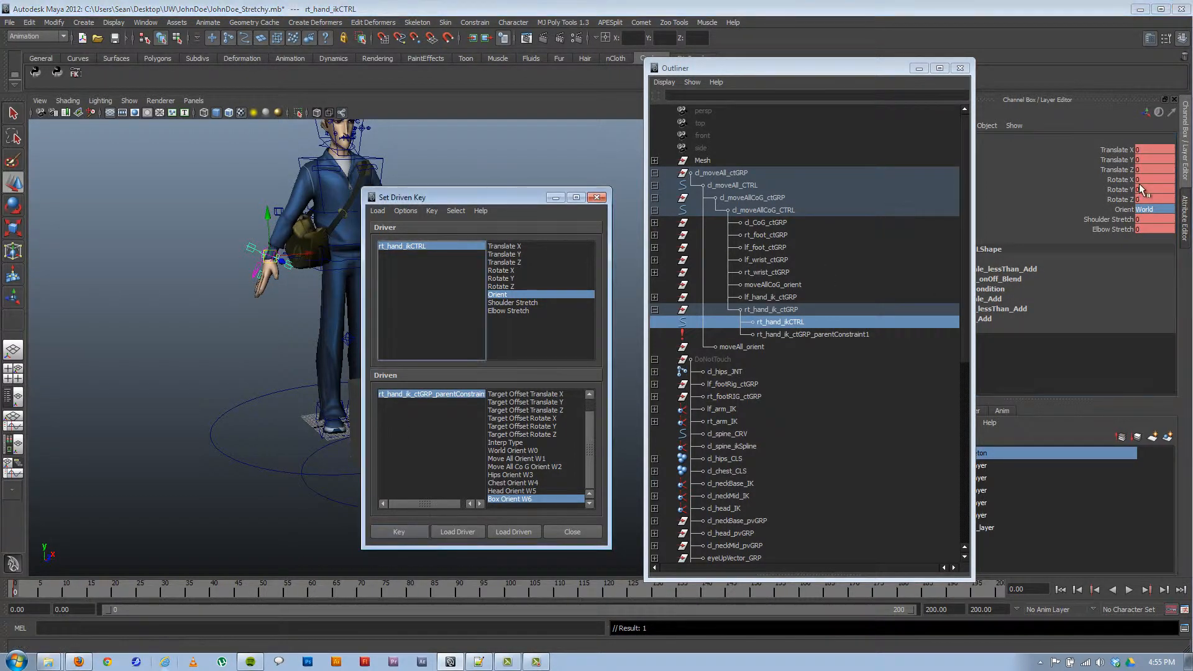
pyautogui.click(1154, 209)
pyautogui.click(1158, 231)
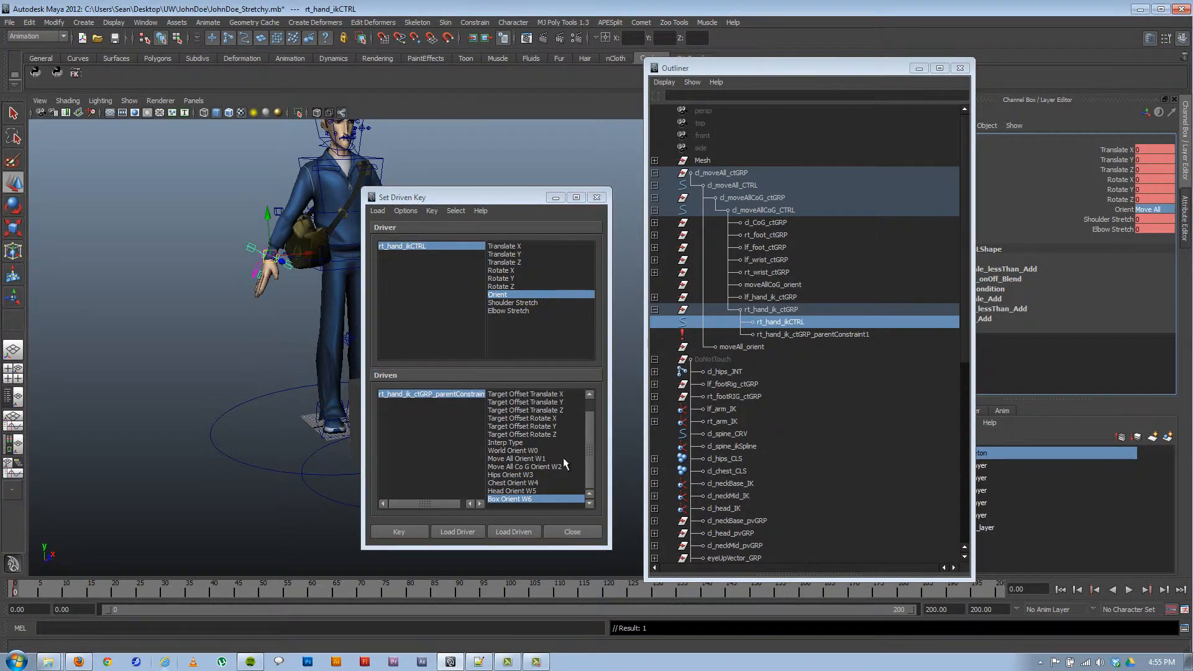
pyautogui.click(405, 531)
# Step: Set driven keys on Box Orient W6 with Orient at Move All CoG, Hips and Head
pyautogui.click(1151, 210)
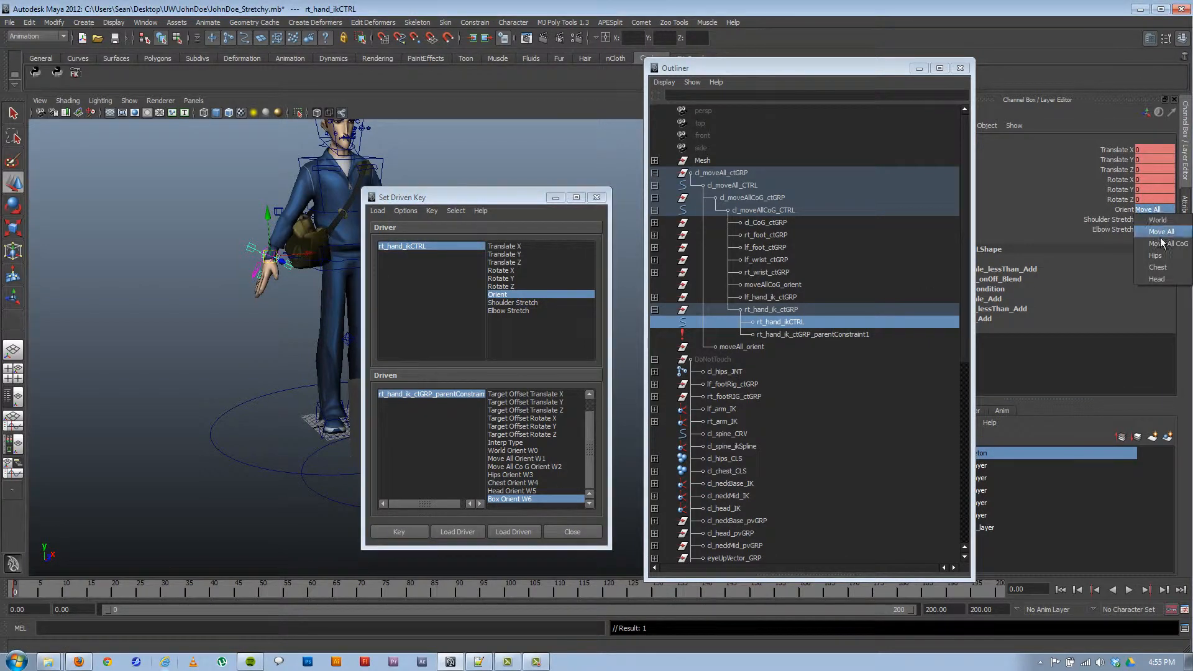
pyautogui.click(1159, 242)
pyautogui.click(402, 529)
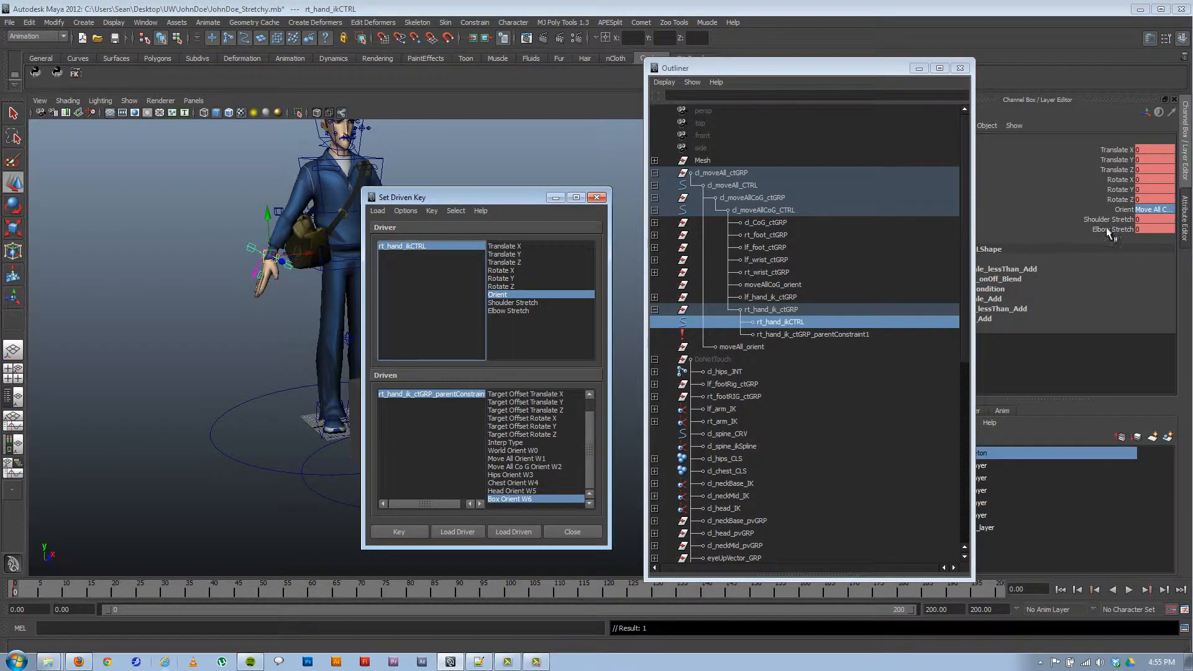
pyautogui.click(1142, 212)
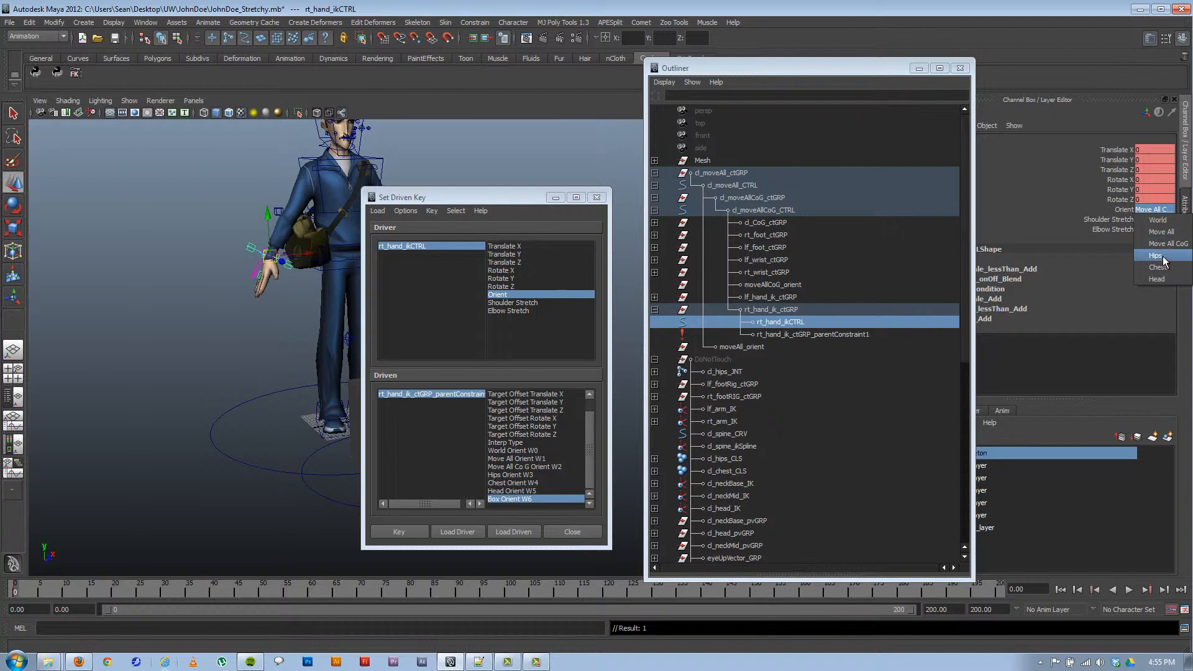
pyautogui.click(1156, 256)
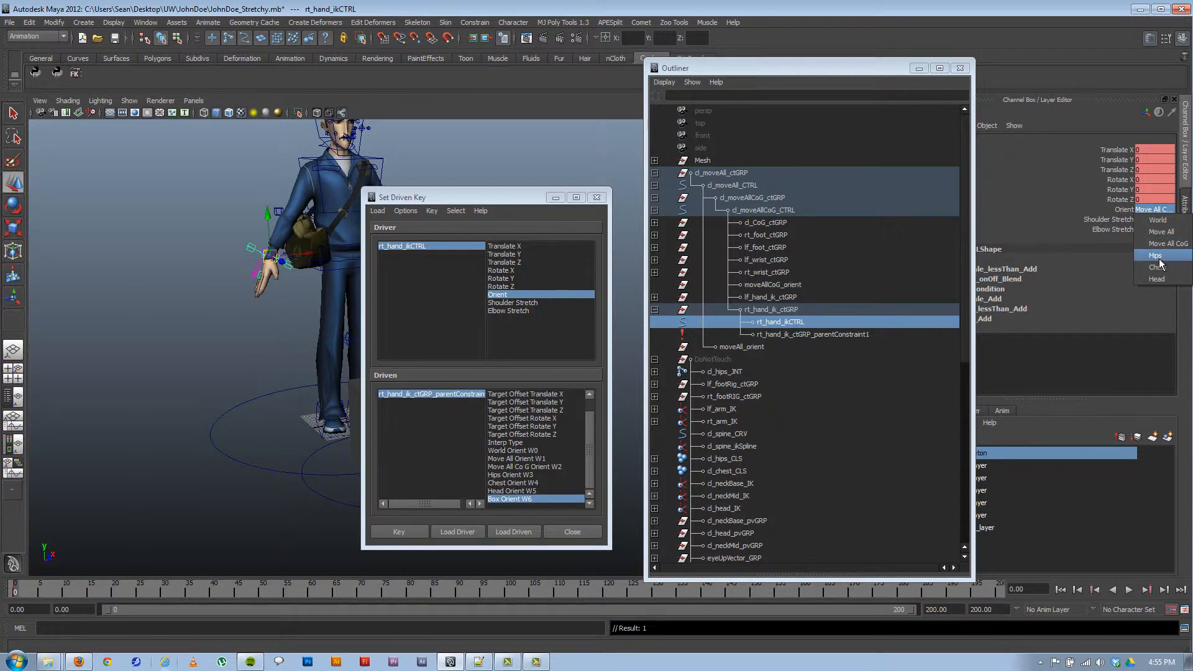
pyautogui.click(399, 531)
pyautogui.click(1147, 208)
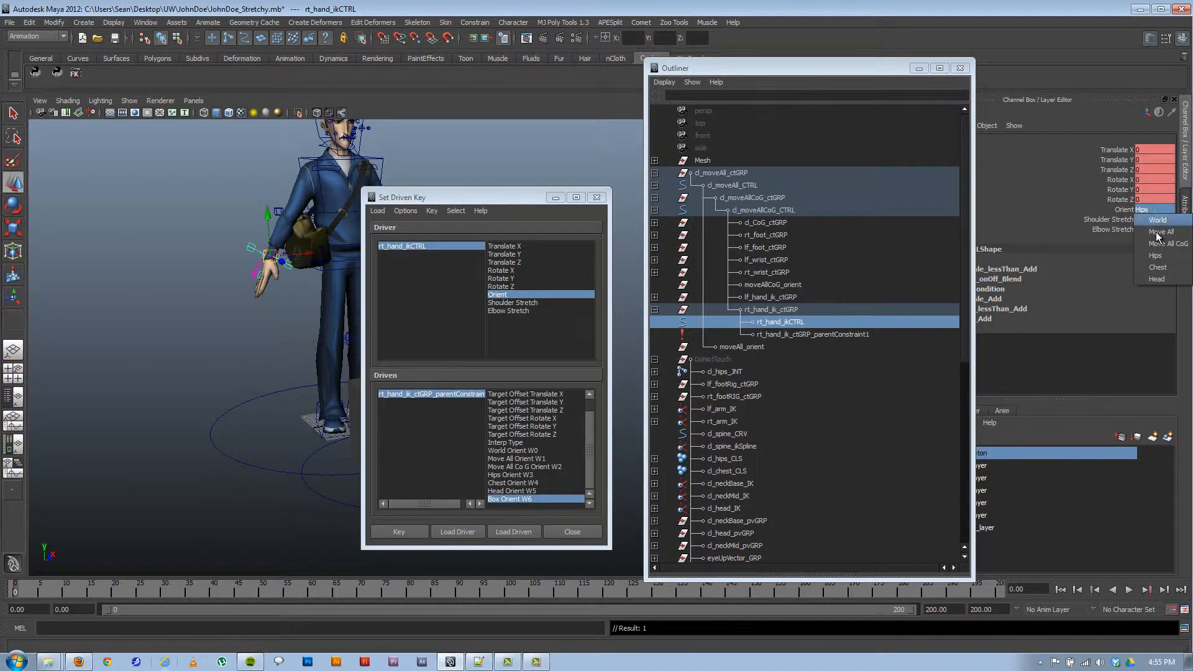
pyautogui.click(1156, 279)
pyautogui.click(401, 530)
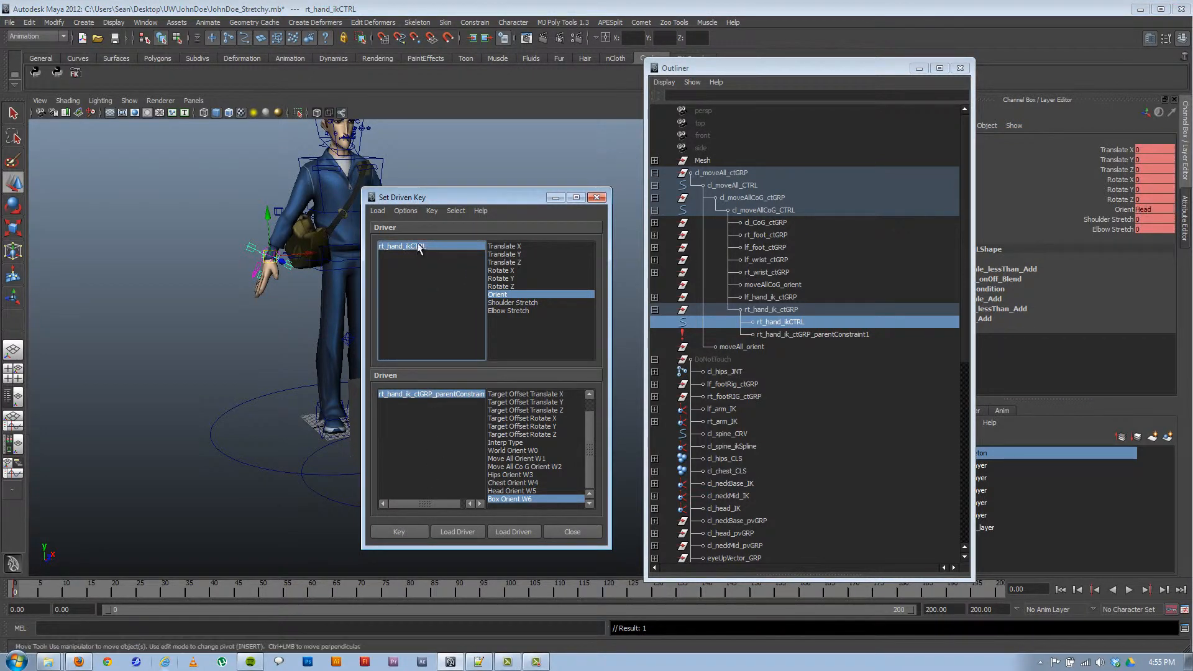
# Step: Edit the orient attribute of rt_hand_ikCTRL and add a new enum name, Box, after Head
pyautogui.click(232, 282)
pyautogui.click(254, 248)
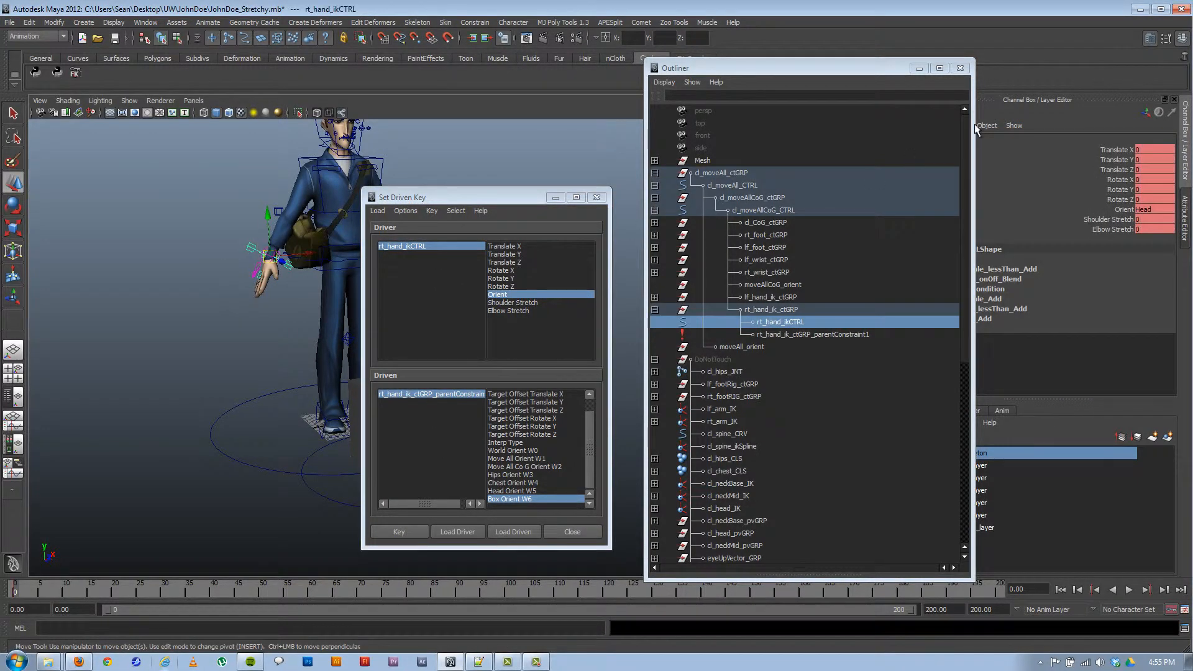
pyautogui.moveTo(863, 68); pyautogui.dragTo(727, 72)
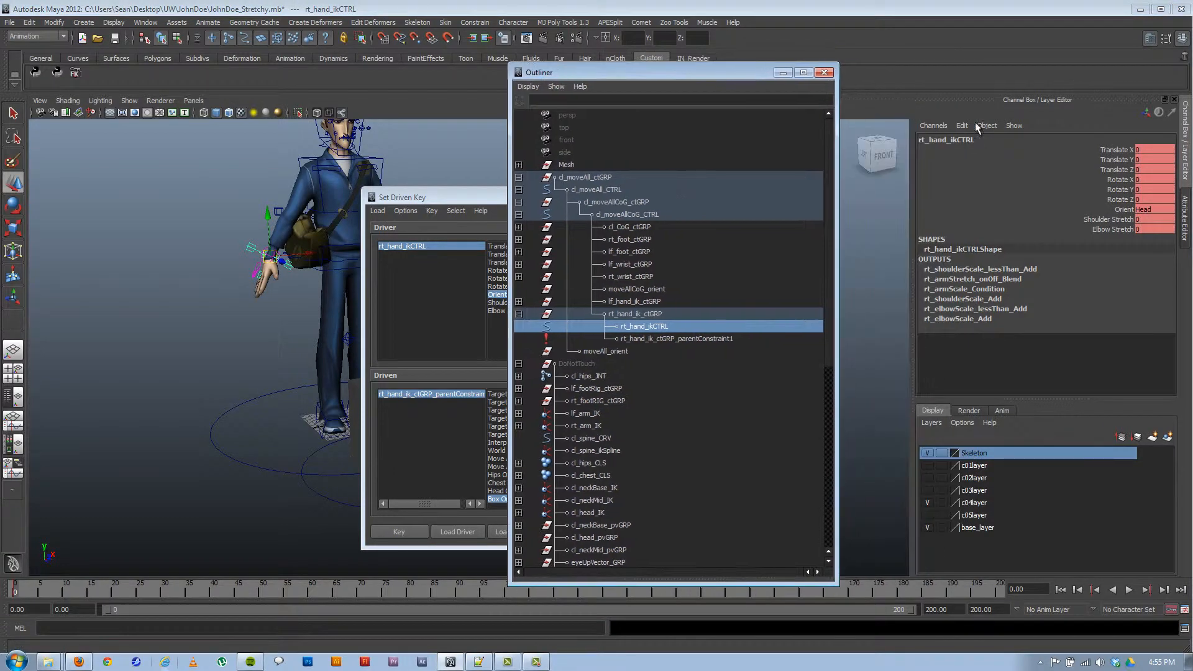
pyautogui.click(1119, 210)
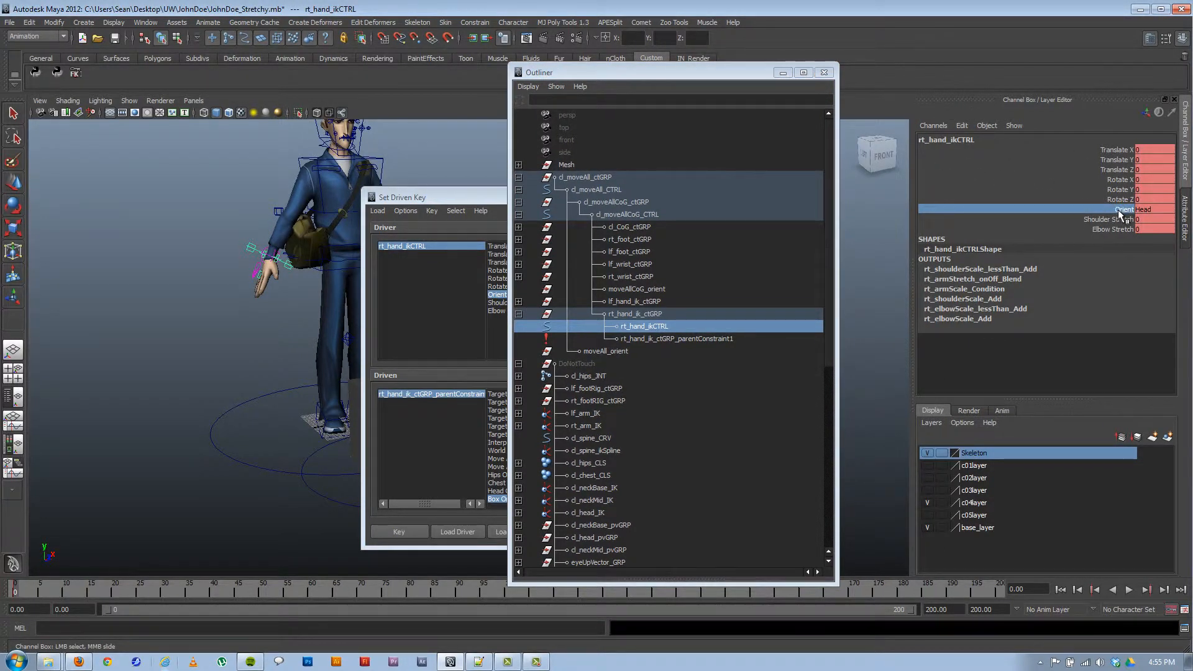
pyautogui.click(962, 125)
pyautogui.moveTo(987, 125)
pyautogui.click(990, 232)
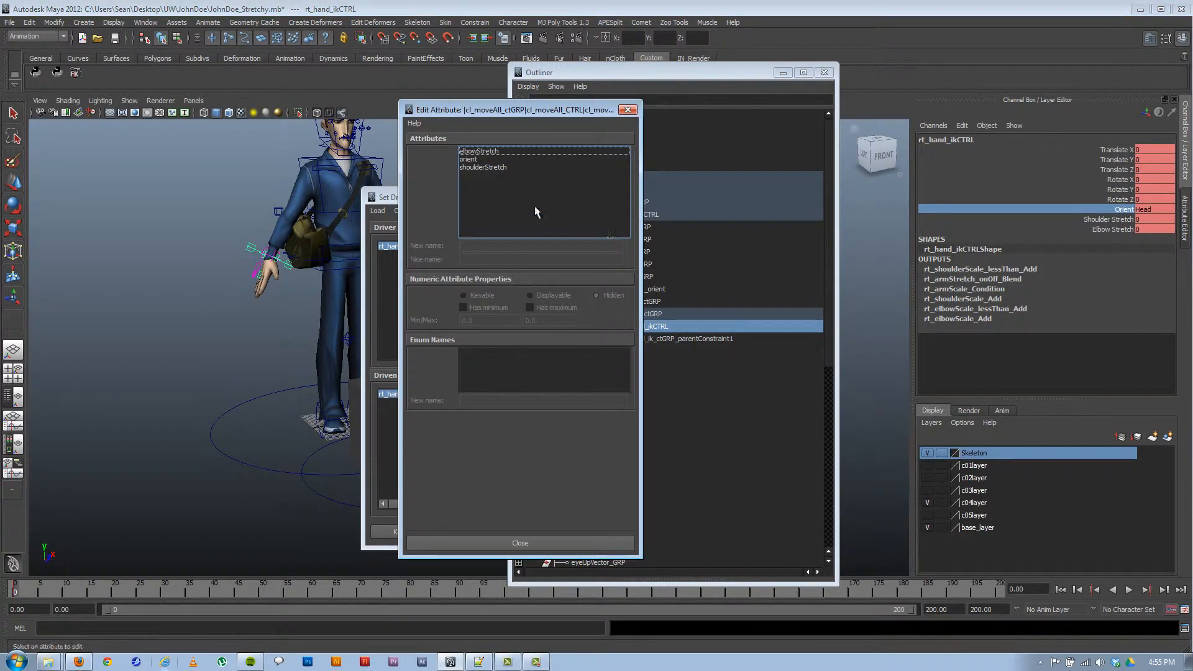
pyautogui.click(468, 159)
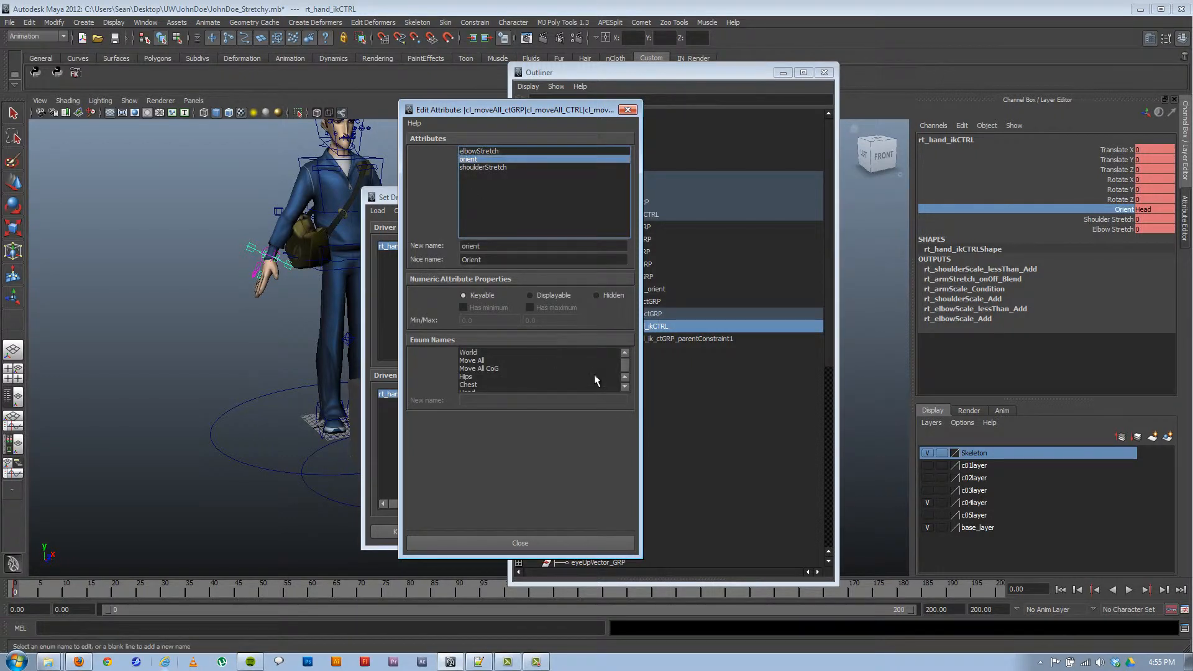
pyautogui.click(623, 387)
pyautogui.click(623, 387)
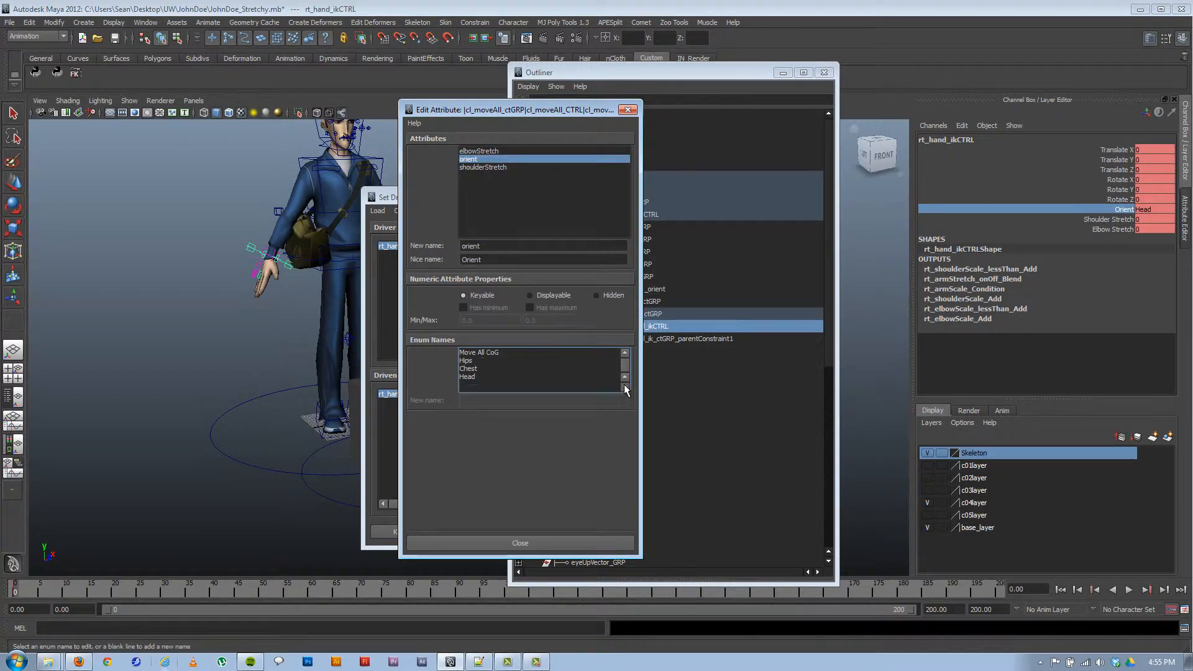
pyautogui.click(472, 385)
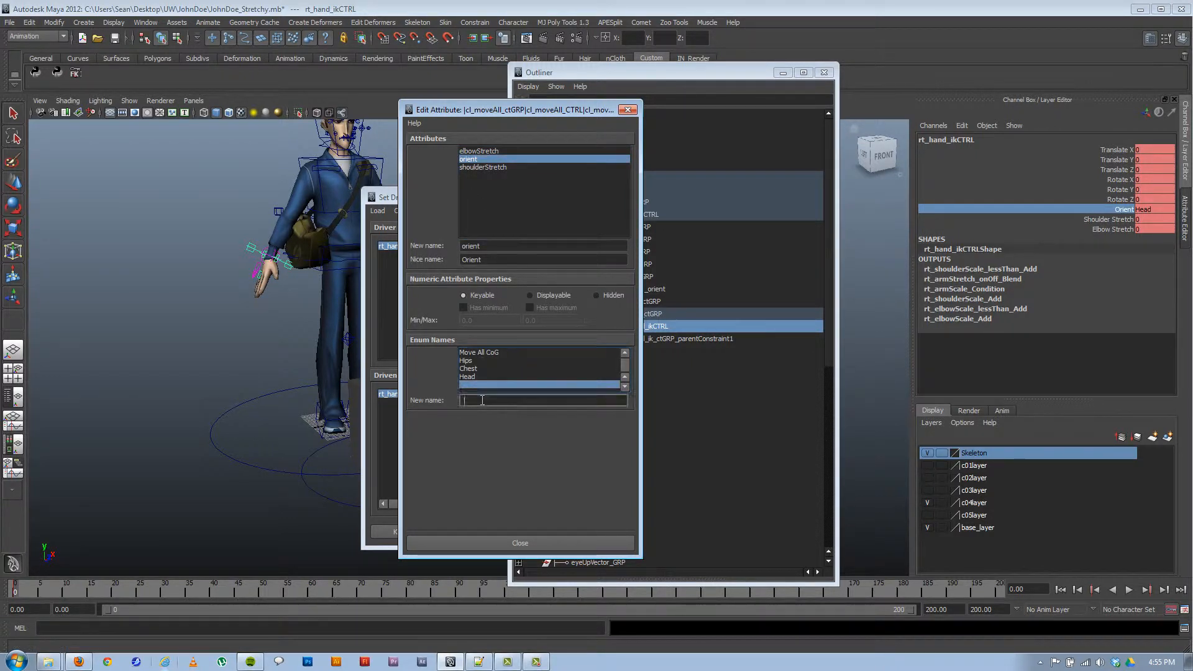
pyautogui.write('Box')
pyautogui.click(498, 542)
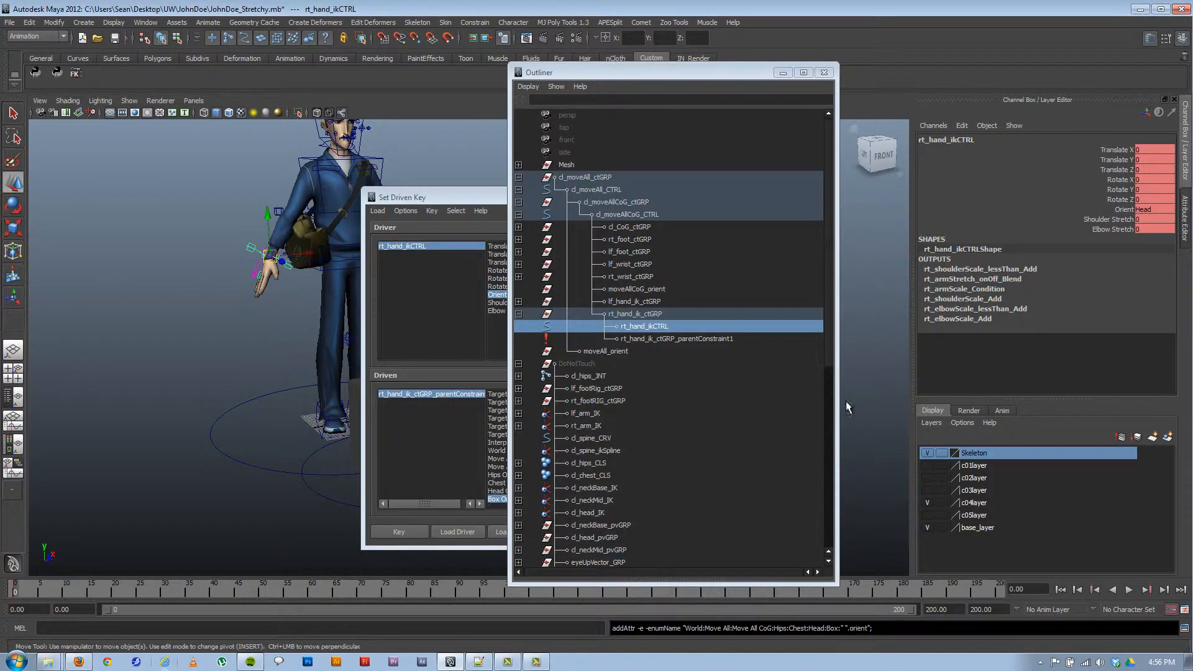
# Step: Set rt_hand_ikCTRL's Orient to Box, key Box Orient W6 at 1 as its driven value, and close the Set Driven Key and Outliner windows
pyautogui.click(1159, 209)
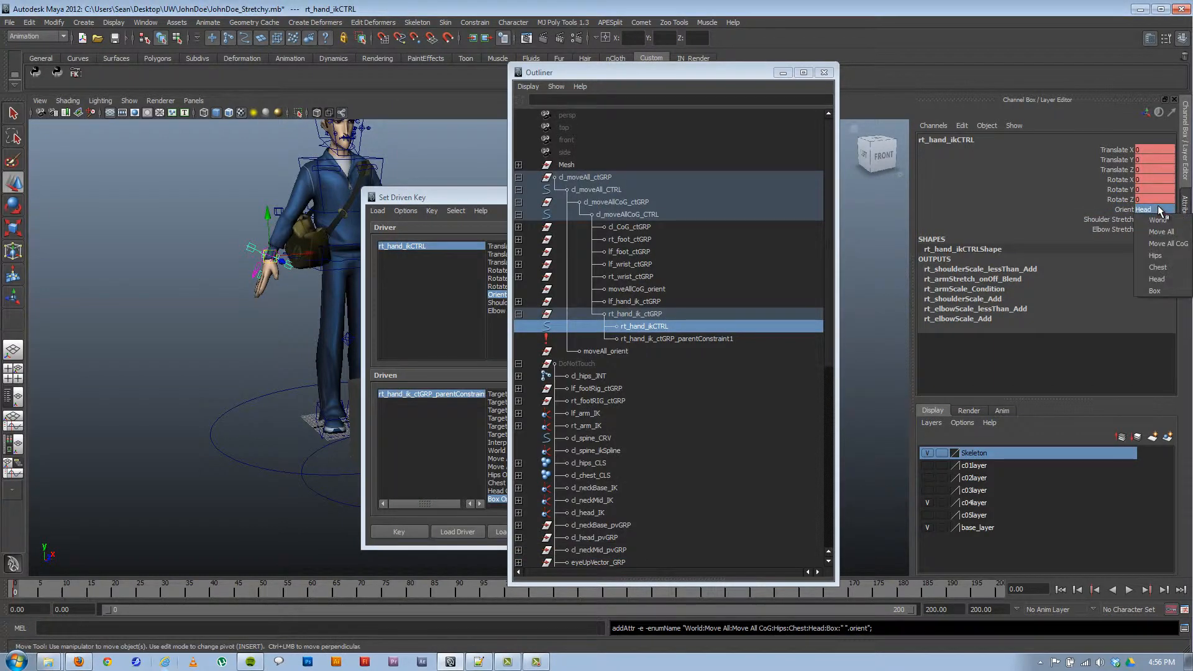
pyautogui.click(1163, 294)
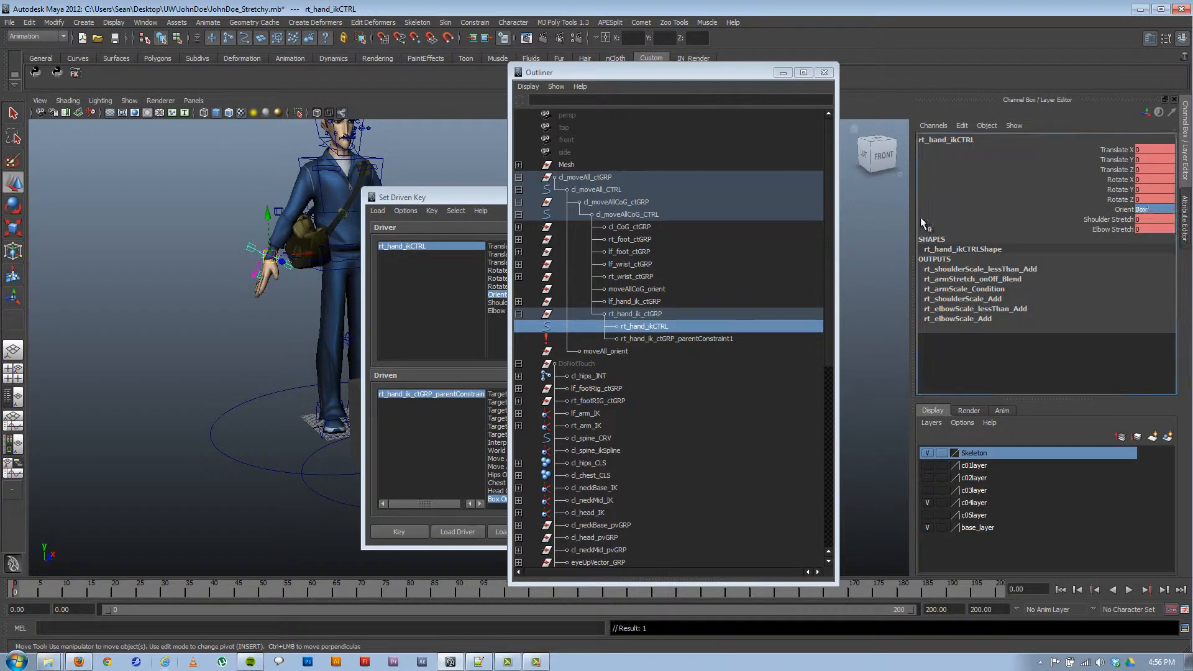
pyautogui.click(459, 198)
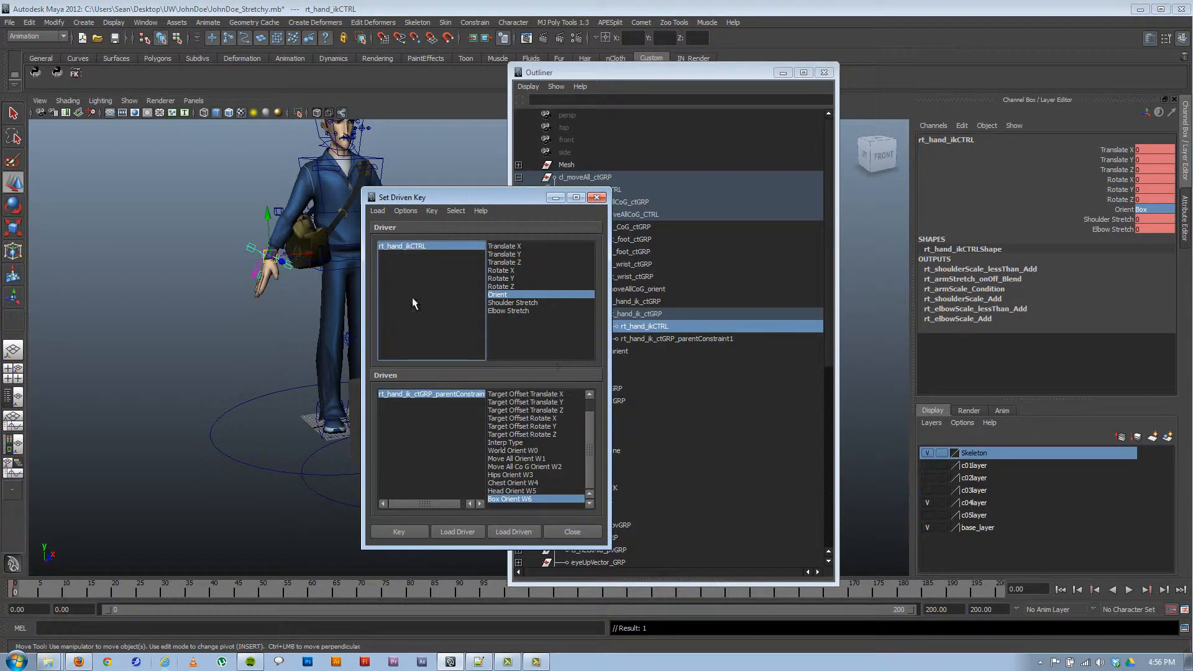
pyautogui.click(405, 393)
pyautogui.click(1142, 219)
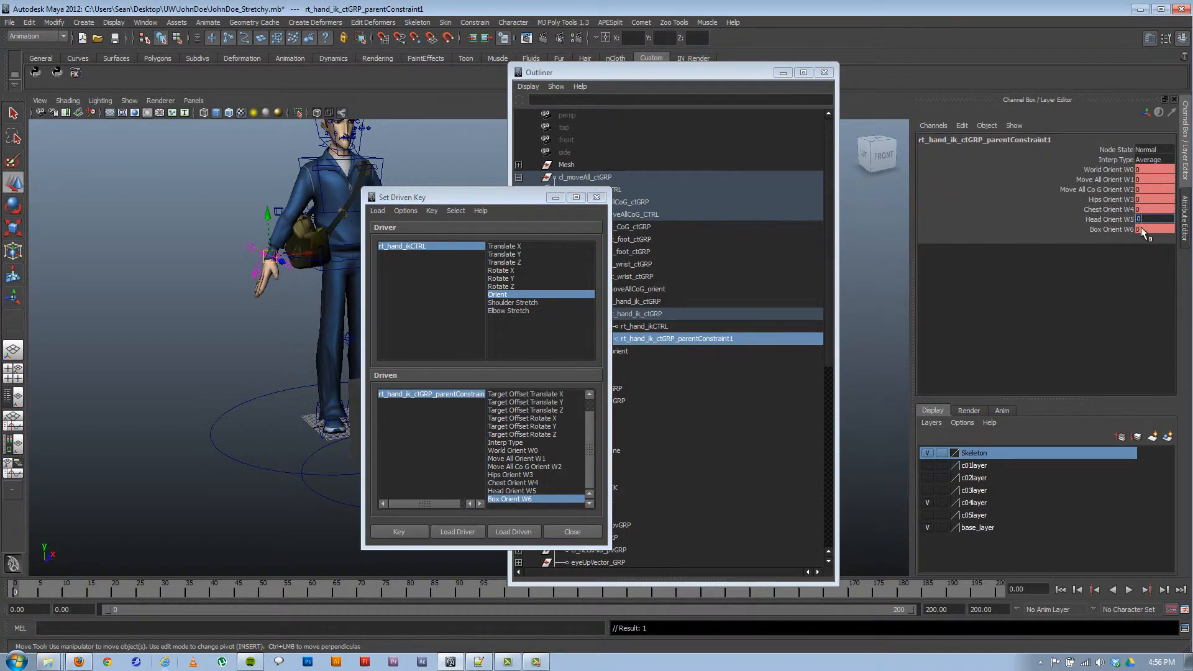
pyautogui.click(1138, 229)
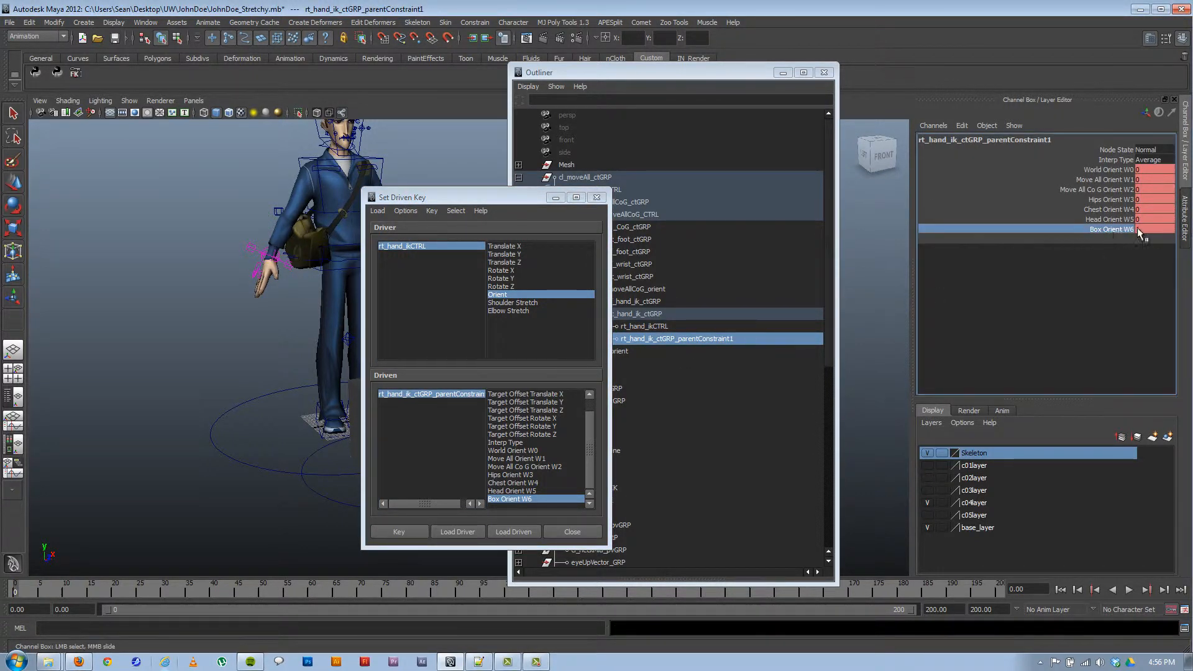
pyautogui.click(399, 532)
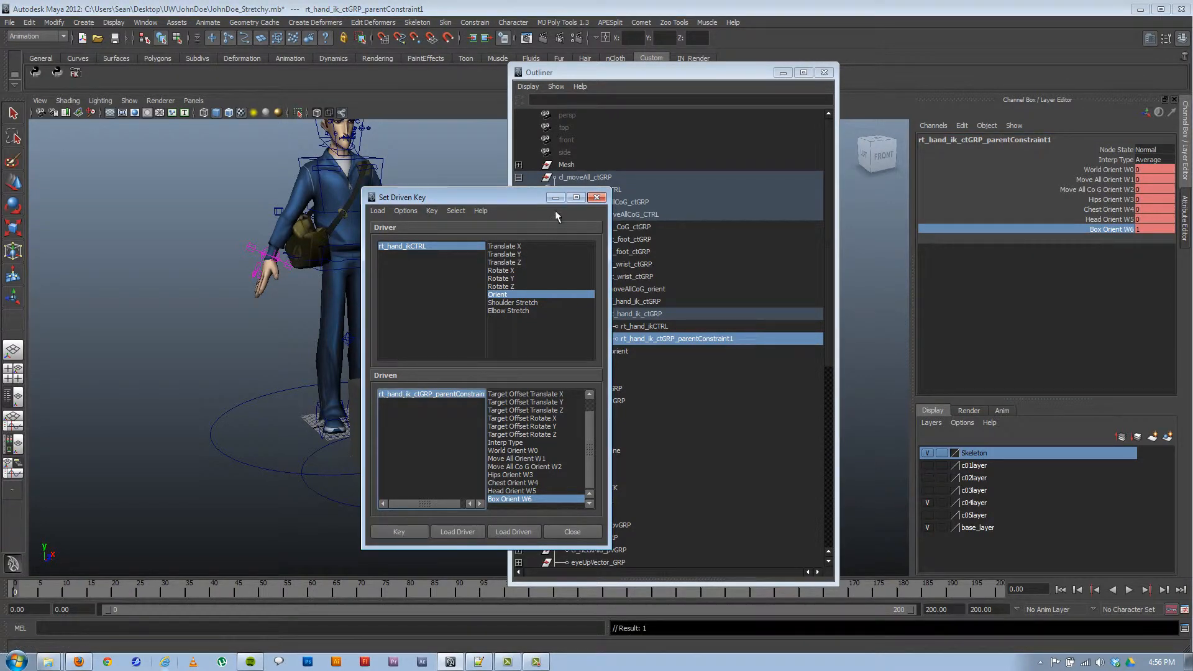
pyautogui.click(597, 198)
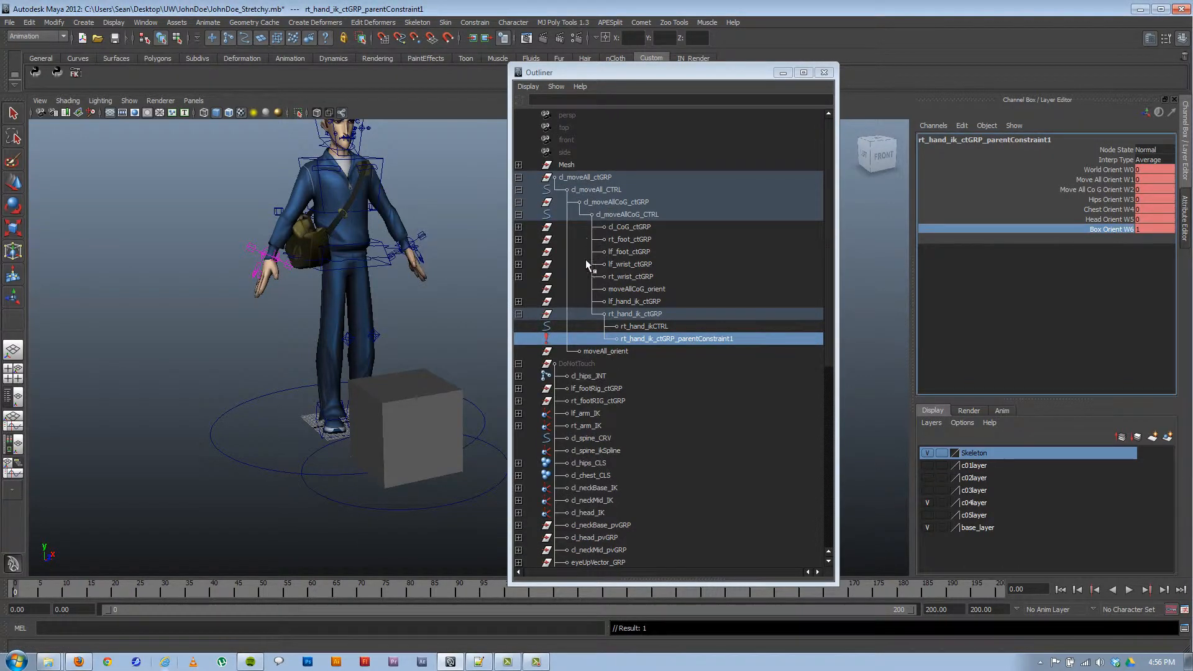
pyautogui.click(823, 73)
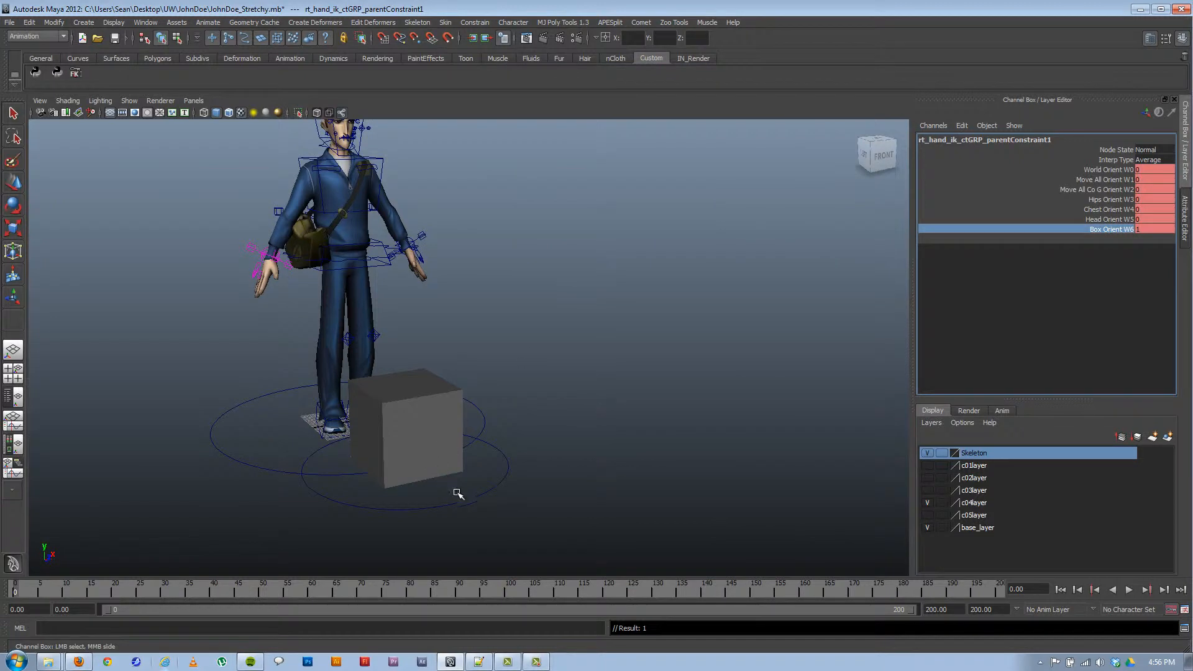
# Step: Test whether the right hand follows the box by moving box_CTRL, and undo the move
pyautogui.click(412, 471)
pyautogui.press('w')
pyautogui.moveTo(413, 470); pyautogui.dragTo(469, 428)
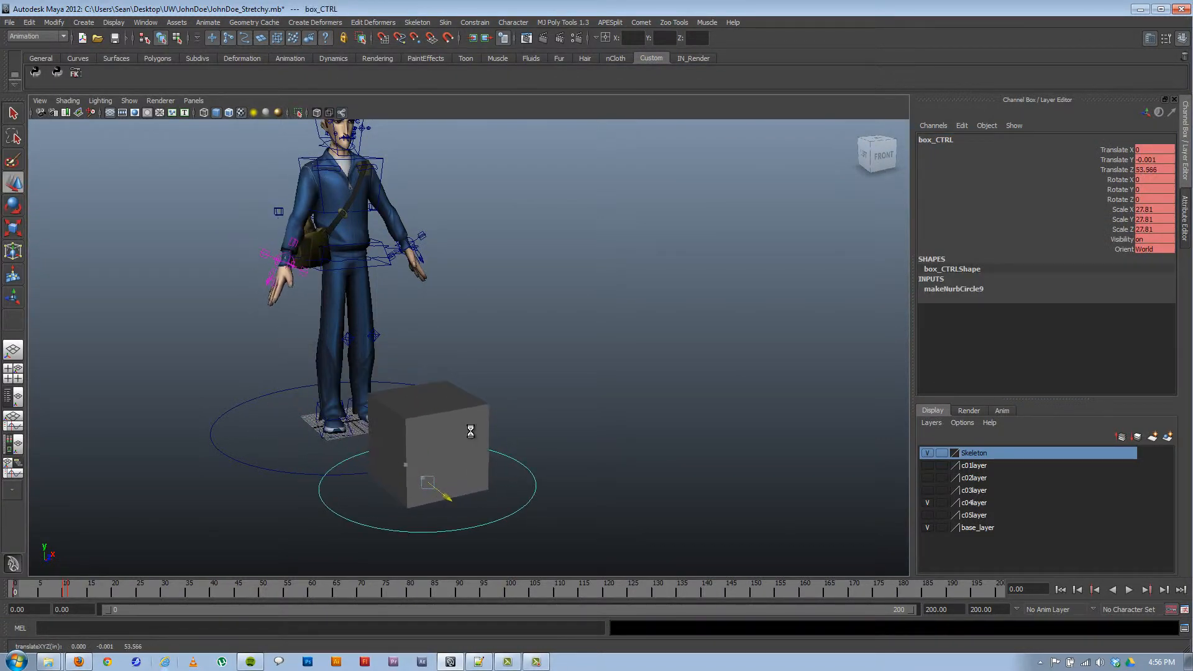
pyautogui.hotkey('ctrl', 'z')
# Step: Set rt_hand_ikCTRL's Orient to Chest and go to frame 10, where the character crouches at the cube
pyautogui.click(252, 247)
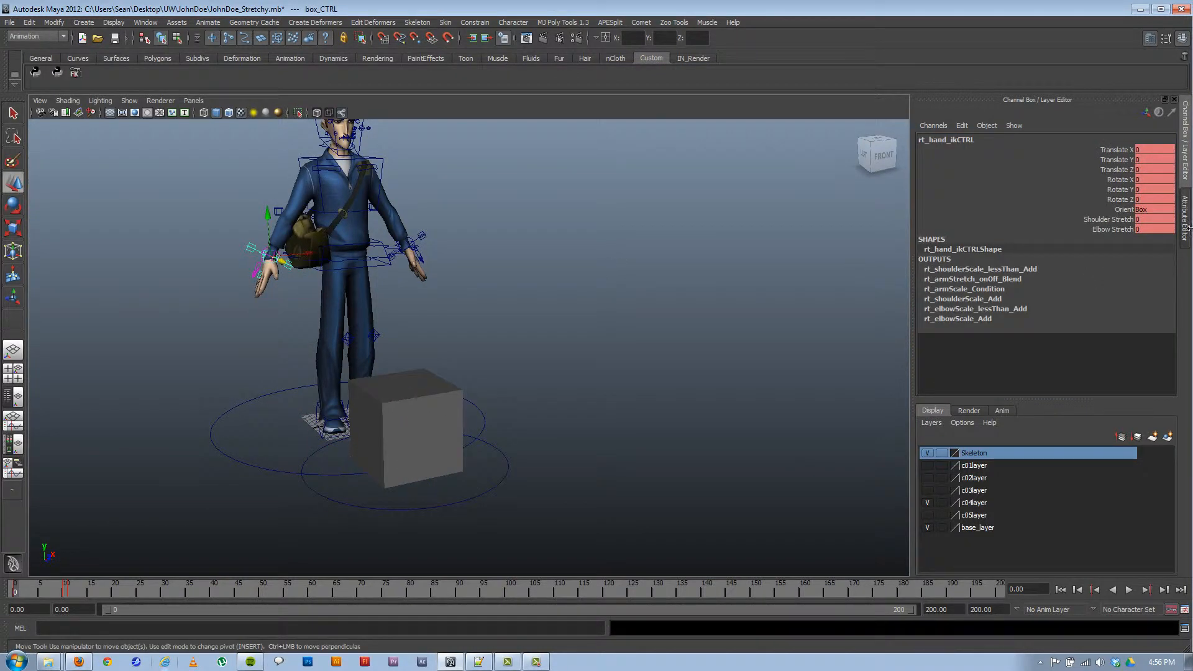
pyautogui.click(1157, 215)
pyautogui.click(1167, 272)
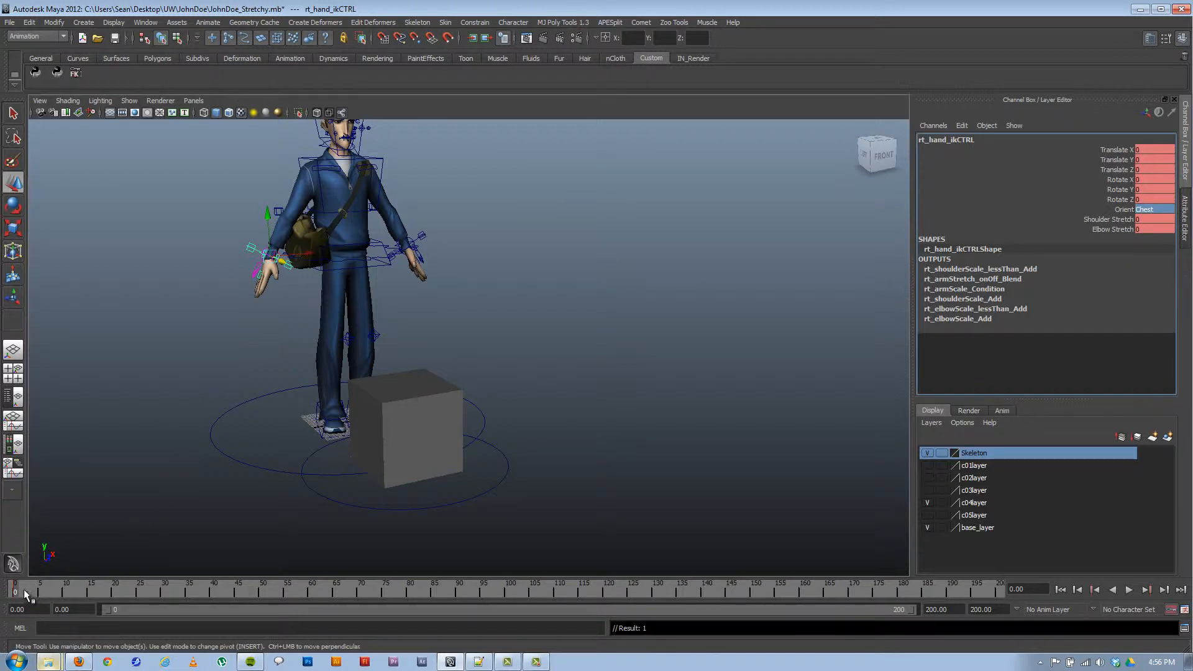
pyautogui.moveTo(24, 589); pyautogui.dragTo(63, 593)
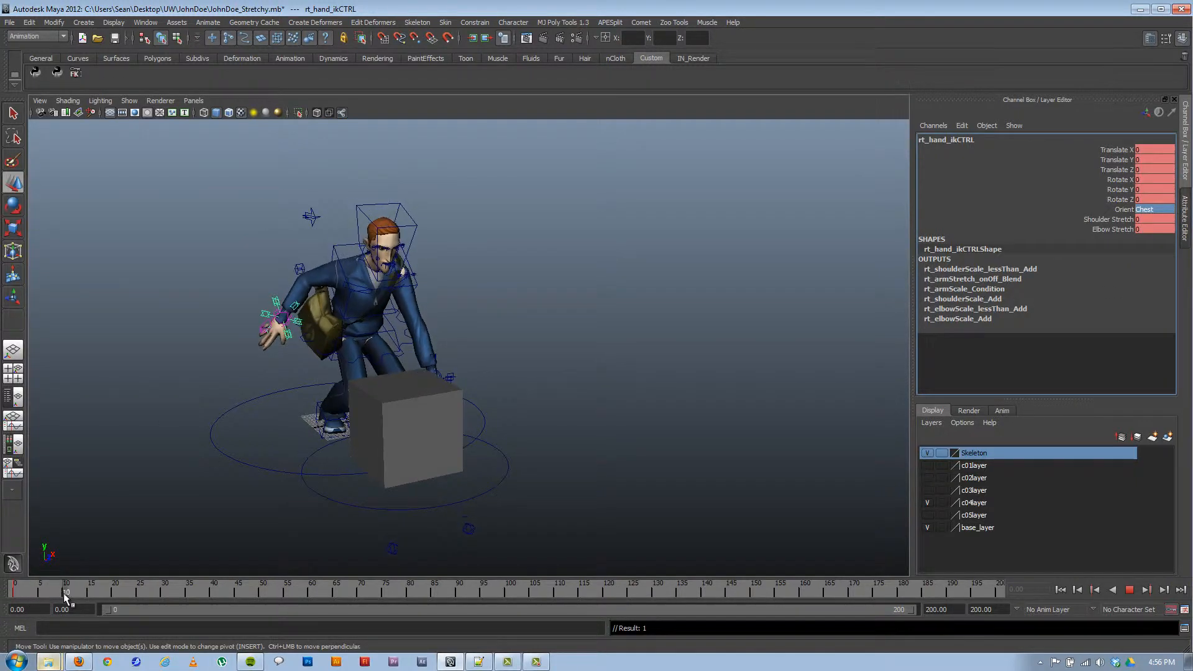
# Step: Move and rotate rt_hand_ikCTRL so the right hand rests against the cube's side at frame 10, and key it
pyautogui.keyDown('alt'); pyautogui.moveTo(321, 351); pyautogui.dragTo(392, 372); pyautogui.keyUp('alt')
pyautogui.press('e')
pyautogui.keyDown('alt'); pyautogui.moveTo(392, 372); pyautogui.dragTo(525, 370, button='right'); pyautogui.keyUp('alt')
pyautogui.press('w')
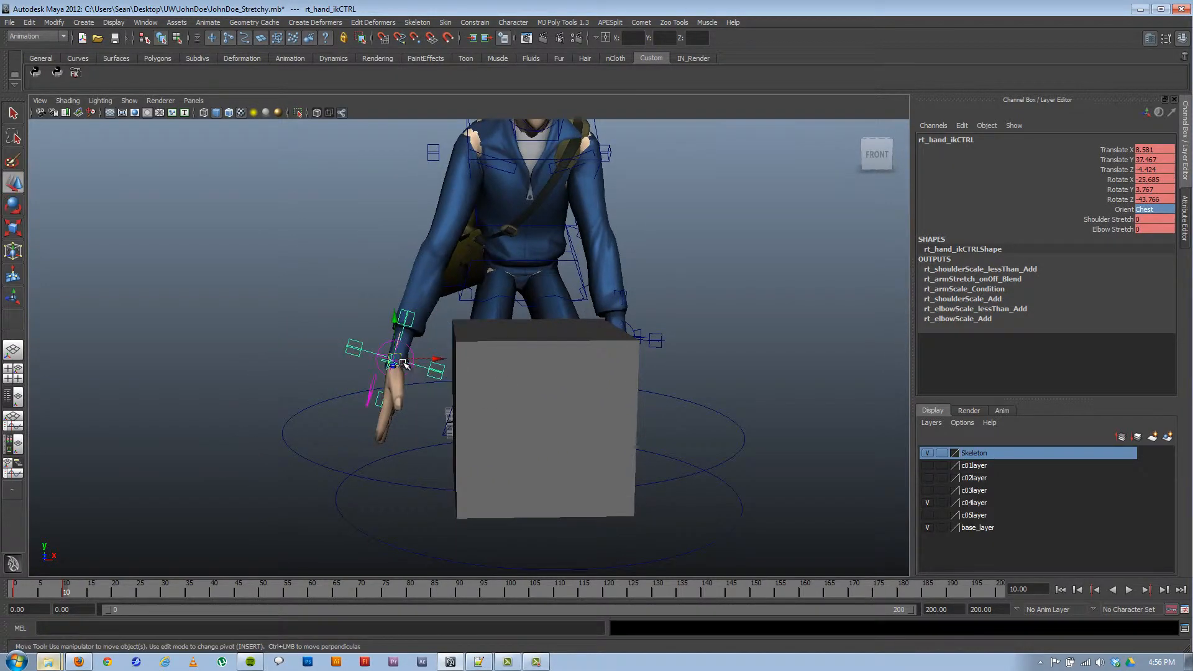
pyautogui.moveTo(431, 350); pyautogui.dragTo(544, 382)
pyautogui.press('e')
pyautogui.press('w')
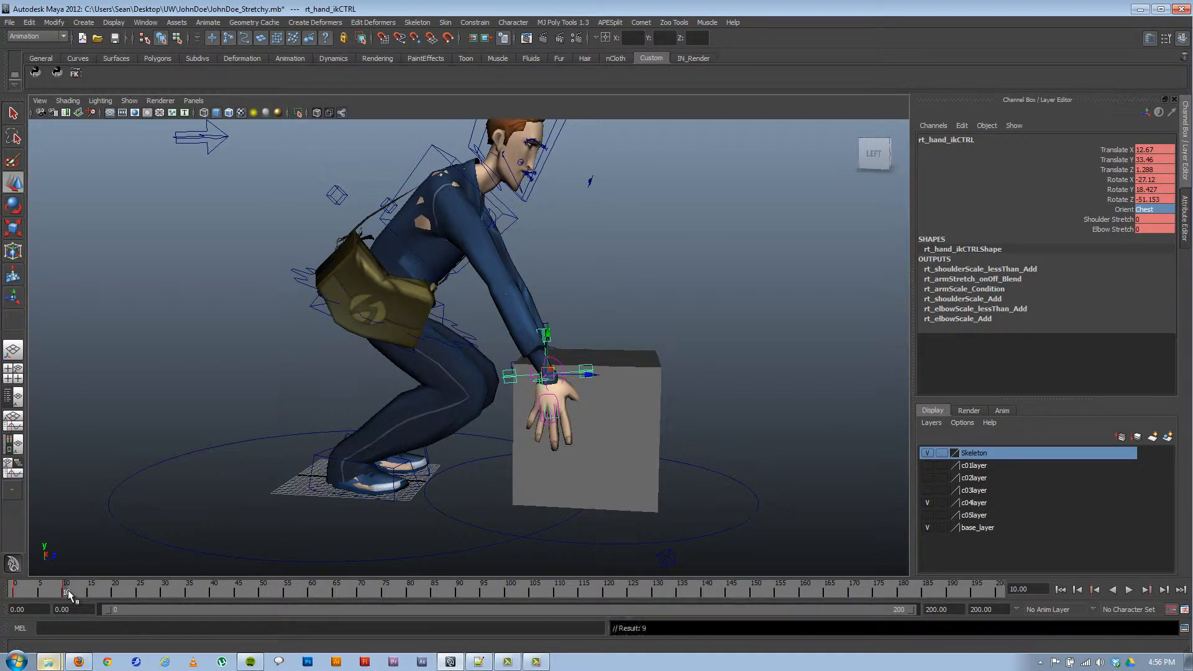
# Step: Go to frame 11 and switch rt_hand_ikCTRL's Orient to Box
pyautogui.click(69, 590)
pyautogui.moveTo(71, 593); pyautogui.dragTo(72, 594)
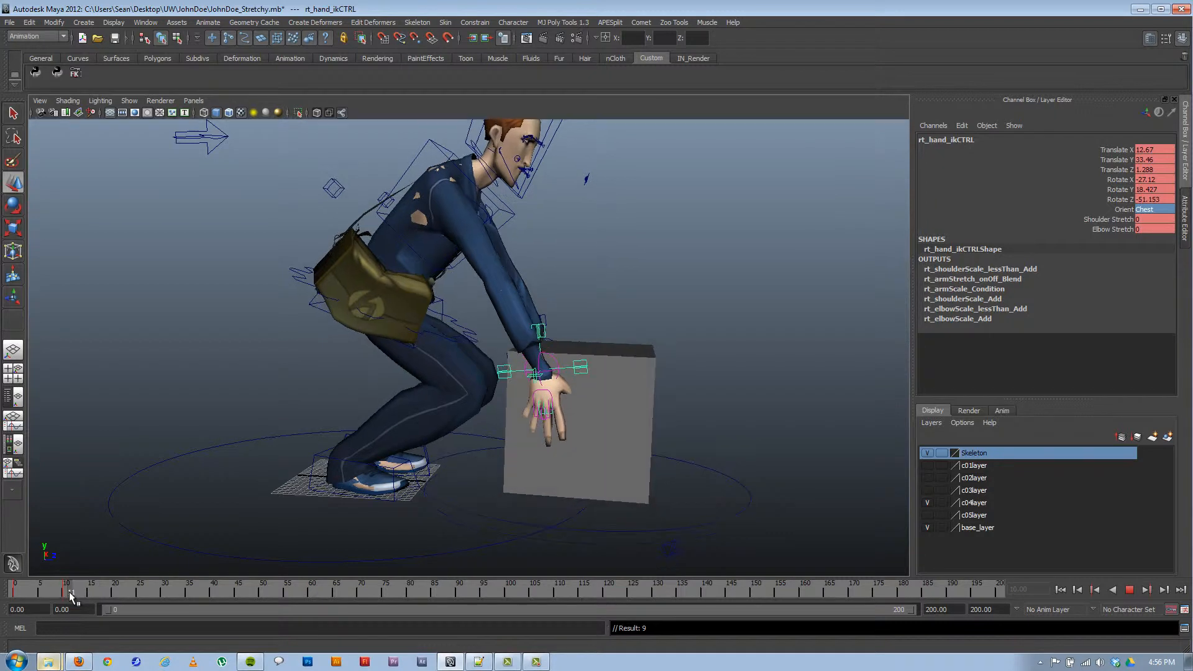
pyautogui.click(1146, 211)
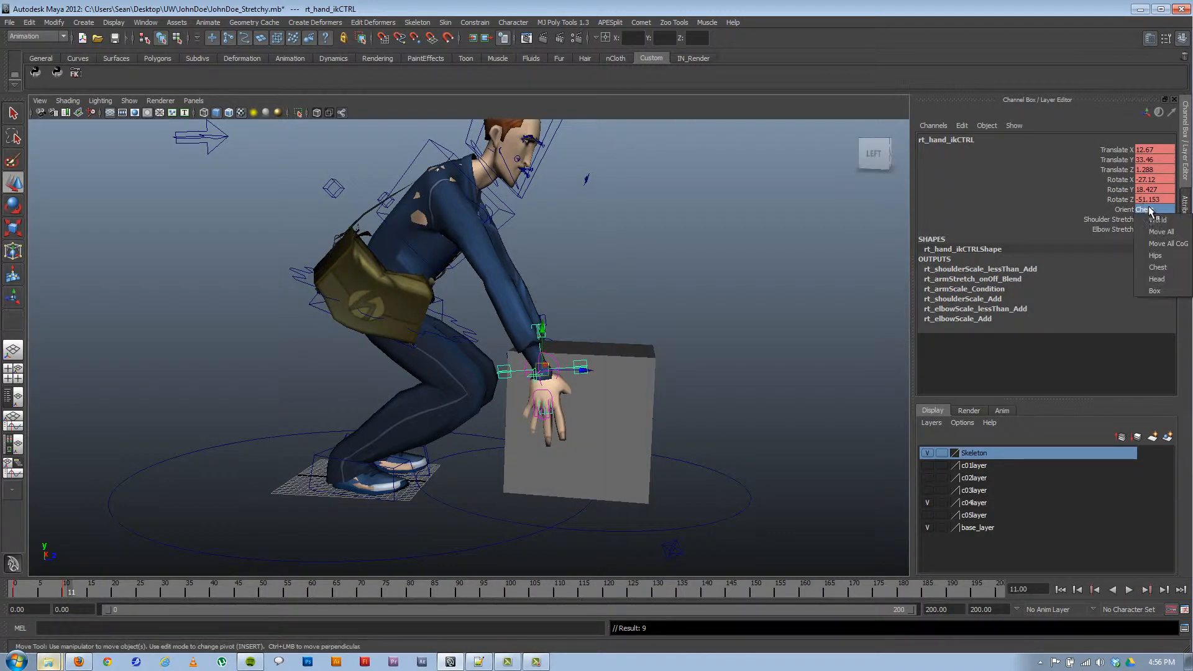
pyautogui.click(1159, 291)
# Step: Move and rotate rt_hand_ikCTRL at frame 11 to place the right hand back on the cube's side, translated about -6.8, 33.7, 11.6
pyautogui.moveTo(575, 218); pyautogui.dragTo(527, 369)
pyautogui.press('e')
pyautogui.moveTo(559, 315); pyautogui.dragTo(586, 346)
pyautogui.scroll(5, 586, 351)
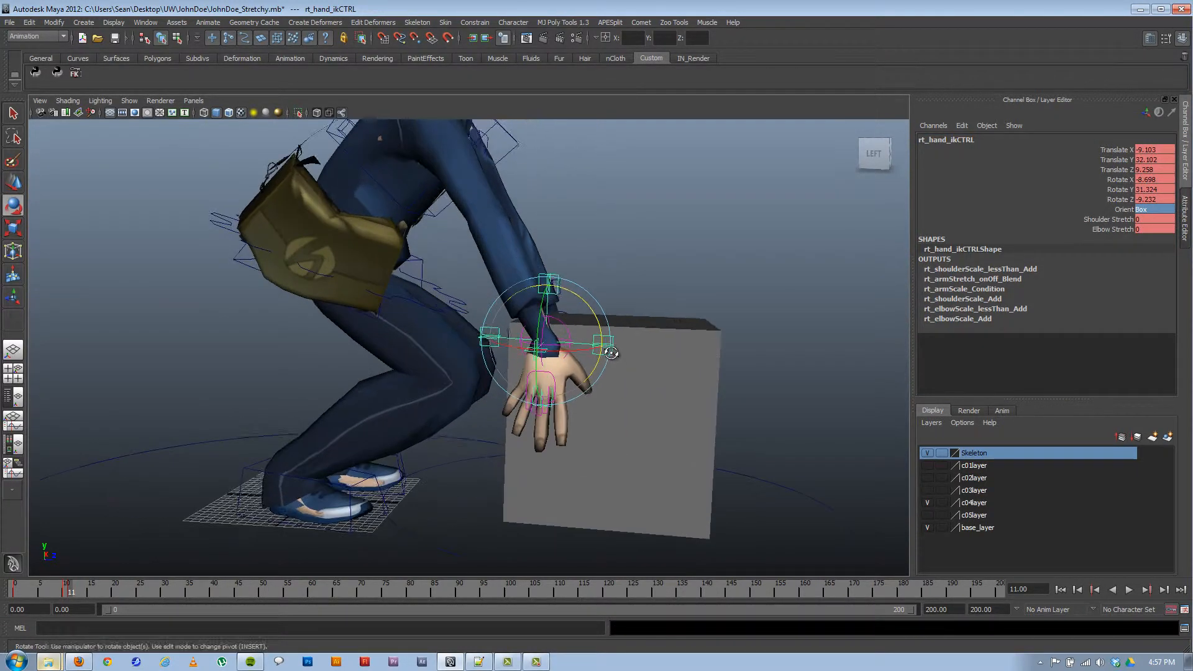
pyautogui.press('w')
pyautogui.moveTo(550, 331); pyautogui.dragTo(474, 354)
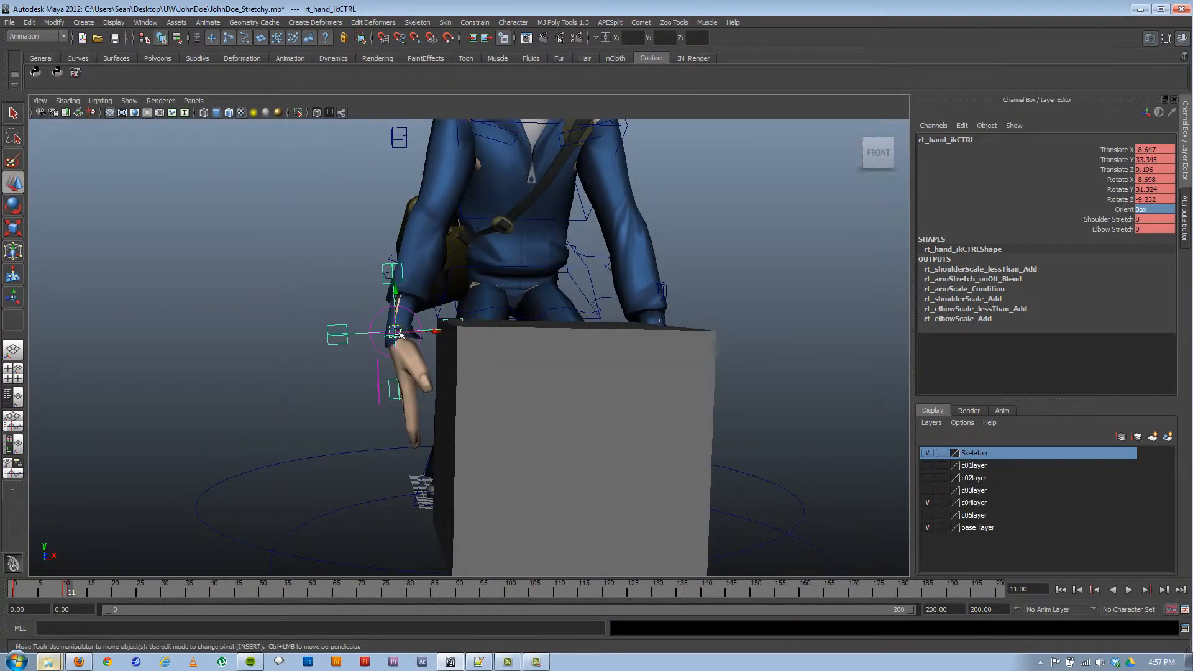
pyautogui.moveTo(401, 334); pyautogui.dragTo(540, 339)
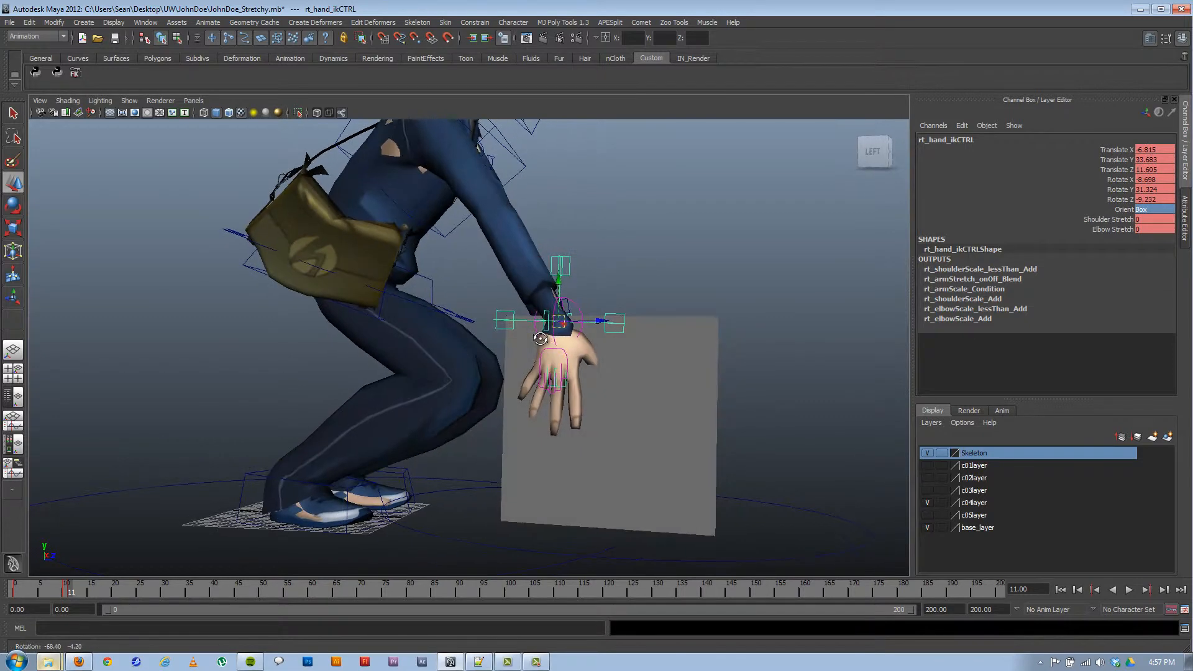
# Step: Play through the lift and examine from the front how both hand controls hold the cube at frame 20
pyautogui.hotkey('alt', 'v')
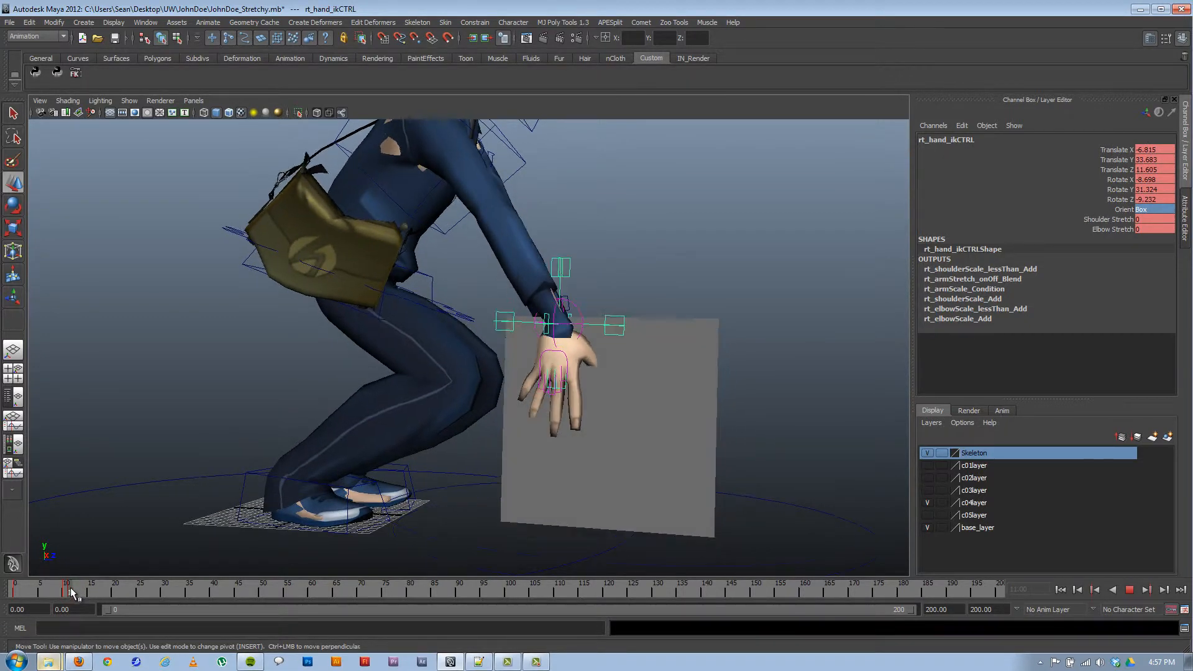
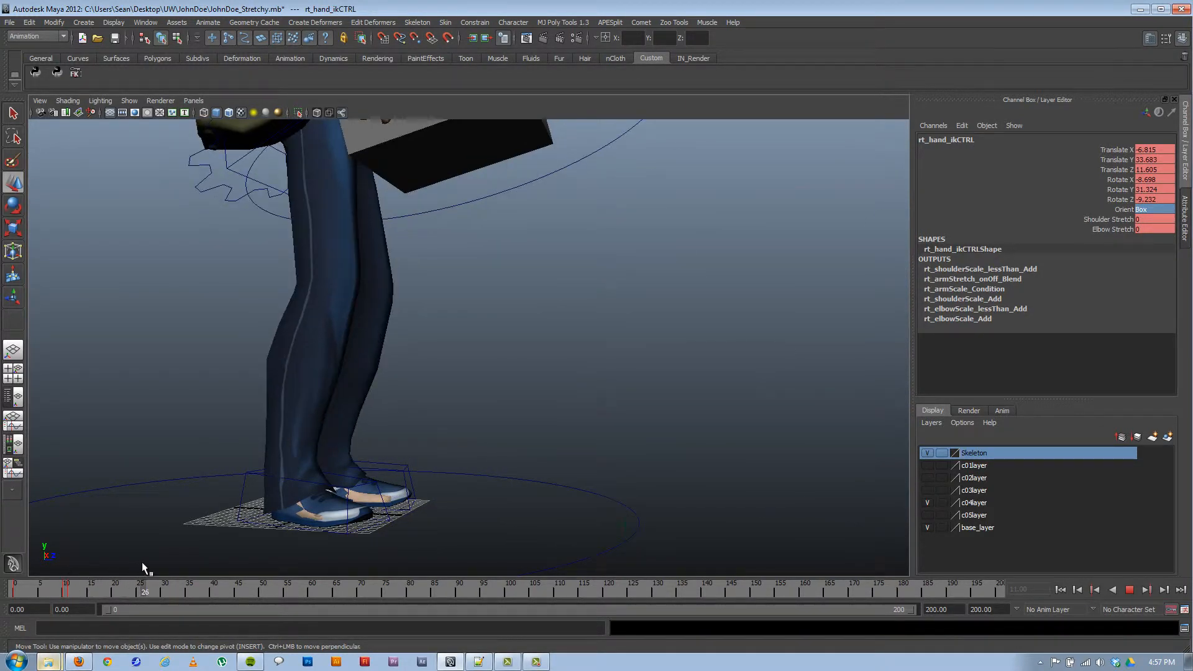
pyautogui.keyDown('alt'); pyautogui.moveTo(604, 204); pyautogui.dragTo(605, 336, button='middle'); pyautogui.keyUp('alt')
pyautogui.keyDown('alt'); pyautogui.moveTo(605, 335); pyautogui.dragTo(441, 336); pyautogui.keyUp('alt')
pyautogui.keyDown('alt'); pyautogui.moveTo(669, 300); pyautogui.dragTo(649, 422, button='middle'); pyautogui.keyUp('alt')
pyautogui.keyDown('alt'); pyautogui.moveTo(649, 422); pyautogui.dragTo(591, 319, button='right'); pyautogui.keyUp('alt')
pyautogui.moveTo(592, 319)
pyautogui.keyDown('alt'); pyautogui.mouseDown()
pyautogui.moveTo(535, 323)
pyautogui.moveTo(588, 326)
pyautogui.mouseUp(); pyautogui.keyUp('alt')
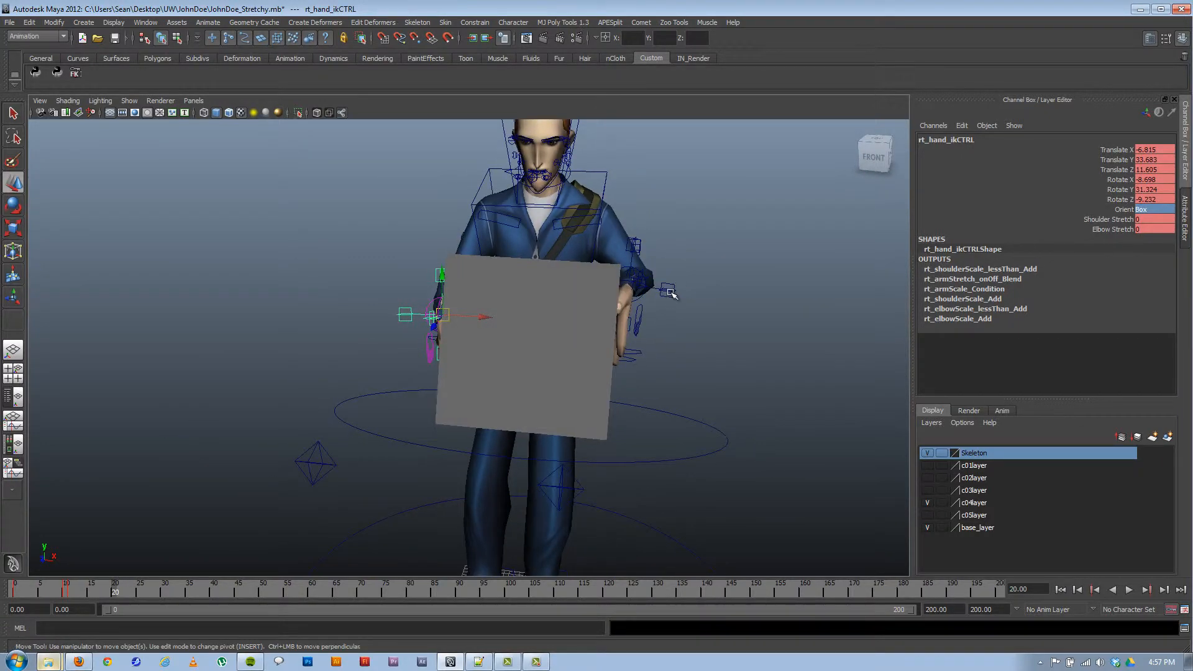
pyautogui.click(667, 290)
pyautogui.moveTo(627, 284)
pyautogui.mouseDown()
pyautogui.moveTo(713, 258)
pyautogui.moveTo(631, 285)
pyautogui.moveTo(756, 282)
pyautogui.moveTo(628, 284)
pyautogui.mouseUp()
pyautogui.keyDown('alt'); pyautogui.moveTo(438, 323); pyautogui.dragTo(410, 323); pyautogui.keyUp('alt')
pyautogui.click(438, 317)
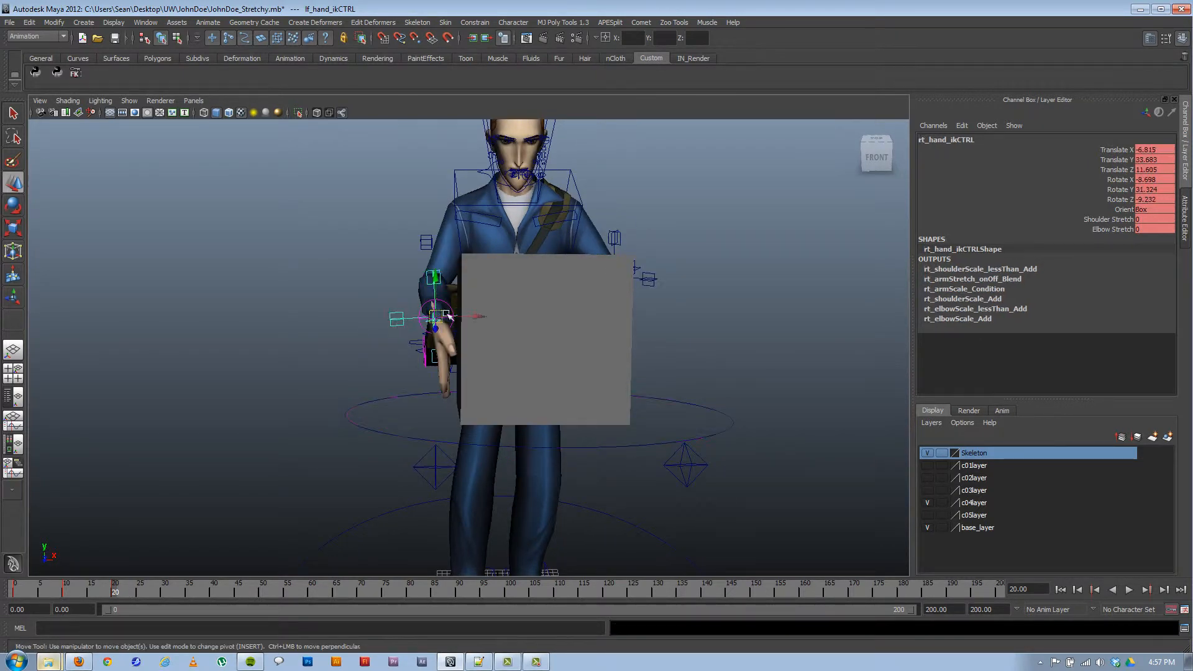
# Step: Open the Outliner, expand the hierarchy to rt_hand_ik_ctGRP, and inspect the weights of its parent constraint
pyautogui.click(148, 22)
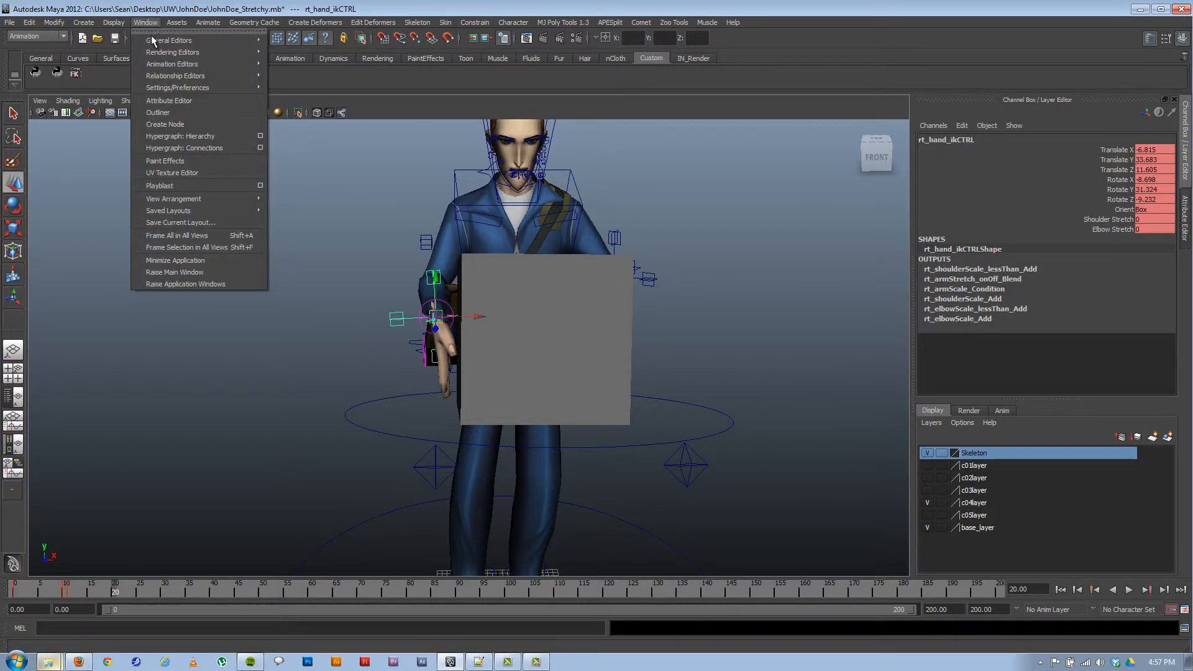
pyautogui.click(158, 113)
pyautogui.click(576, 214)
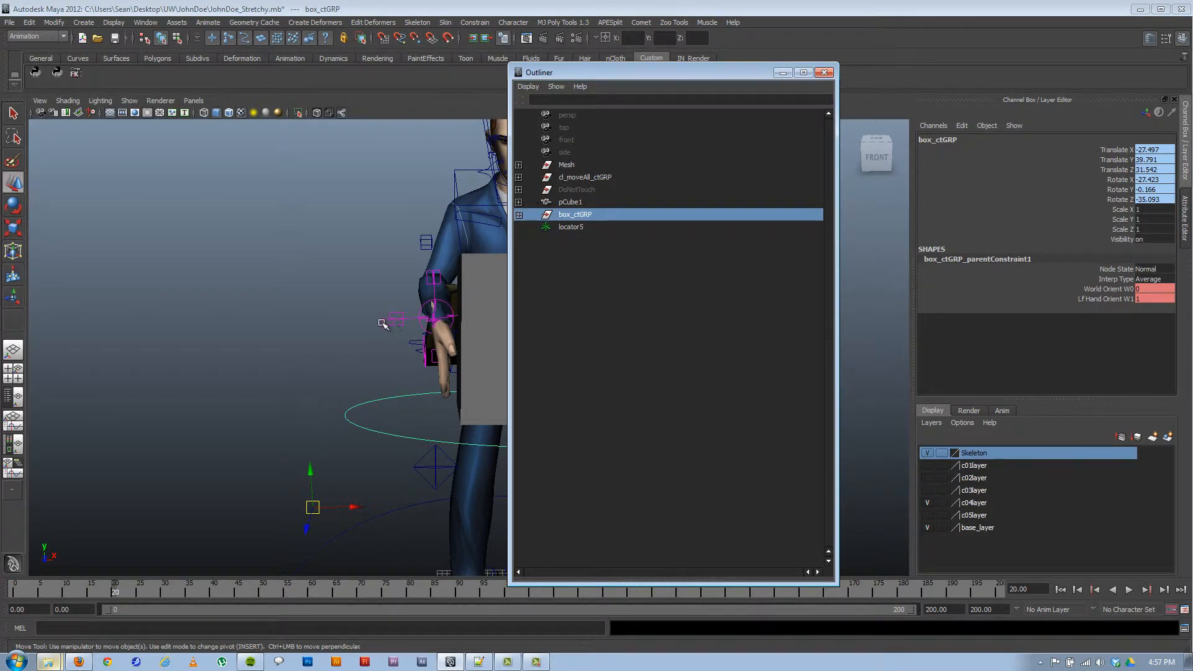
pyautogui.click(402, 315)
pyautogui.click(519, 177)
pyautogui.click(518, 190)
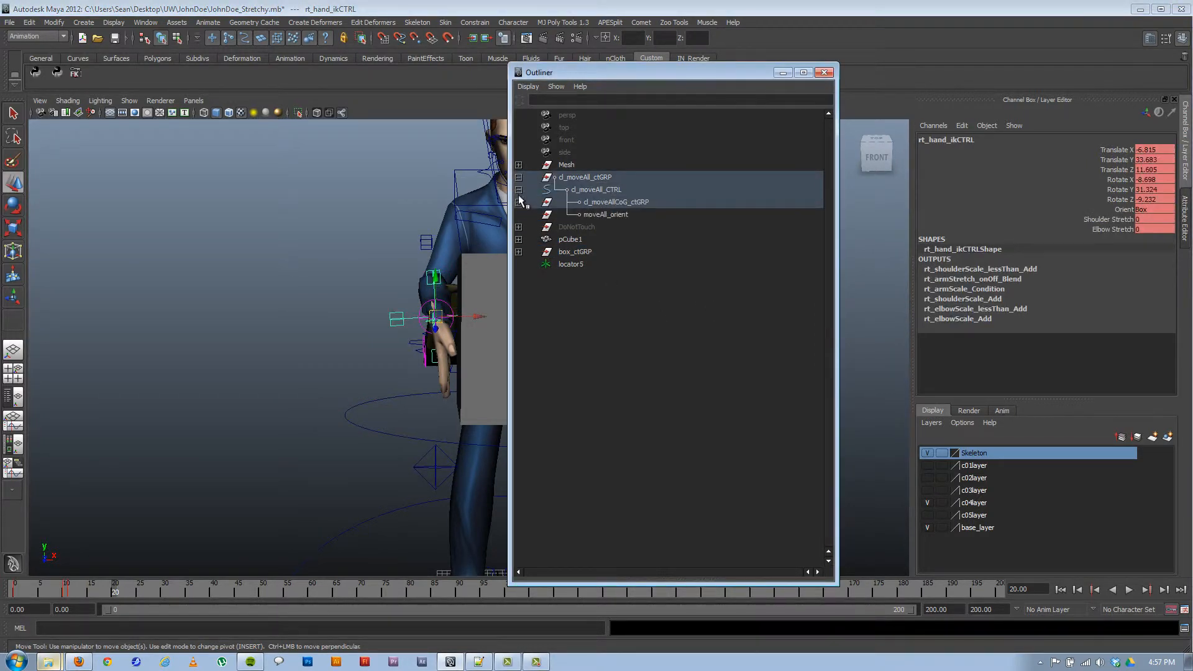
pyautogui.click(518, 201)
pyautogui.click(518, 214)
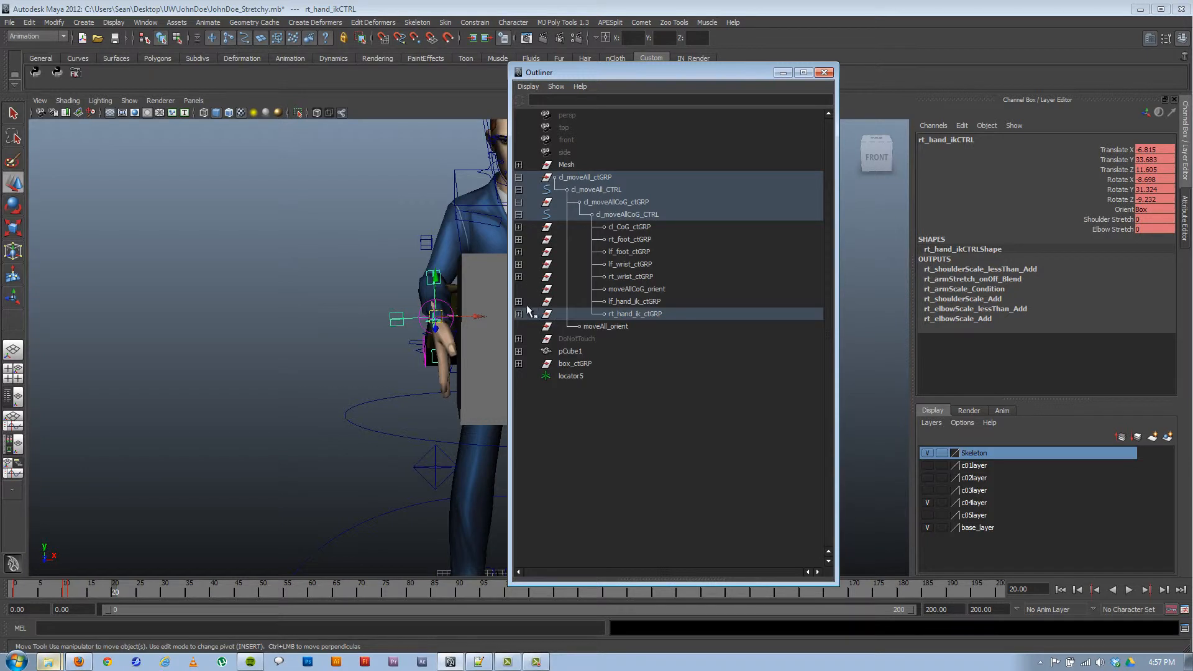
pyautogui.click(518, 314)
pyautogui.click(691, 338)
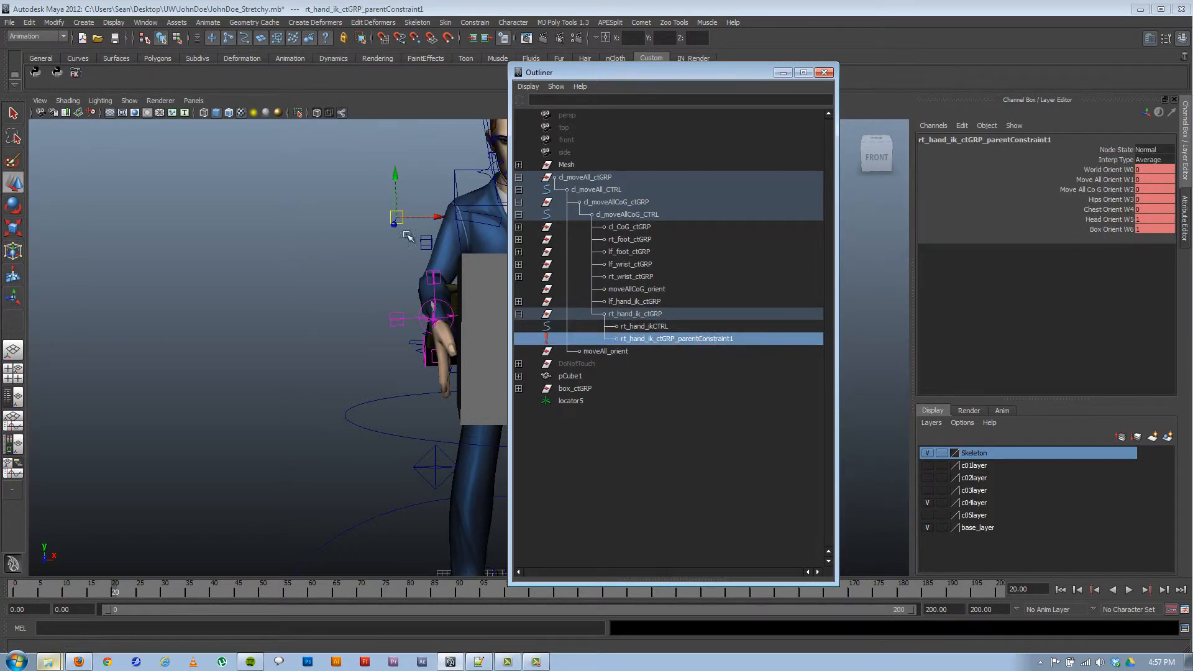
# Step: Set up Set Driven Key with rt_hand_ikCTRL's Orient as the driver and rt_hand_ik_ctGRP_parentConstraint1 as the driven object
pyautogui.click(401, 321)
pyautogui.click(210, 23)
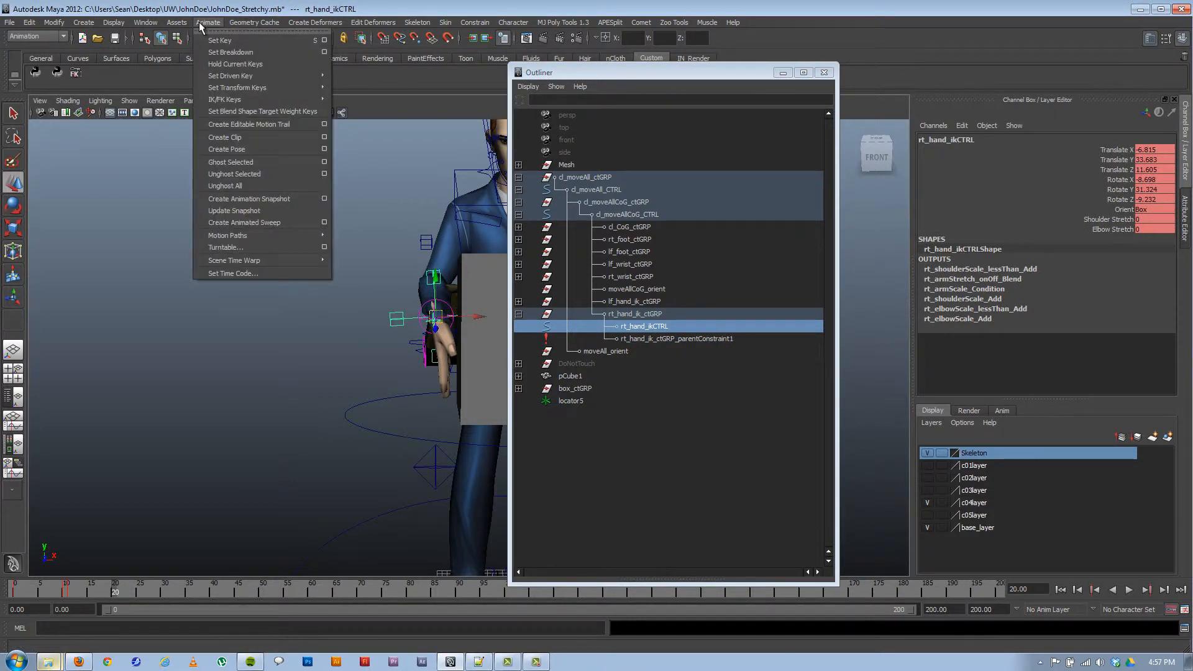
pyautogui.moveTo(177, 26)
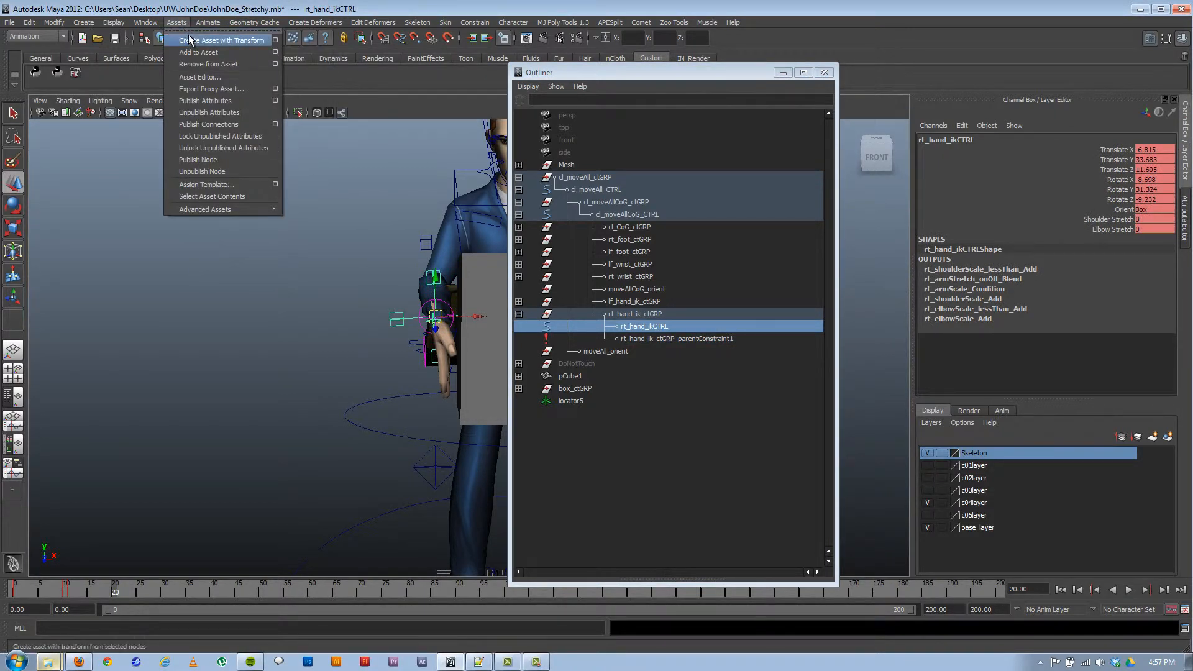
pyautogui.moveTo(242, 74)
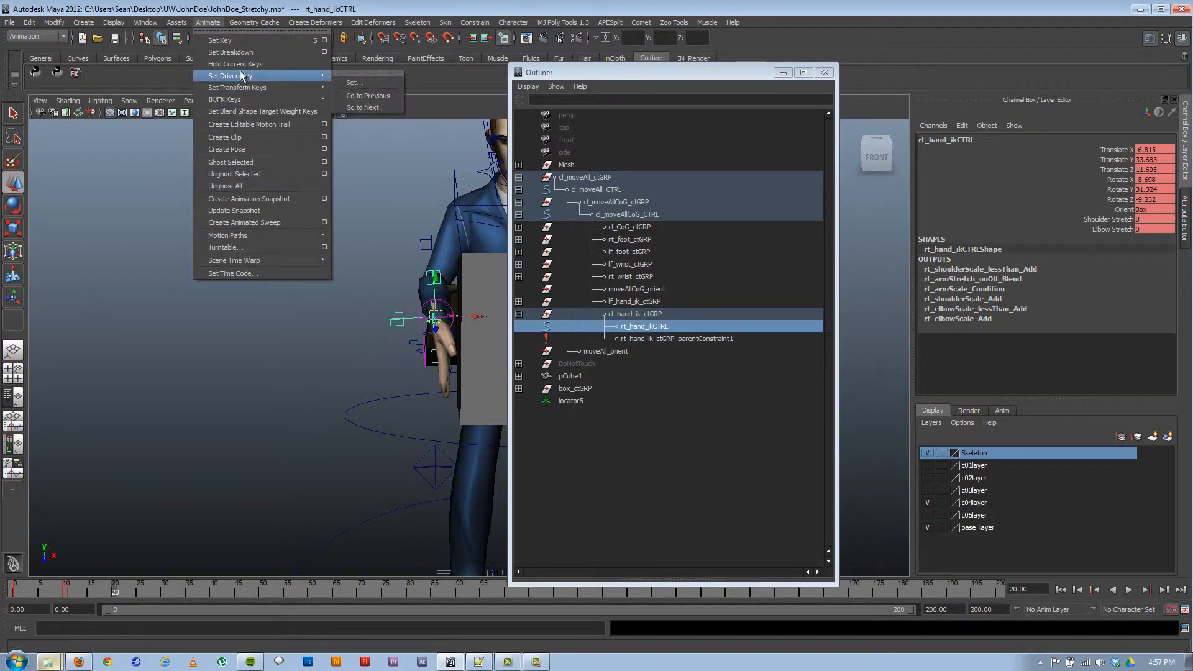
pyautogui.click(379, 83)
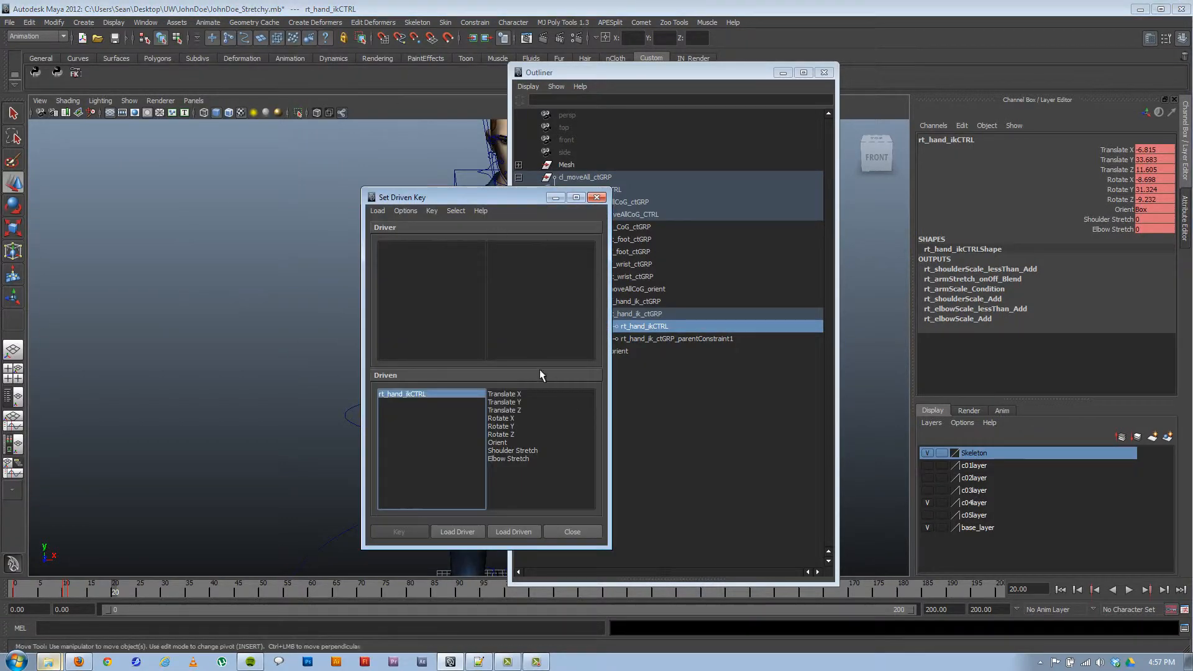
pyautogui.moveTo(457, 198); pyautogui.dragTo(304, 136)
pyautogui.click(304, 469)
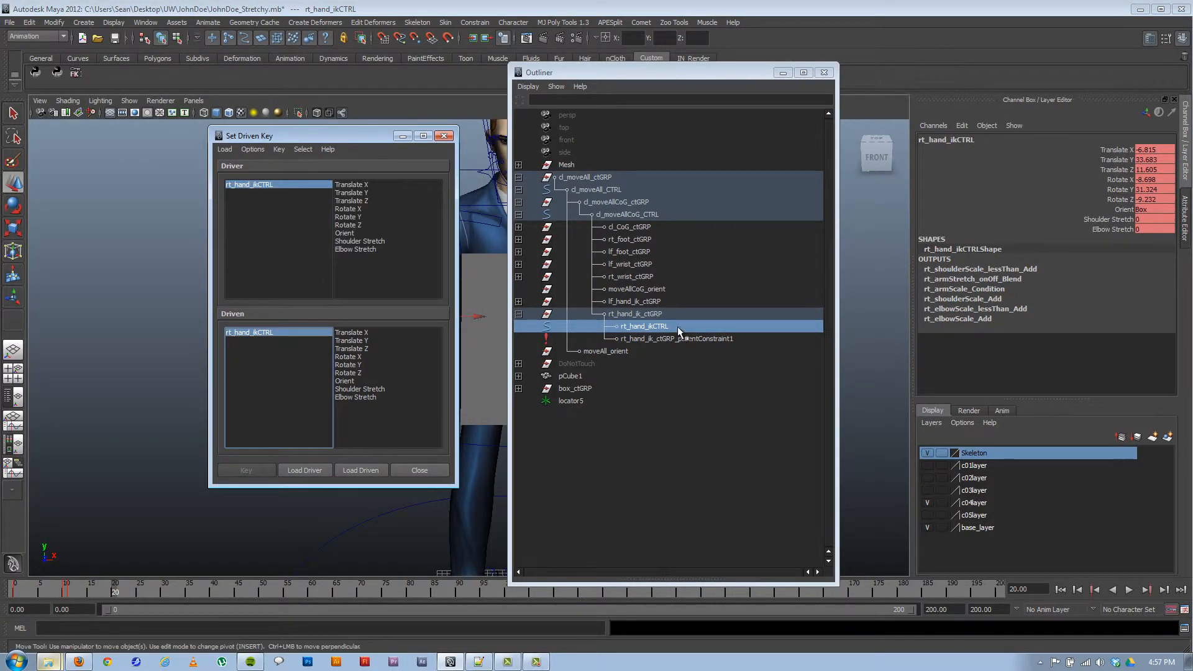
pyautogui.click(665, 337)
pyautogui.click(360, 470)
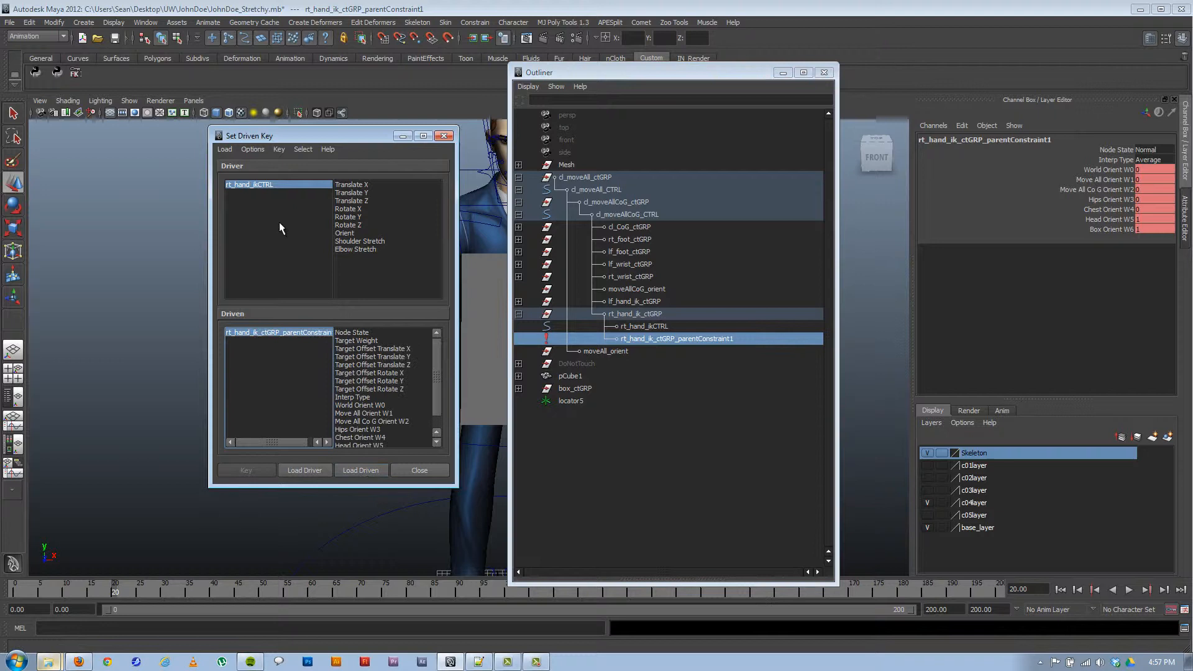
pyautogui.click(349, 234)
pyautogui.click(274, 332)
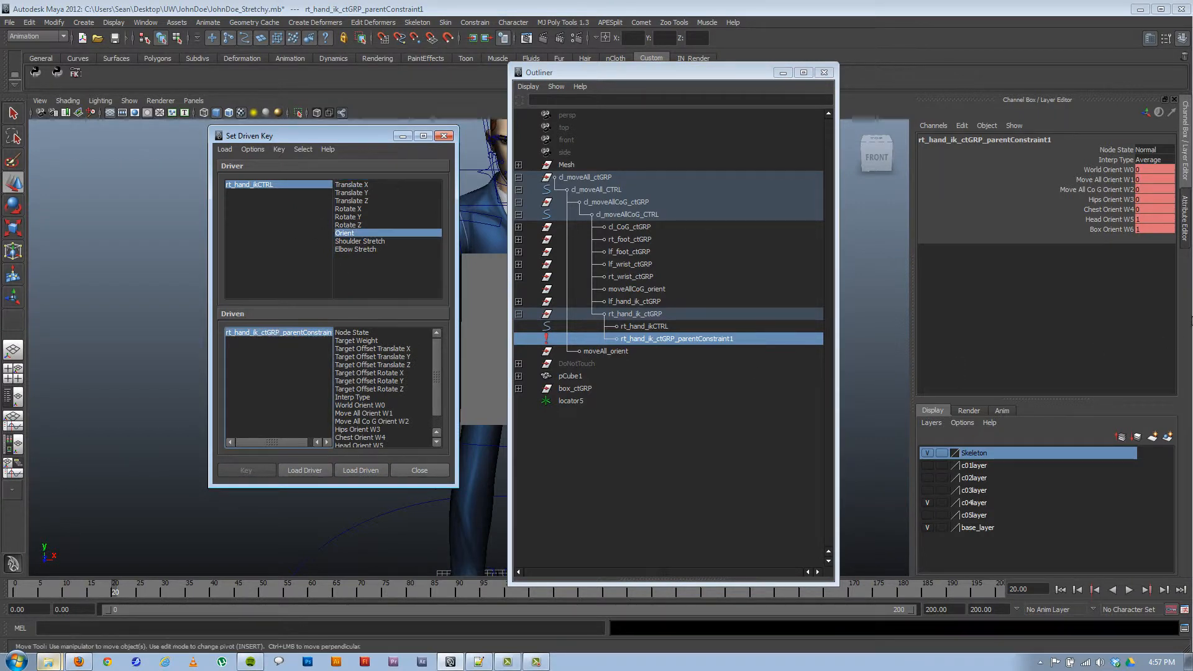
# Step: Set the constraint's Head Orient W5 weight to 0 and key it as driven by the control's Orient, and minimize the Set Driven Key and Outliner windows
pyautogui.doubleClick(1165, 219)
pyautogui.write('0')
pyautogui.press('Return')
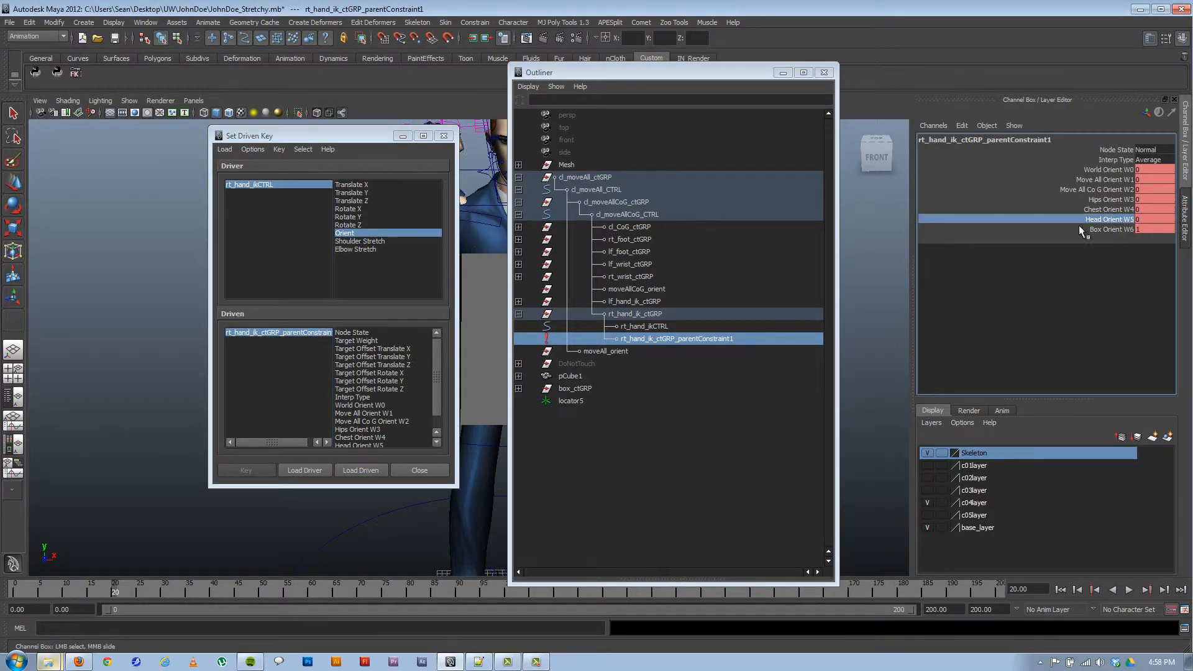
pyautogui.scroll(-1, 371, 420)
pyautogui.click(358, 429)
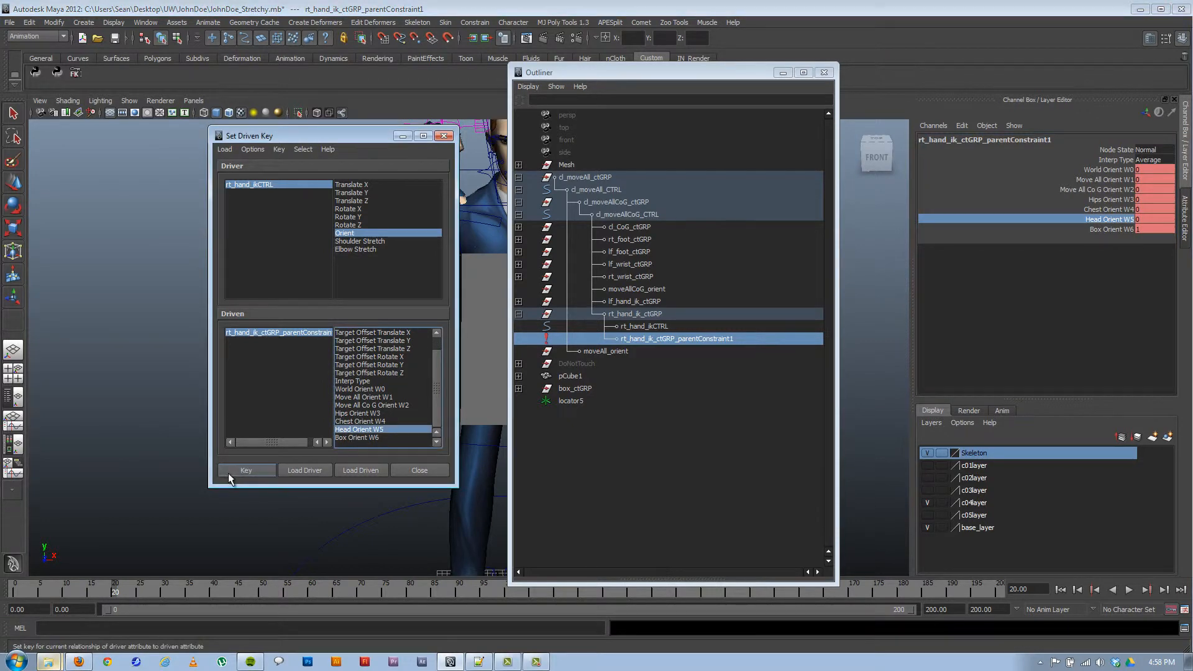
pyautogui.click(243, 470)
pyautogui.click(403, 136)
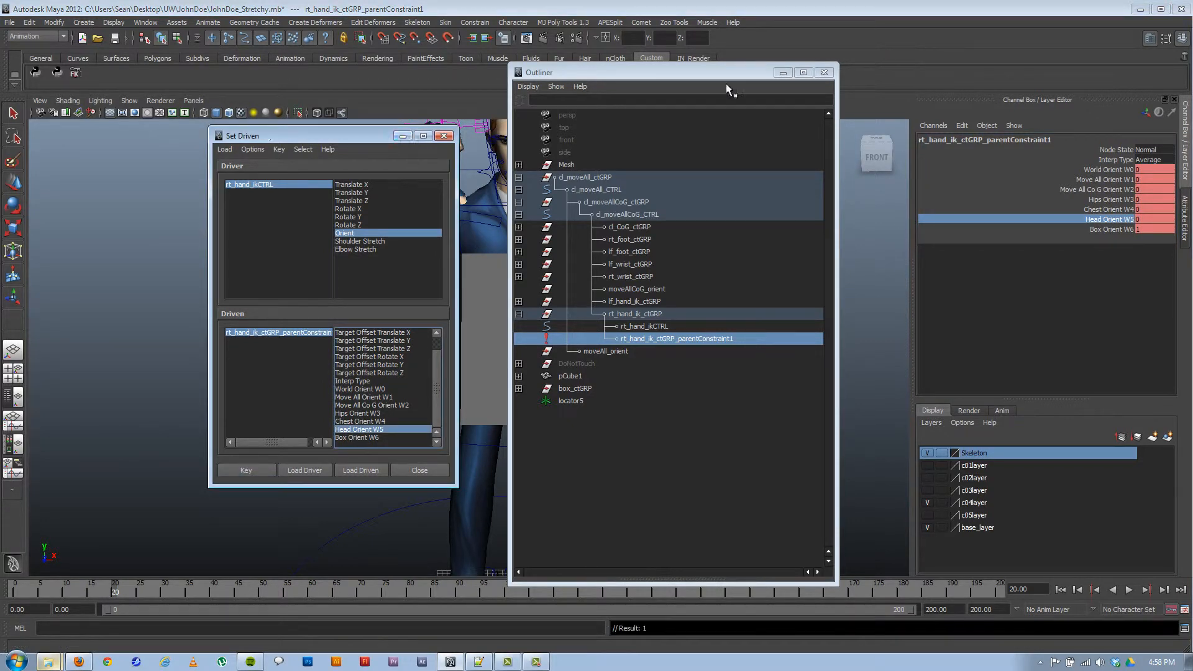
pyautogui.click(782, 72)
# Step: Move rt_hand_ikCTRL back onto the cube at frame 11, translated to about -24.2, 34.8, 21.2, and key it
pyautogui.moveTo(112, 588); pyautogui.dragTo(66, 590)
pyautogui.keyDown('alt'); pyautogui.moveTo(379, 491); pyautogui.dragTo(532, 490); pyautogui.keyUp('alt')
pyautogui.keyDown('alt'); pyautogui.moveTo(532, 489); pyautogui.dragTo(483, 287, button='middle'); pyautogui.keyUp('alt')
pyautogui.keyDown('alt'); pyautogui.moveTo(62, 515); pyautogui.dragTo(125, 524, button='right'); pyautogui.keyUp('alt')
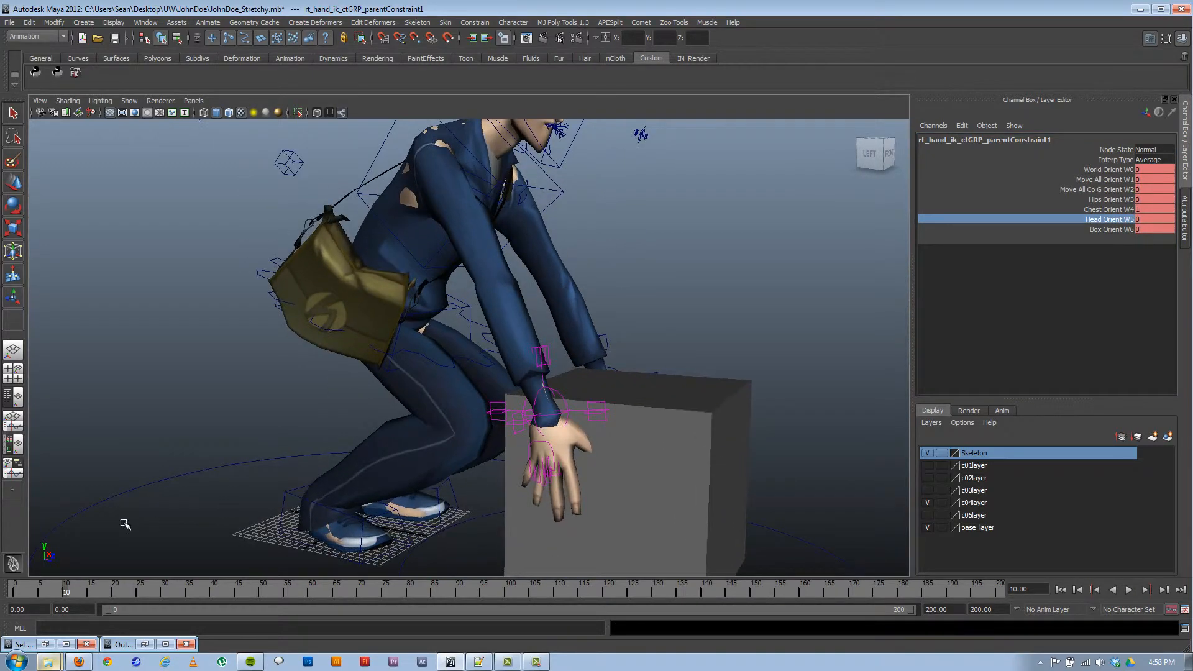
pyautogui.click(69, 590)
pyautogui.keyDown('alt'); pyautogui.moveTo(474, 338); pyautogui.dragTo(558, 265); pyautogui.keyUp('alt')
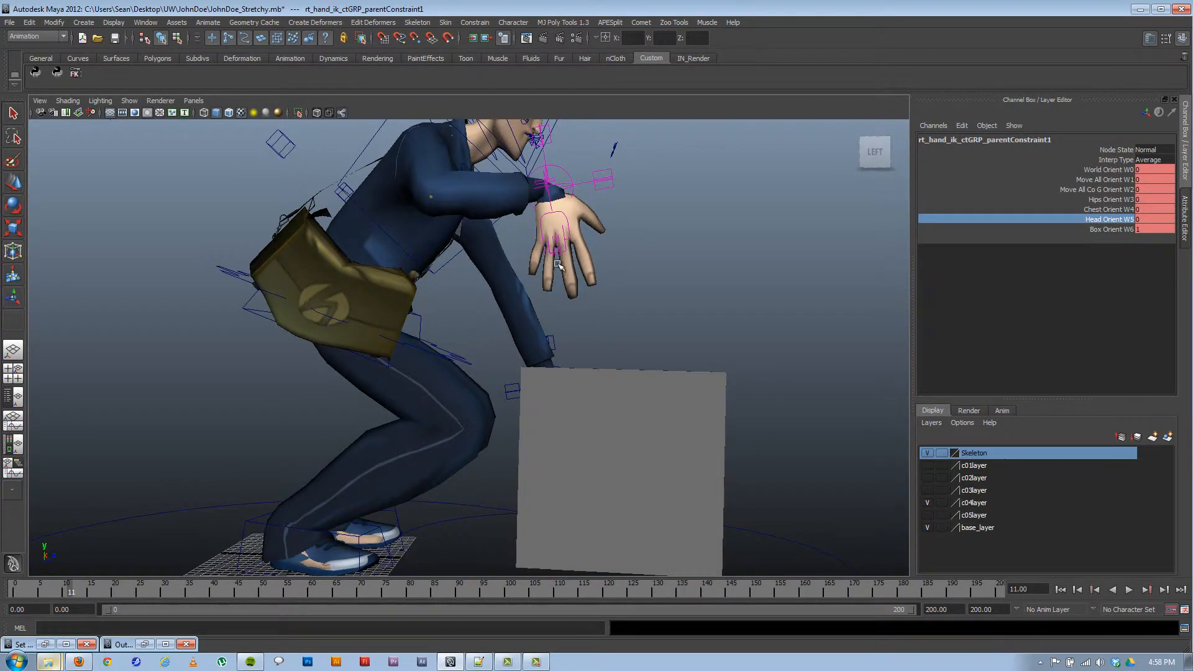
pyautogui.click(603, 174)
pyautogui.press('w')
pyautogui.keyDown('alt'); pyautogui.moveTo(605, 227); pyautogui.dragTo(625, 237); pyautogui.keyUp('alt')
pyautogui.moveTo(571, 191); pyautogui.dragTo(455, 364)
pyautogui.press('s')
pyautogui.keyDown('alt'); pyautogui.moveTo(405, 403); pyautogui.dragTo(508, 398); pyautogui.keyUp('alt')
pyautogui.press('s')
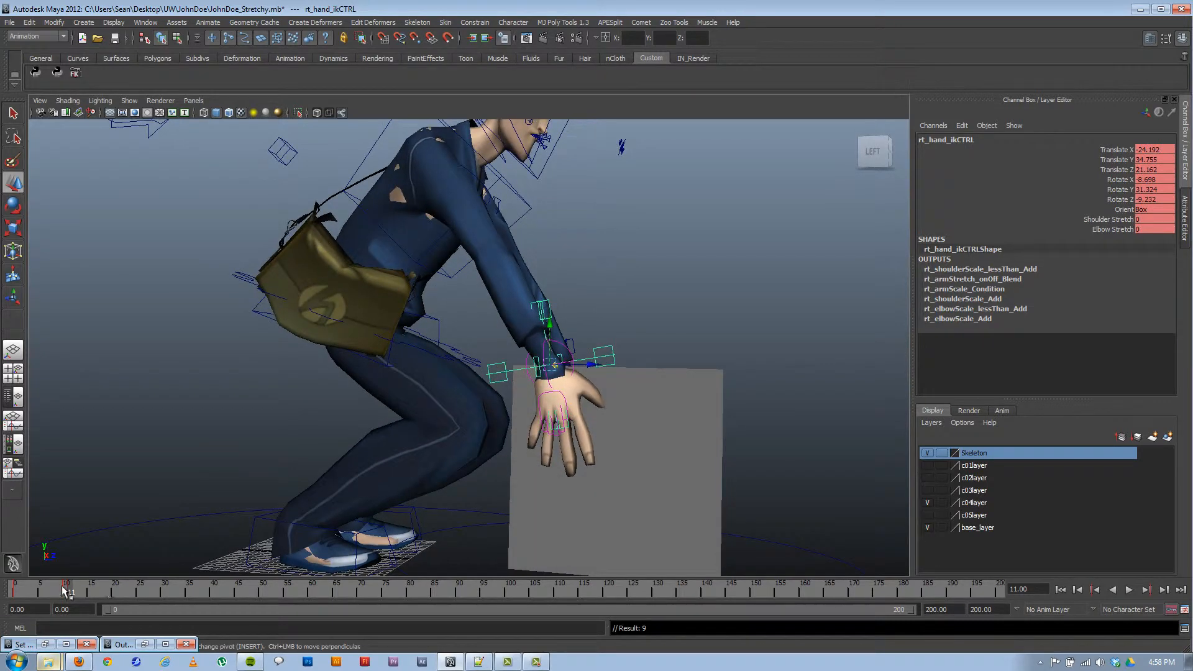
# Step: Fine-tune rt_hand_ikCTRL's position at frame 11 to match frame 10, translating it to about -25.0, 35.5, 21.6
pyautogui.click(68, 589)
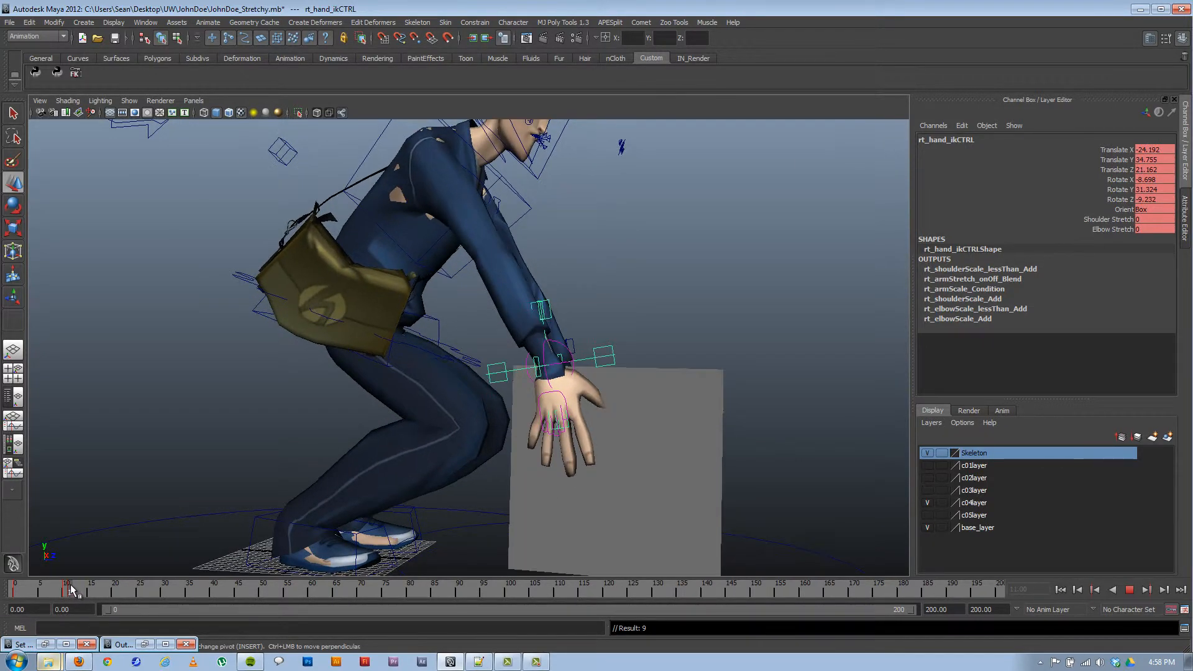
pyautogui.moveTo(551, 330); pyautogui.dragTo(549, 337)
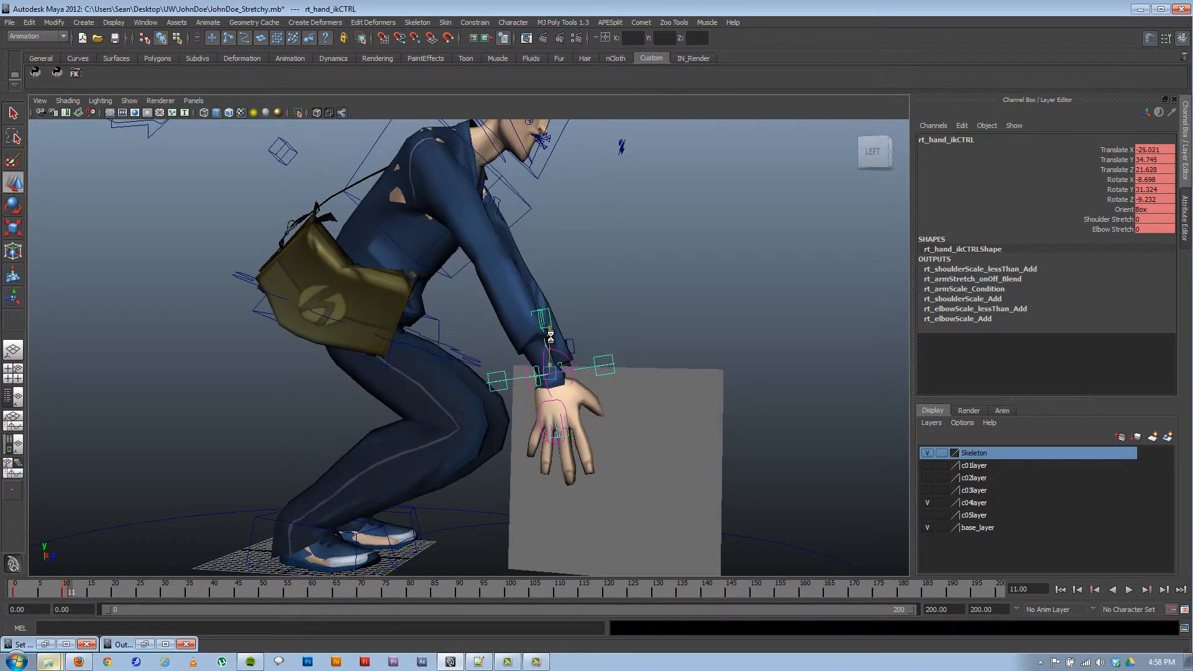
pyautogui.hotkey('alt', 'v')
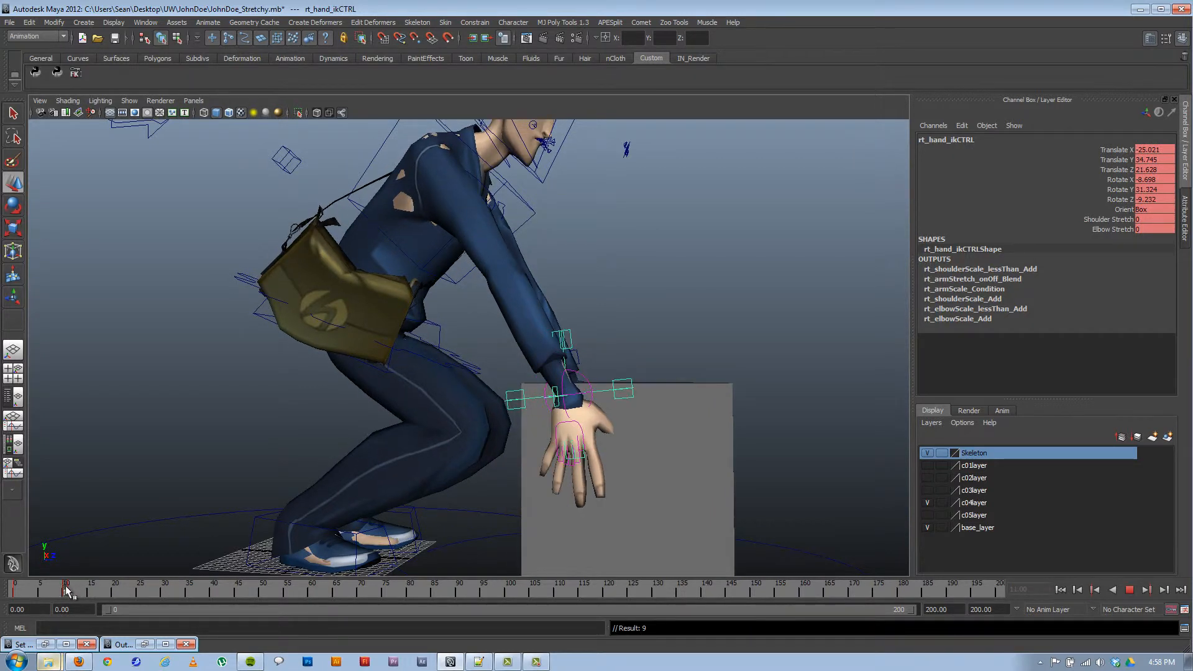
pyautogui.moveTo(66, 591); pyautogui.dragTo(72, 588)
pyautogui.moveTo(590, 372); pyautogui.dragTo(598, 373)
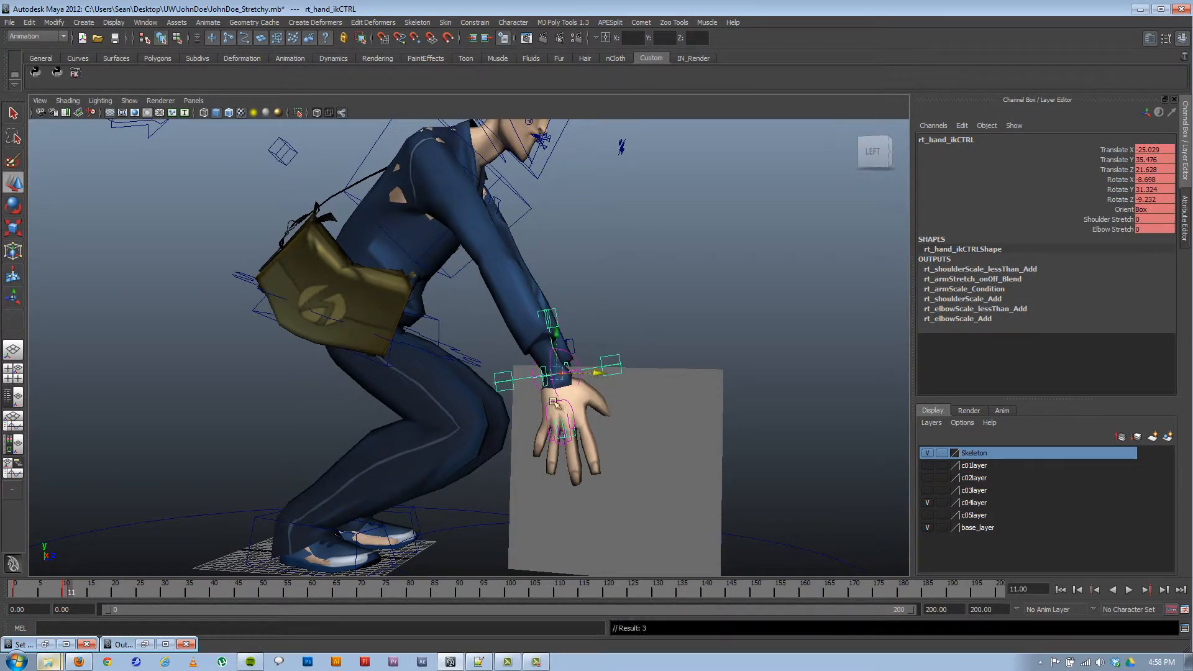
pyautogui.hotkey('alt', 'v')
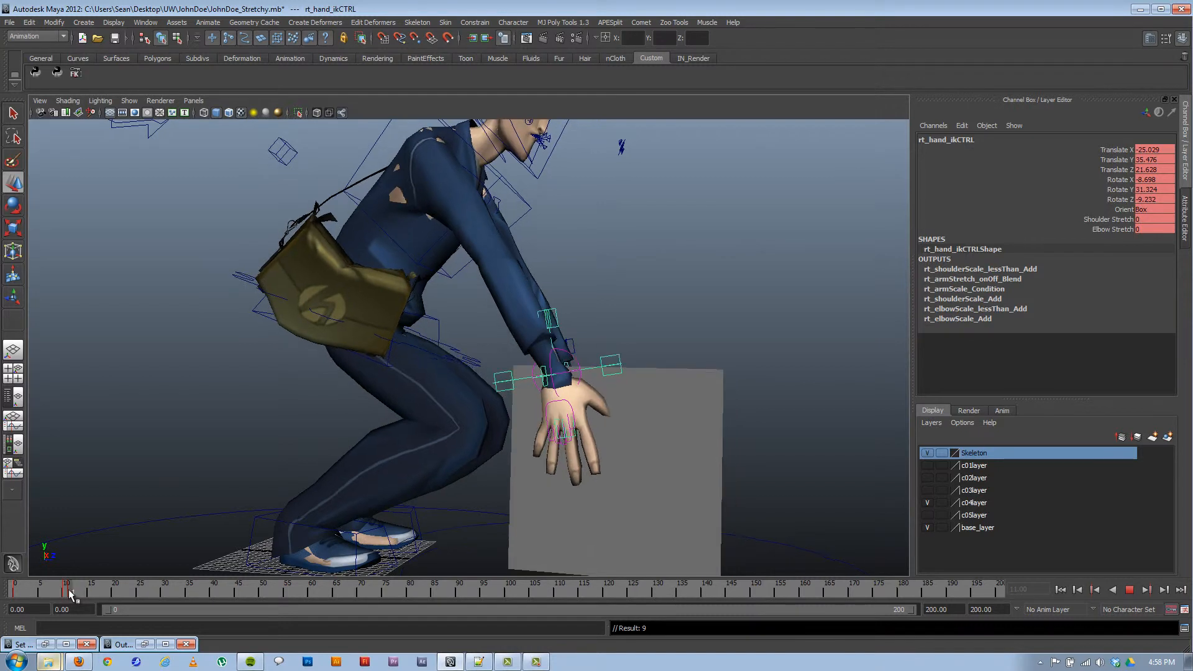
pyautogui.hotkey('alt', 'v')
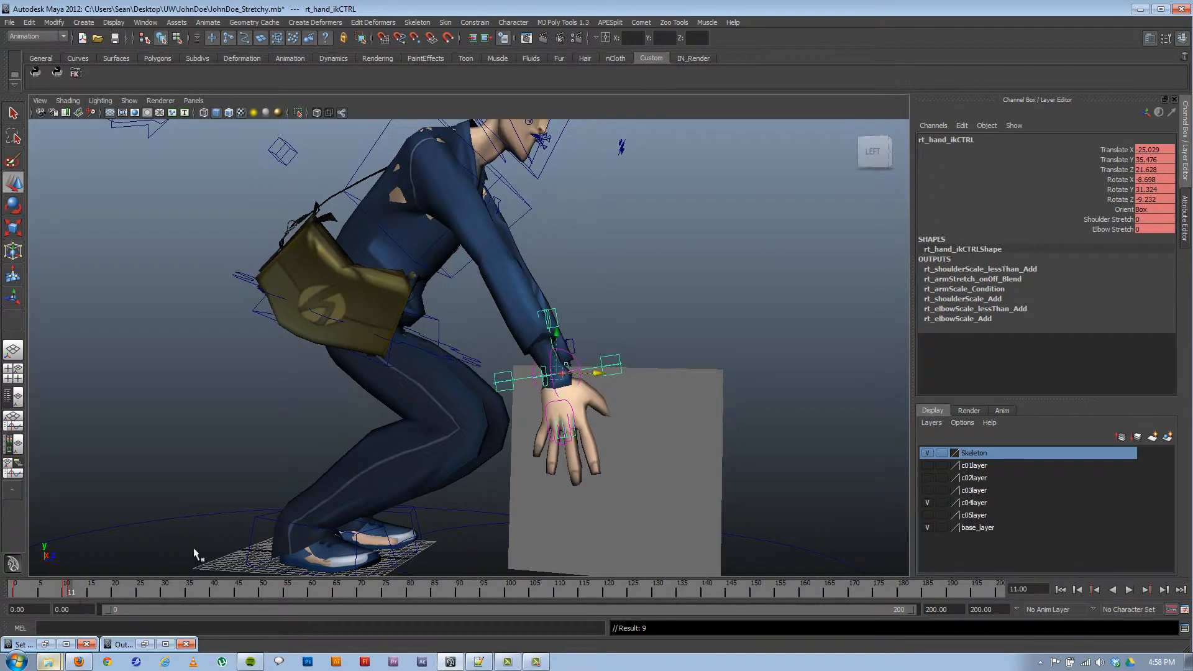
# Step: Rotate rt_hand_ikCTRL at frame 11 to about -5.7, 31.9, -3.5 and check the transition from frame 10
pyautogui.press('e')
pyautogui.moveTo(592, 418); pyautogui.dragTo(574, 428)
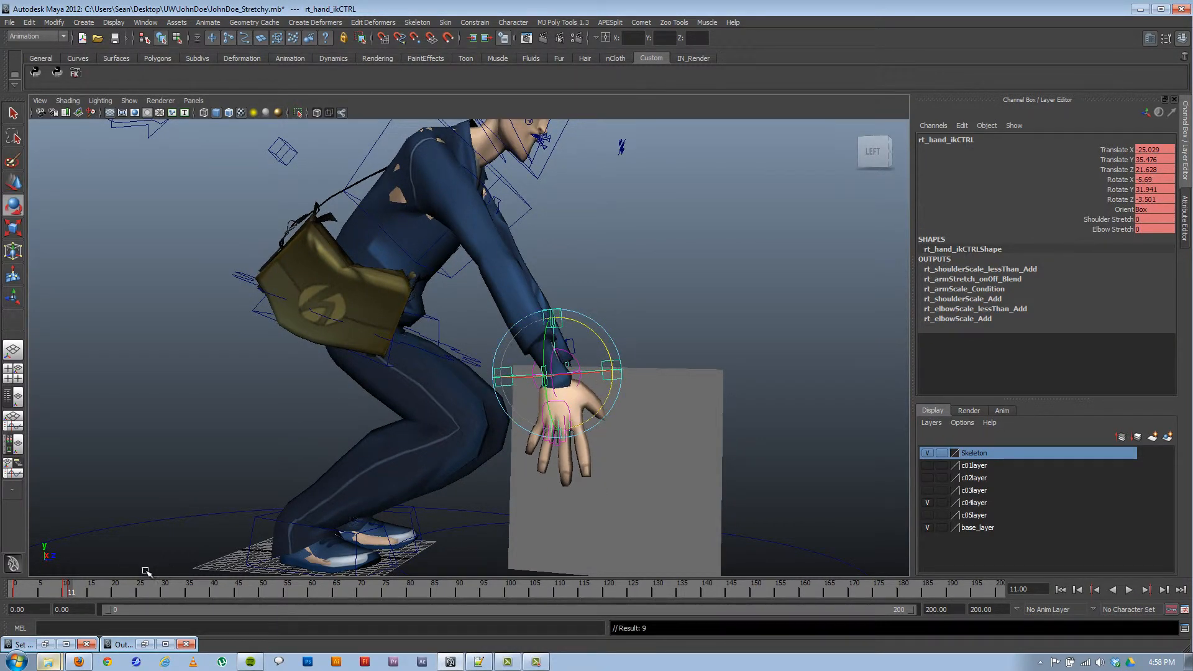
pyautogui.hotkey('alt', 'v')
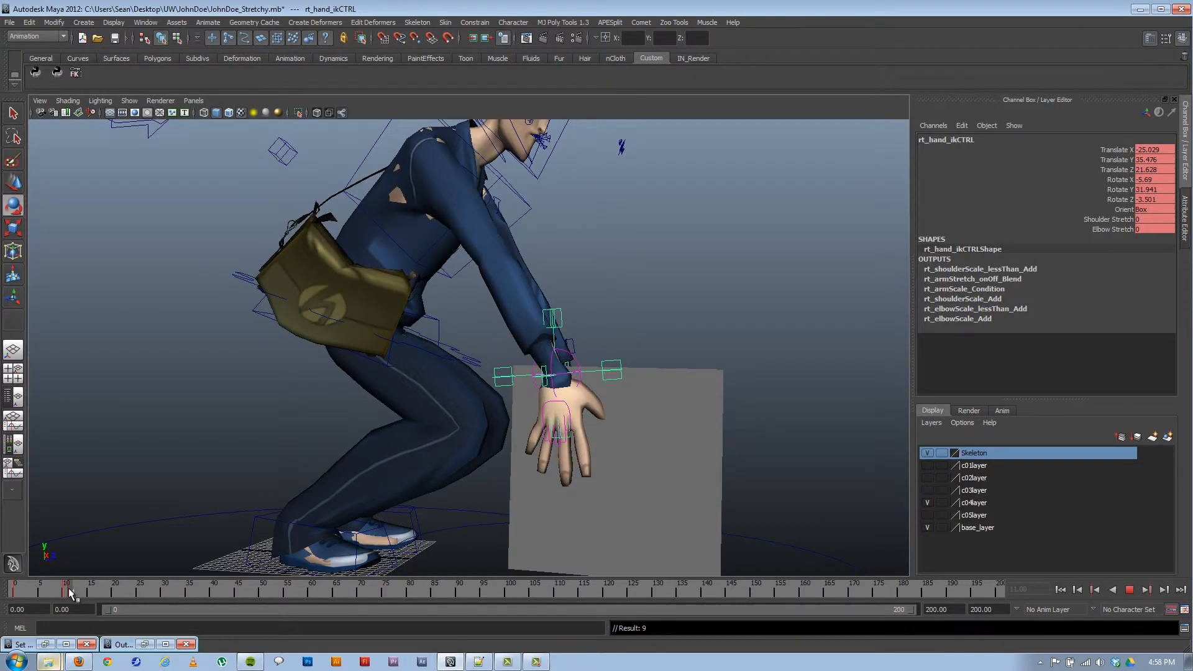
pyautogui.hotkey('alt', 'v')
# Step: Try moving lf_hand_ikCTRL at frame 19 from the front view to test the cube and right hand following, and undo the move
pyautogui.scroll(-5, 437, 307)
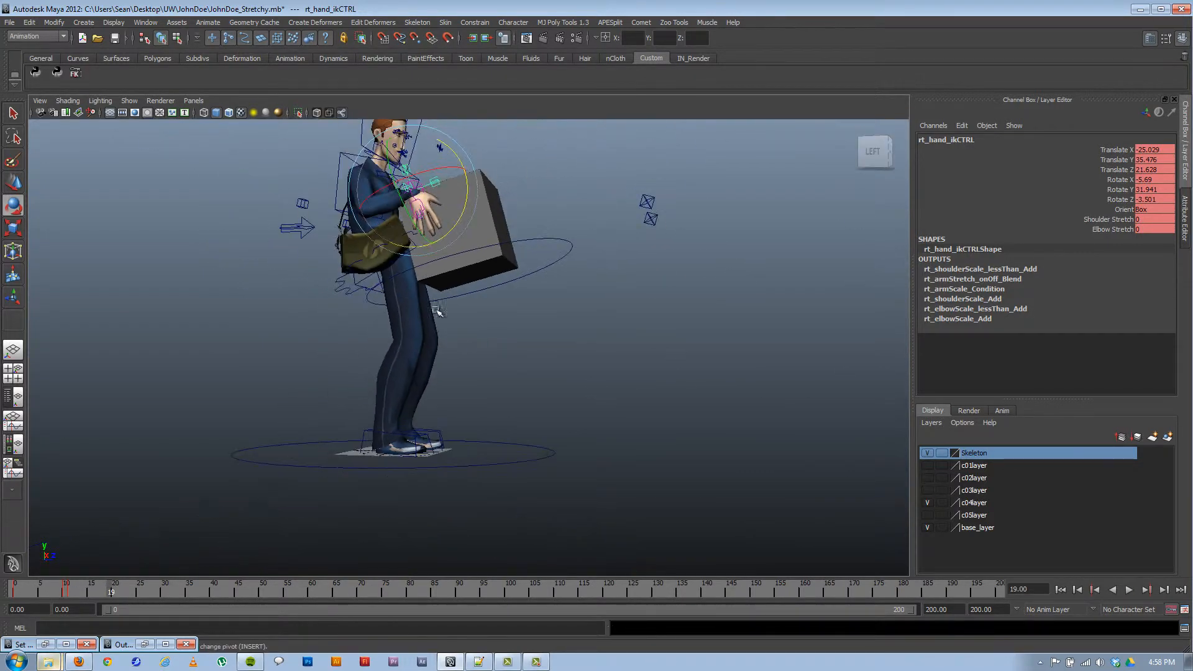
pyautogui.keyDown('alt'); pyautogui.moveTo(437, 306); pyautogui.dragTo(486, 258); pyautogui.keyUp('alt')
pyautogui.keyDown('alt'); pyautogui.moveTo(487, 258); pyautogui.dragTo(453, 352, button='middle'); pyautogui.keyUp('alt')
pyautogui.keyDown('alt'); pyautogui.moveTo(452, 353); pyautogui.dragTo(609, 277, button='right'); pyautogui.keyUp('alt')
pyautogui.moveTo(609, 277)
pyautogui.keyDown('alt'); pyautogui.mouseDown()
pyautogui.moveTo(577, 247)
pyautogui.moveTo(593, 252)
pyautogui.moveTo(551, 314)
pyautogui.moveTo(607, 252)
pyautogui.moveTo(609, 302)
pyautogui.moveTo(602, 285)
pyautogui.mouseUp(); pyautogui.keyUp('alt')
pyautogui.click(589, 272)
pyautogui.press('w')
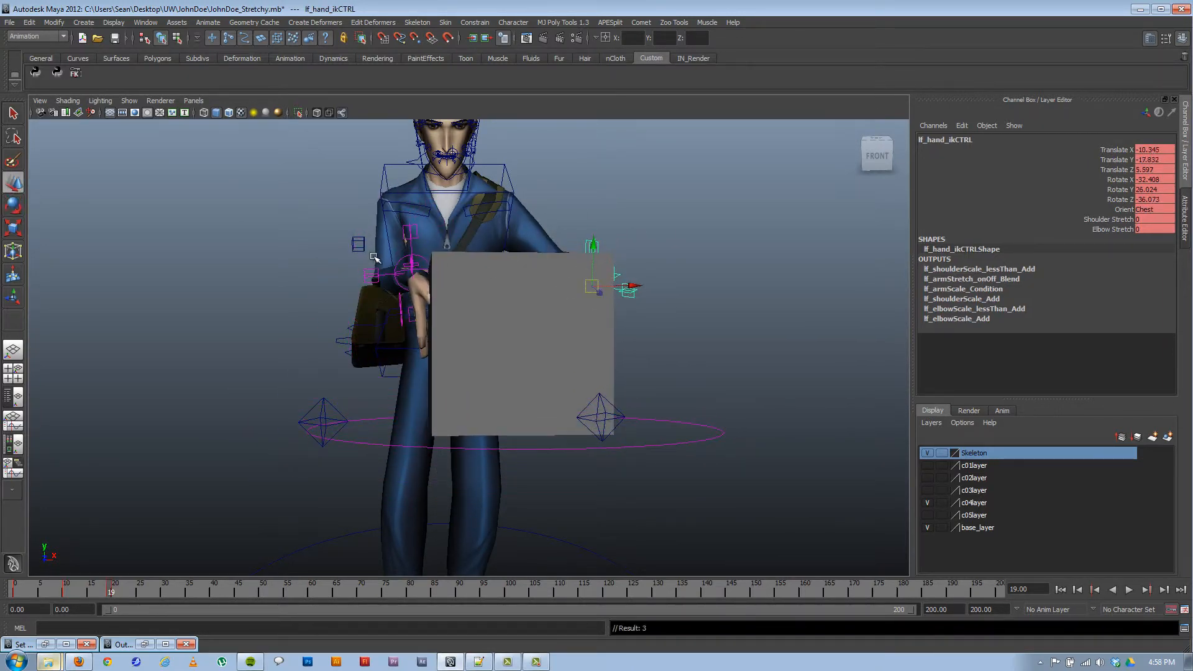
pyautogui.hotkey('ctrl', 'z')
# Step: Try moving rt_hand_ikCTRL sideways away from the cube at frame 19, and undo the move
pyautogui.click(406, 221)
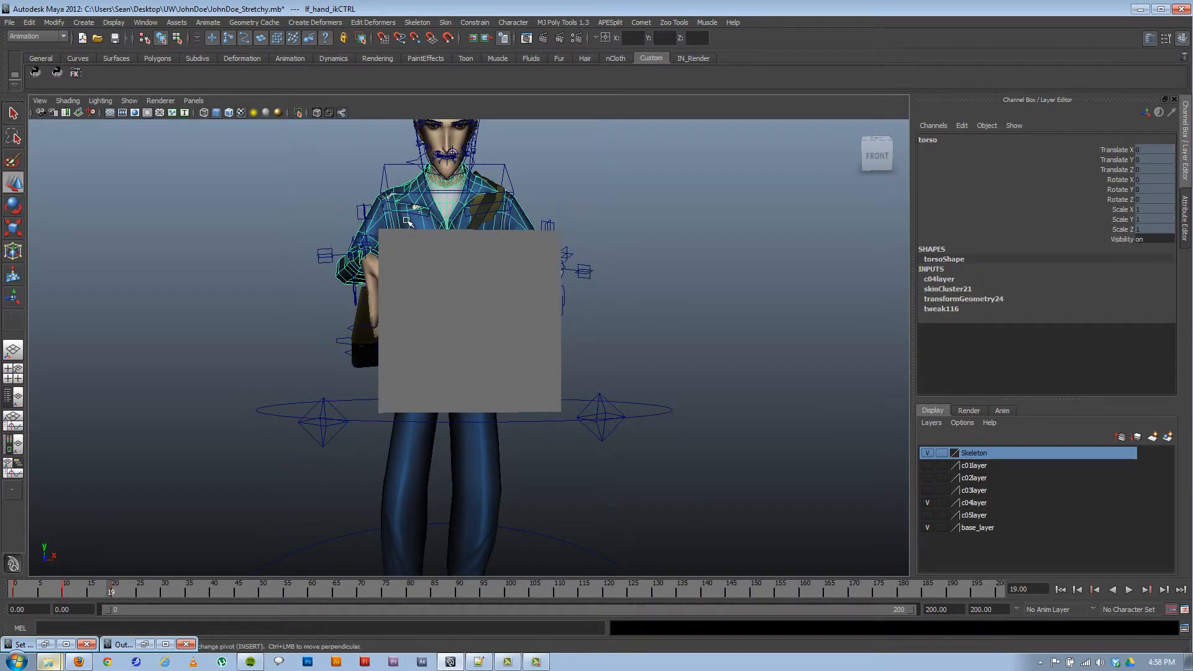
pyautogui.click(364, 206)
pyautogui.moveTo(366, 253); pyautogui.dragTo(330, 265)
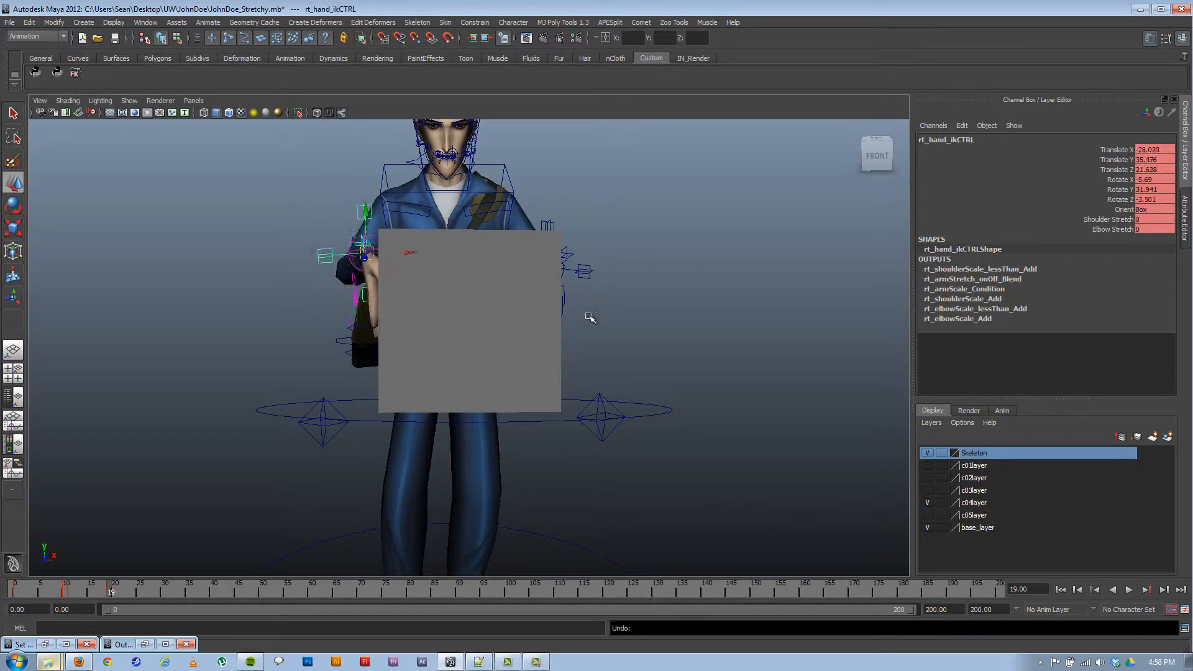
# Step: Try lowering box_CTRL at frame 19 to test how the hands respond, viewing it from the front and side, and undo each move
pyautogui.keyDown('alt'); pyautogui.moveTo(588, 319); pyautogui.dragTo(445, 445); pyautogui.keyUp('alt')
pyautogui.click(425, 424)
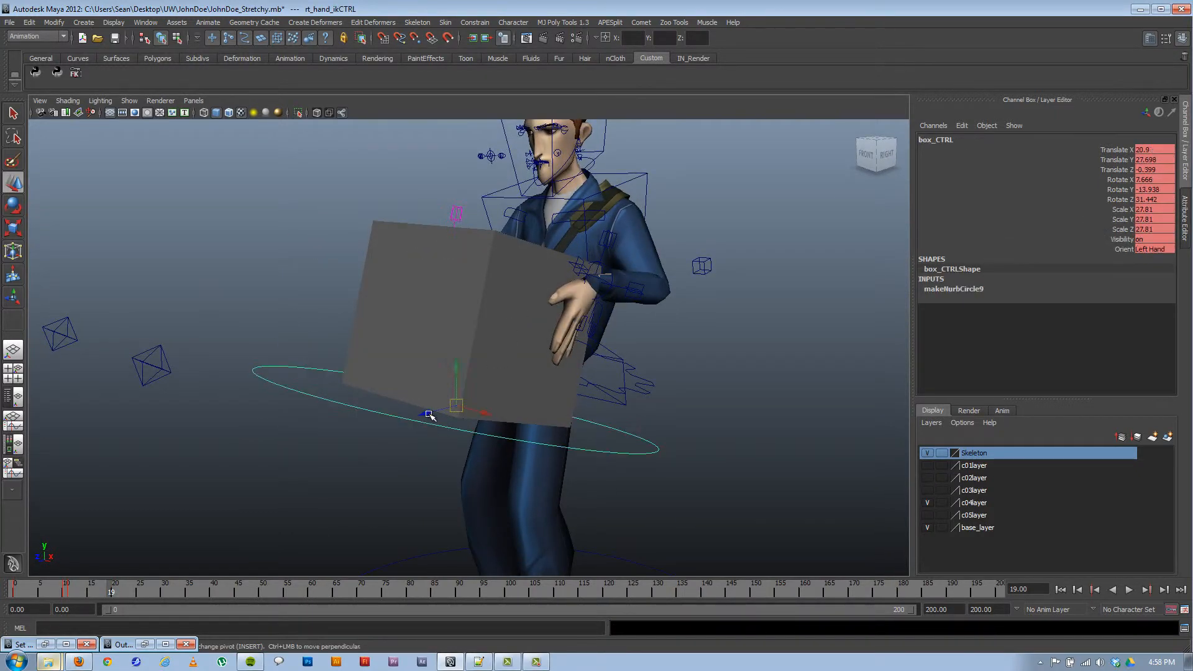
pyautogui.moveTo(455, 367); pyautogui.dragTo(456, 403)
pyautogui.keyDown('alt'); pyautogui.moveTo(456, 402); pyautogui.dragTo(360, 329); pyautogui.keyUp('alt')
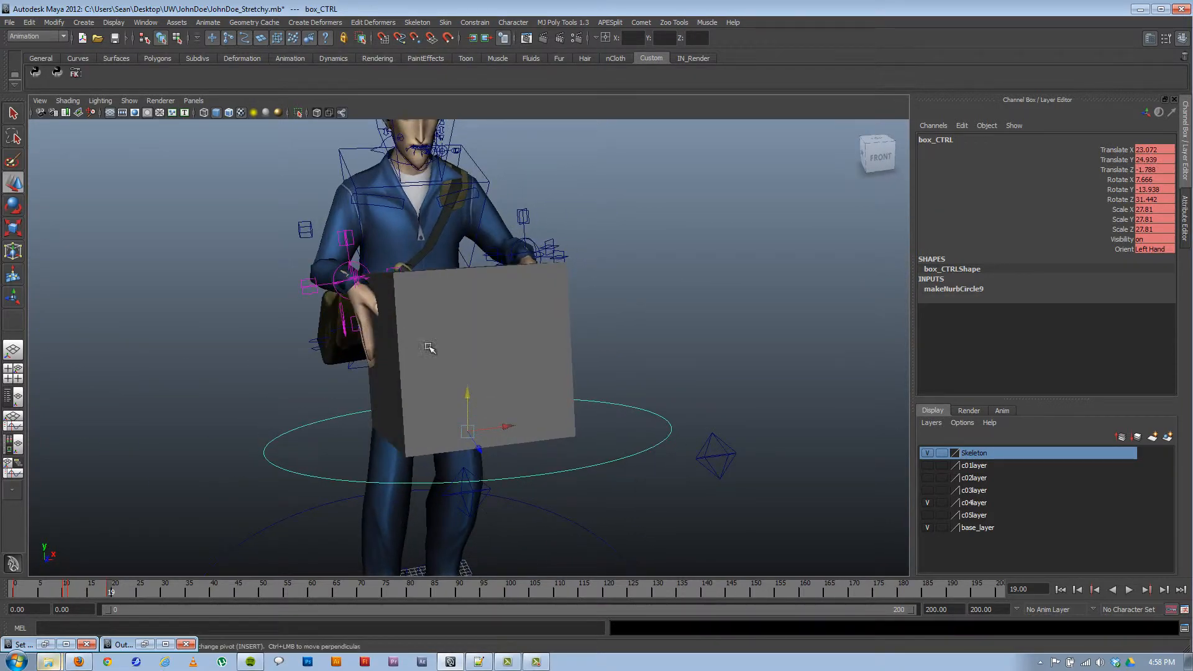
pyautogui.keyDown('alt'); pyautogui.moveTo(429, 347); pyautogui.dragTo(432, 354); pyautogui.keyUp('alt')
pyautogui.hotkey('ctrl', 'z')
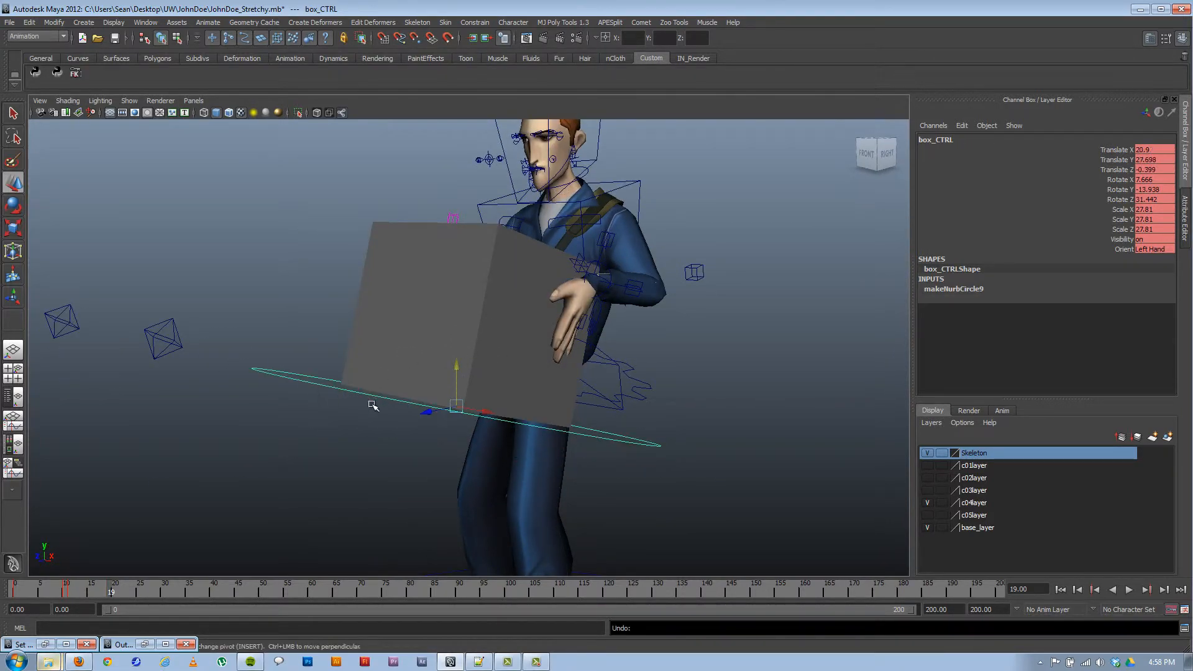
pyautogui.moveTo(373, 405)
pyautogui.keyDown('alt'); pyautogui.mouseDown()
pyautogui.moveTo(324, 420)
pyautogui.moveTo(416, 341)
pyautogui.moveTo(277, 418)
pyautogui.moveTo(391, 418)
pyautogui.mouseUp(); pyautogui.keyUp('alt')
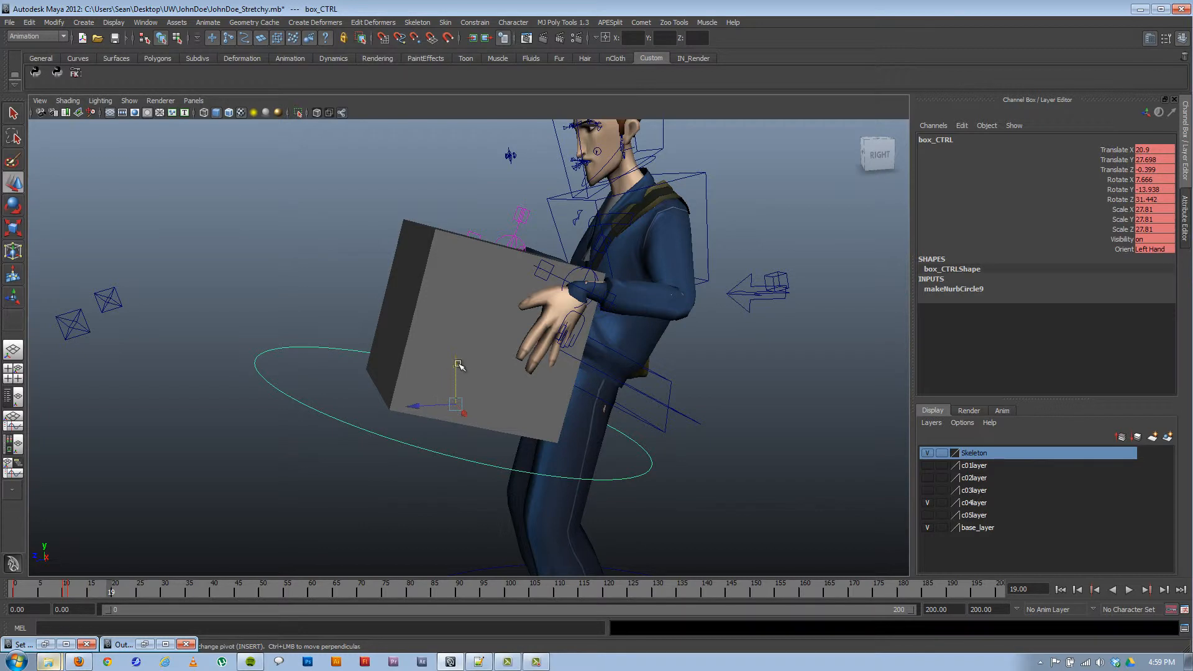
pyautogui.moveTo(455, 369); pyautogui.dragTo(456, 397)
pyautogui.hotkey('ctrl', 'z')
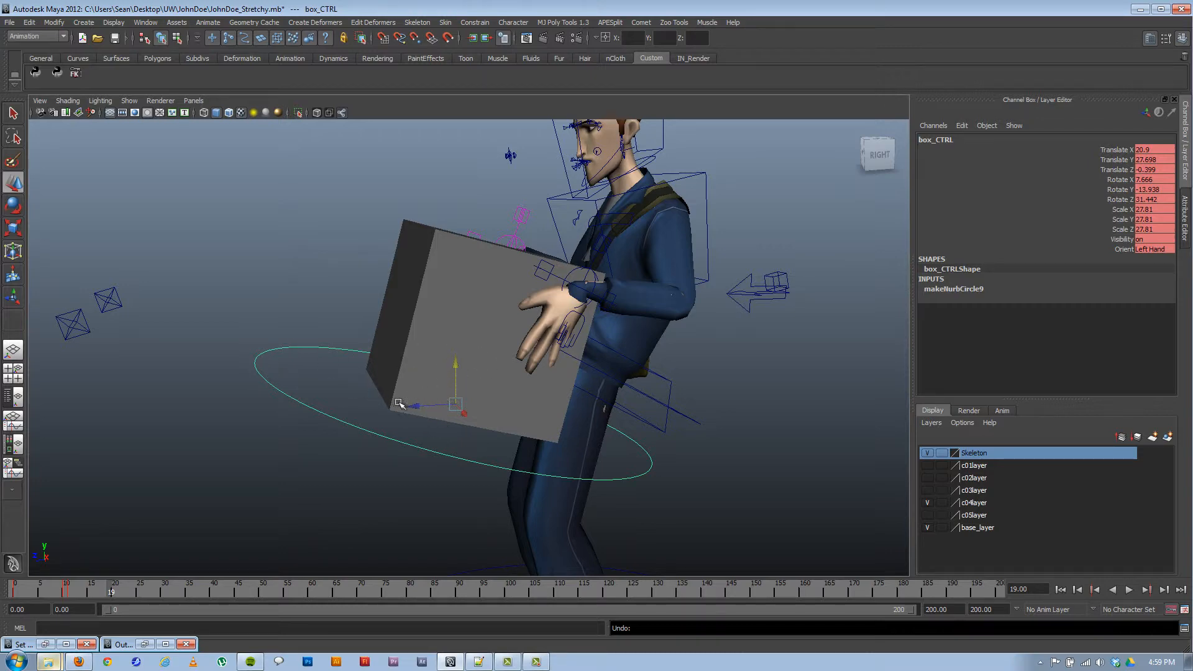
# Step: Examine from the front and the side how the full character holds the cube at frame 19
pyautogui.keyDown('alt'); pyautogui.moveTo(398, 404); pyautogui.dragTo(443, 411); pyautogui.keyUp('alt')
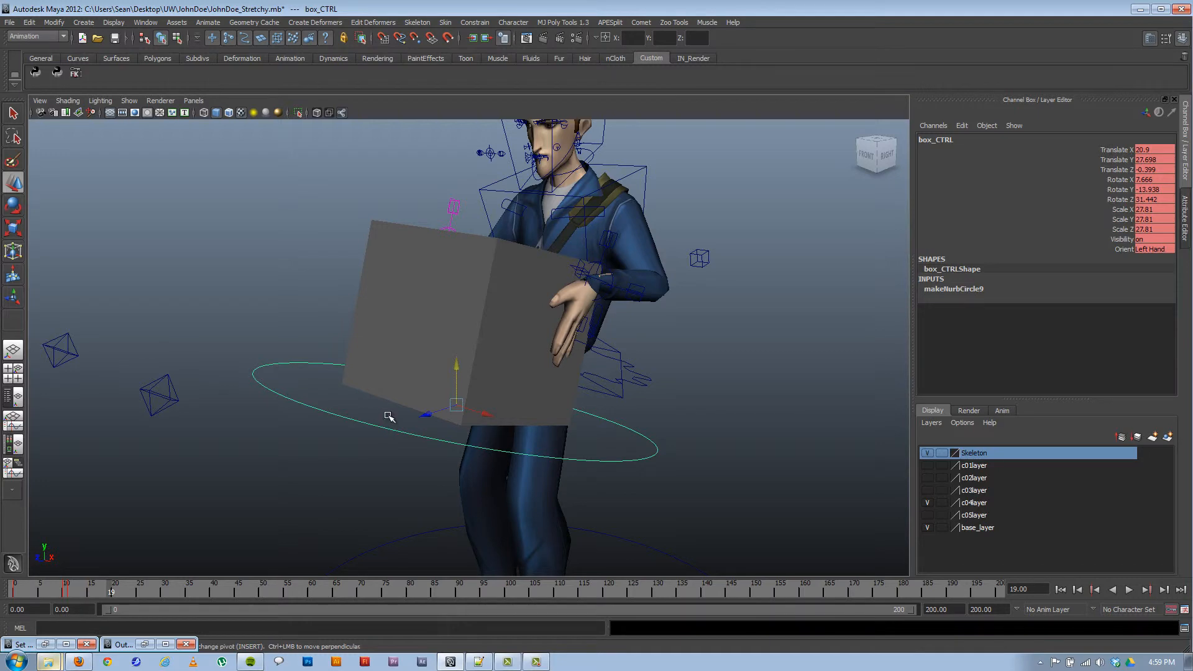
pyautogui.keyDown('alt'); pyautogui.moveTo(450, 414); pyautogui.dragTo(619, 410); pyautogui.keyUp('alt')
pyautogui.keyDown('alt'); pyautogui.moveTo(620, 411); pyautogui.dragTo(519, 404, button='right'); pyautogui.keyUp('alt')
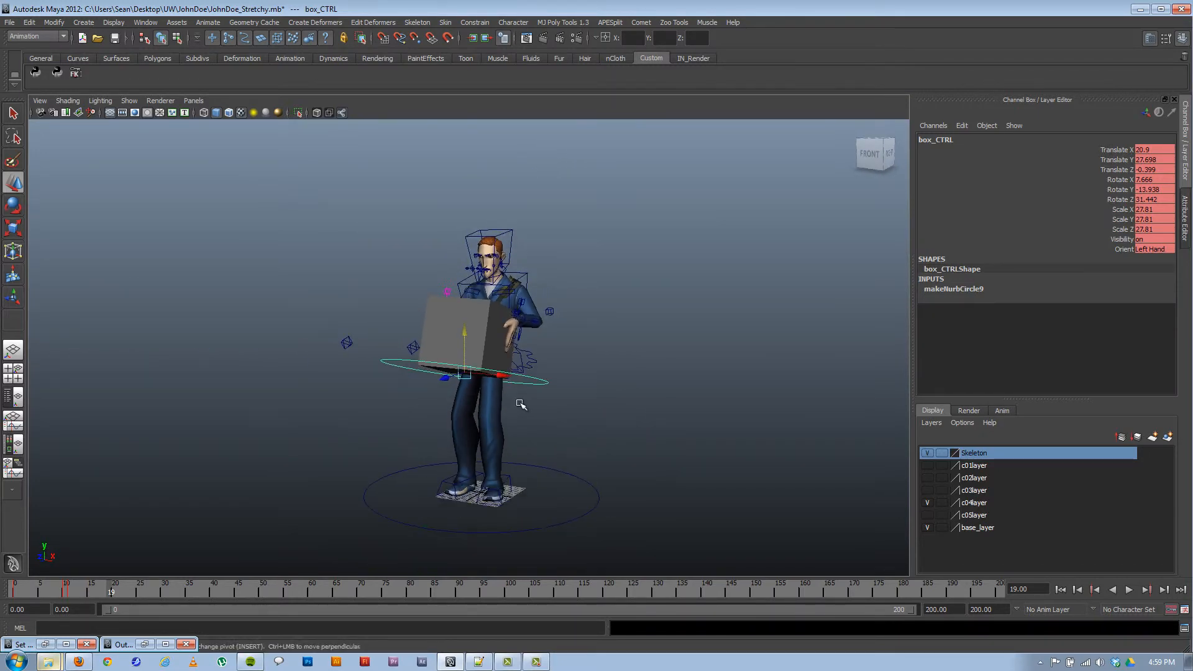
pyautogui.keyDown('alt'); pyautogui.moveTo(519, 404); pyautogui.dragTo(429, 407); pyautogui.keyUp('alt')
pyautogui.keyDown('alt'); pyautogui.moveTo(463, 426); pyautogui.dragTo(513, 430, button='right'); pyautogui.keyUp('alt')
pyautogui.keyDown('alt'); pyautogui.moveTo(513, 430); pyautogui.dragTo(475, 428); pyautogui.keyUp('alt')
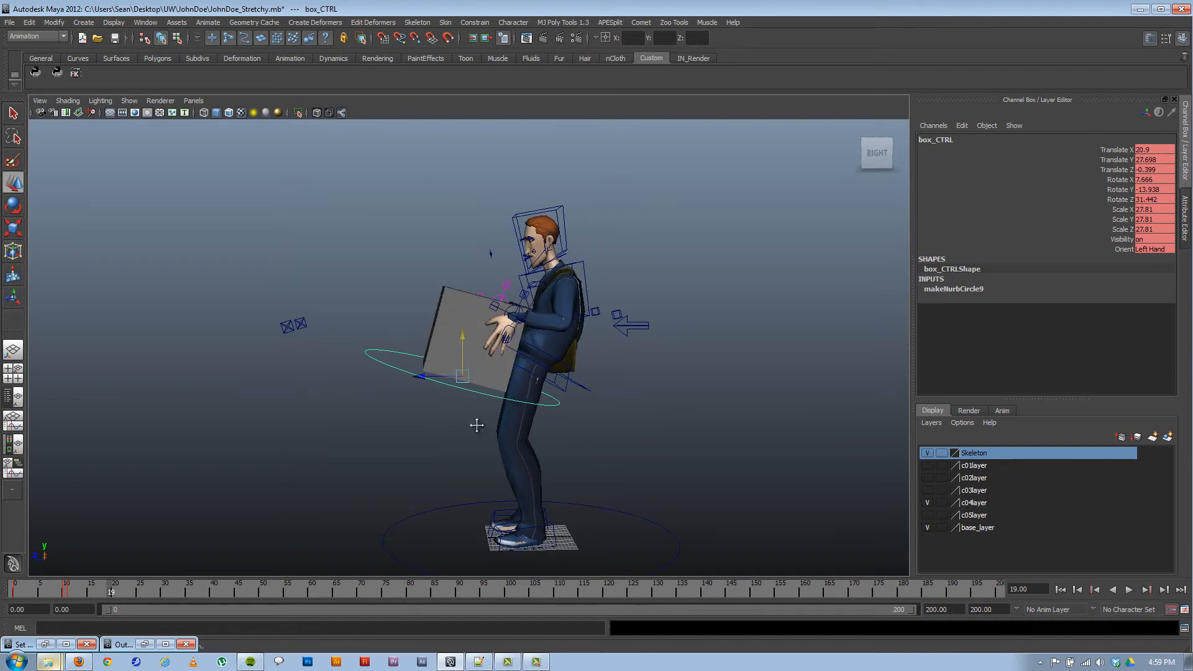
pyautogui.keyDown('alt'); pyautogui.moveTo(474, 420); pyautogui.dragTo(482, 411, button='middle'); pyautogui.keyUp('alt')
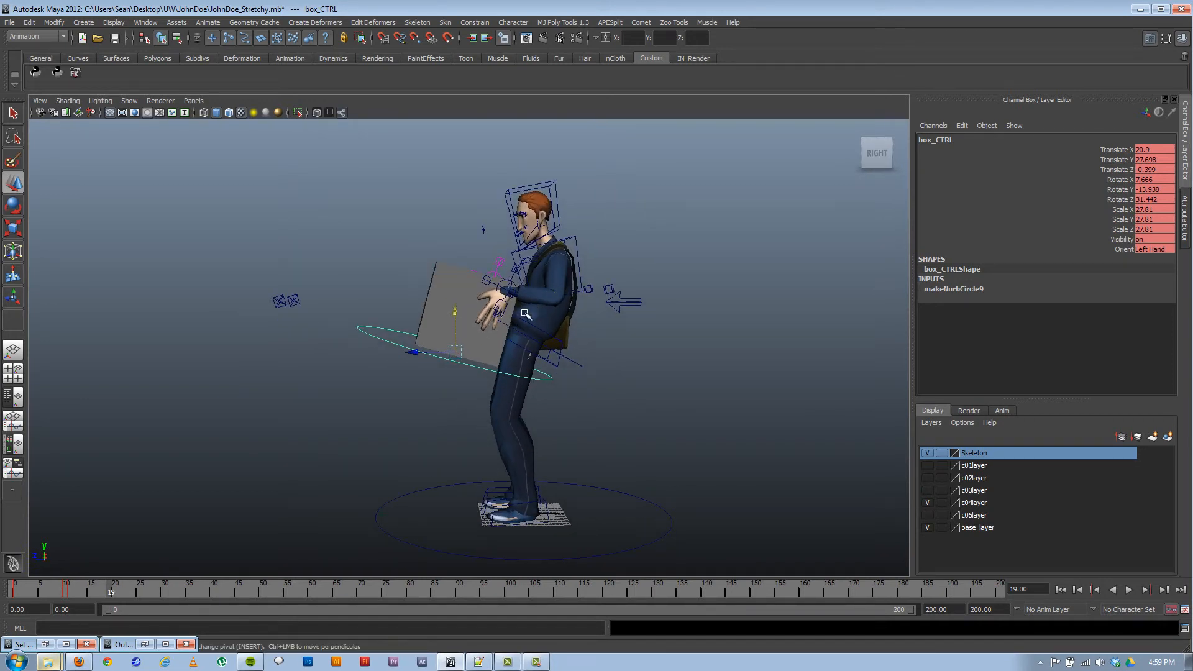
pyautogui.keyDown('alt'); pyautogui.moveTo(421, 375); pyautogui.dragTo(455, 387); pyautogui.keyUp('alt')
pyautogui.keyDown('alt'); pyautogui.moveTo(444, 347); pyautogui.dragTo(474, 397); pyautogui.keyUp('alt')
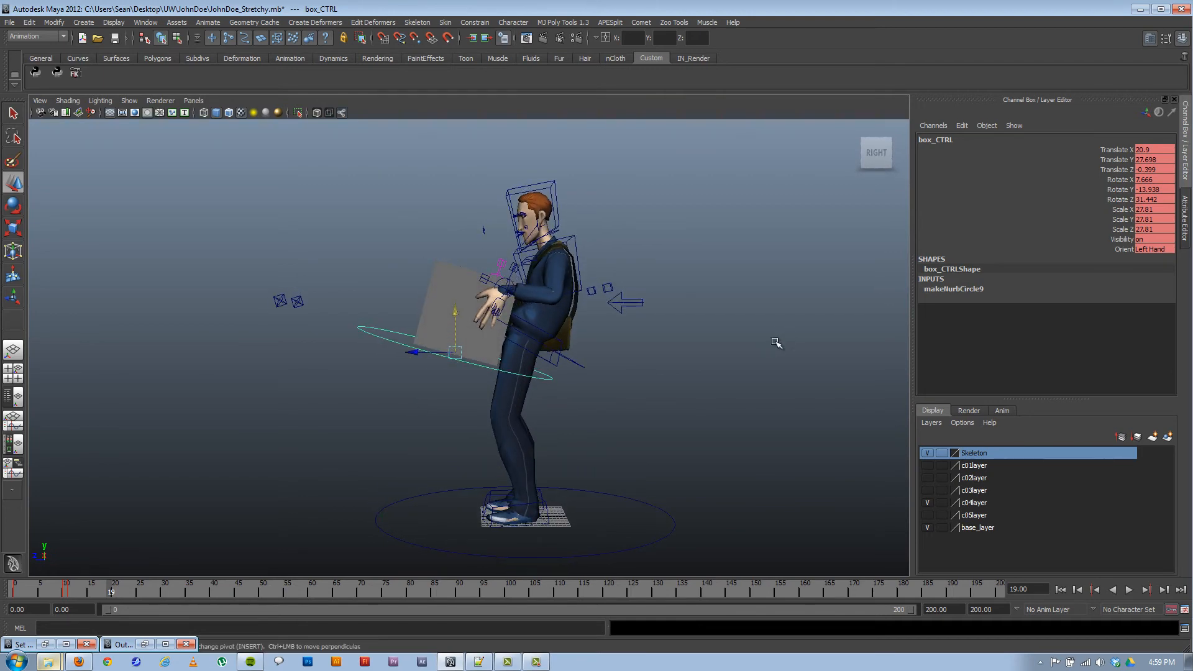
pyautogui.keyDown('alt'); pyautogui.moveTo(685, 355); pyautogui.dragTo(584, 371); pyautogui.keyUp('alt')
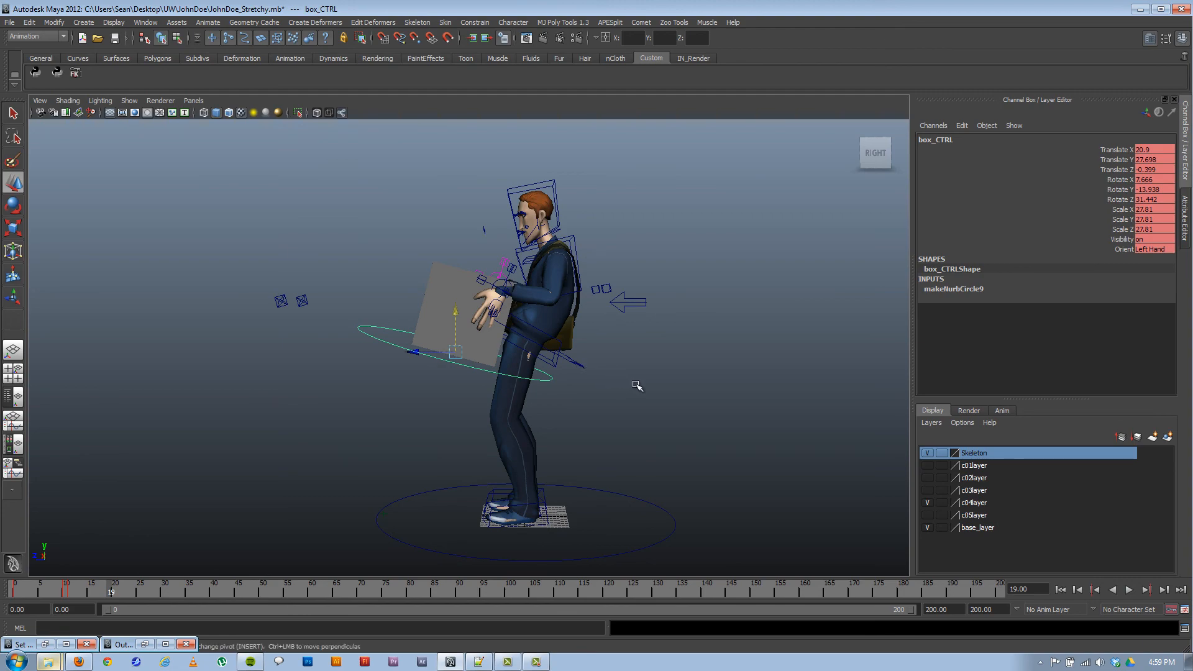